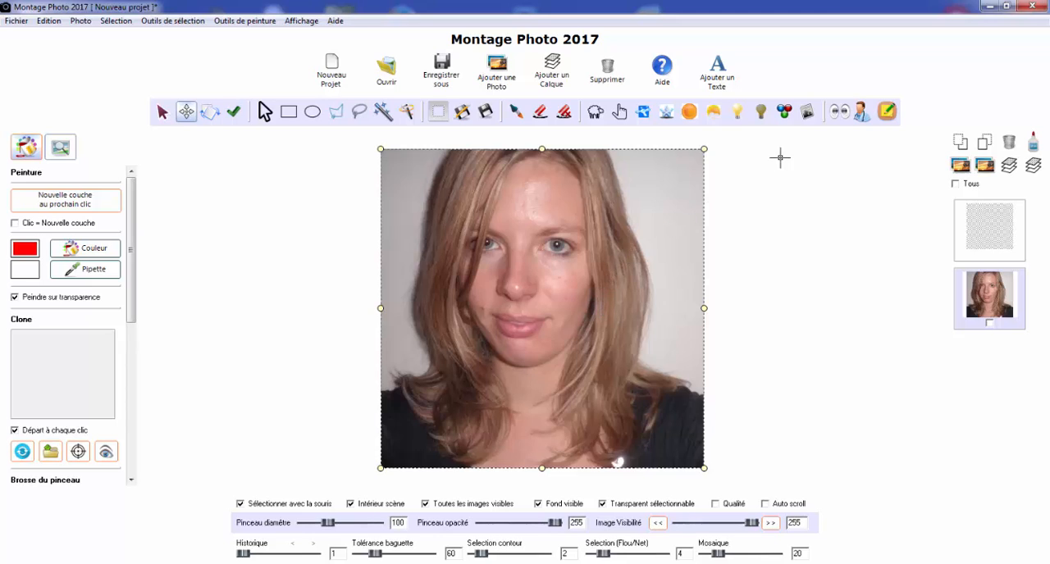
# Push the hair on both sides of the face inward with the Déformer Etaler brush at diameter 320
pyautogui.click(839, 113)
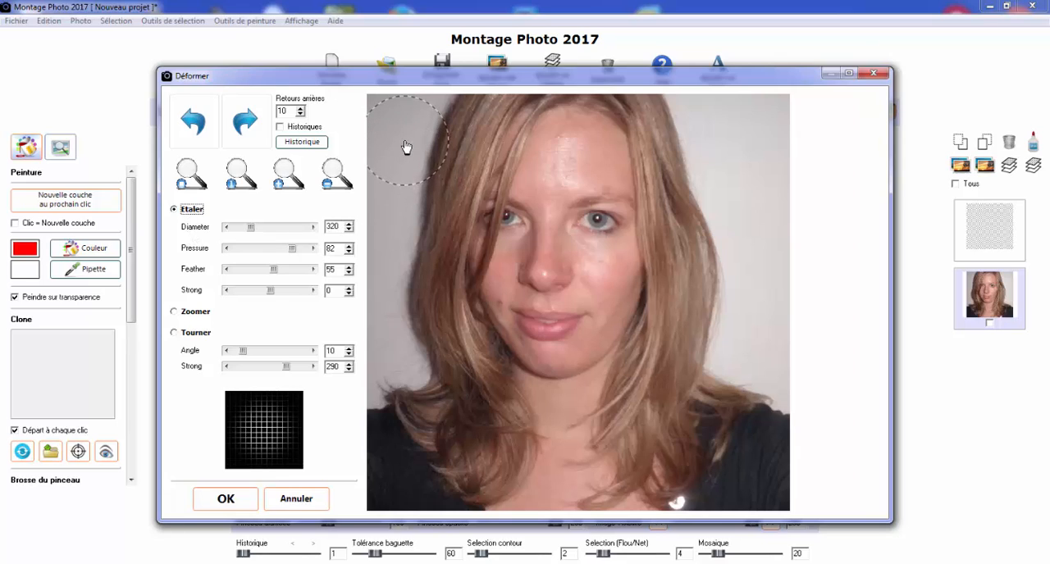
pyautogui.moveTo(406, 146)
pyautogui.mouseDown()
pyautogui.moveTo(413, 182)
pyautogui.moveTo(397, 213)
pyautogui.moveTo(425, 220)
pyautogui.moveTo(409, 273)
pyautogui.moveTo(404, 265)
pyautogui.moveTo(430, 278)
pyautogui.moveTo(404, 299)
pyautogui.moveTo(427, 318)
pyautogui.moveTo(432, 352)
pyautogui.mouseUp()
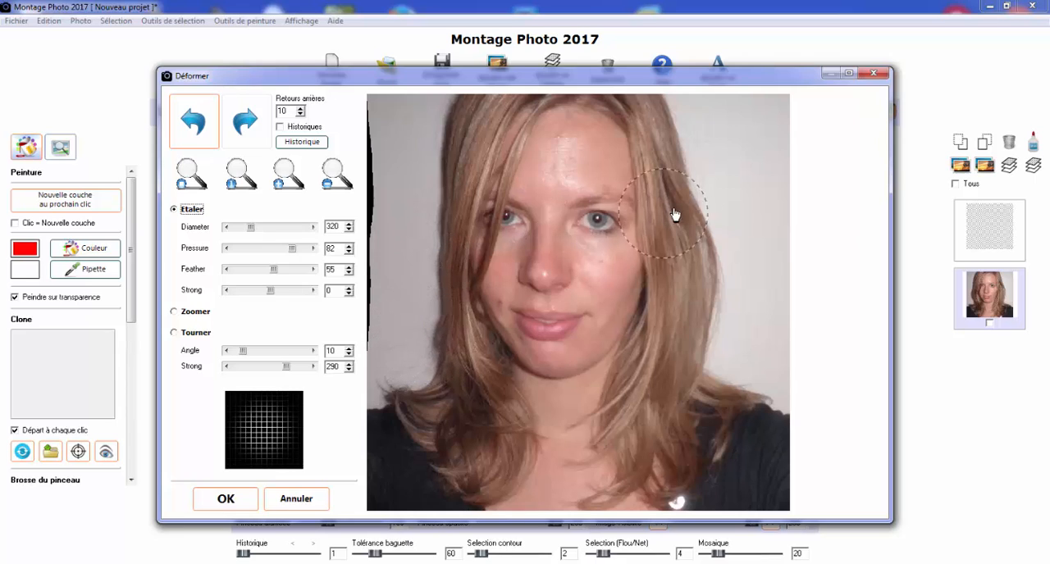
pyautogui.moveTo(674, 215)
pyautogui.mouseDown()
pyautogui.moveTo(724, 201)
pyautogui.moveTo(695, 161)
pyautogui.moveTo(741, 227)
pyautogui.moveTo(701, 231)
pyautogui.moveTo(742, 268)
pyautogui.moveTo(703, 278)
pyautogui.moveTo(722, 311)
pyautogui.moveTo(724, 325)
pyautogui.moveTo(700, 325)
pyautogui.moveTo(695, 353)
pyautogui.mouseUp()
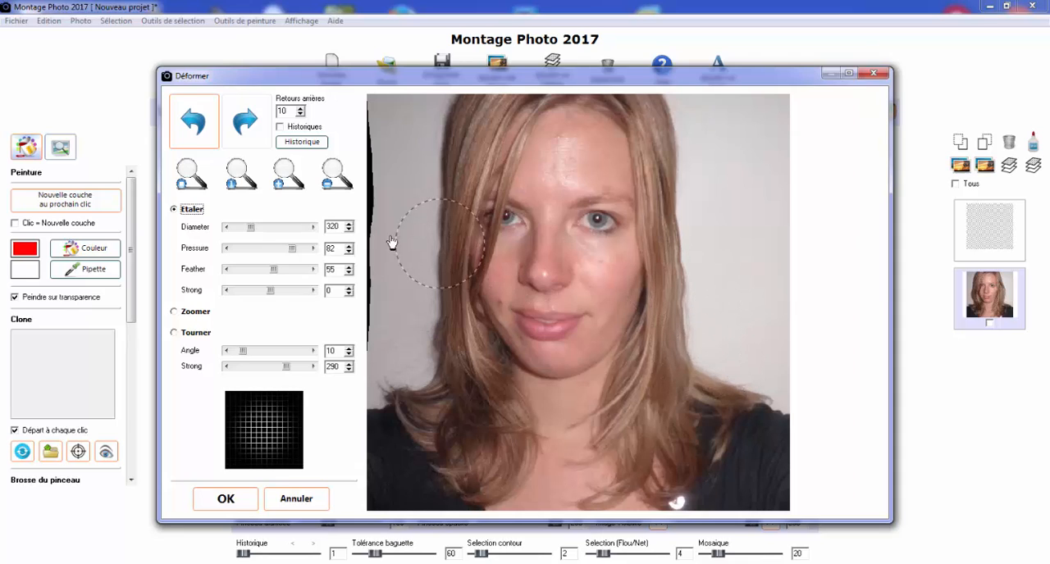
# Set the Etaler diameter to 104, stretch the backdrop over the black gap along the photo's edge, and apply the deformation
pyautogui.moveTo(253, 229); pyautogui.dragTo(248, 232)
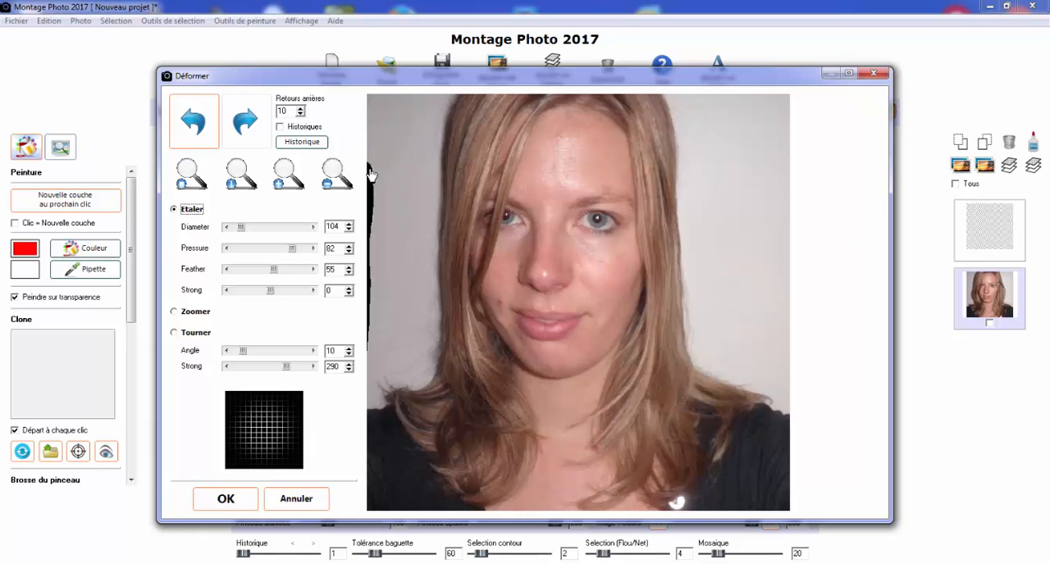
pyautogui.moveTo(371, 174)
pyautogui.mouseDown()
pyautogui.moveTo(346, 175)
pyautogui.moveTo(385, 192)
pyautogui.moveTo(348, 199)
pyautogui.moveTo(386, 217)
pyautogui.moveTo(349, 223)
pyautogui.moveTo(386, 253)
pyautogui.moveTo(380, 242)
pyautogui.moveTo(362, 260)
pyautogui.moveTo(385, 273)
pyautogui.moveTo(333, 273)
pyautogui.moveTo(378, 293)
pyautogui.moveTo(381, 312)
pyautogui.moveTo(360, 322)
pyautogui.moveTo(379, 339)
pyautogui.mouseUp()
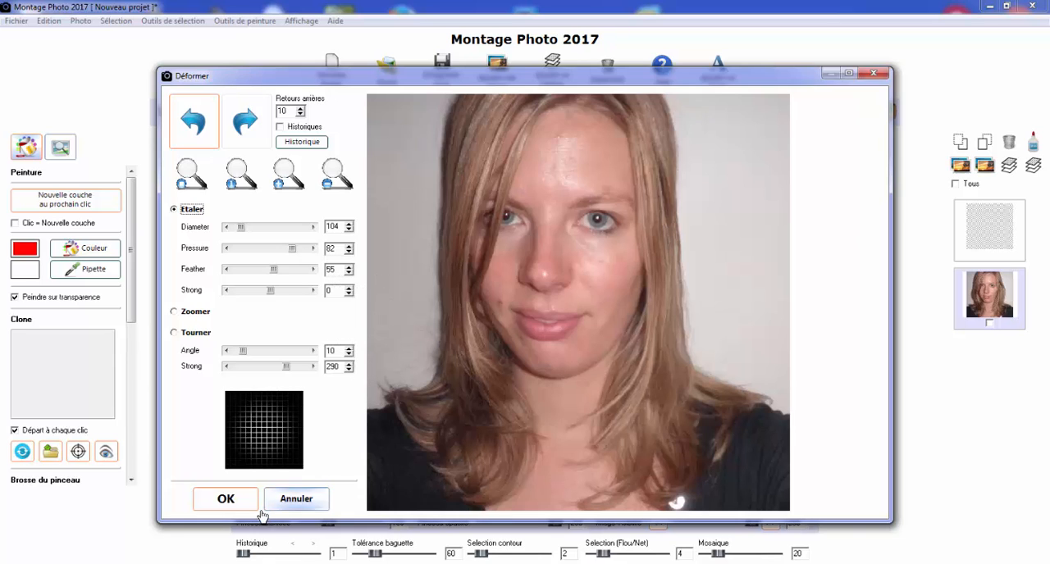
pyautogui.click(225, 499)
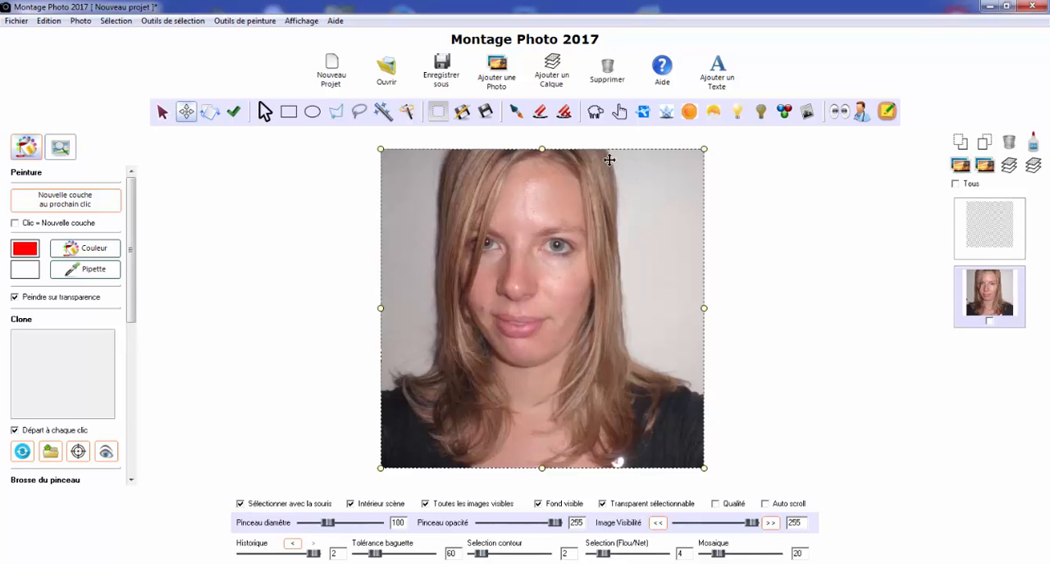
# Add a new empty layer to the project
pyautogui.click(546, 69)
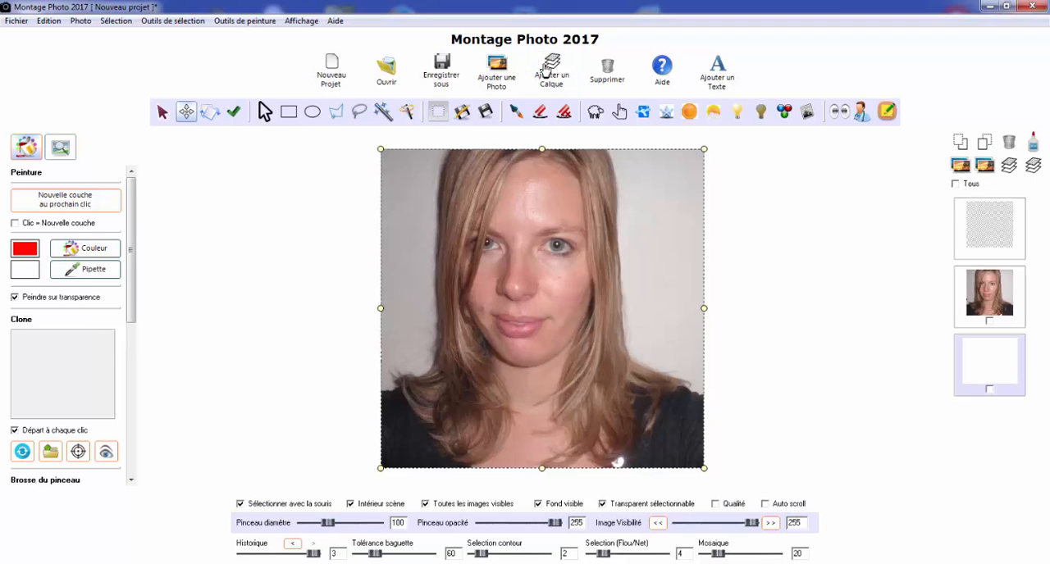
pyautogui.moveTo(490, 226); pyautogui.dragTo(545, 269)
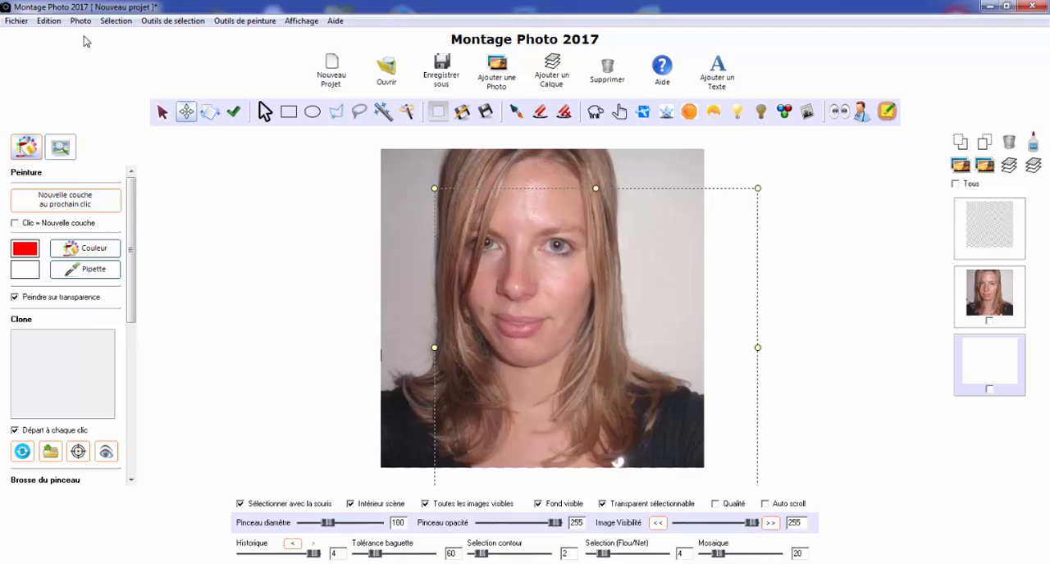
pyautogui.click(48, 20)
pyautogui.click(58, 38)
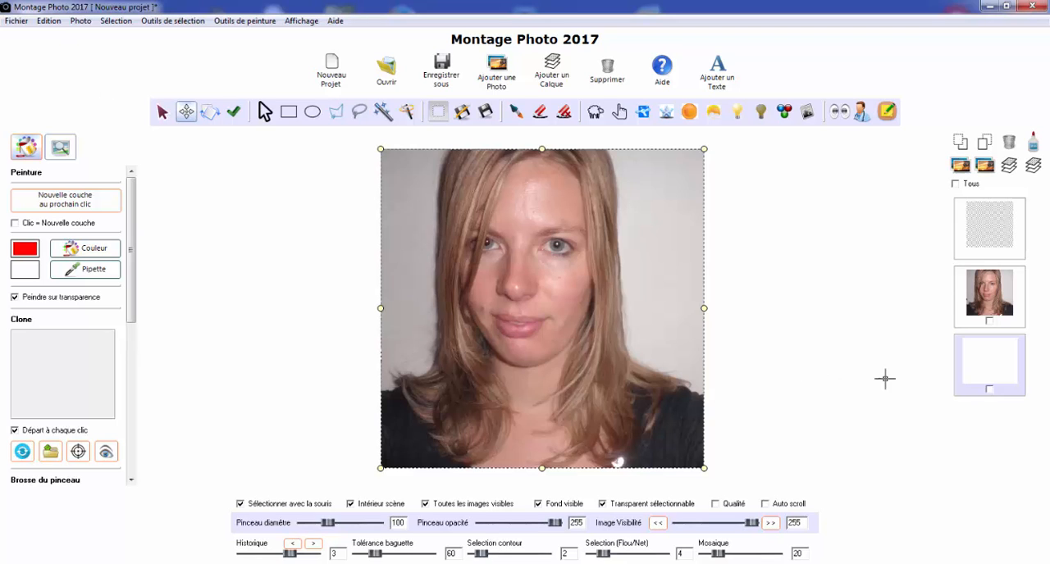
# Outline the woman's lips on the empty layer with a closed polygonal selection
pyautogui.click(982, 375)
pyautogui.scroll(2, 534, 323)
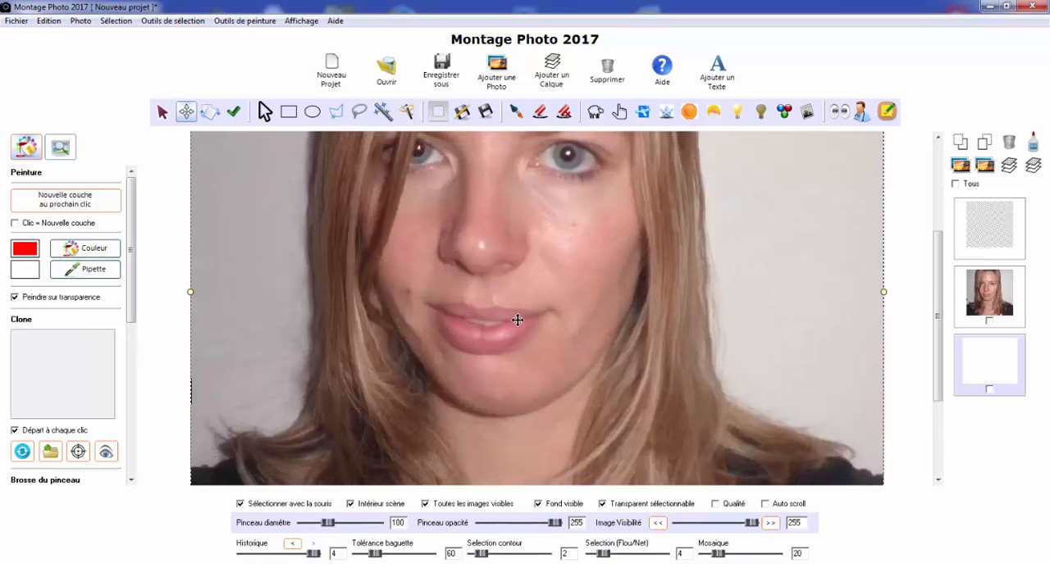
pyautogui.scroll(1, 456, 317)
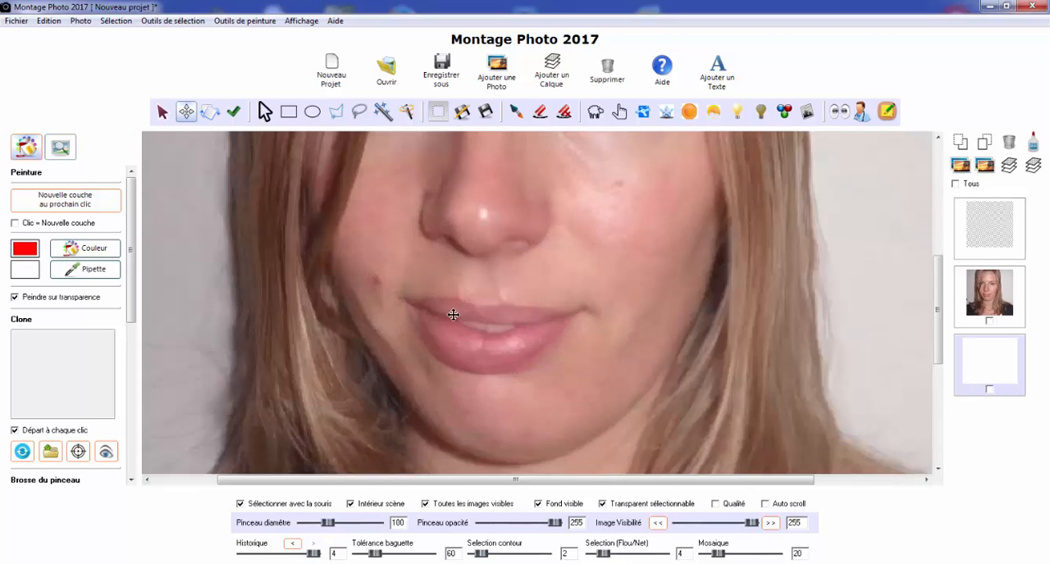
pyautogui.click(336, 114)
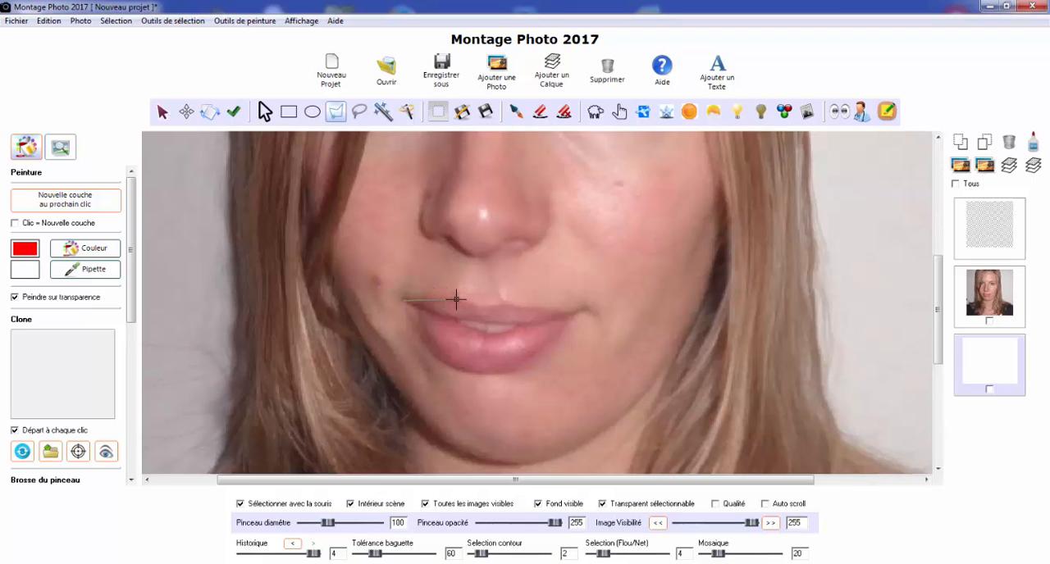
pyautogui.moveTo(482, 309); pyautogui.dragTo(577, 311)
pyautogui.moveTo(538, 355)
pyautogui.mouseDown()
pyautogui.moveTo(504, 368)
pyautogui.moveTo(517, 372)
pyautogui.moveTo(448, 363)
pyautogui.moveTo(412, 318)
pyautogui.mouseUp()
pyautogui.doubleClick(410, 317)
# Paint the selected lips red with the brush at opacity 30 and diameter 36, and clear the selection
pyautogui.click(515, 113)
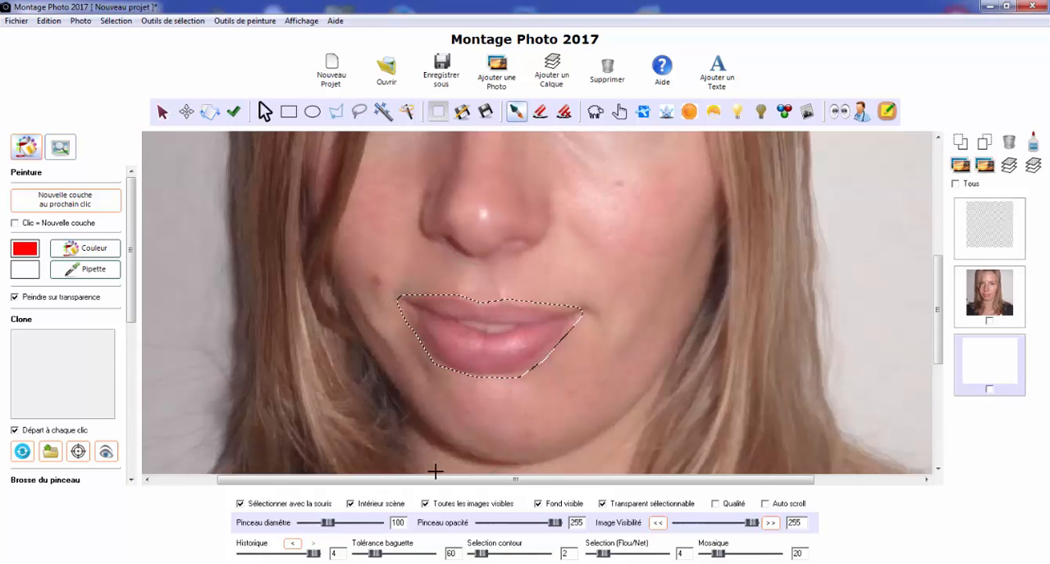
pyautogui.doubleClick(578, 523)
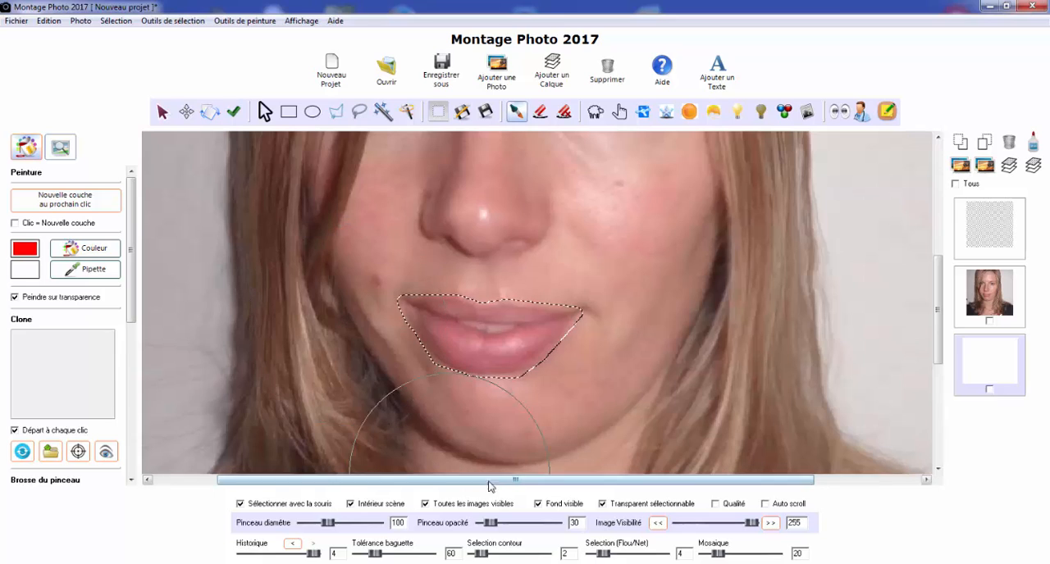
pyautogui.doubleClick(397, 523)
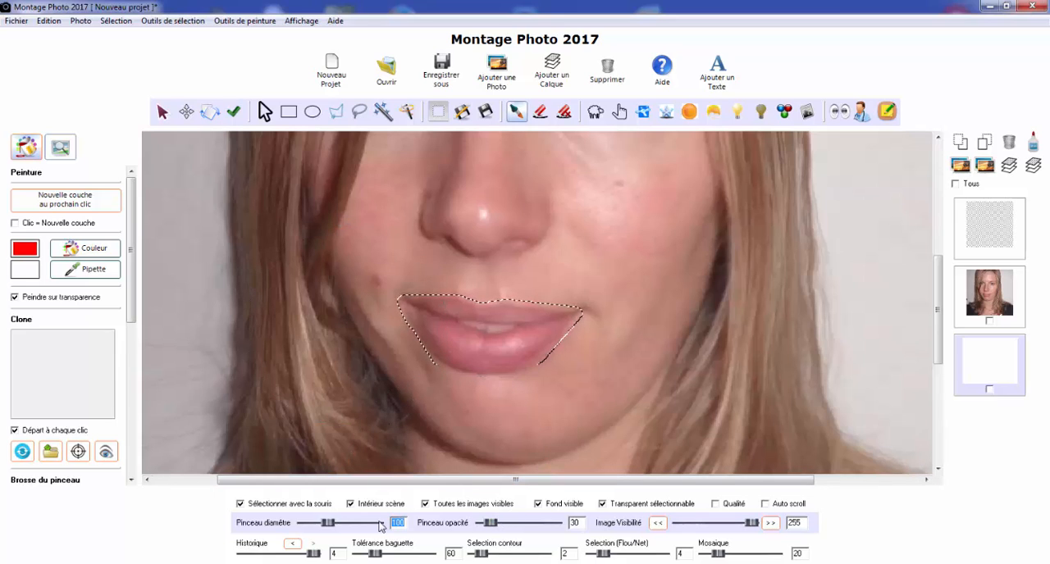
pyautogui.moveTo(330, 527); pyautogui.dragTo(315, 526)
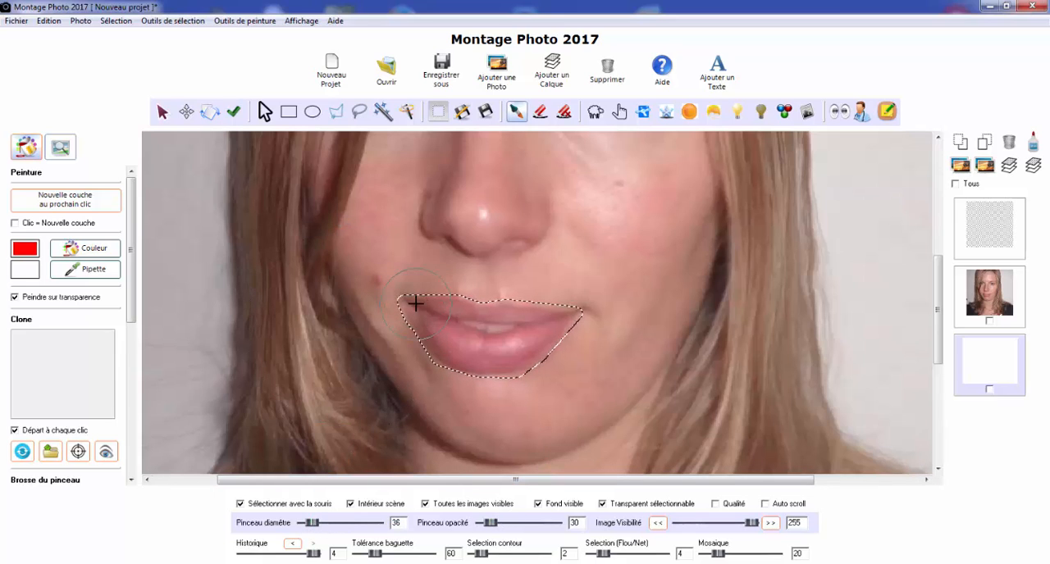
pyautogui.moveTo(483, 346)
pyautogui.mouseDown()
pyautogui.moveTo(581, 316)
pyautogui.moveTo(397, 305)
pyautogui.moveTo(577, 359)
pyautogui.mouseUp()
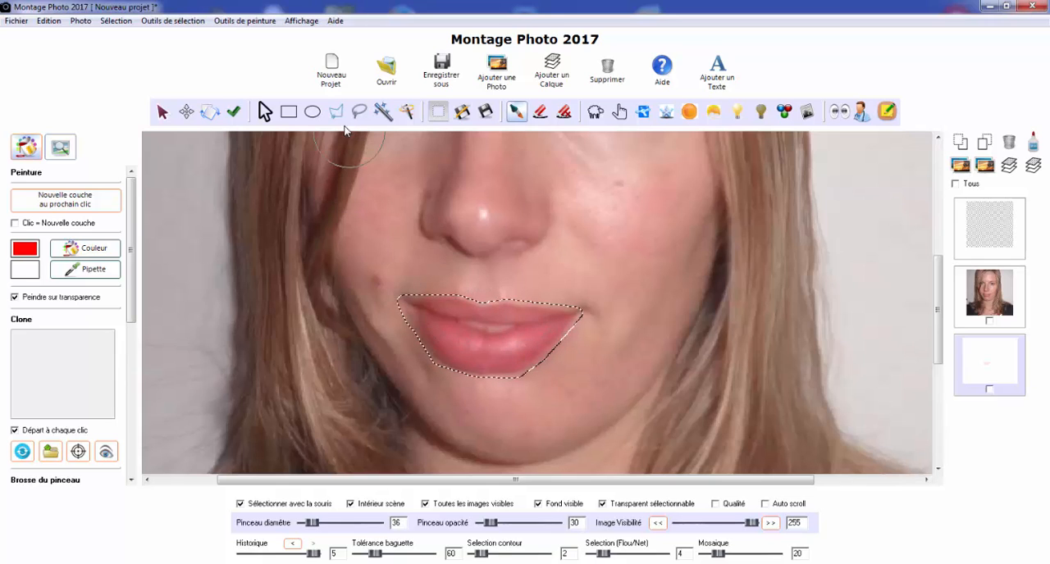
pyautogui.click(264, 112)
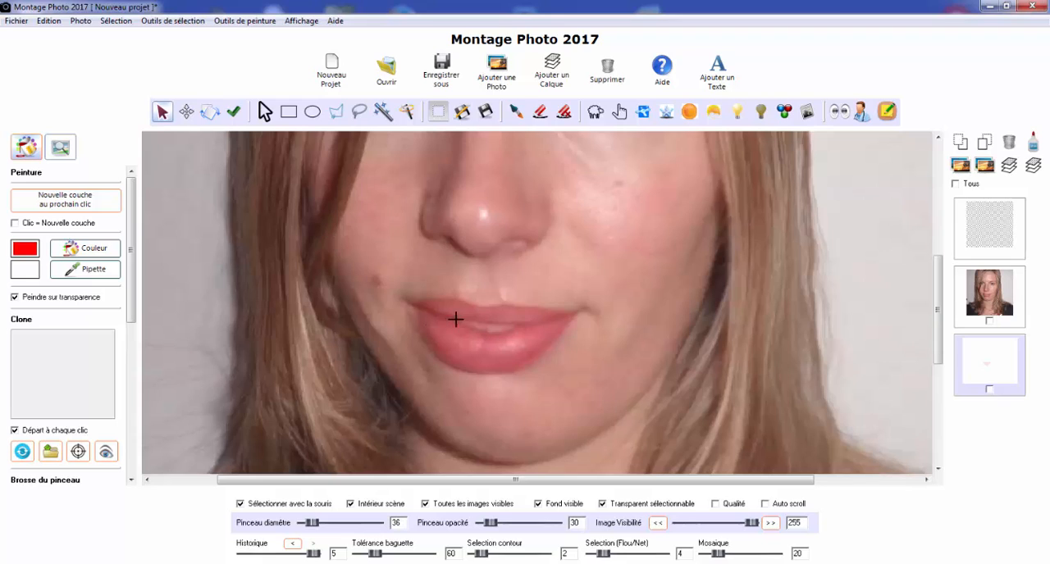
# Select the teeth area between the lips with the polygon tool, erase the red there at opacity 255, and deselect
pyautogui.click(335, 112)
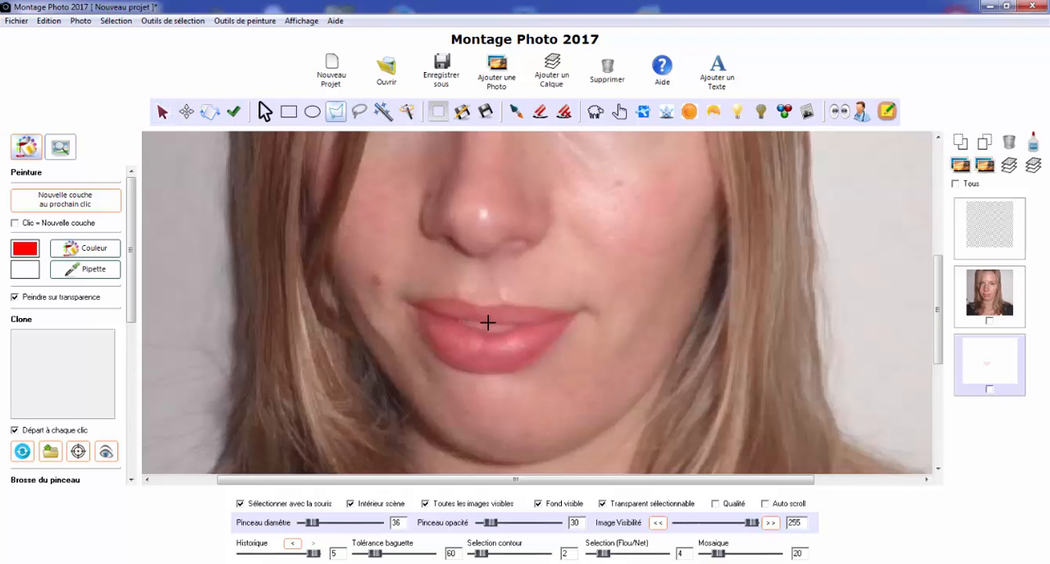
pyautogui.click(458, 322)
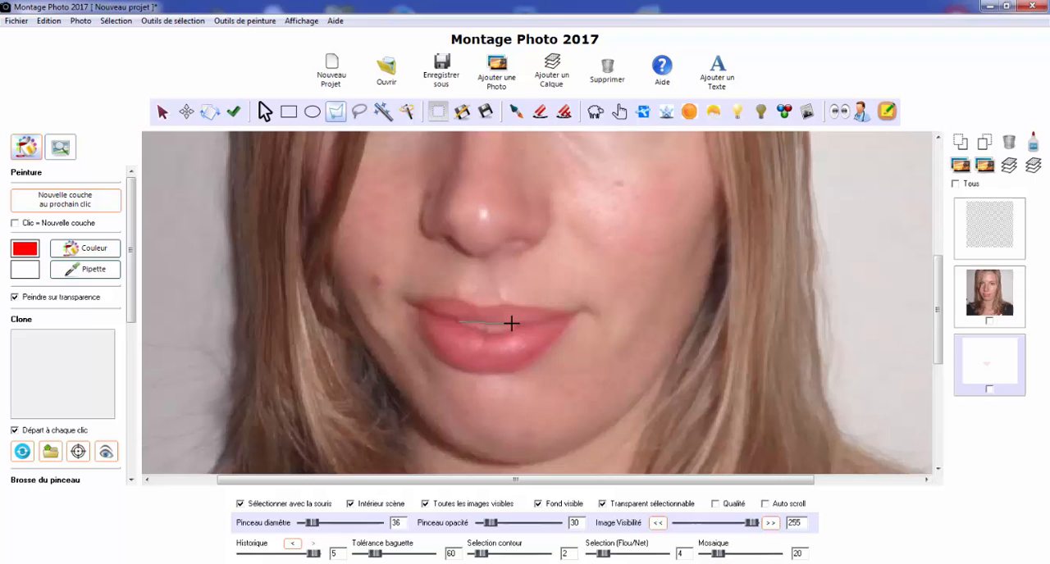
pyautogui.doubleClick(470, 325)
pyautogui.click(540, 112)
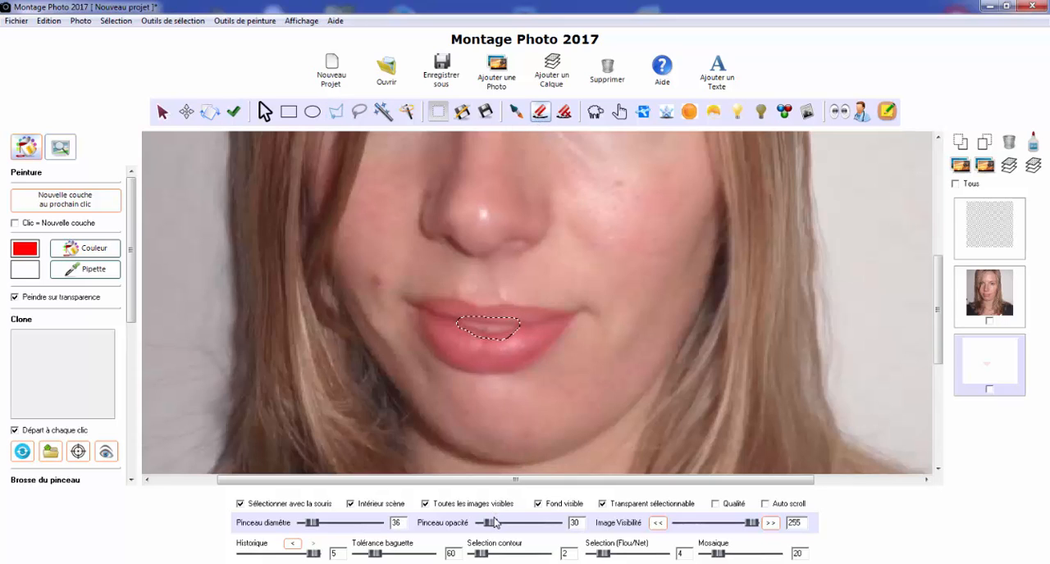
pyautogui.moveTo(489, 528); pyautogui.dragTo(558, 525)
pyautogui.moveTo(484, 325); pyautogui.dragTo(476, 327)
pyautogui.click(267, 115)
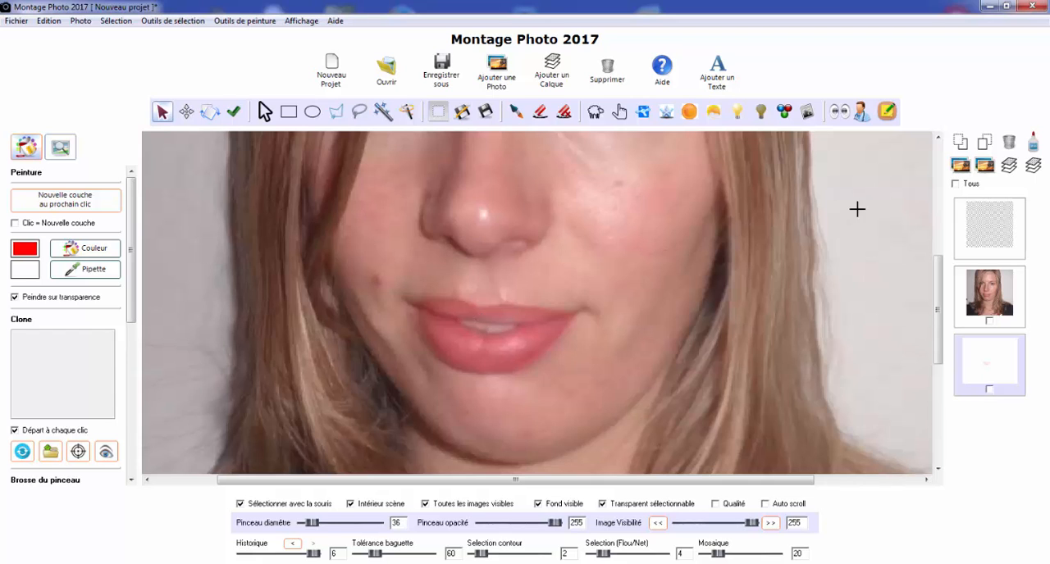
# Turn off Sélectionner avec la souris and smudge away the forehead shine on the photo layer with the finger tool at diameter 80
pyautogui.scroll(-3, 669, 249)
pyautogui.scroll(-4, 637, 244)
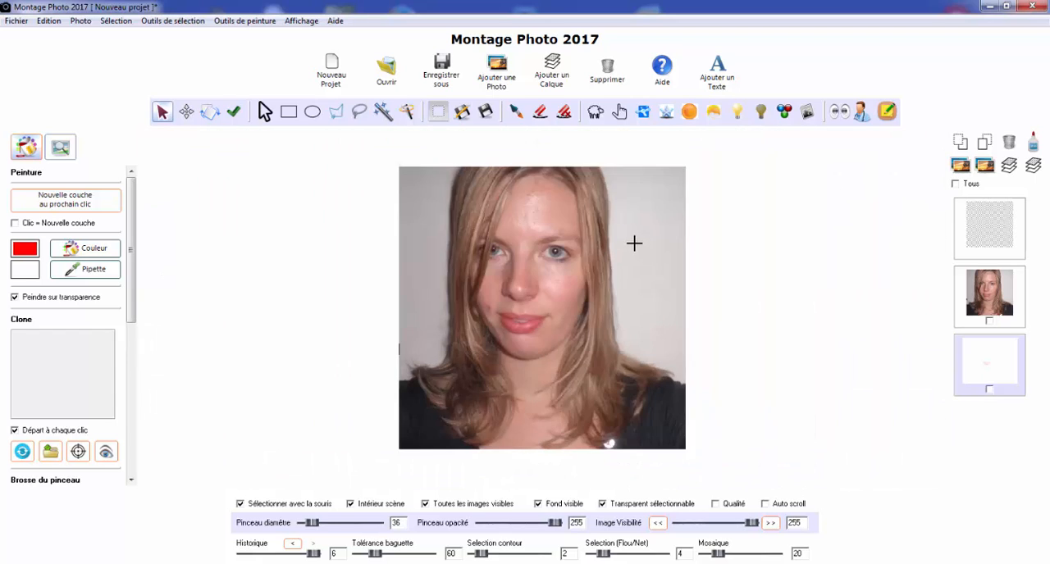
pyautogui.scroll(4, 634, 242)
pyautogui.moveTo(939, 294); pyautogui.dragTo(940, 277)
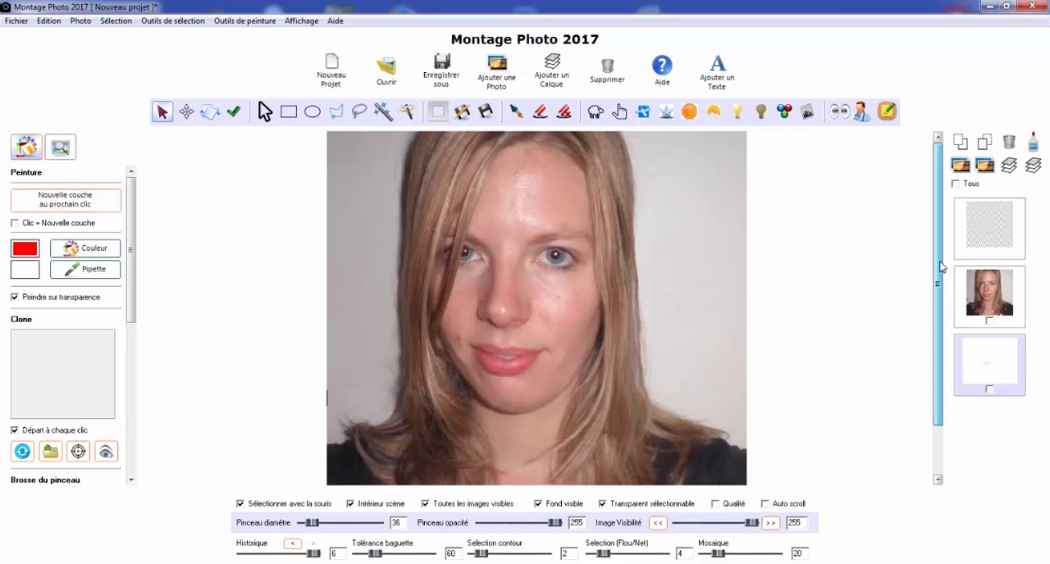
pyautogui.click(619, 112)
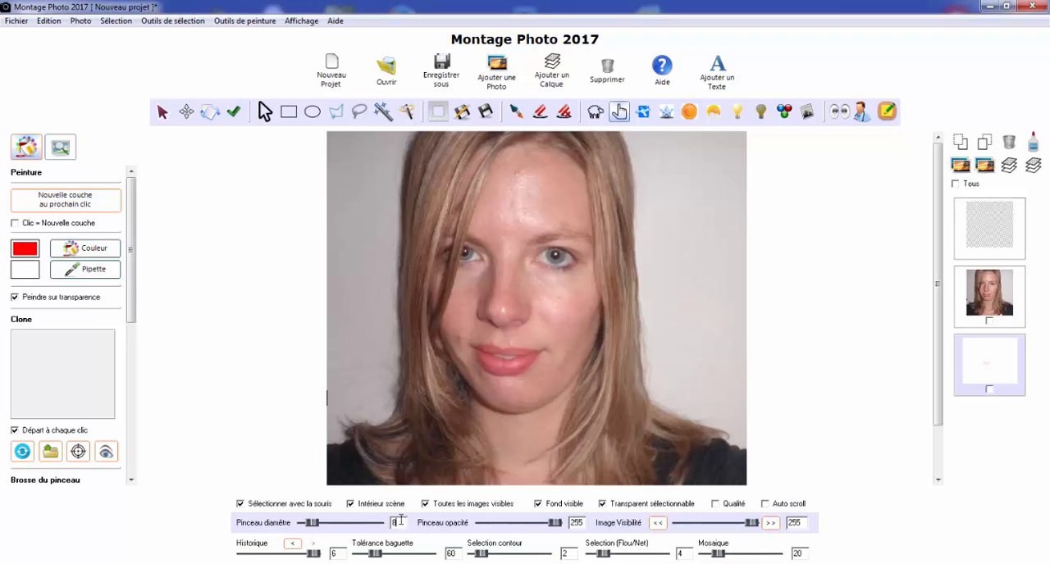
pyautogui.press('Return')
pyautogui.click(987, 297)
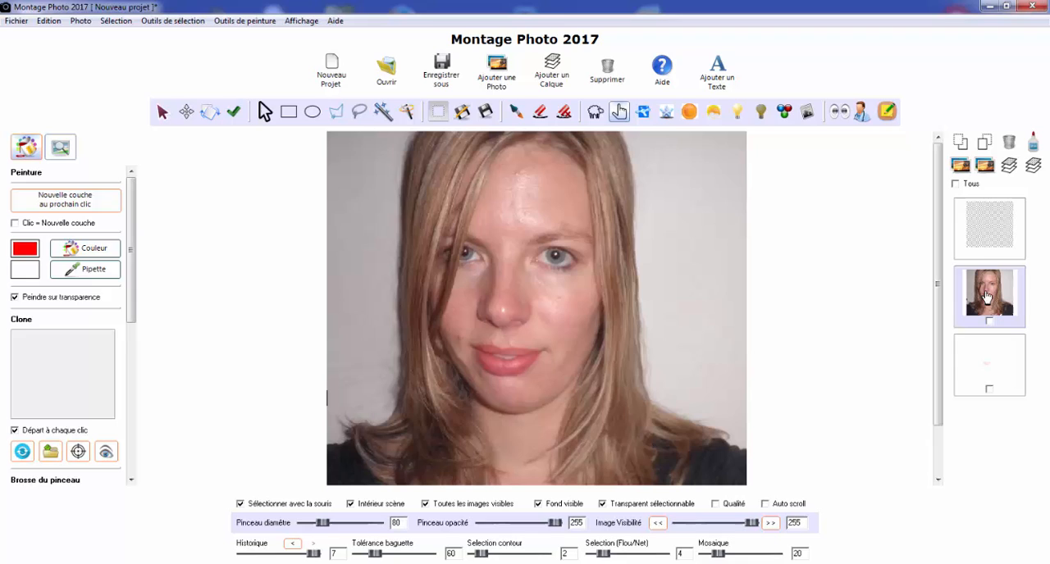
pyautogui.click(542, 192)
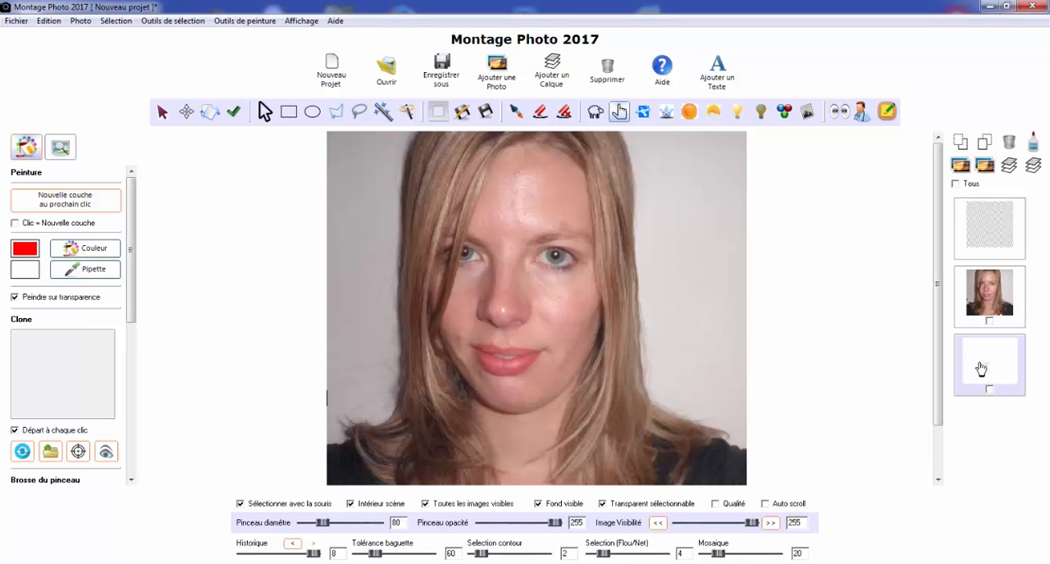
pyautogui.click(985, 296)
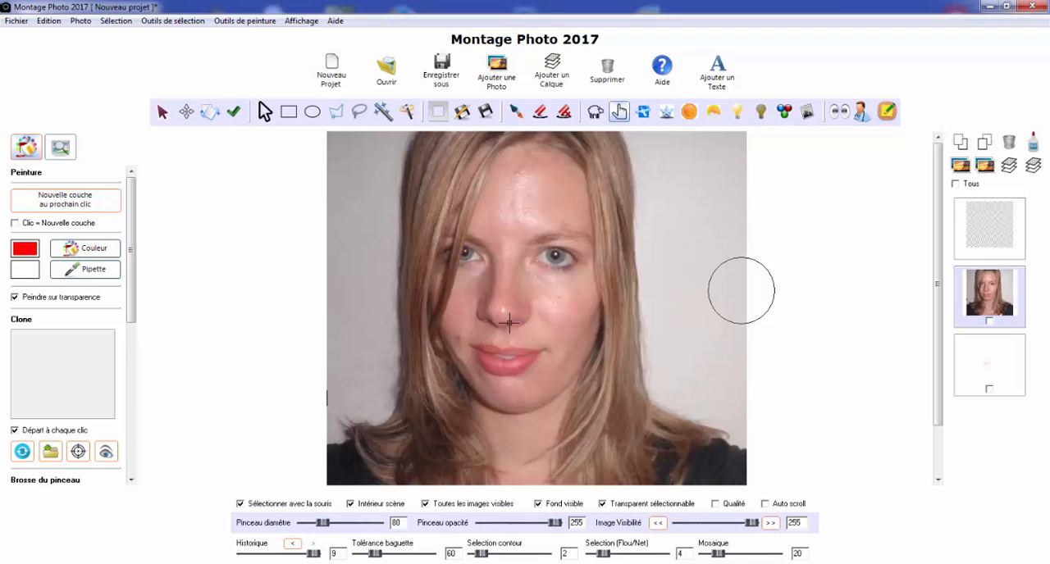
pyautogui.click(241, 506)
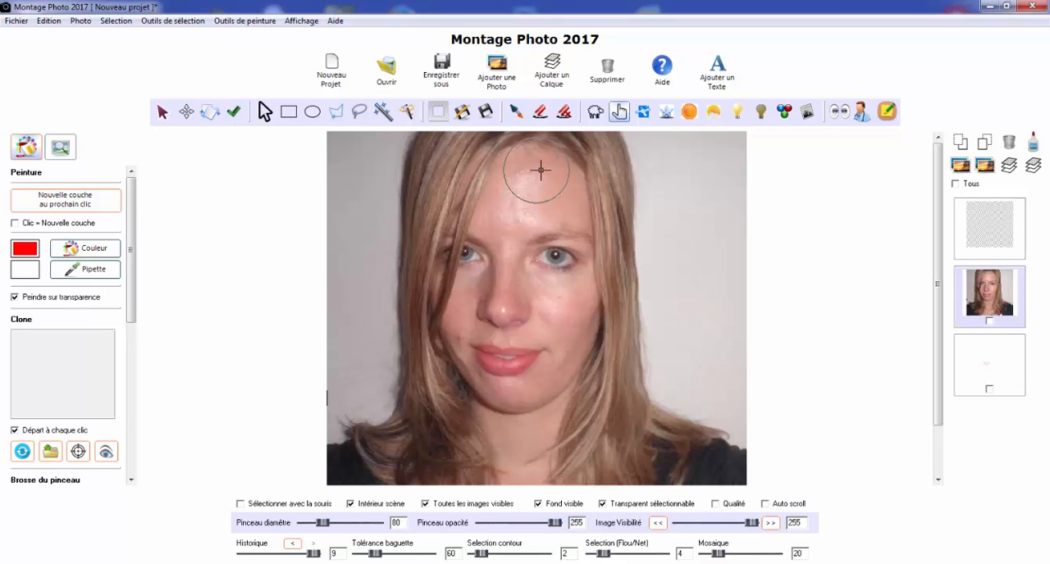
pyautogui.moveTo(547, 172)
pyautogui.mouseDown()
pyautogui.moveTo(539, 182)
pyautogui.moveTo(527, 169)
pyautogui.moveTo(533, 193)
pyautogui.moveTo(522, 211)
pyautogui.moveTo(528, 197)
pyautogui.mouseUp()
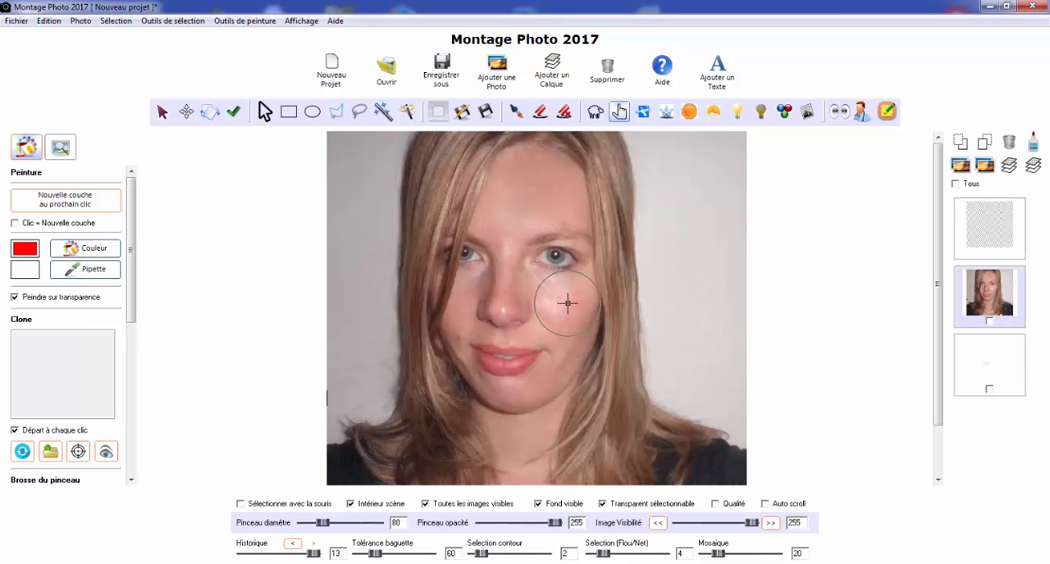
# Try to smudge away the shine on the cheek beside the nose with brush diameter 50
pyautogui.doubleClick(403, 525)
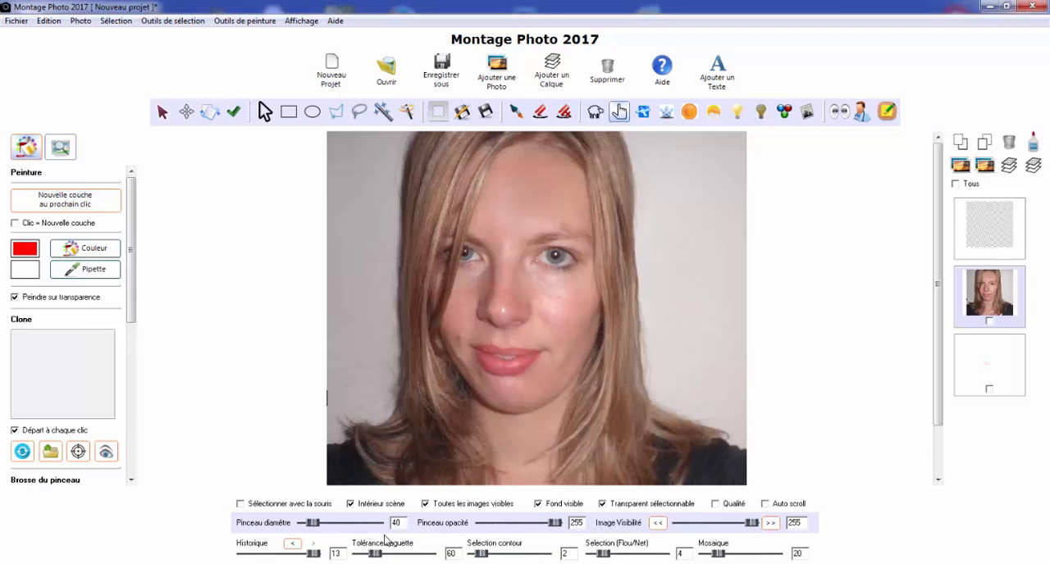
pyautogui.doubleClick(396, 525)
pyautogui.moveTo(559, 292)
pyautogui.mouseDown()
pyautogui.moveTo(571, 292)
pyautogui.moveTo(548, 274)
pyautogui.moveTo(560, 274)
pyautogui.moveTo(539, 274)
pyautogui.moveTo(556, 284)
pyautogui.moveTo(563, 274)
pyautogui.moveTo(565, 290)
pyautogui.moveTo(541, 300)
pyautogui.moveTo(564, 312)
pyautogui.moveTo(565, 277)
pyautogui.moveTo(563, 323)
pyautogui.mouseUp()
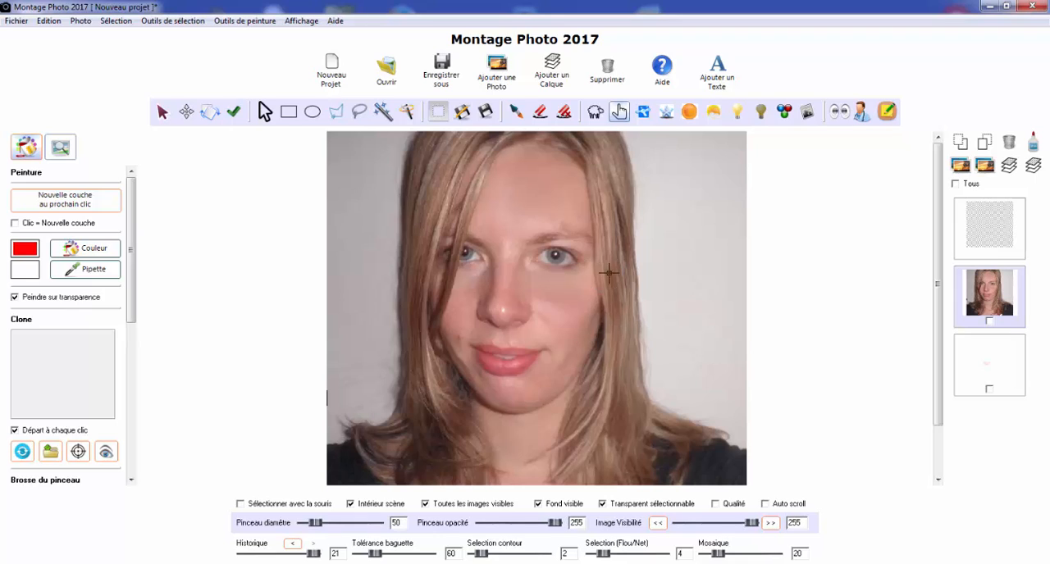
pyautogui.moveTo(579, 291); pyautogui.dragTo(551, 302)
# Undo the last smudge strokes on the cheek
pyautogui.click(292, 546)
pyautogui.click(292, 546)
pyautogui.click(292, 546)
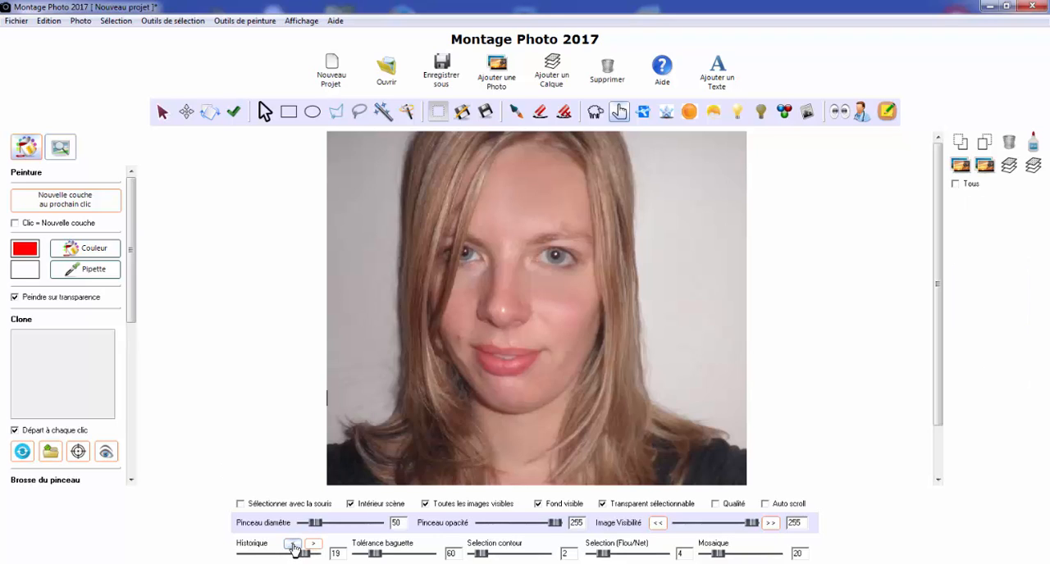
pyautogui.click(292, 545)
pyautogui.click(292, 545)
pyautogui.click(292, 545)
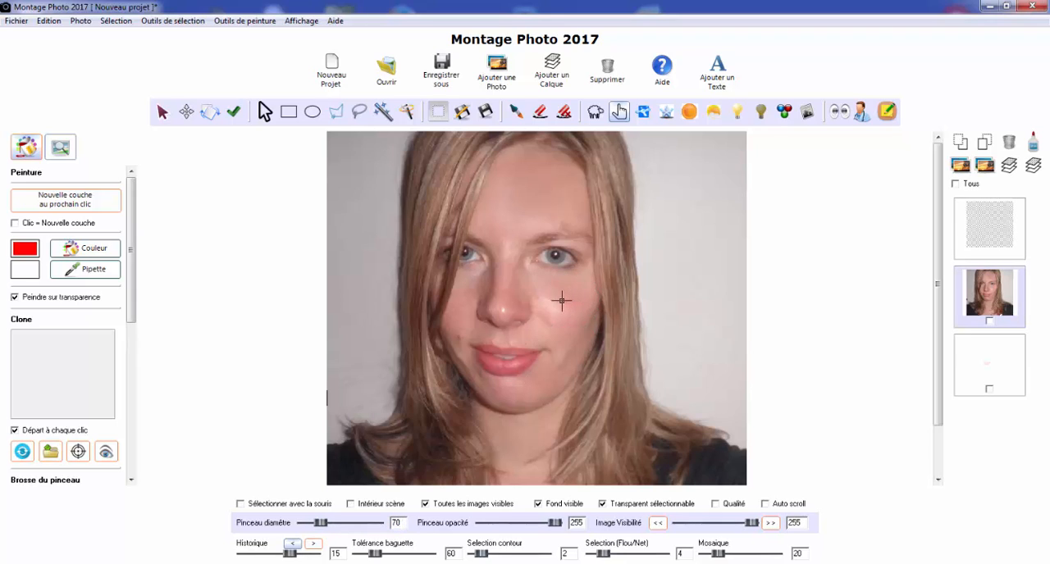
# Smudge away the shine on the cheek beside the nose and mouth corner, using brush diameters 70 and 40
pyautogui.moveTo(560, 301)
pyautogui.mouseDown()
pyautogui.moveTo(533, 276)
pyautogui.moveTo(575, 306)
pyautogui.moveTo(575, 334)
pyautogui.moveTo(580, 285)
pyautogui.moveTo(552, 314)
pyautogui.moveTo(580, 325)
pyautogui.moveTo(549, 298)
pyautogui.moveTo(552, 315)
pyautogui.moveTo(582, 337)
pyautogui.moveTo(577, 410)
pyautogui.moveTo(589, 349)
pyautogui.moveTo(576, 312)
pyautogui.moveTo(577, 328)
pyautogui.moveTo(586, 315)
pyautogui.moveTo(562, 360)
pyautogui.mouseUp()
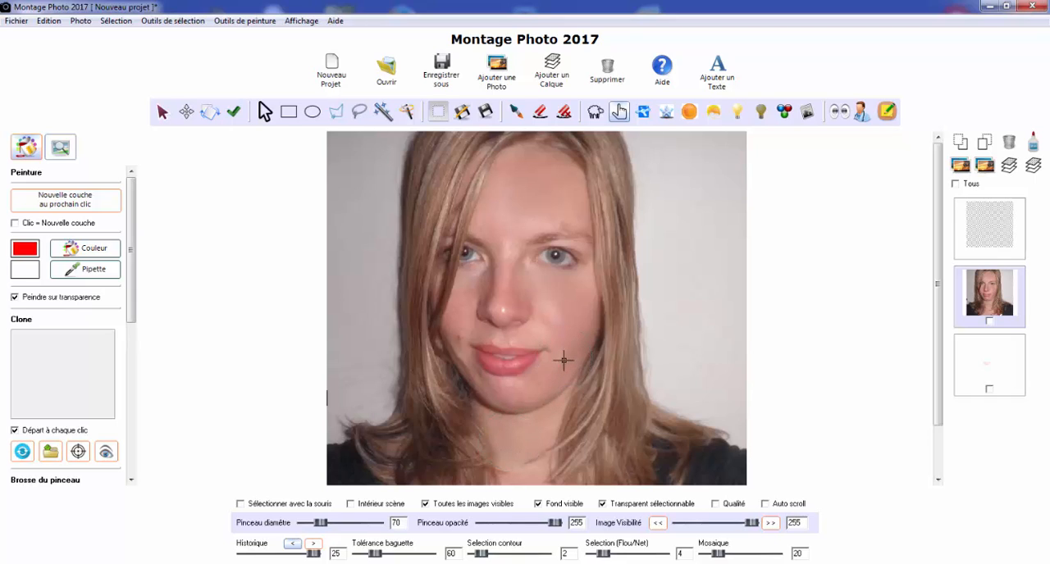
pyautogui.moveTo(546, 367); pyautogui.dragTo(555, 355)
pyautogui.scroll(4, 542, 352)
pyautogui.scroll(-2, 554, 344)
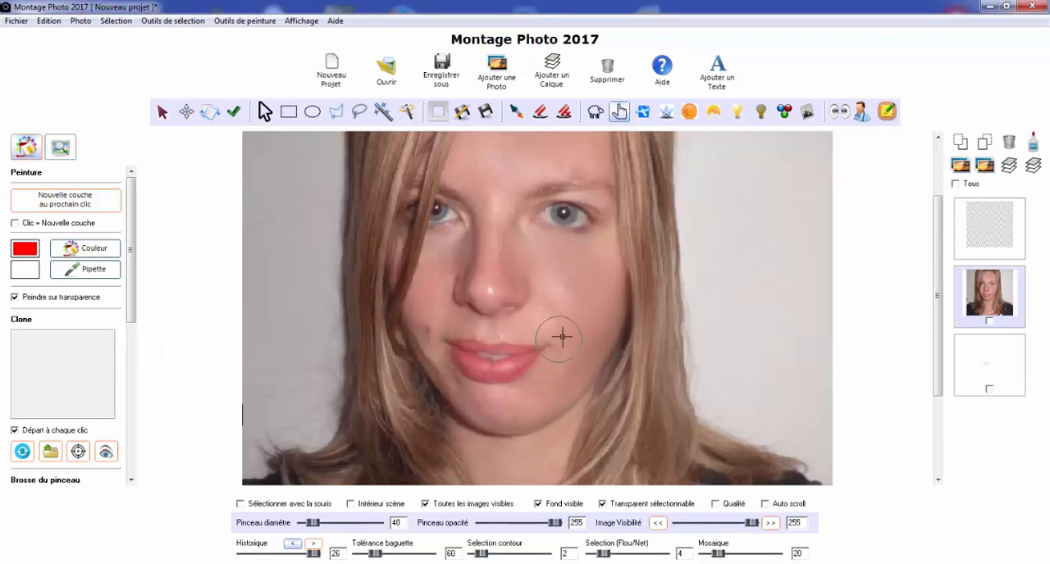
pyautogui.moveTo(563, 337); pyautogui.dragTo(554, 345)
pyautogui.moveTo(547, 306); pyautogui.dragTo(535, 316)
# Smudge the shine and blemishes off the nose tip, around the mouth and above the fully visible eyebrow
pyautogui.moveTo(486, 283); pyautogui.dragTo(490, 297)
pyautogui.moveTo(420, 318)
pyautogui.mouseDown()
pyautogui.moveTo(452, 408)
pyautogui.moveTo(435, 360)
pyautogui.mouseUp()
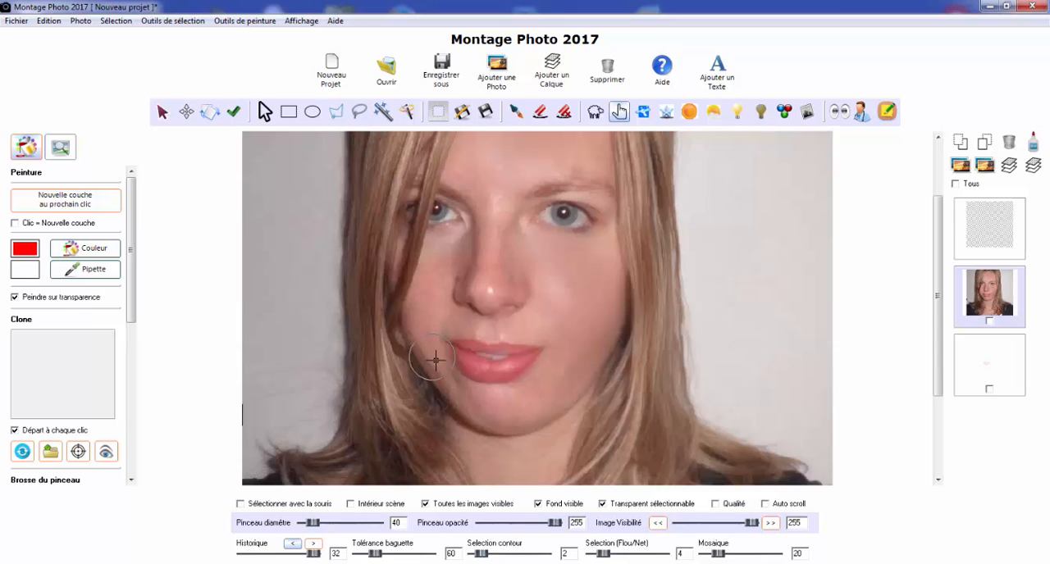
pyautogui.moveTo(451, 394)
pyautogui.mouseDown()
pyautogui.moveTo(430, 359)
pyautogui.moveTo(493, 408)
pyautogui.moveTo(435, 356)
pyautogui.mouseUp()
pyautogui.moveTo(564, 354)
pyautogui.mouseDown()
pyautogui.moveTo(553, 353)
pyautogui.moveTo(557, 372)
pyautogui.mouseUp()
pyautogui.moveTo(487, 297); pyautogui.dragTo(492, 294)
pyautogui.moveTo(549, 164); pyautogui.dragTo(591, 173)
# Duplicate the retouched portrait layer
pyautogui.scroll(1, 552, 193)
pyautogui.moveTo(941, 298); pyautogui.dragTo(948, 265)
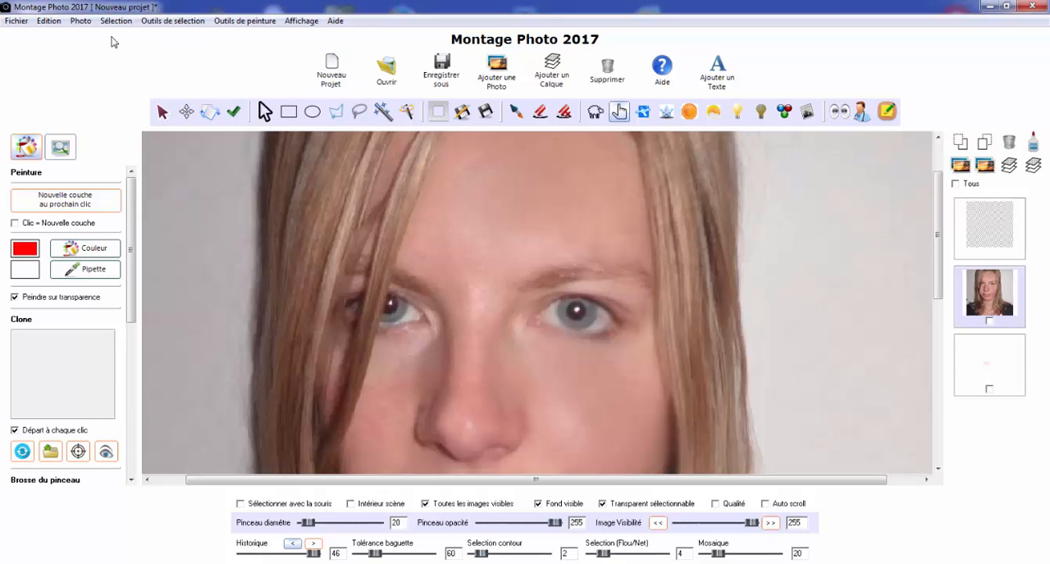
pyautogui.click(84, 23)
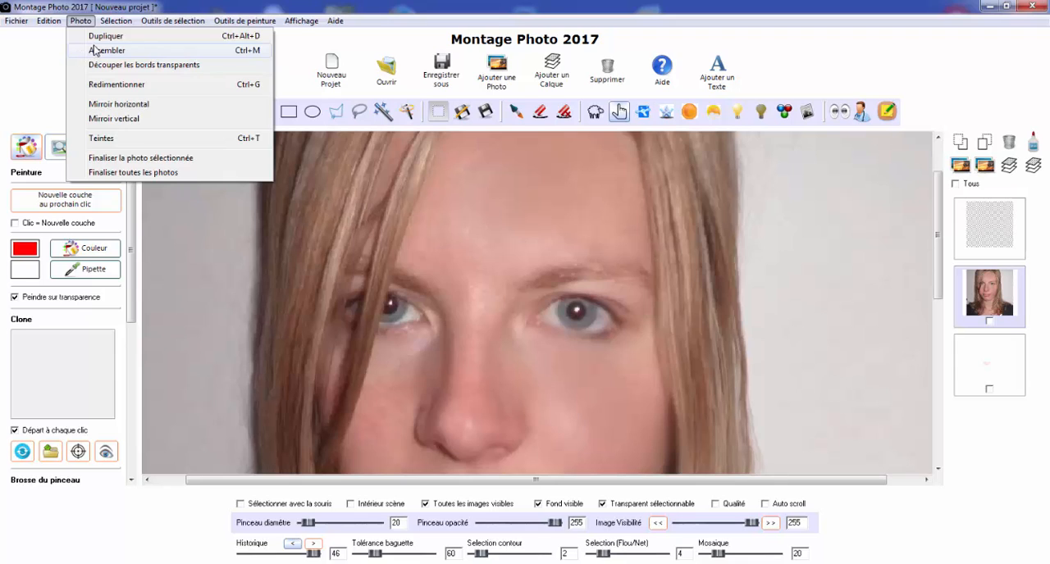
pyautogui.click(105, 37)
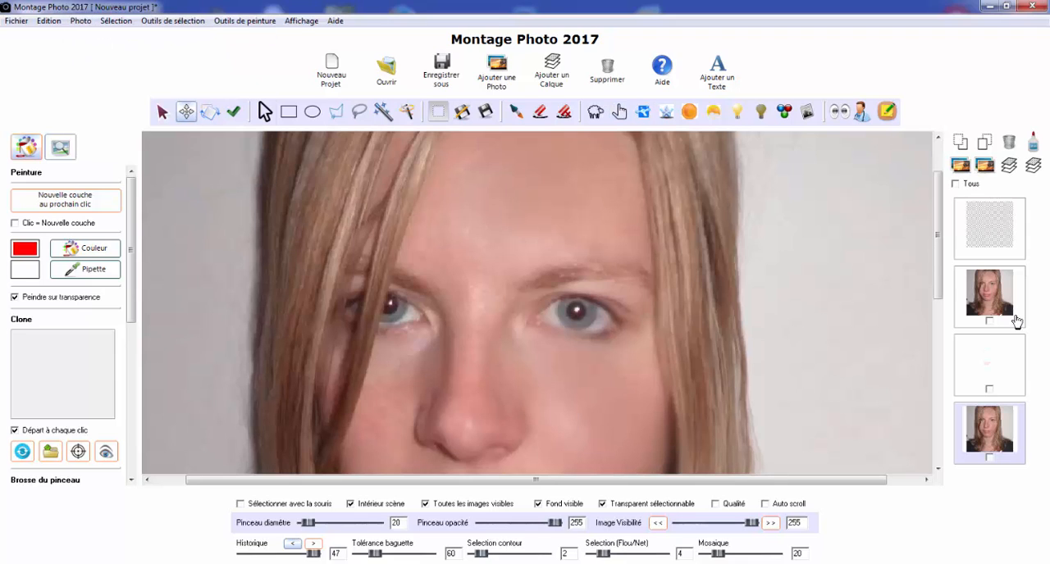
# On the duplicated portrait, smudge out the fully visible eyebrow with the finger tool at brush diameter 40
pyautogui.click(1005, 433)
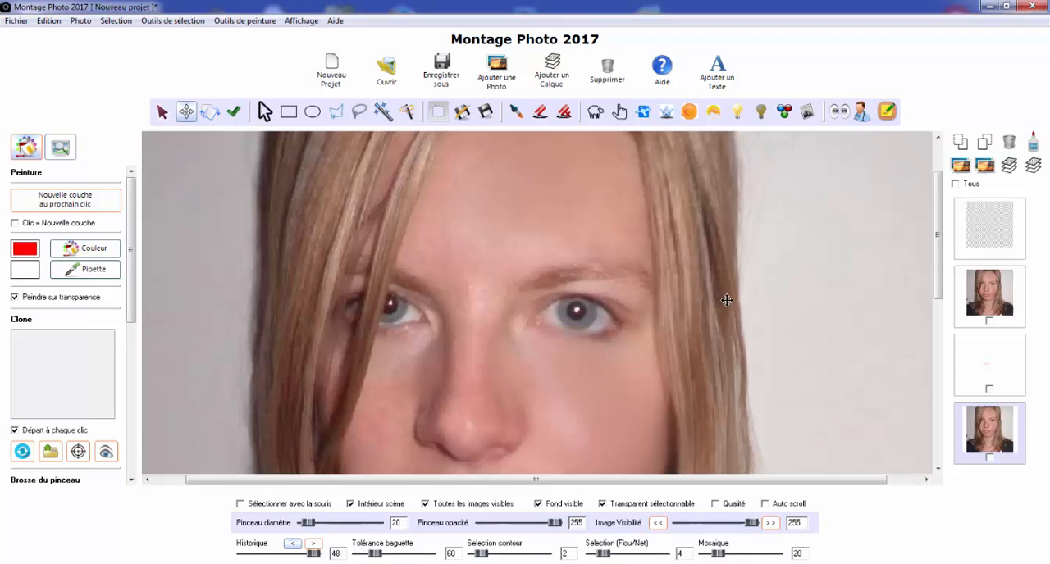
pyautogui.click(619, 112)
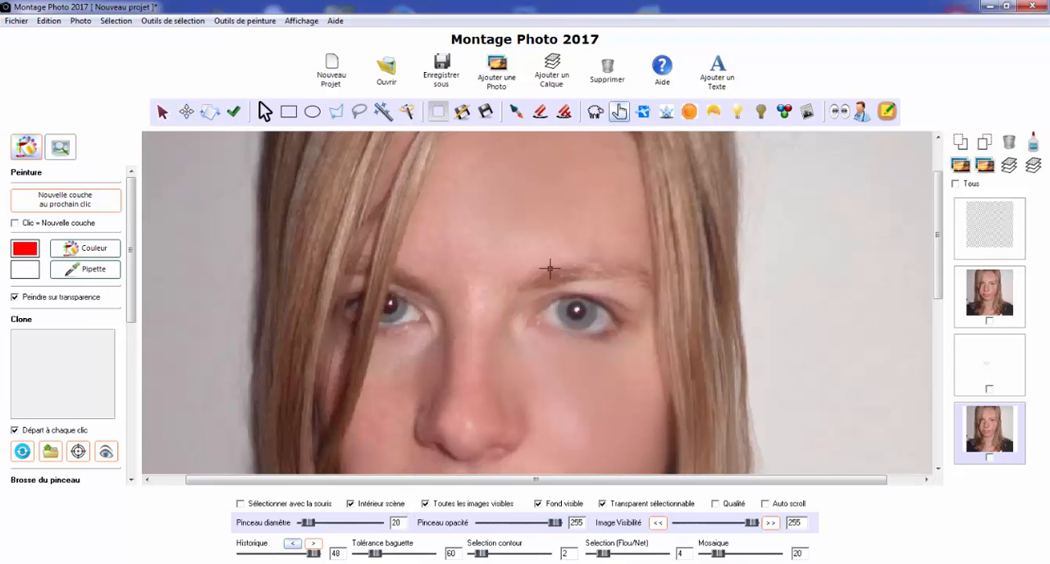
pyautogui.doubleClick(401, 525)
pyautogui.write('40')
pyautogui.moveTo(559, 255)
pyautogui.mouseDown()
pyautogui.moveTo(533, 261)
pyautogui.moveTo(597, 252)
pyautogui.moveTo(622, 265)
pyautogui.mouseUp()
pyautogui.moveTo(623, 256); pyautogui.dragTo(629, 269)
pyautogui.moveTo(629, 262); pyautogui.dragTo(635, 270)
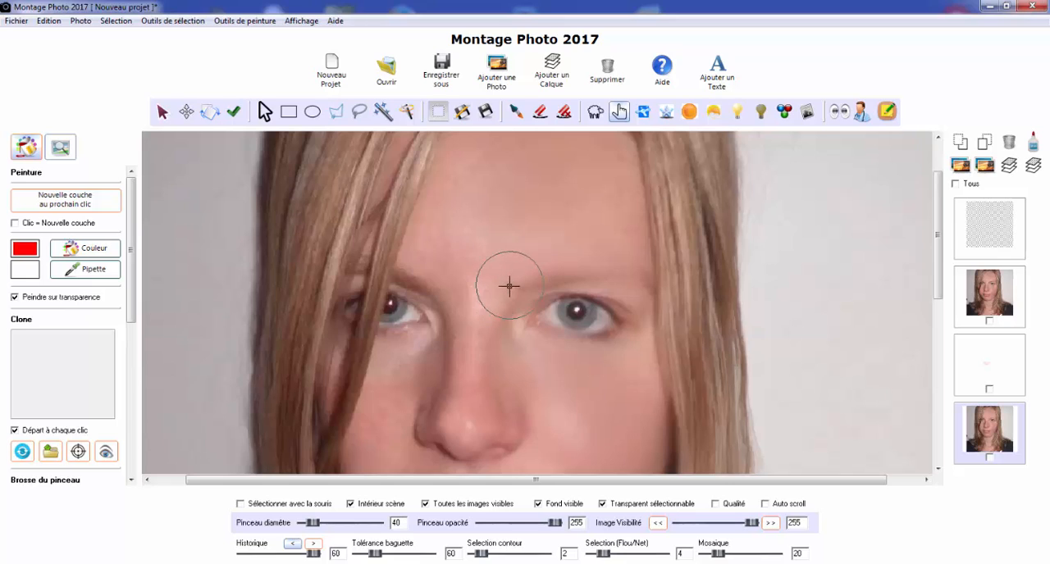
pyautogui.moveTo(522, 276); pyautogui.dragTo(559, 265)
# Smudge away the remaining traces of that eyebrow with brush diameter 20
pyautogui.doubleClick(405, 523)
pyautogui.moveTo(532, 282)
pyautogui.mouseDown()
pyautogui.moveTo(587, 281)
pyautogui.moveTo(581, 267)
pyautogui.moveTo(643, 276)
pyautogui.mouseUp()
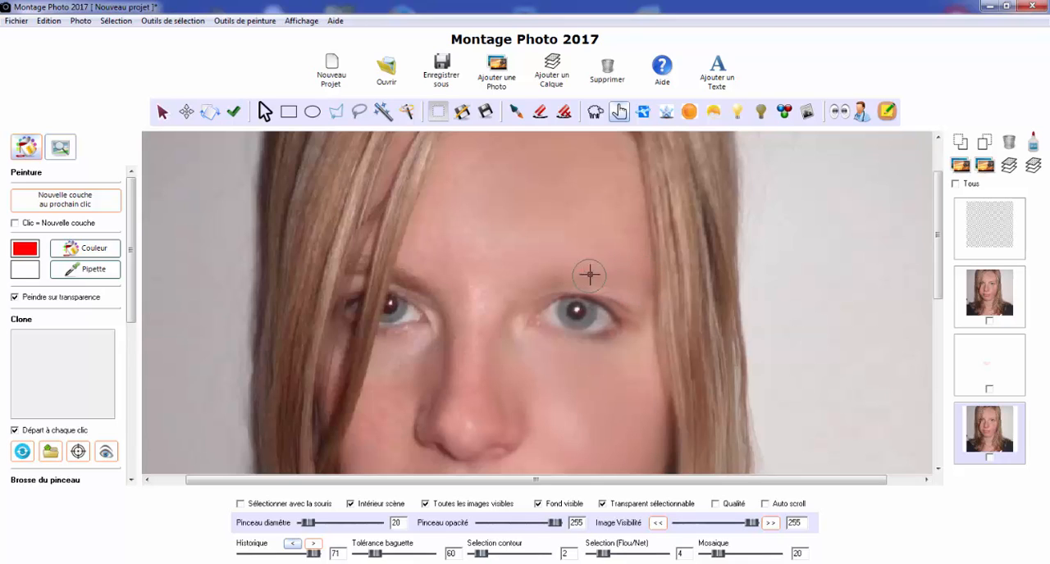
pyautogui.moveTo(574, 274)
pyautogui.mouseDown()
pyautogui.moveTo(481, 291)
pyautogui.moveTo(576, 260)
pyautogui.mouseUp()
# Smudge out the other eyebrow, including the parts showing between the hair strands, using brush diameters 20 and 6
pyautogui.moveTo(437, 265)
pyautogui.mouseDown()
pyautogui.moveTo(429, 281)
pyautogui.moveTo(403, 274)
pyautogui.moveTo(429, 285)
pyautogui.moveTo(402, 278)
pyautogui.mouseUp()
pyautogui.scroll(2, 353, 251)
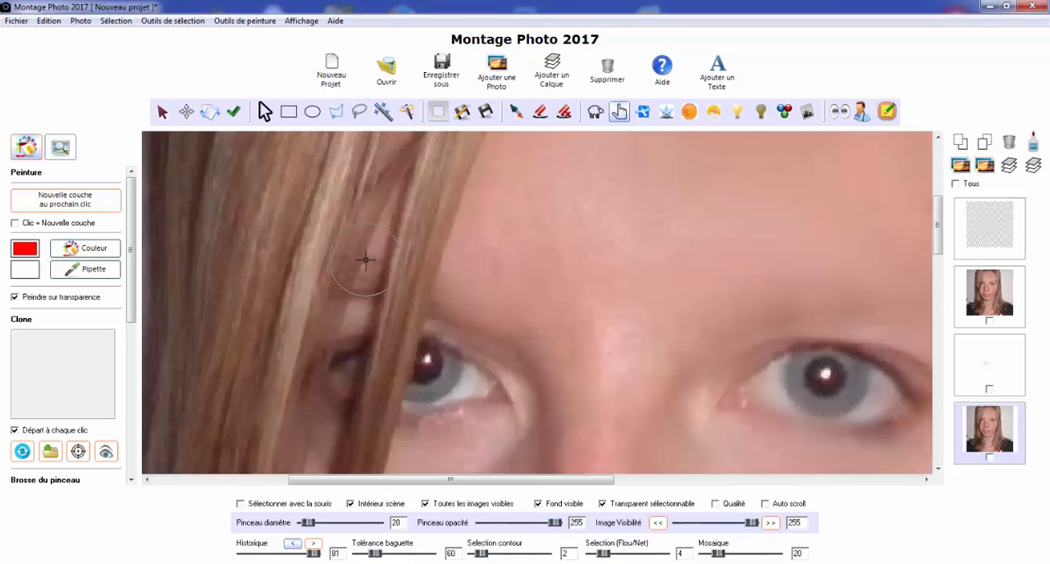
pyautogui.scroll(-8, 367, 259)
pyautogui.scroll(1, 377, 255)
pyautogui.moveTo(346, 310); pyautogui.dragTo(356, 308)
pyautogui.moveTo(387, 246); pyautogui.dragTo(371, 310)
# Add the photo Cils.jpg to the project
pyautogui.scroll(-3, 536, 272)
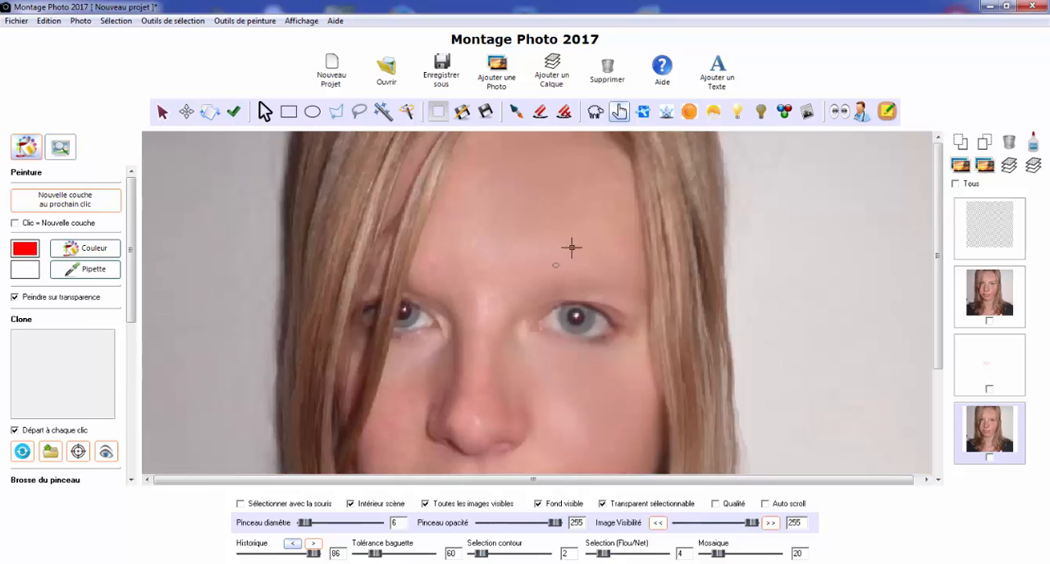
pyautogui.scroll(-2, 571, 247)
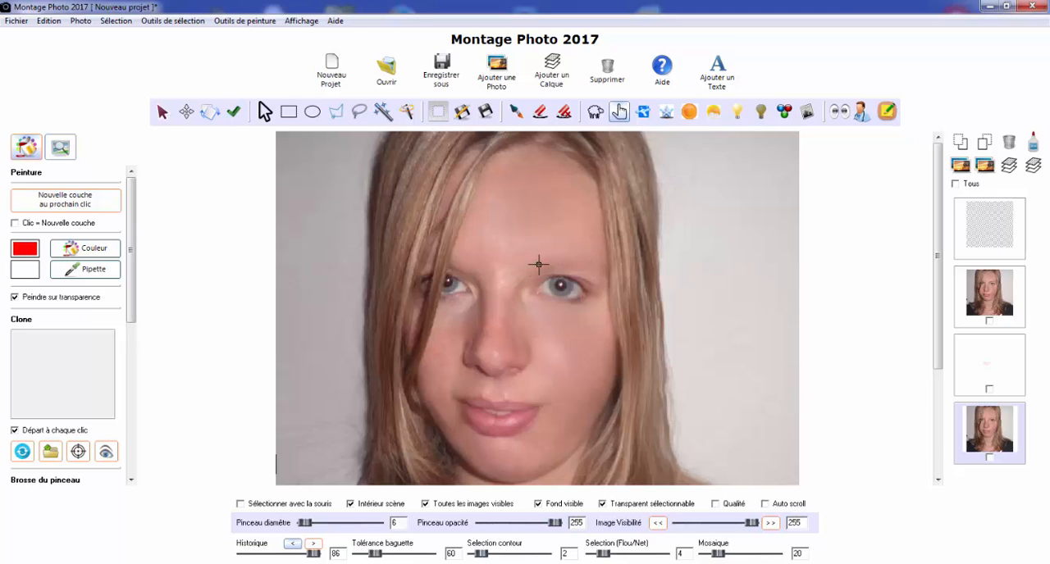
pyautogui.click(502, 78)
pyautogui.click(608, 301)
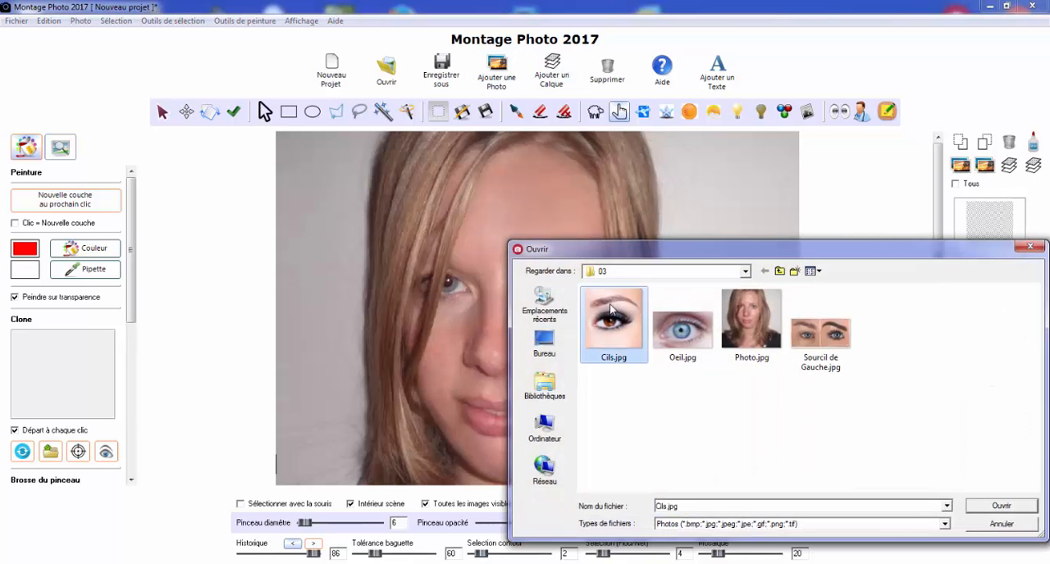
pyautogui.click(988, 505)
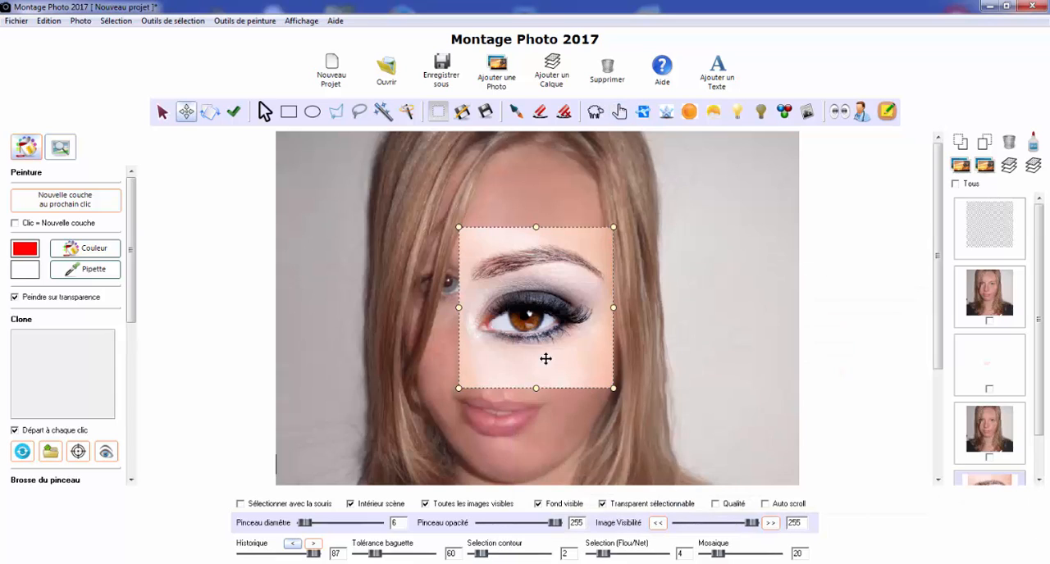
# Shrink the made-up eye photo to about 181 by 188, lower its visibility to 87 and align it over the unobstructed eye
pyautogui.moveTo(459, 306); pyautogui.dragTo(514, 279)
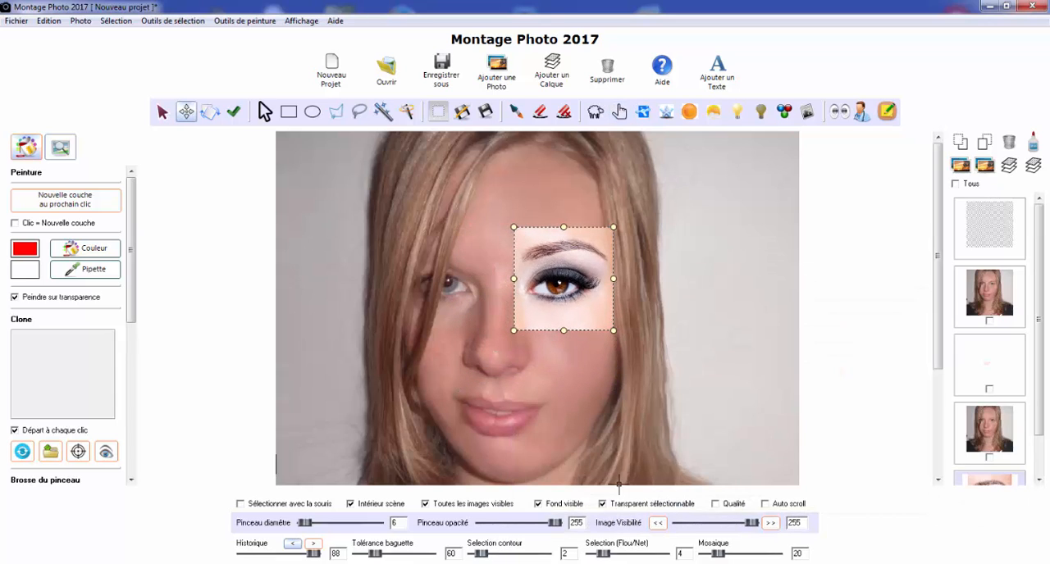
pyautogui.moveTo(751, 525); pyautogui.dragTo(705, 525)
pyautogui.moveTo(575, 313)
pyautogui.mouseDown()
pyautogui.moveTo(562, 356)
pyautogui.moveTo(576, 301)
pyautogui.mouseUp()
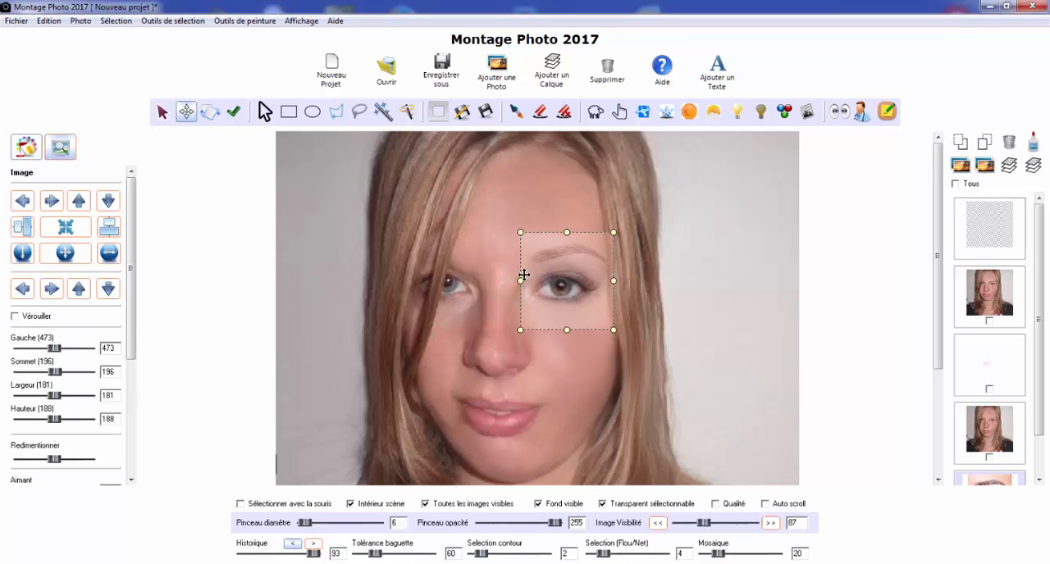
# Rotate the made-up eye photo slightly clockwise and reposition it so that its eye matches the portrait's eye
pyautogui.scroll(4, 527, 275)
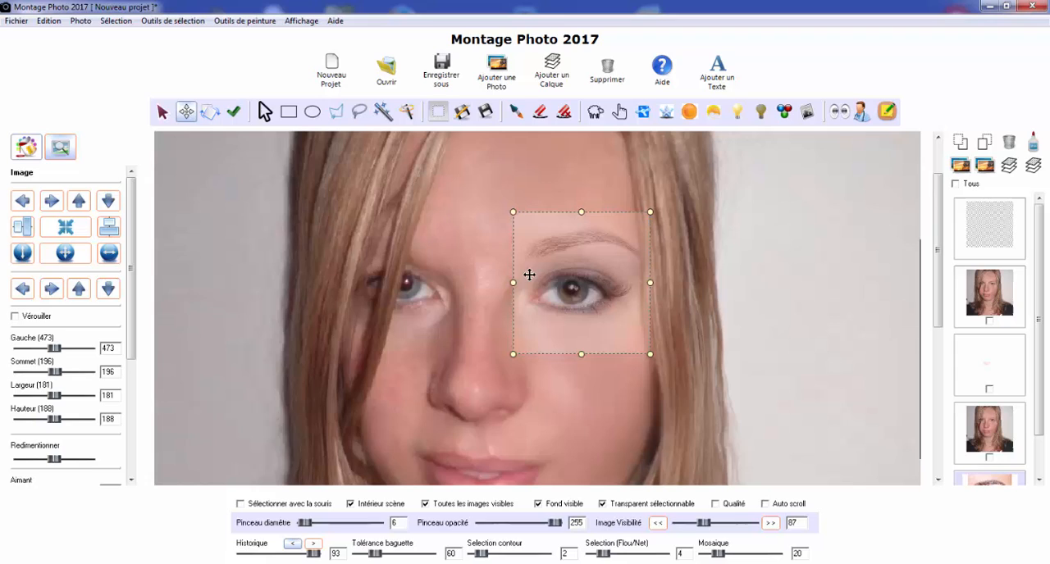
pyautogui.click(208, 115)
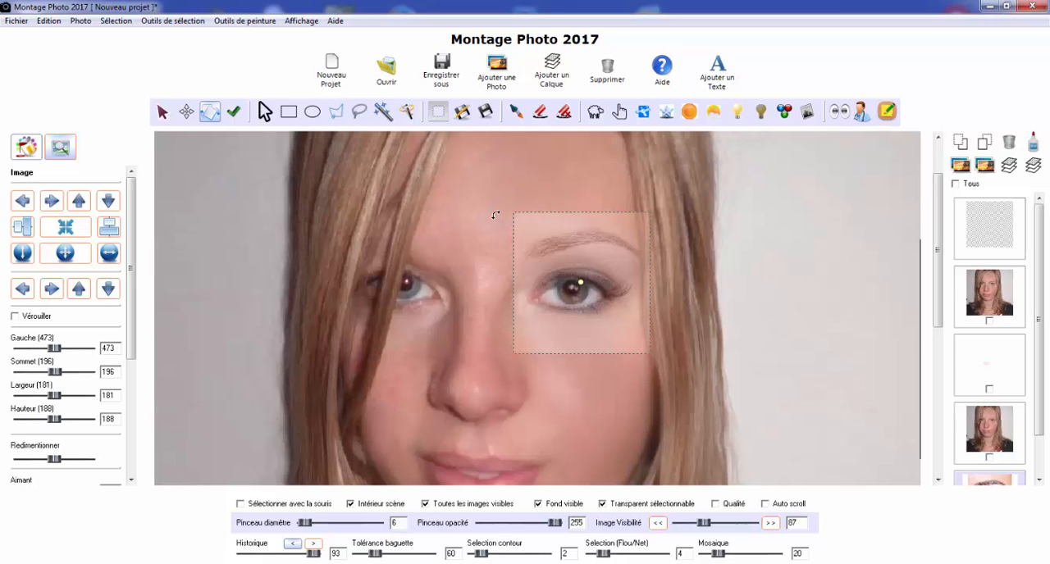
pyautogui.moveTo(496, 215); pyautogui.dragTo(499, 205)
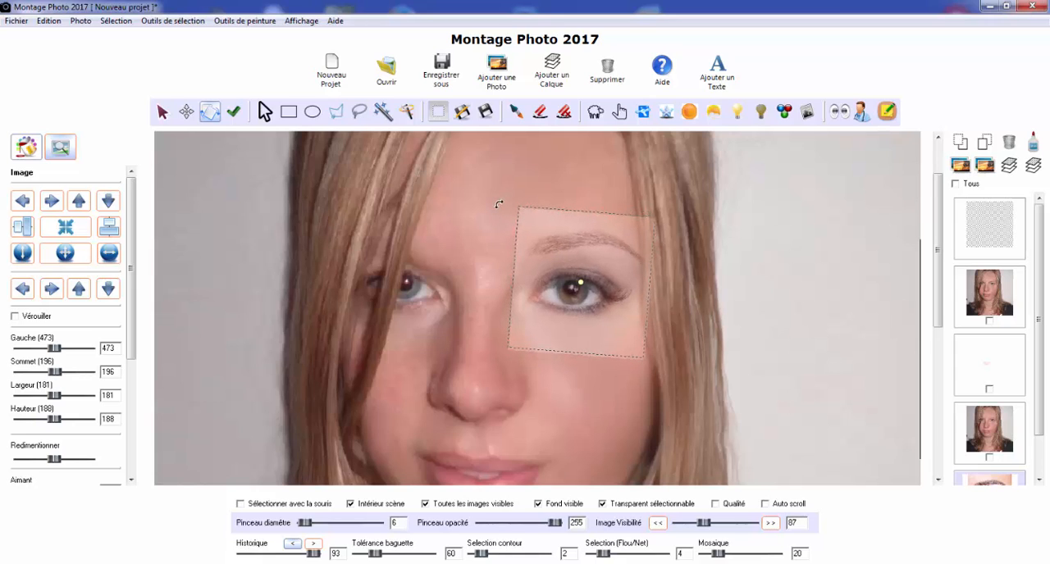
pyautogui.moveTo(534, 258)
pyautogui.mouseDown()
pyautogui.moveTo(555, 220)
pyautogui.moveTo(539, 257)
pyautogui.mouseUp()
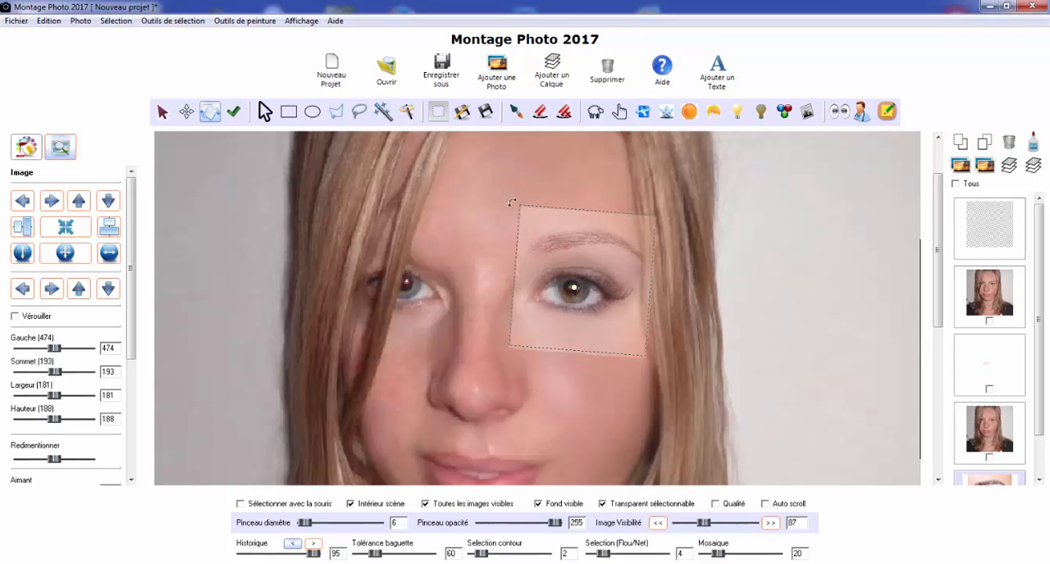
pyautogui.moveTo(540, 247)
pyautogui.mouseDown()
pyautogui.moveTo(558, 211)
pyautogui.moveTo(538, 244)
pyautogui.mouseUp()
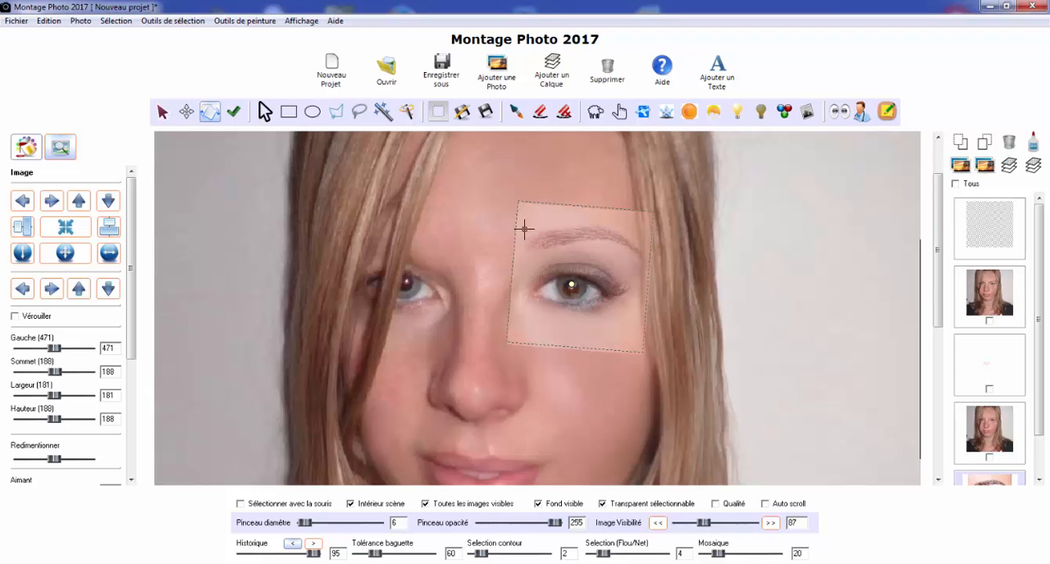
pyautogui.moveTo(508, 218); pyautogui.dragTo(508, 212)
pyautogui.moveTo(548, 251); pyautogui.dragTo(536, 278)
# Reset the eye photo's rotation axis to its centre and finalise the rotation
pyautogui.rightClick(569, 261)
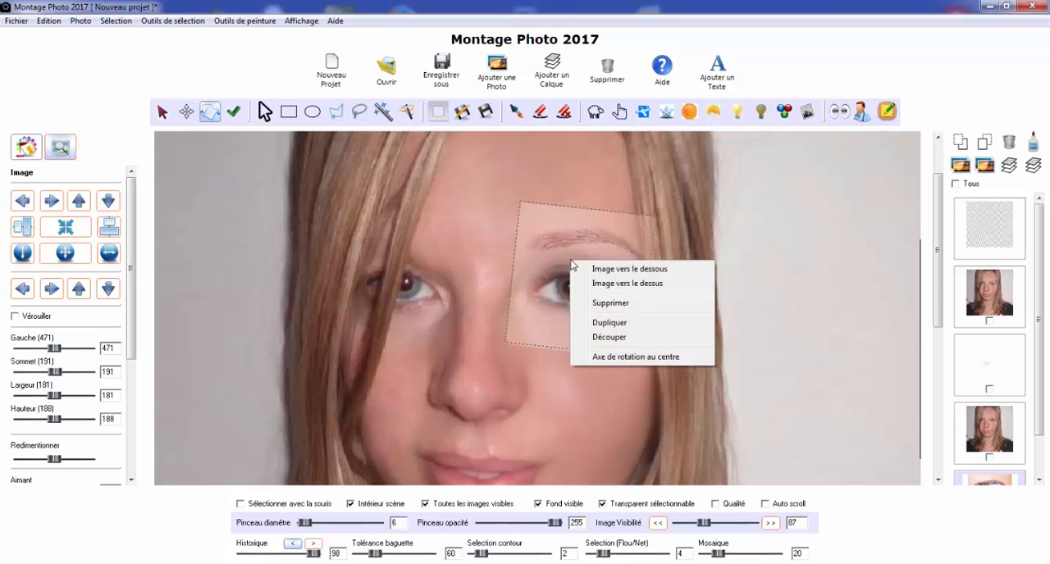
pyautogui.click(623, 358)
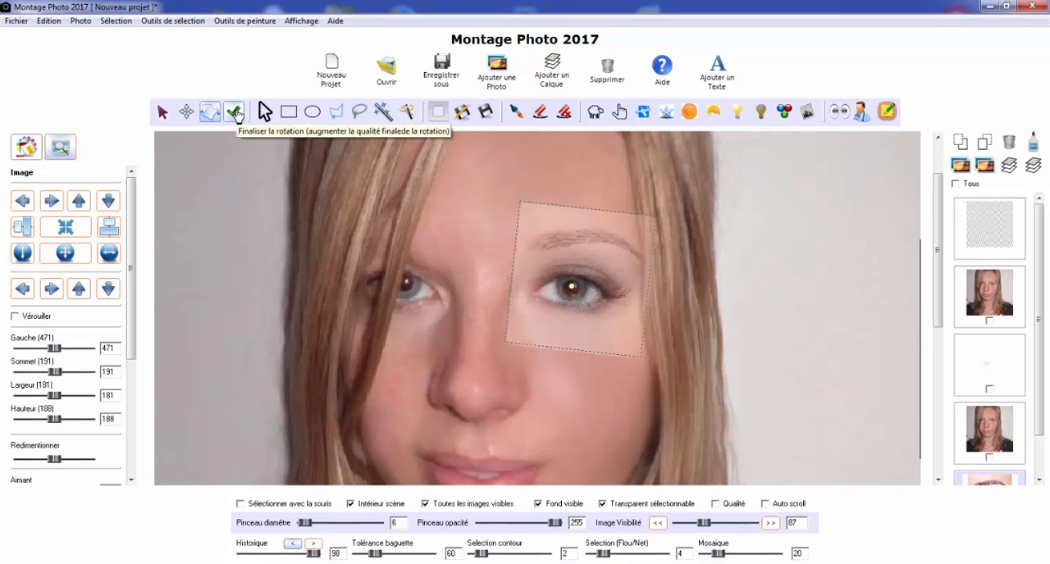
pyautogui.click(236, 114)
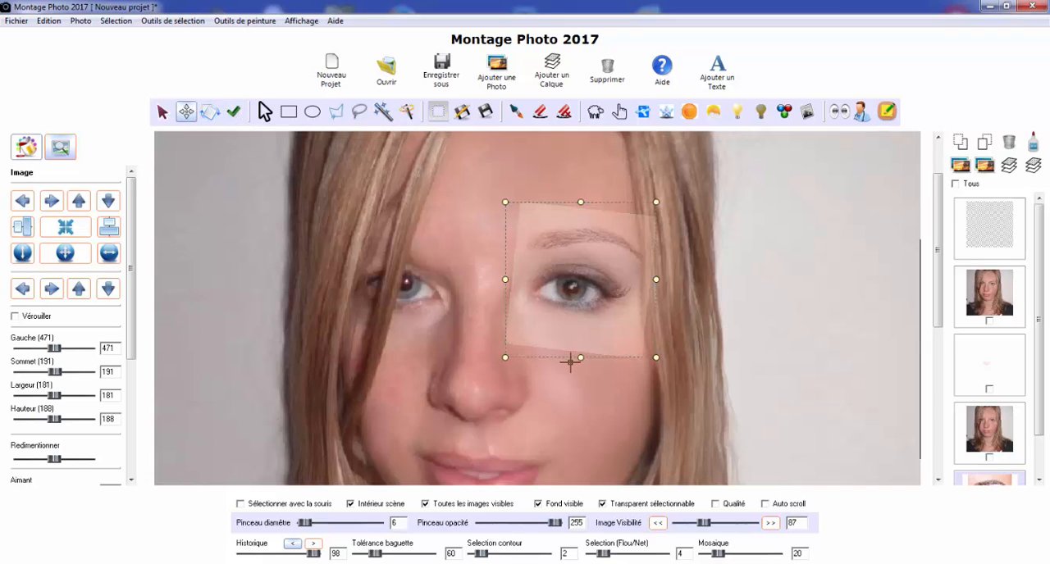
# Restore the eye photo's visibility to 255 and move its layer beneath the duplicated portrait
pyautogui.moveTo(742, 529); pyautogui.dragTo(753, 525)
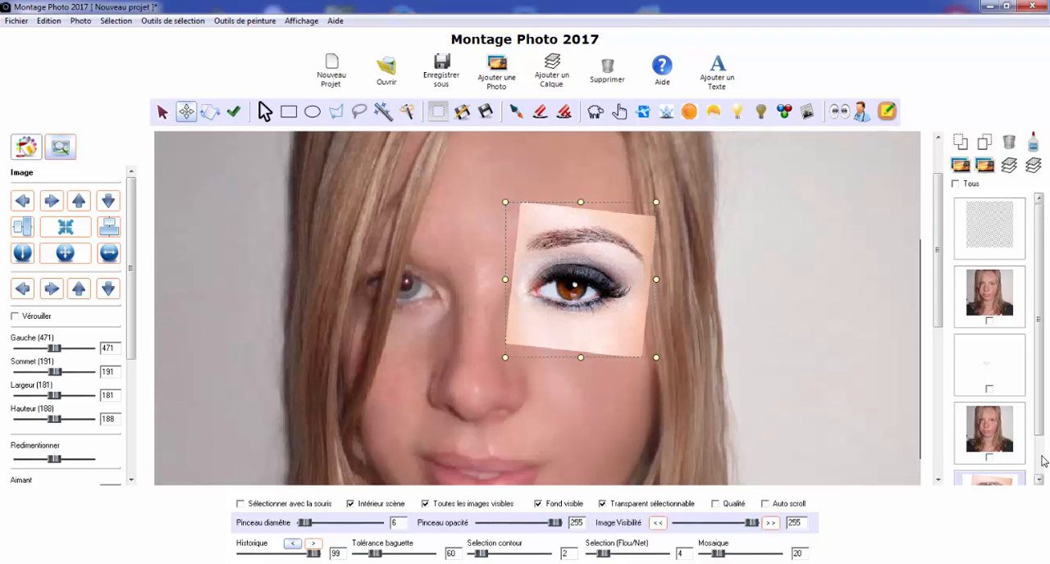
pyautogui.scroll(-1, 995, 464)
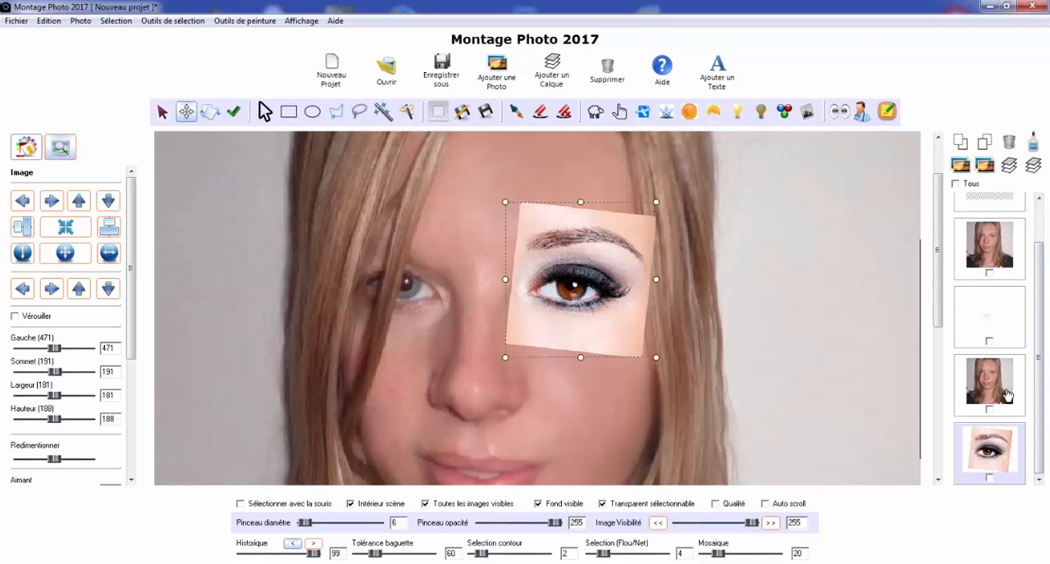
pyautogui.click(978, 457)
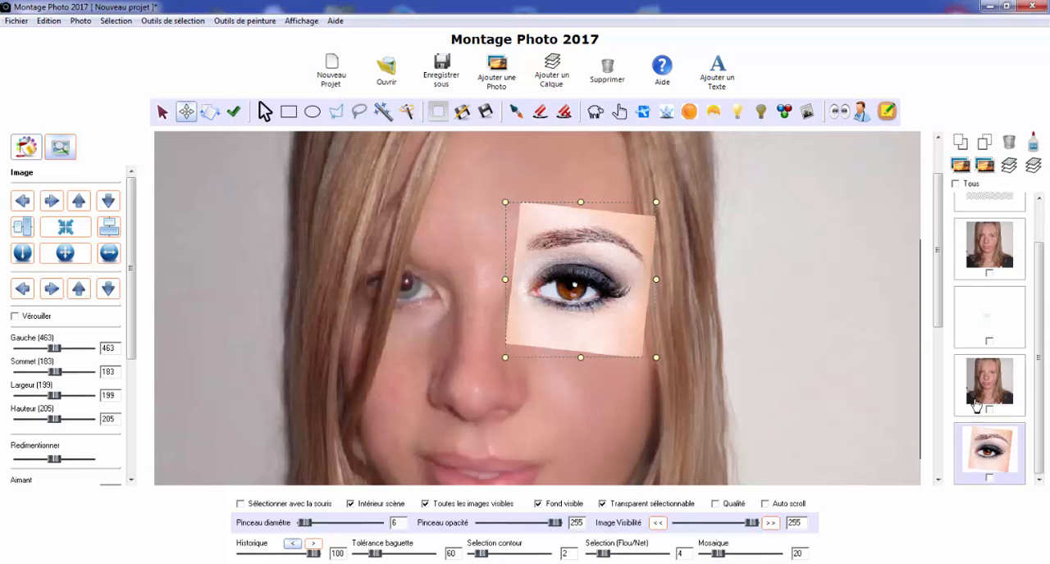
pyautogui.click(961, 145)
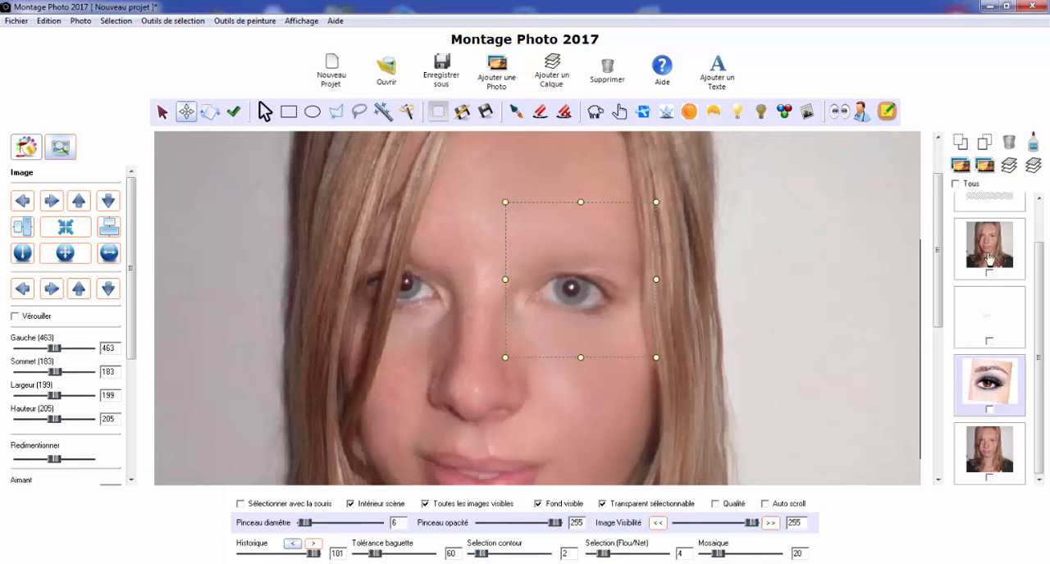
# On the duplicated portrait, erase the eye and eyebrow area with brush diameter 30 to reveal the made-up eye beneath
pyautogui.click(991, 449)
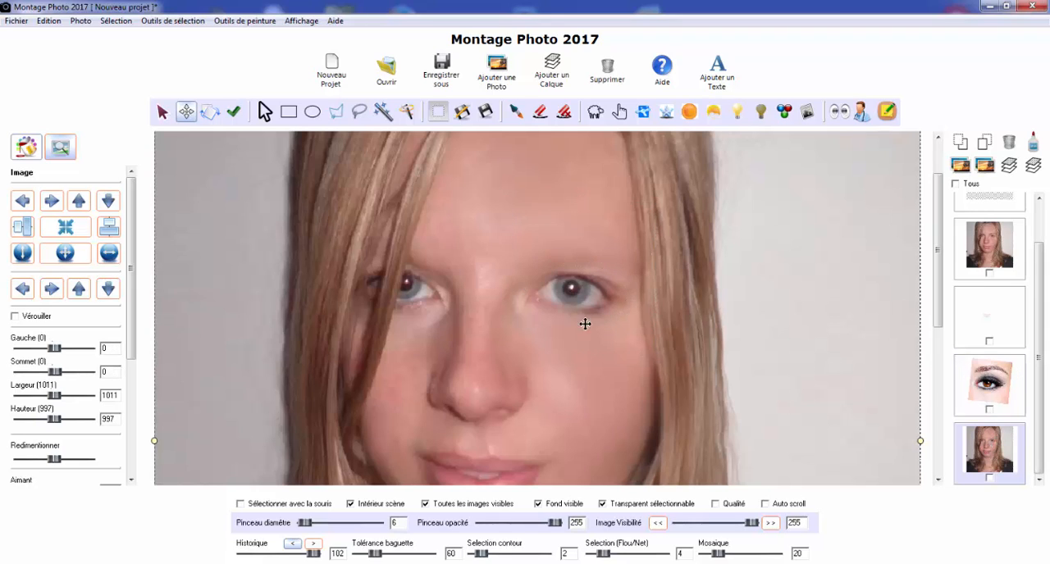
pyautogui.click(540, 111)
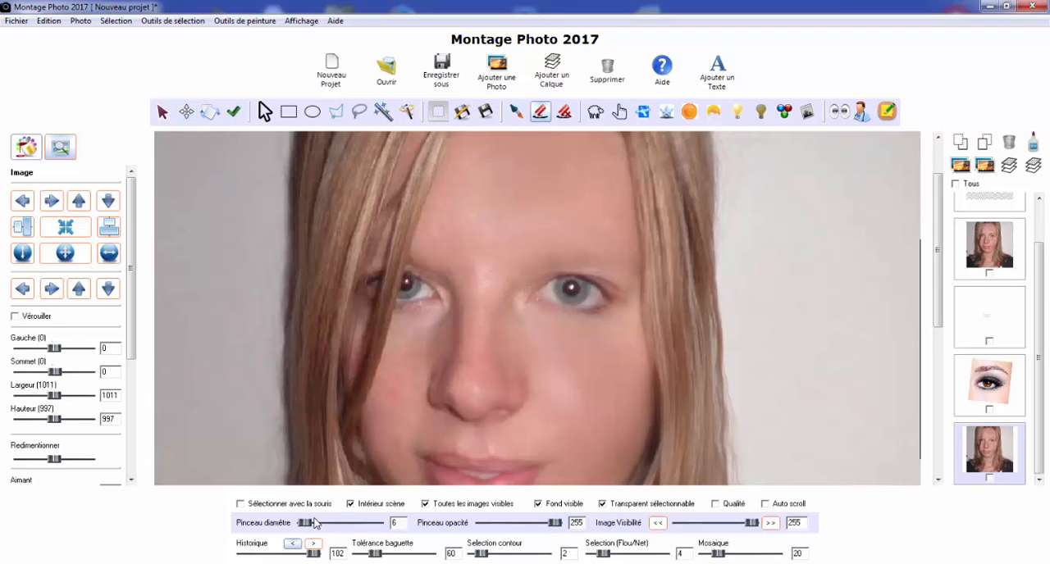
pyautogui.moveTo(315, 523); pyautogui.dragTo(319, 523)
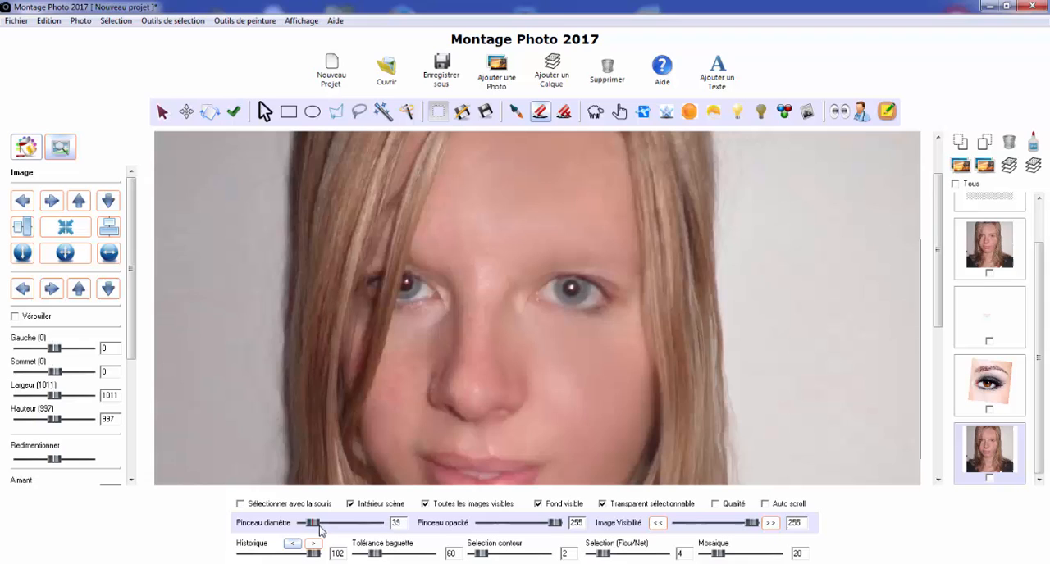
pyautogui.click(398, 523)
pyautogui.write('30')
pyautogui.moveTo(527, 290)
pyautogui.mouseDown()
pyautogui.moveTo(601, 269)
pyautogui.moveTo(619, 305)
pyautogui.moveTo(591, 314)
pyautogui.moveTo(532, 301)
pyautogui.moveTo(529, 273)
pyautogui.moveTo(594, 253)
pyautogui.moveTo(537, 251)
pyautogui.moveTo(579, 240)
pyautogui.moveTo(622, 278)
pyautogui.mouseUp()
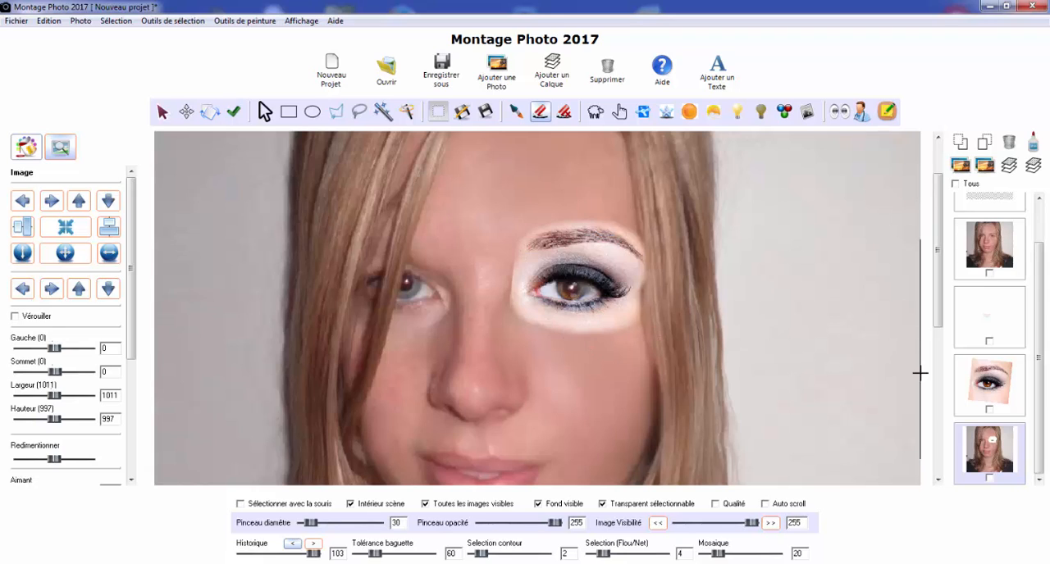
# Open the Teintes adjustment for the made-up eye photo and set the red channel's brightness to 85
pyautogui.click(979, 385)
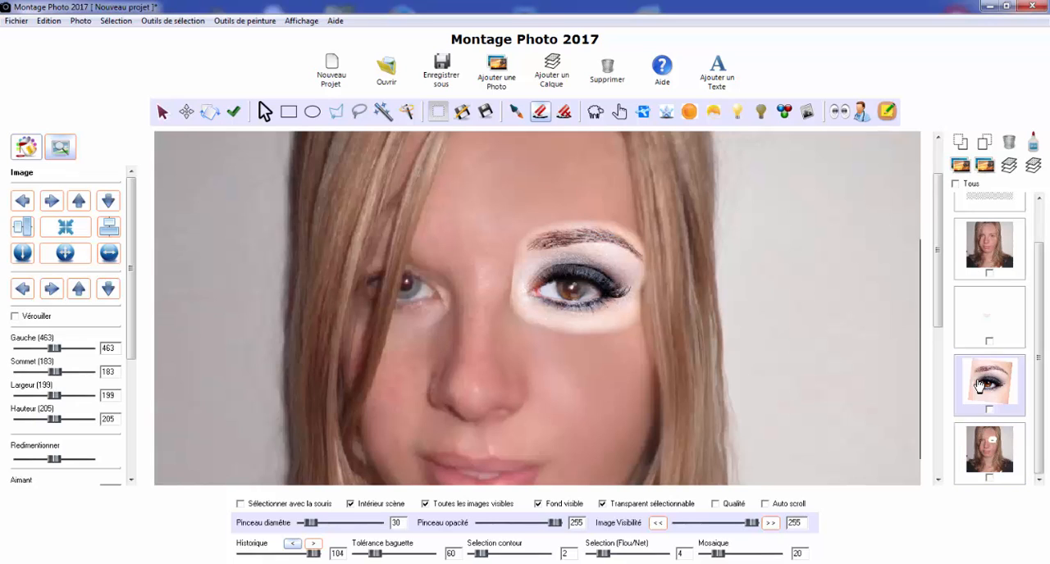
pyautogui.click(81, 23)
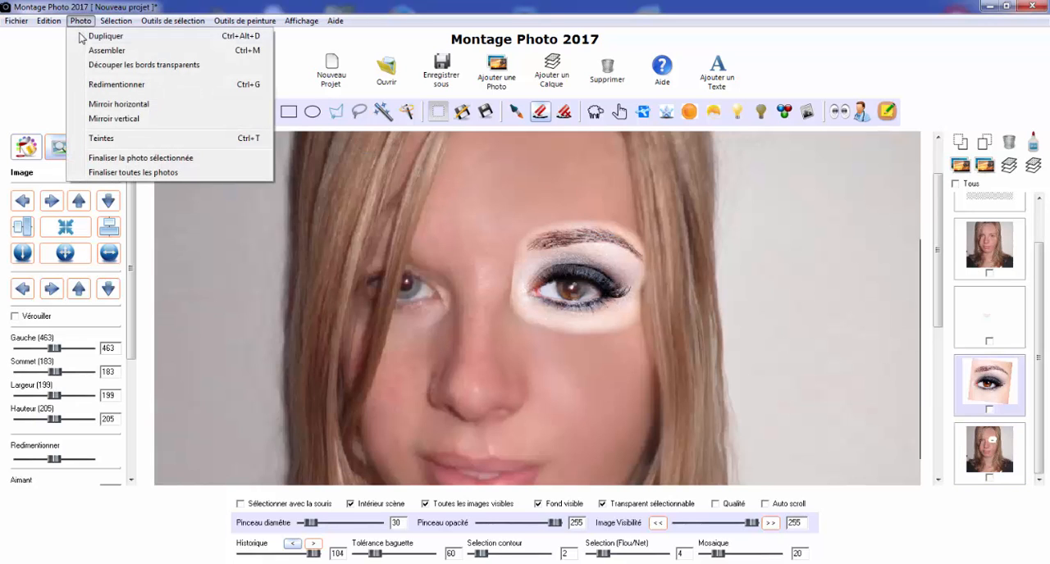
pyautogui.click(104, 143)
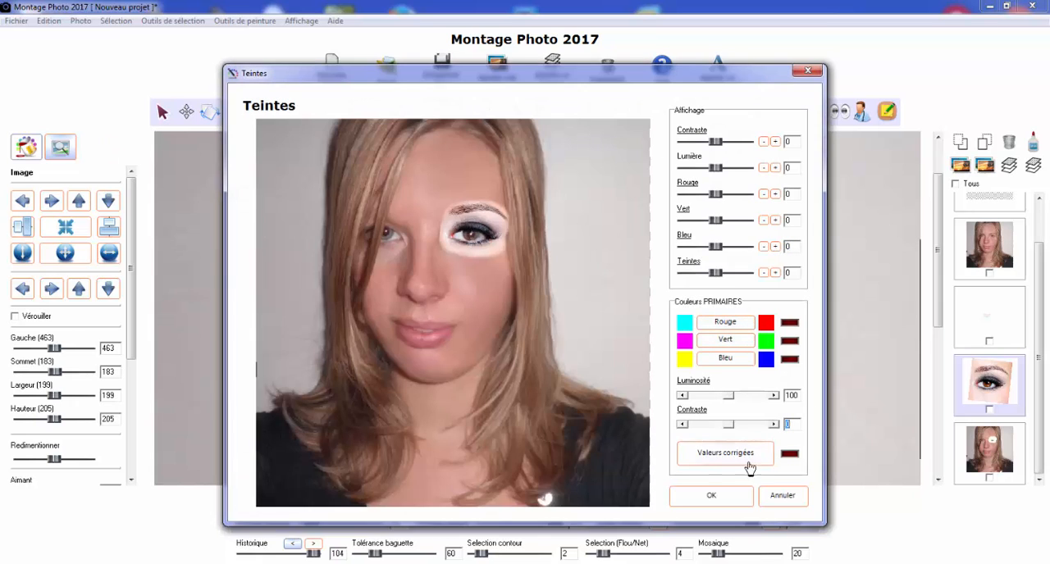
pyautogui.click(725, 326)
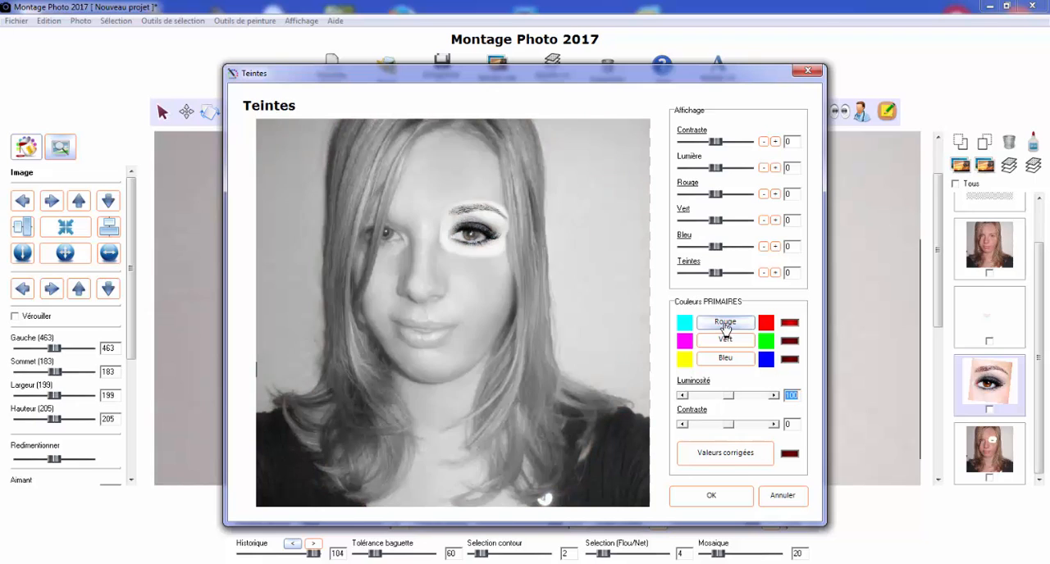
pyautogui.click(723, 343)
pyautogui.click(722, 360)
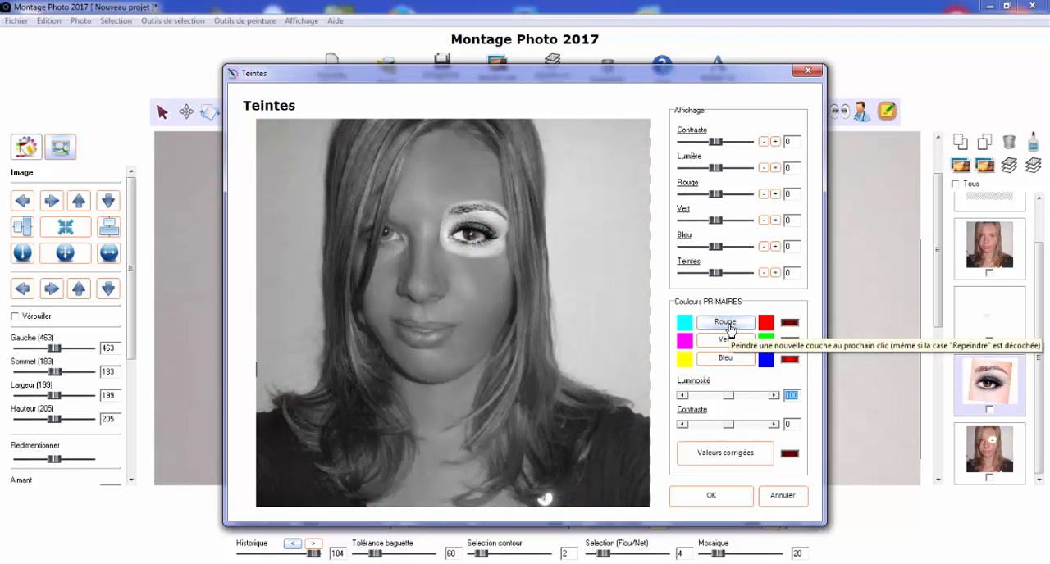
pyautogui.click(730, 326)
pyautogui.click(733, 325)
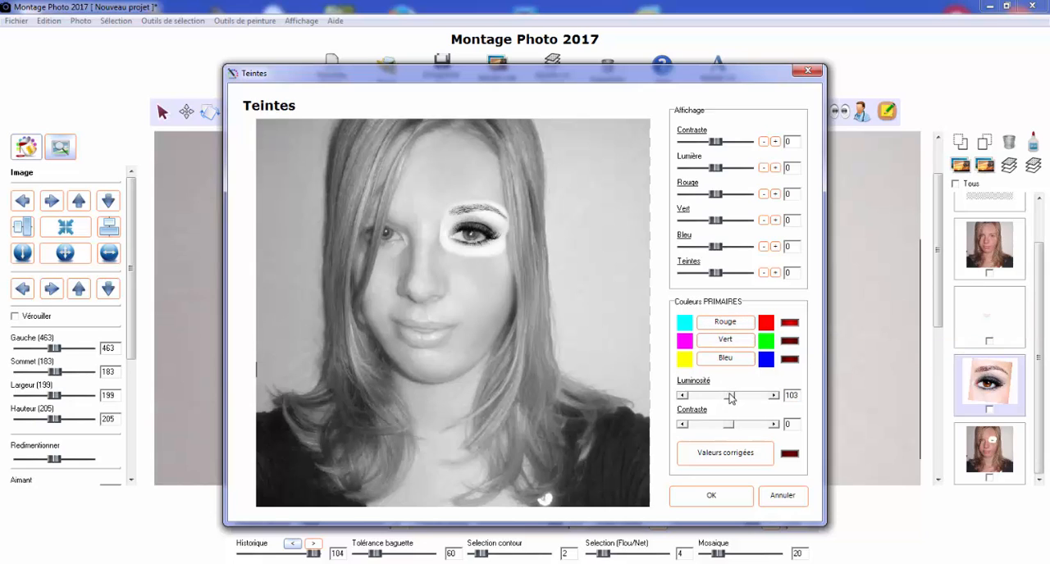
pyautogui.moveTo(731, 397)
pyautogui.mouseDown()
pyautogui.moveTo(707, 398)
pyautogui.moveTo(723, 397)
pyautogui.mouseUp()
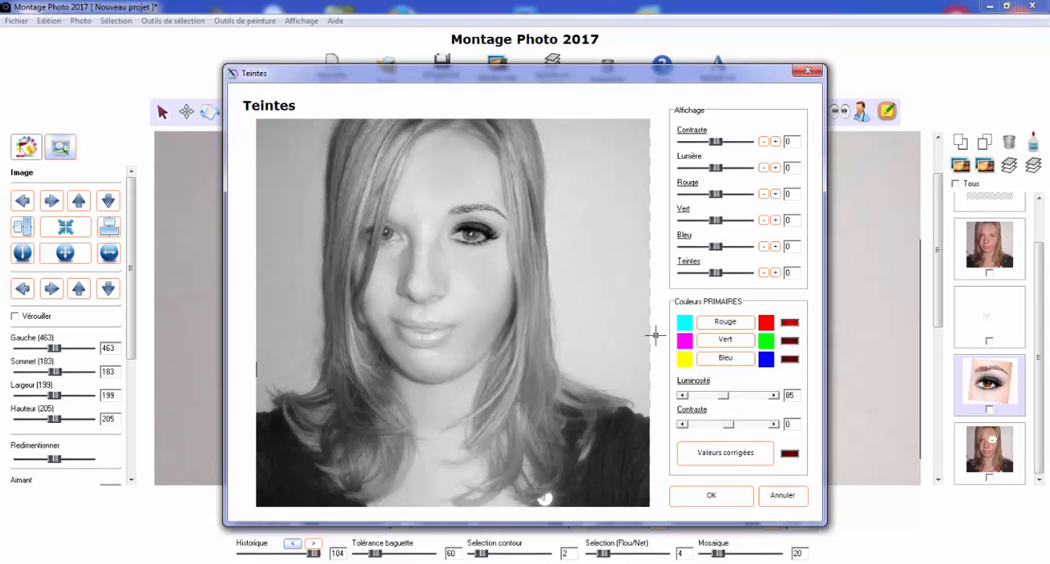
# Set the green channel's brightness to 72 and the blue channel's to 67, and apply the corrected colours to the eye photo
pyautogui.click(713, 343)
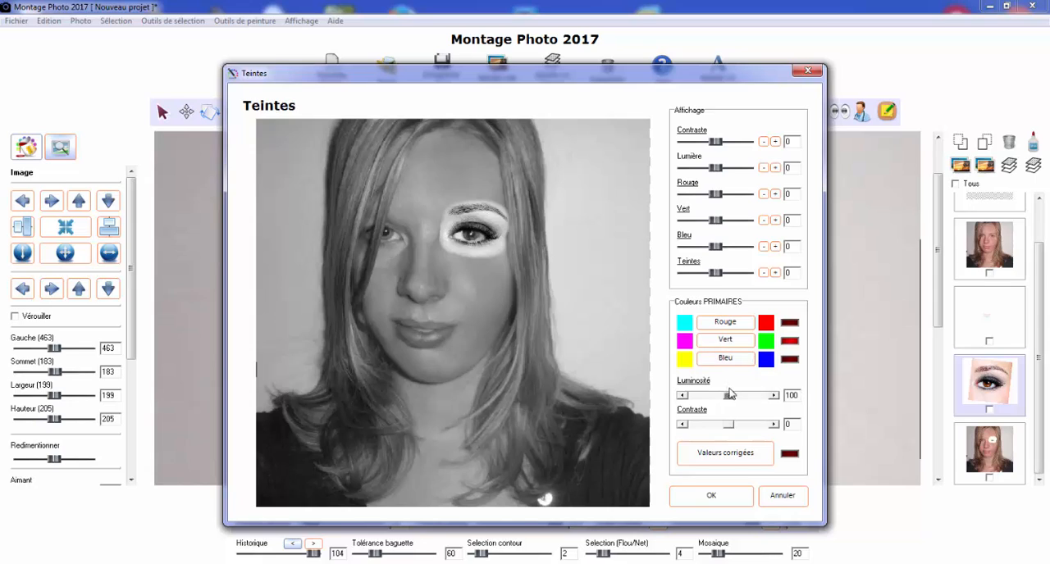
pyautogui.moveTo(726, 397); pyautogui.dragTo(720, 400)
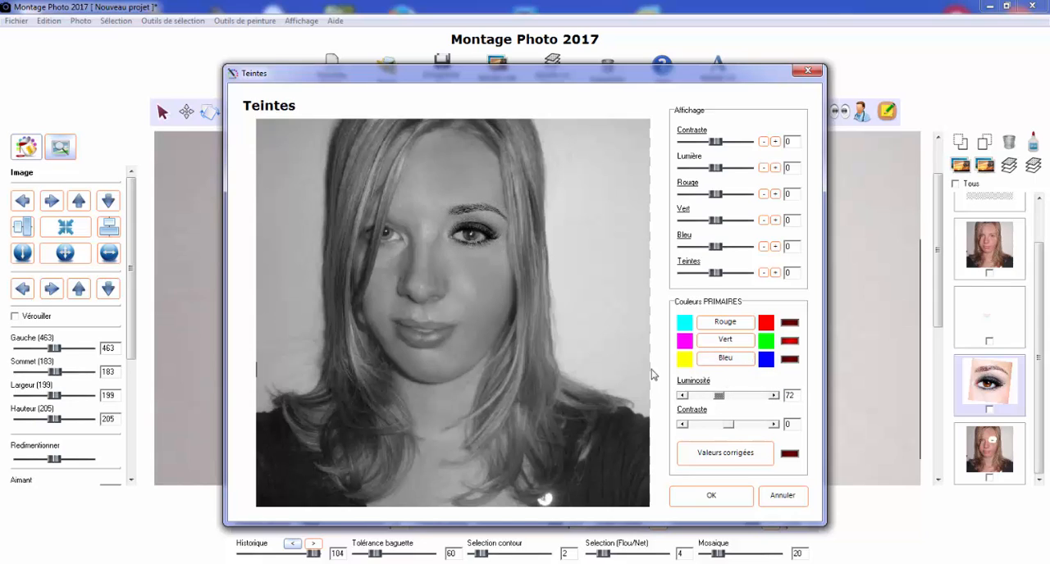
pyautogui.click(715, 361)
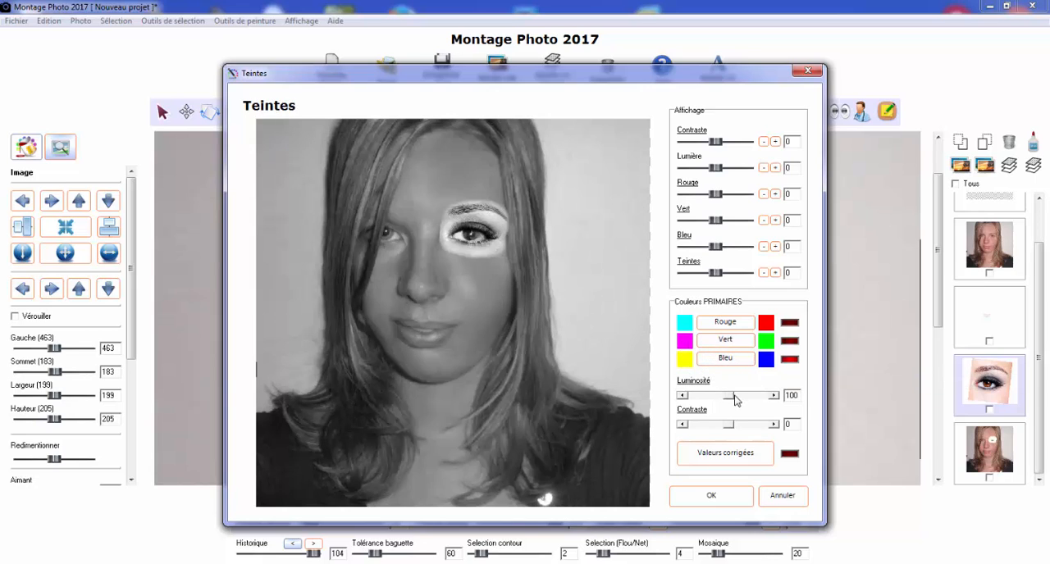
pyautogui.moveTo(730, 399); pyautogui.dragTo(718, 401)
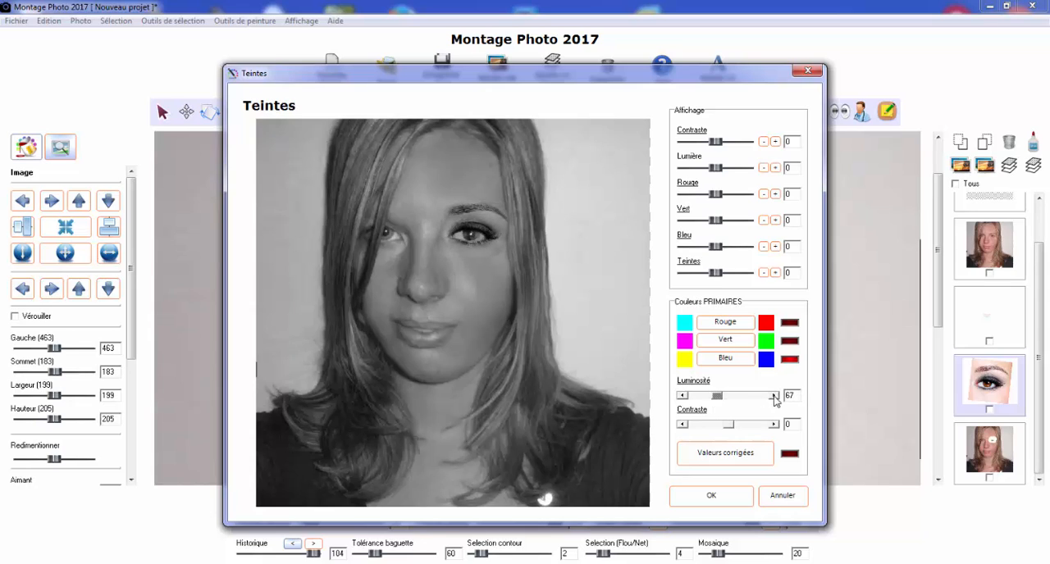
pyautogui.click(719, 456)
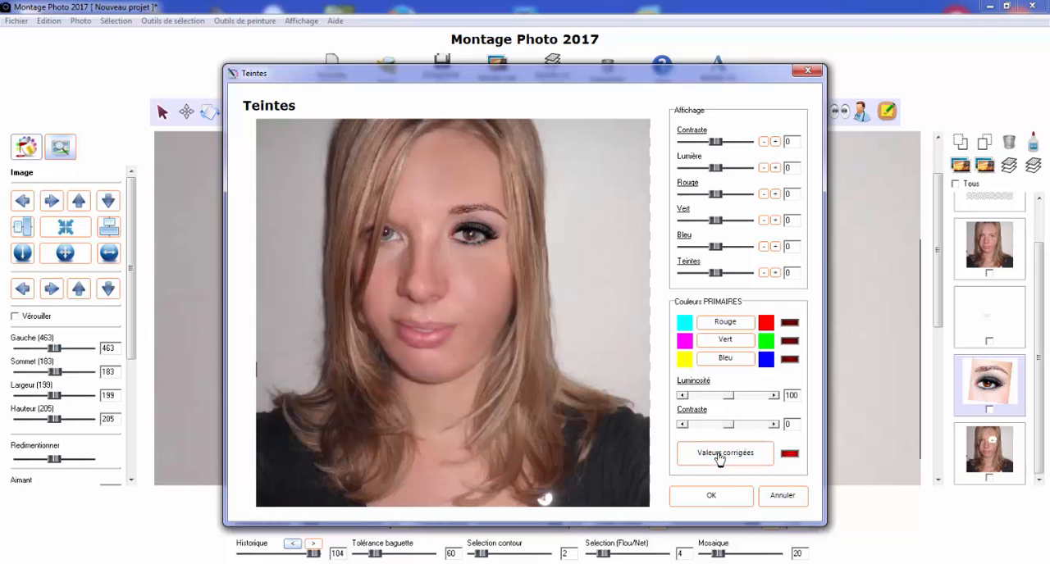
pyautogui.click(711, 497)
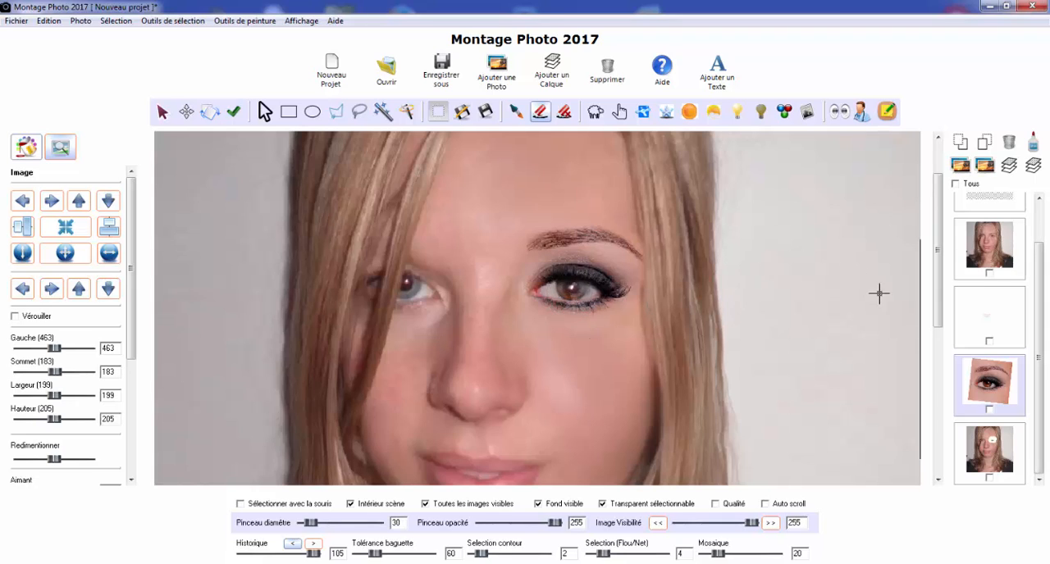
# On the duplicated portrait, restore the erased skin over the made-up eyebrow with brush diameter 30
pyautogui.click(564, 113)
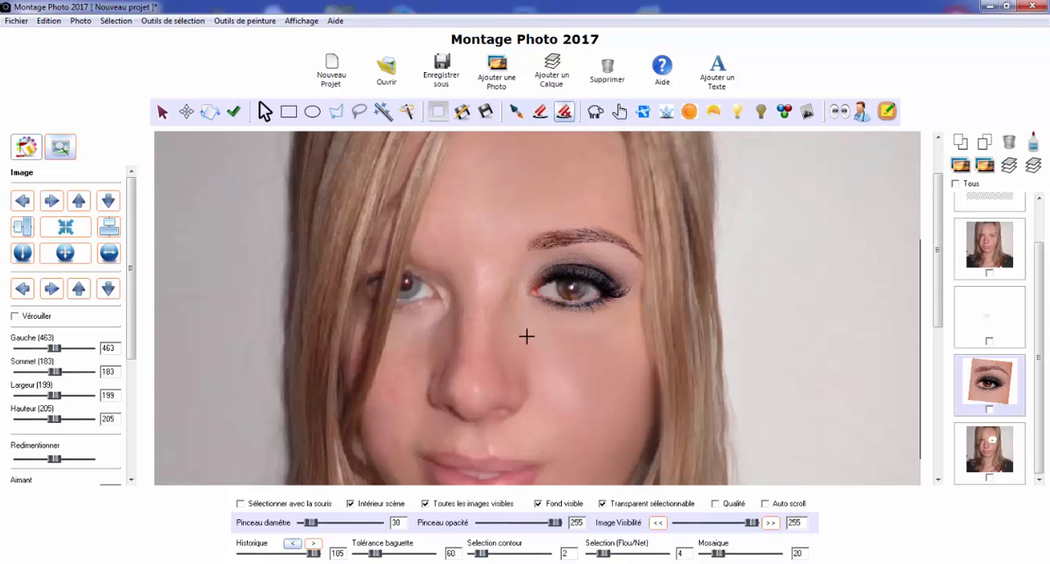
pyautogui.click(984, 461)
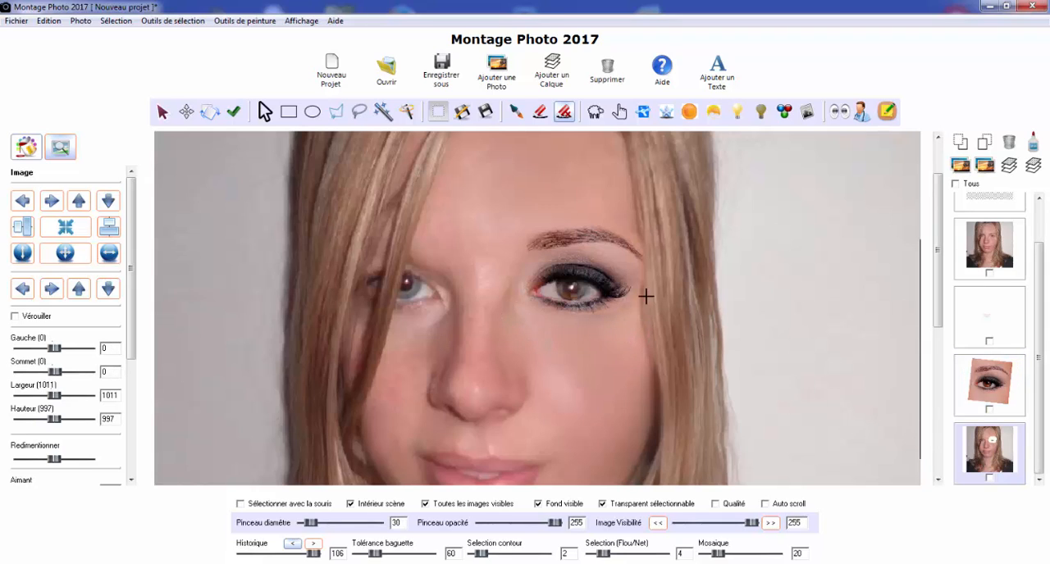
pyautogui.moveTo(475, 243); pyautogui.dragTo(481, 290)
pyautogui.click(516, 242)
pyautogui.moveTo(507, 255)
pyautogui.mouseDown()
pyautogui.moveTo(536, 237)
pyautogui.moveTo(635, 243)
pyautogui.moveTo(560, 236)
pyautogui.moveTo(628, 248)
pyautogui.mouseUp()
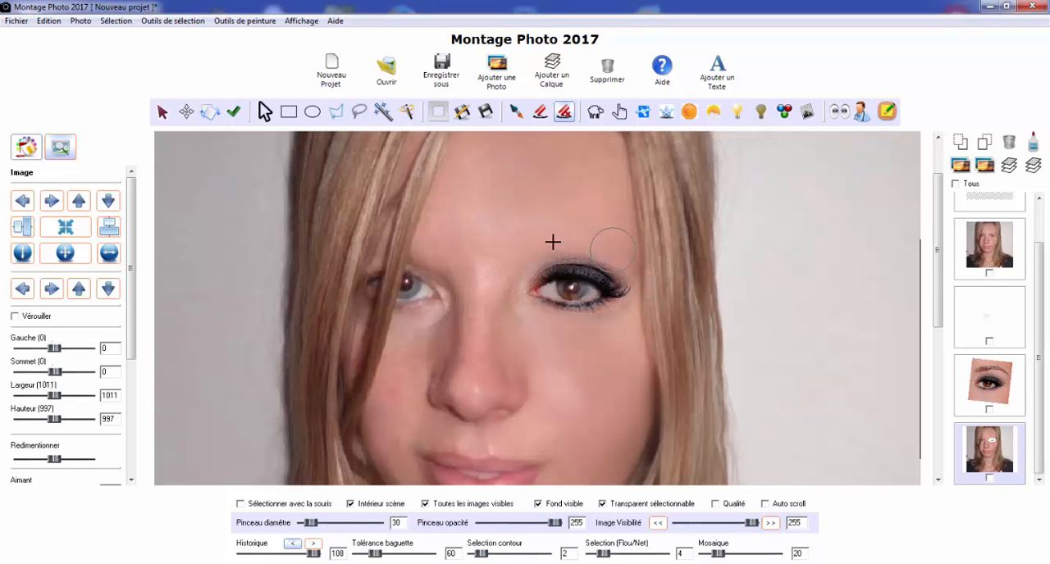
# Restore the portrait's skin around the eye makeup with the default round brush and soft edges, and turn soft edges off again
pyautogui.scroll(2, 527, 283)
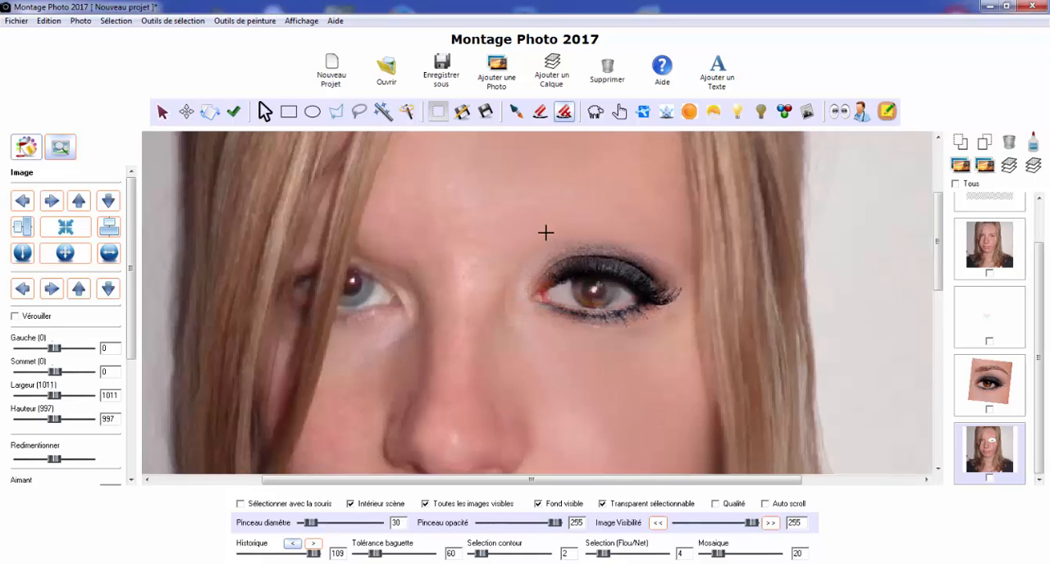
pyautogui.click(26, 150)
pyautogui.scroll(-5, 52, 287)
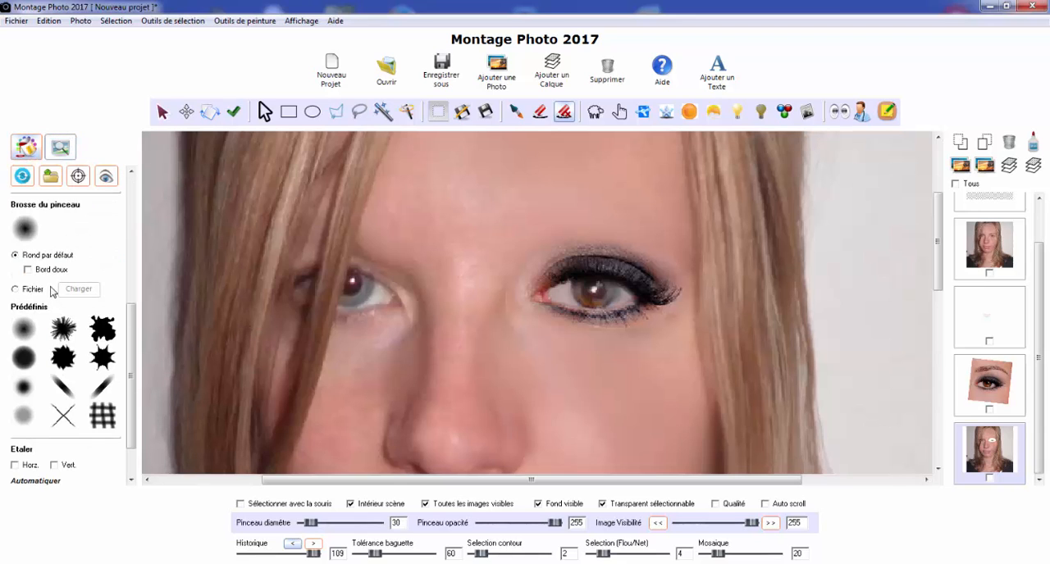
pyautogui.click(16, 256)
pyautogui.click(29, 270)
pyautogui.moveTo(521, 240)
pyautogui.mouseDown()
pyautogui.moveTo(552, 209)
pyautogui.moveTo(562, 219)
pyautogui.moveTo(624, 208)
pyautogui.moveTo(629, 219)
pyautogui.moveTo(681, 223)
pyautogui.moveTo(656, 234)
pyautogui.mouseUp()
pyautogui.moveTo(544, 339); pyautogui.dragTo(519, 336)
pyautogui.moveTo(493, 295)
pyautogui.mouseDown()
pyautogui.moveTo(502, 323)
pyautogui.moveTo(511, 319)
pyautogui.moveTo(544, 355)
pyautogui.moveTo(567, 348)
pyautogui.moveTo(609, 365)
pyautogui.moveTo(625, 349)
pyautogui.moveTo(664, 356)
pyautogui.moveTo(697, 339)
pyautogui.mouseUp()
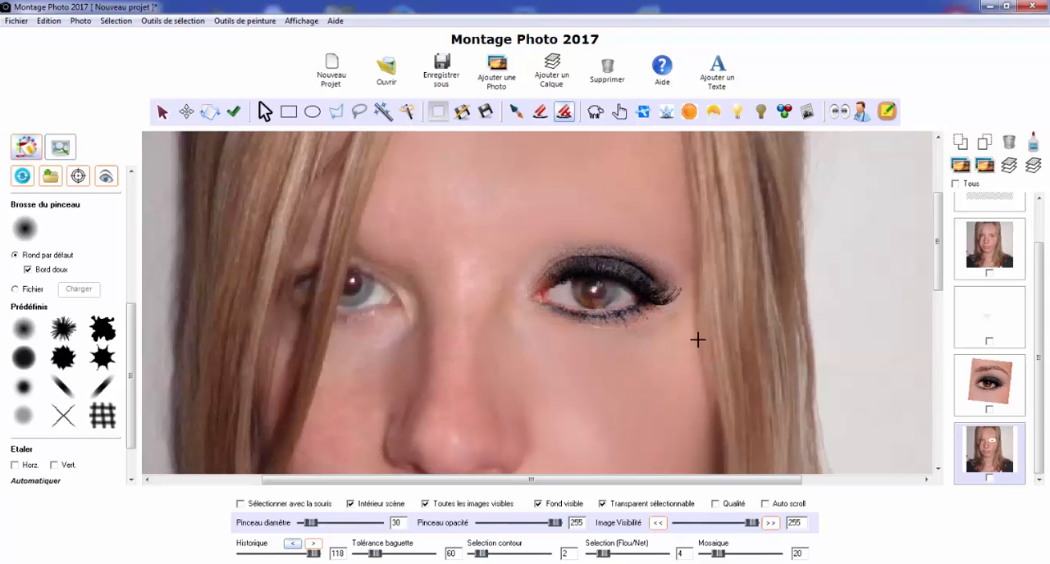
pyautogui.click(34, 270)
# Display only the made-up eye photo and outline its eyeball between the lids with a polygonal selection
pyautogui.click(993, 383)
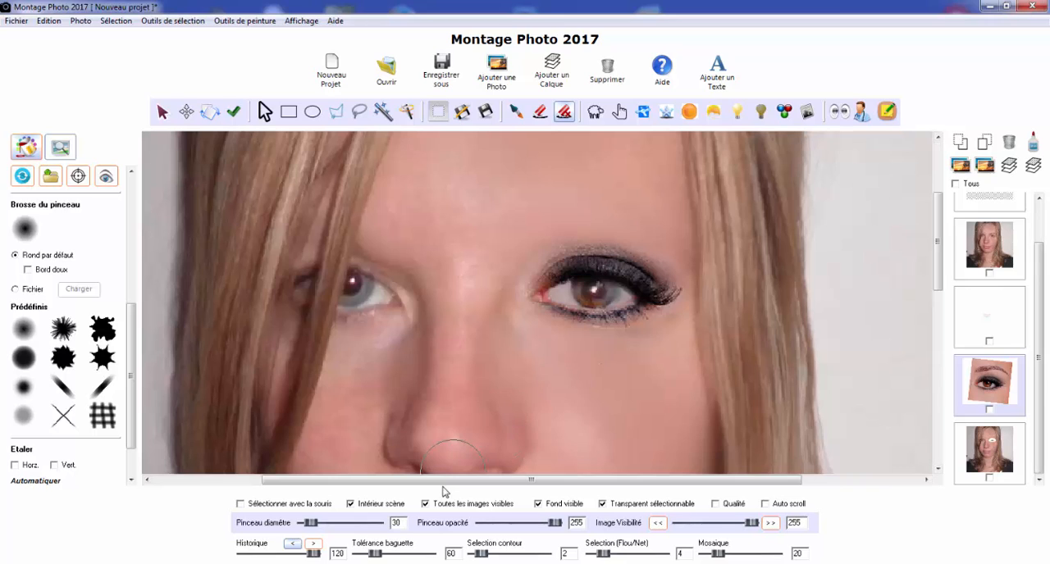
pyautogui.click(425, 504)
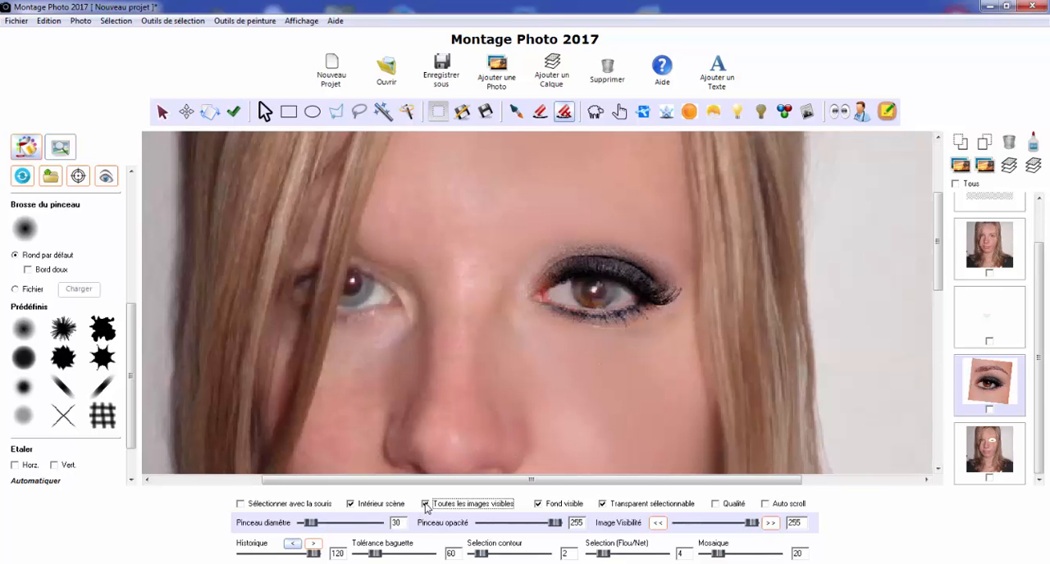
pyautogui.click(336, 111)
pyautogui.scroll(2, 565, 255)
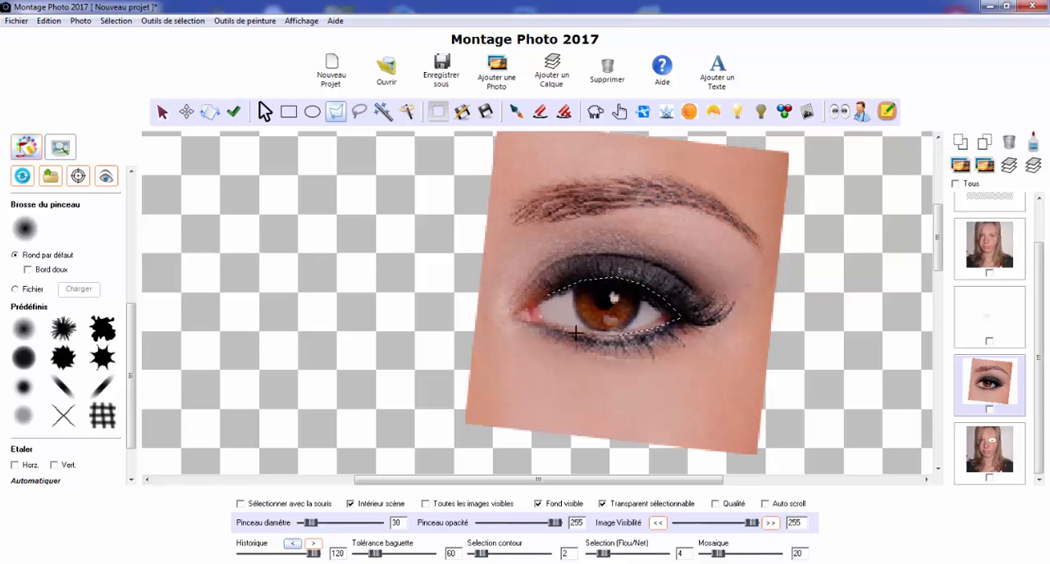
pyautogui.click(537, 297)
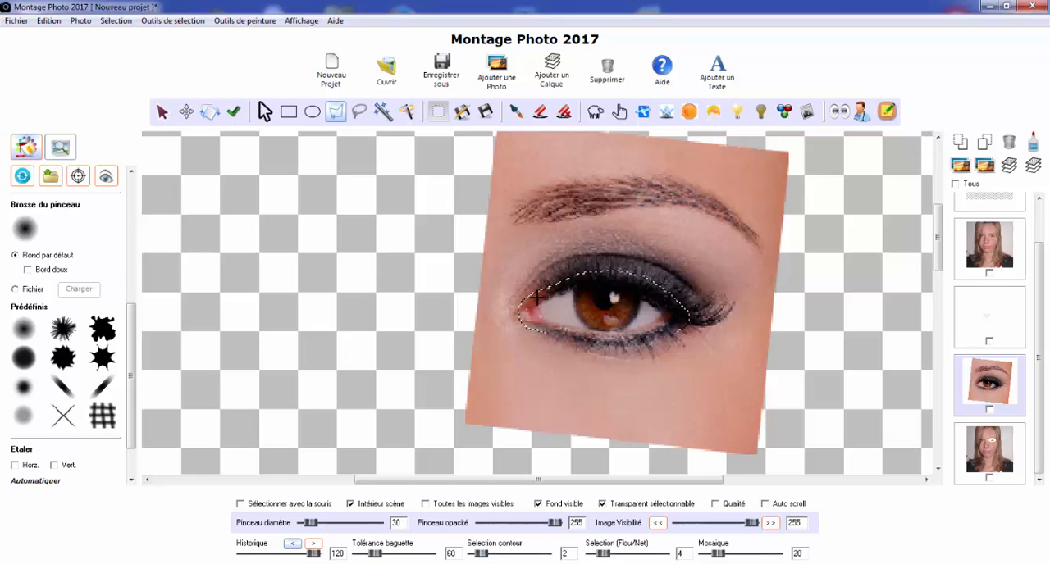
# Erase the selected eyeball from the made-up eye photo, clear the selection and show all images again
pyautogui.click(541, 114)
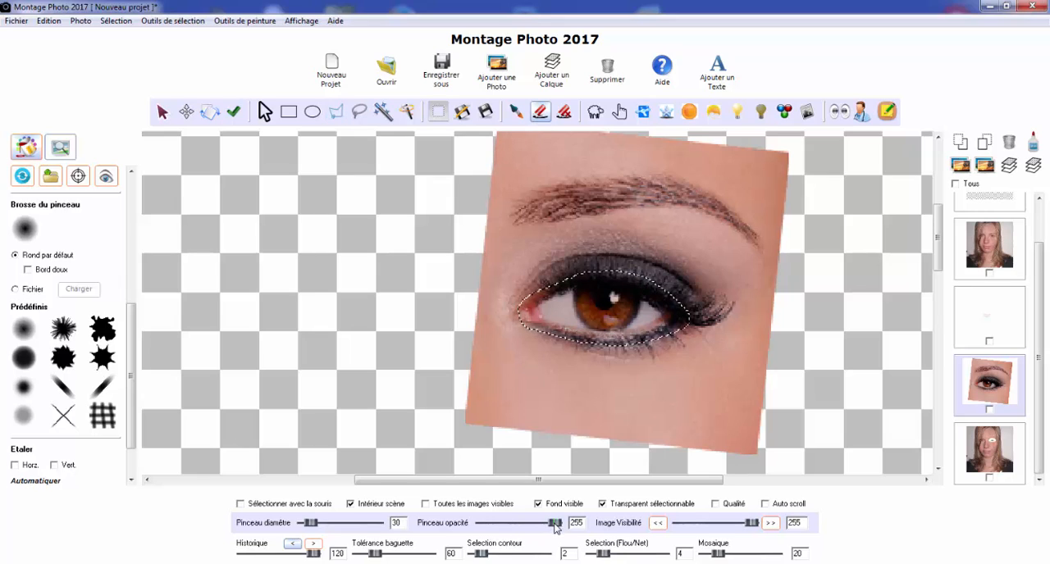
pyautogui.moveTo(564, 296)
pyautogui.mouseDown()
pyautogui.moveTo(628, 329)
pyautogui.moveTo(529, 302)
pyautogui.moveTo(552, 325)
pyautogui.moveTo(535, 317)
pyautogui.moveTo(486, 381)
pyautogui.moveTo(437, 389)
pyautogui.moveTo(437, 422)
pyautogui.mouseUp()
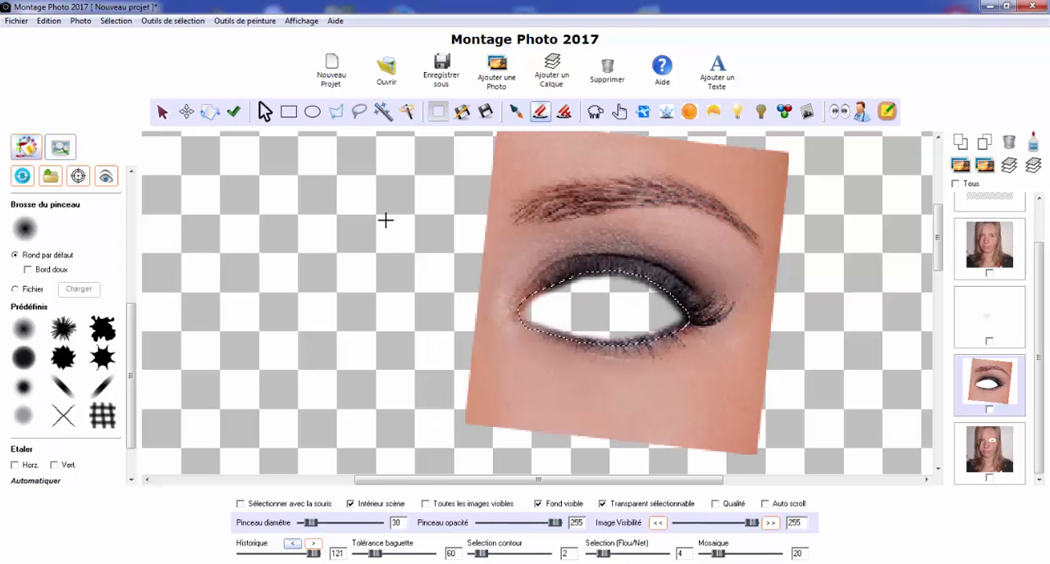
pyautogui.click(264, 111)
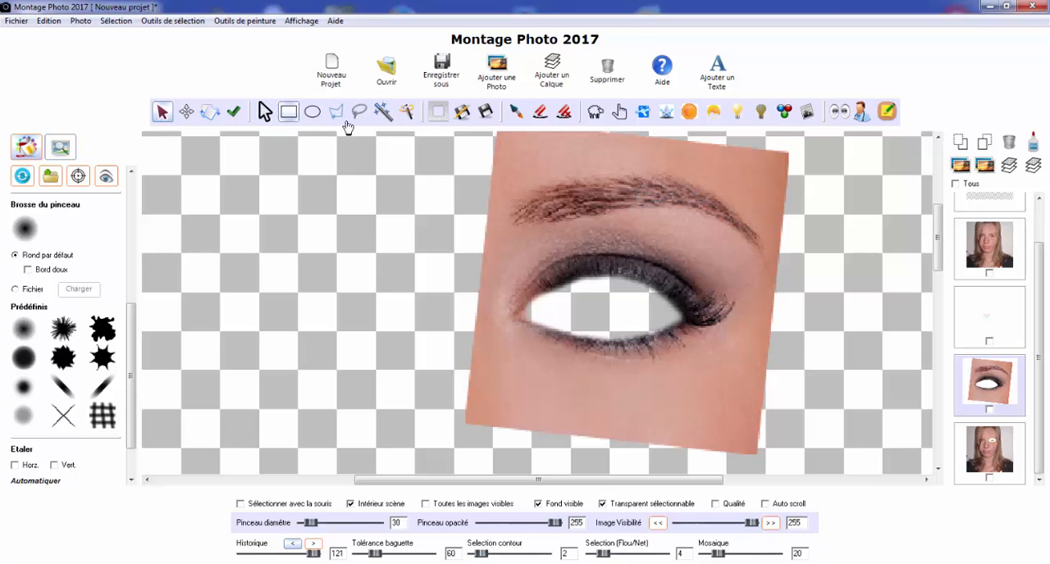
pyautogui.click(425, 504)
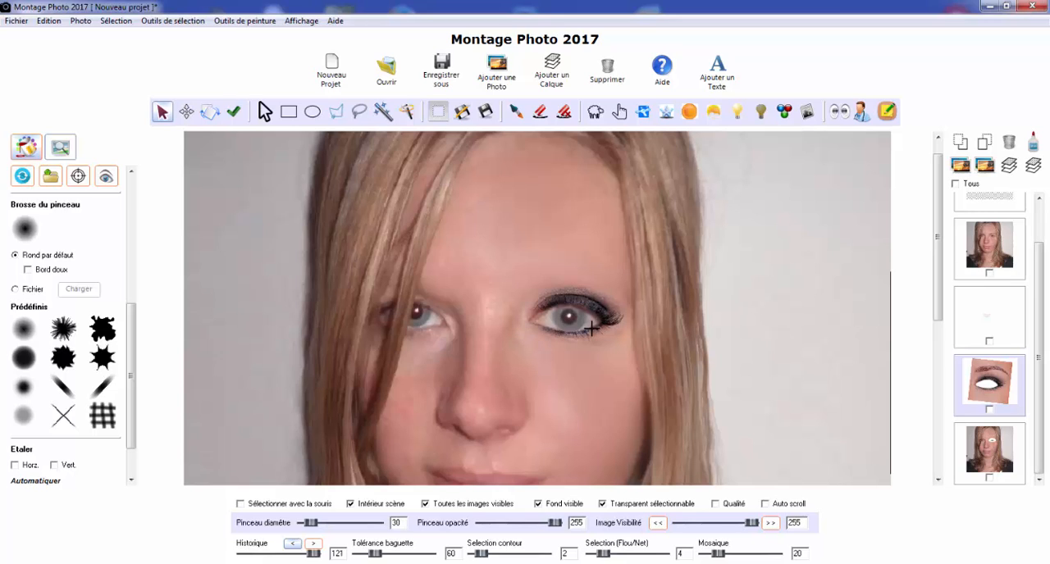
# Add the photo Oeil.jpg to the project
pyautogui.scroll(1, 599, 307)
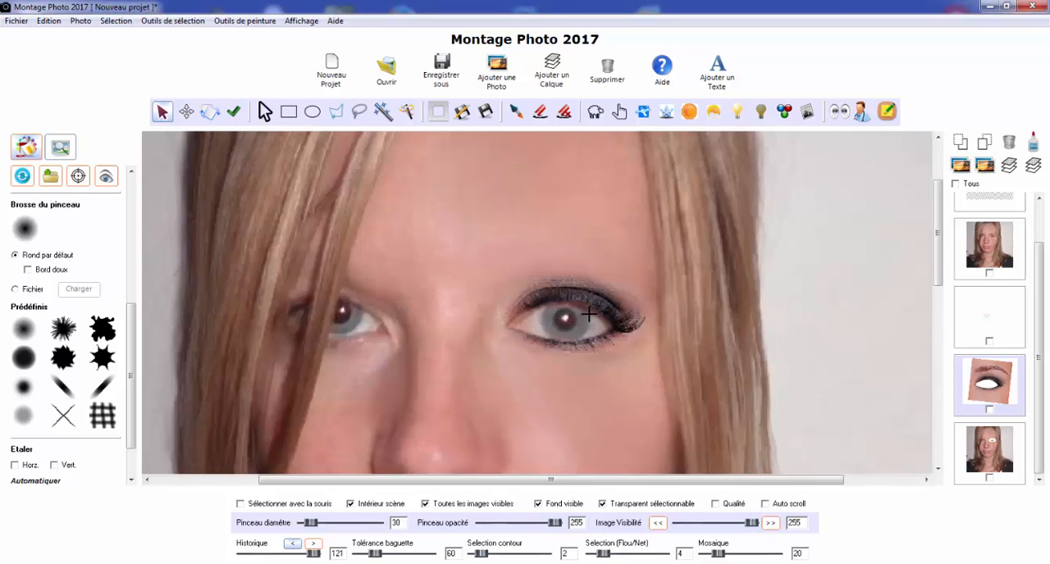
pyautogui.click(492, 88)
pyautogui.click(679, 332)
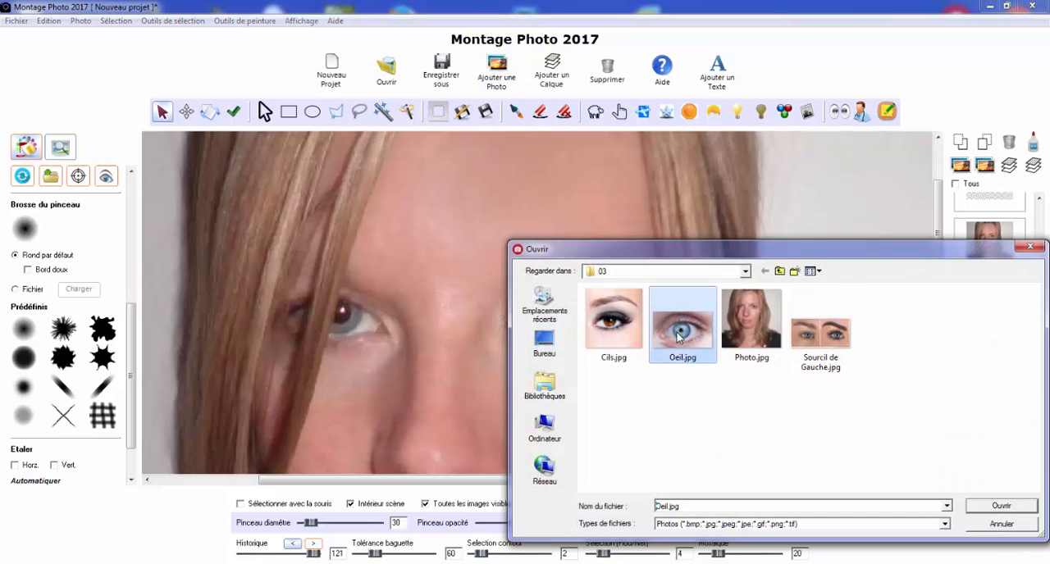
pyautogui.click(992, 506)
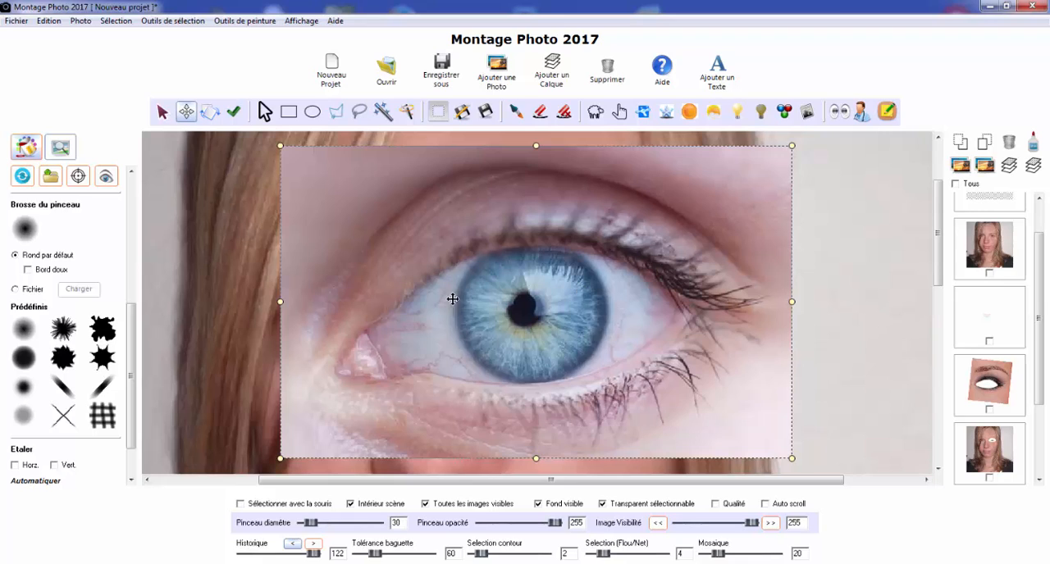
# Select the blue iris with a circular selection drawn from the pupil's centre and crop the photo to it
pyautogui.click(312, 113)
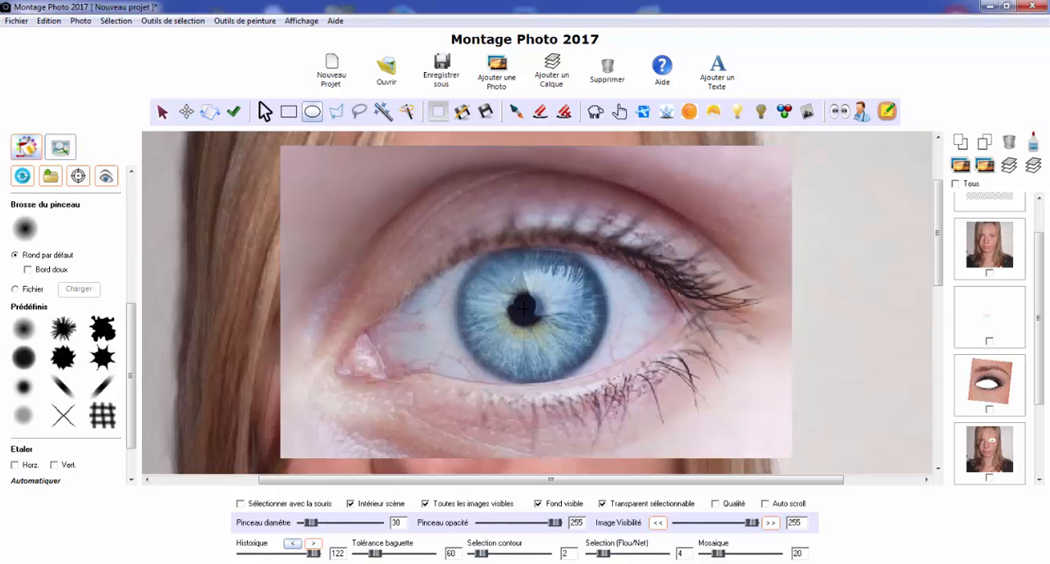
pyautogui.moveTo(526, 309); pyautogui.dragTo(602, 370)
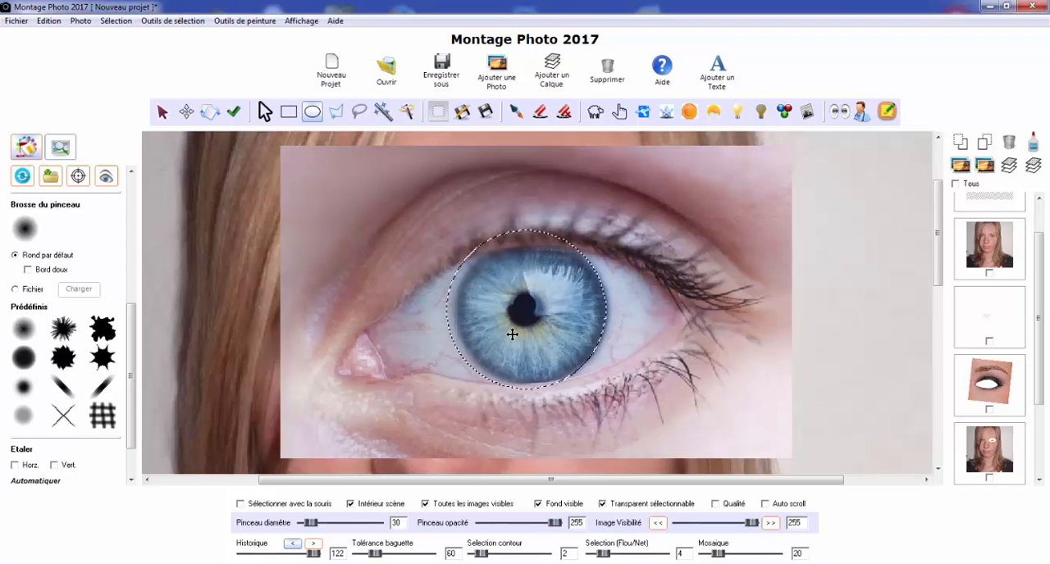
pyautogui.moveTo(515, 336)
pyautogui.mouseDown()
pyautogui.moveTo(527, 337)
pyautogui.moveTo(517, 336)
pyautogui.mouseUp()
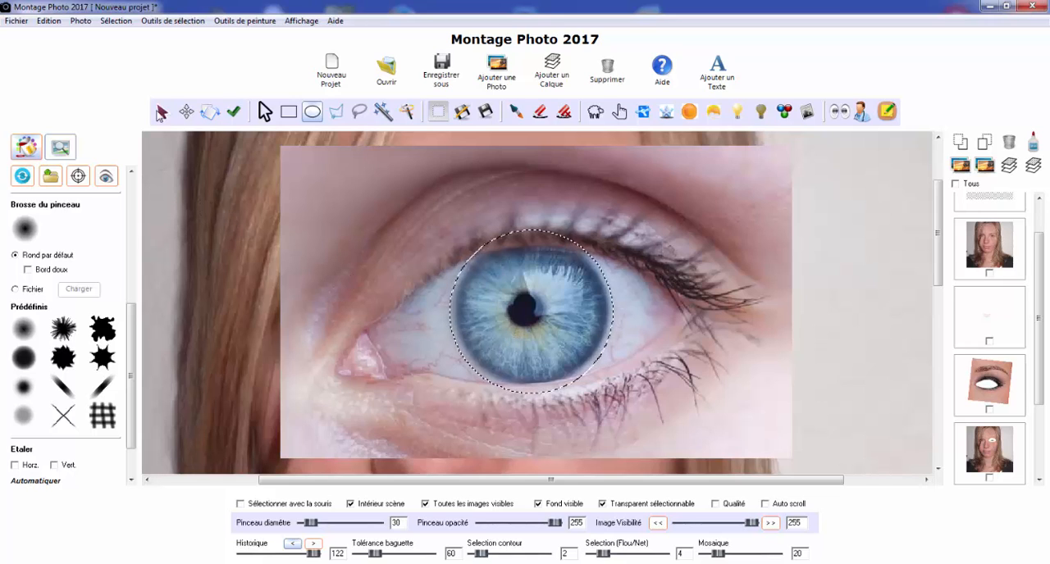
pyautogui.click(115, 20)
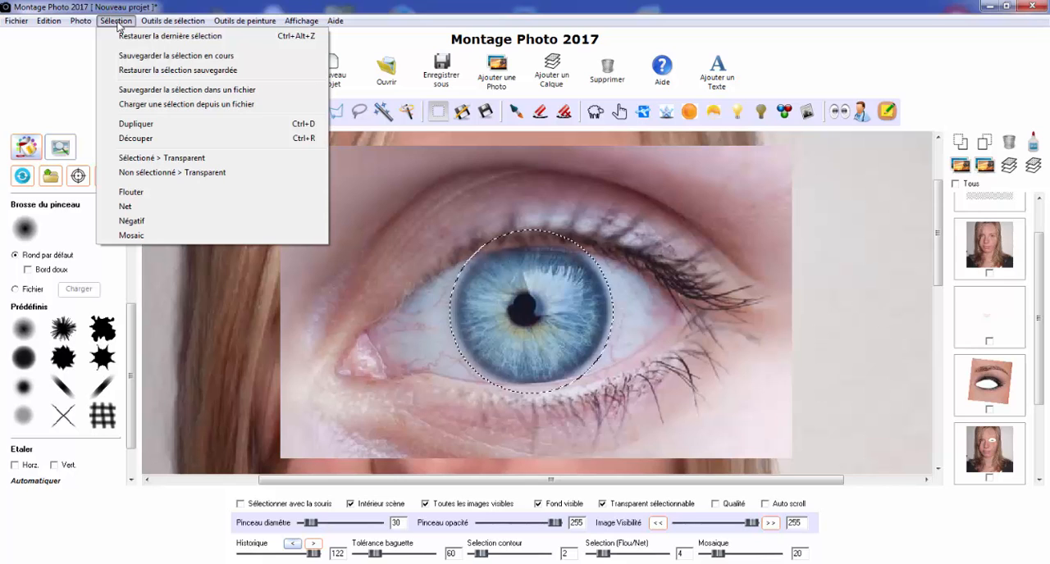
pyautogui.click(145, 139)
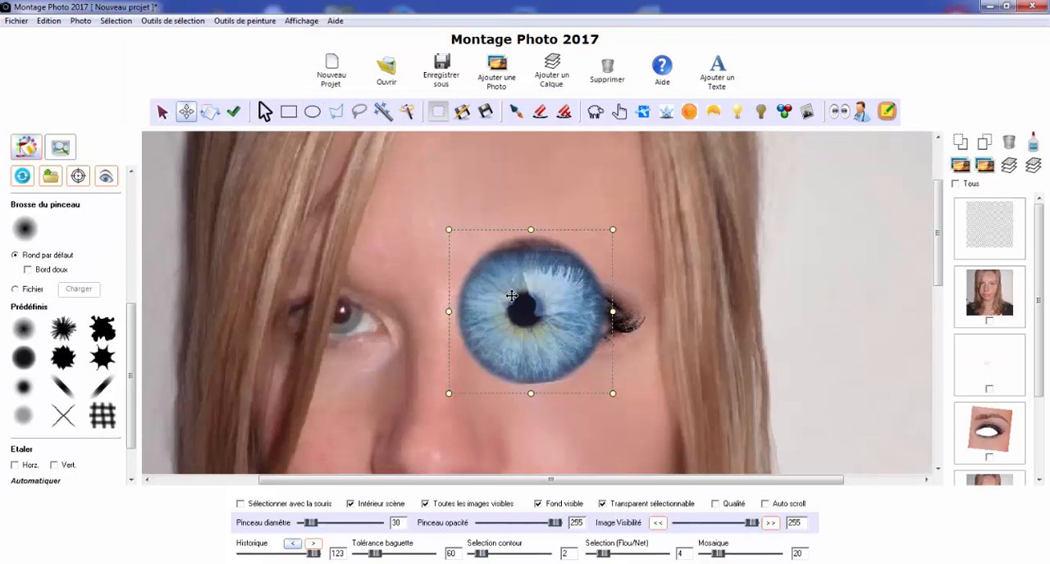
# Shrink the blue iris and fit it over the made-up eye's iris, using a visibility of 126 while aligning and restoring it to 255
pyautogui.moveTo(613, 230); pyautogui.dragTo(512, 305)
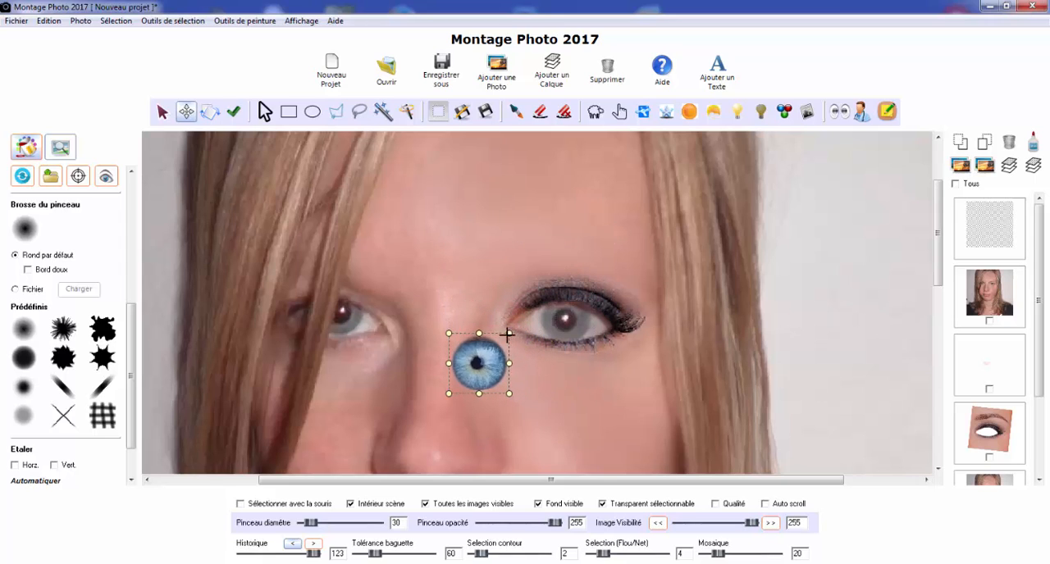
pyautogui.moveTo(478, 365); pyautogui.dragTo(562, 328)
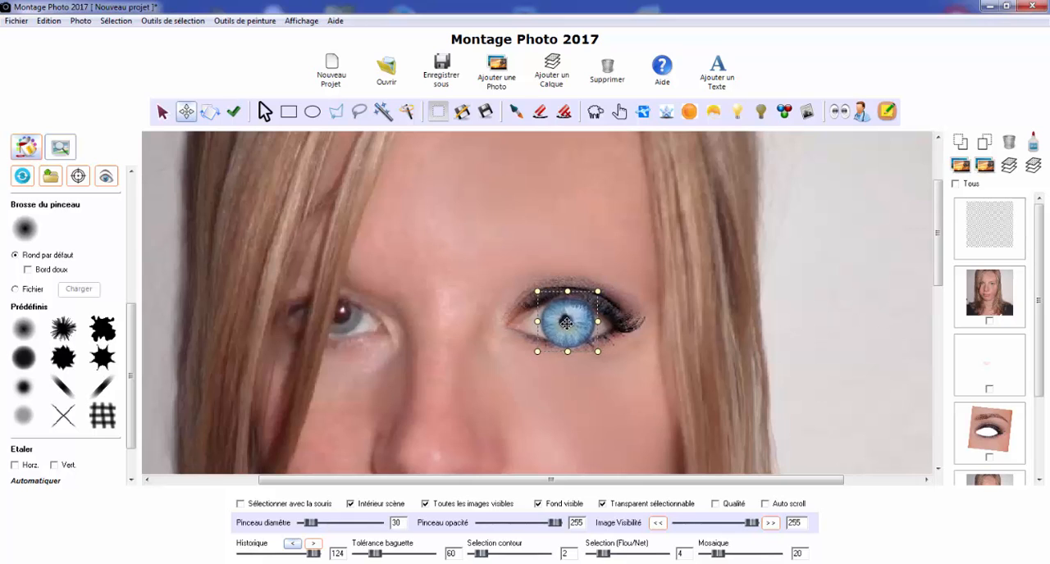
pyautogui.moveTo(752, 525); pyautogui.dragTo(715, 531)
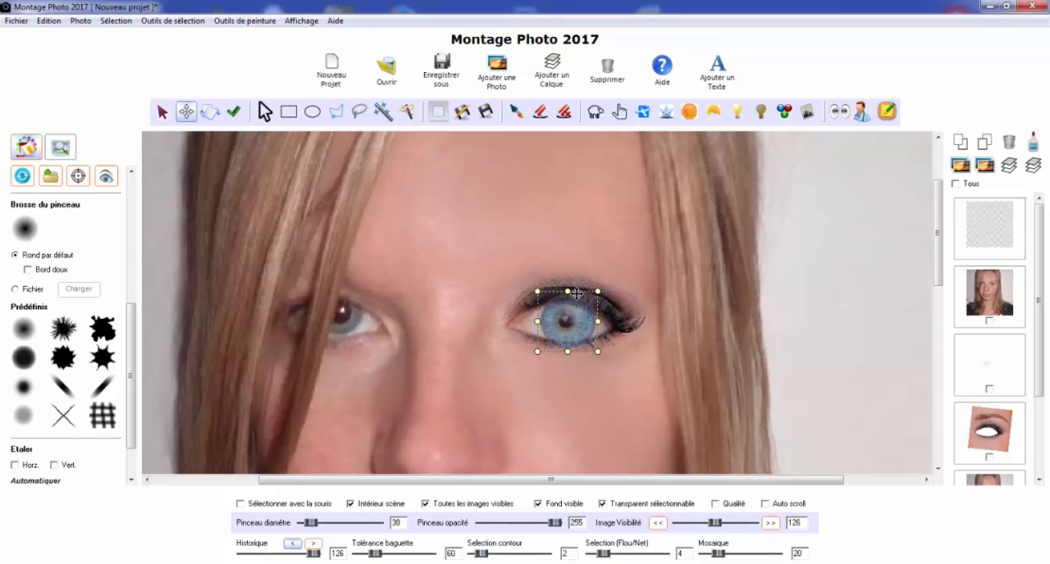
pyautogui.moveTo(570, 320)
pyautogui.mouseDown()
pyautogui.moveTo(574, 291)
pyautogui.moveTo(568, 316)
pyautogui.moveTo(586, 316)
pyautogui.moveTo(574, 332)
pyautogui.moveTo(574, 320)
pyautogui.mouseUp()
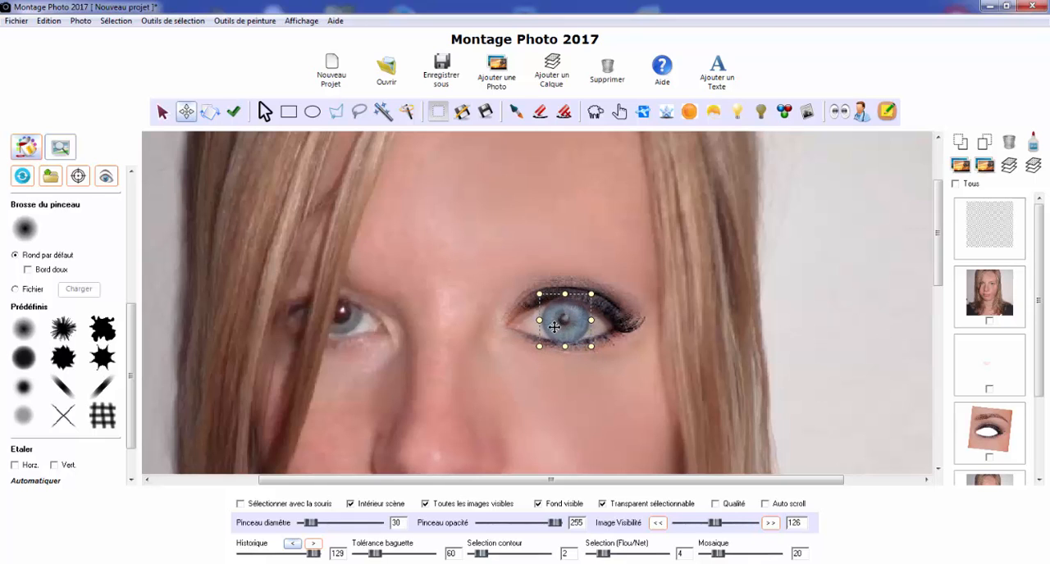
pyautogui.moveTo(715, 525); pyautogui.dragTo(760, 529)
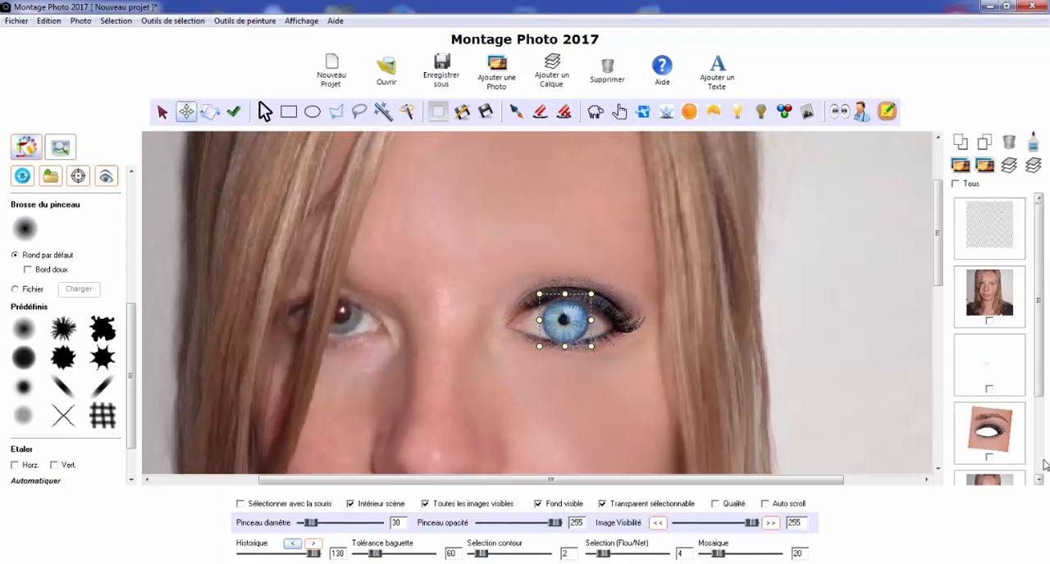
# Move the blue iris two levels back, behind the portrait and made-up eye photo, and reduce its visibility to 141
pyautogui.click(1040, 465)
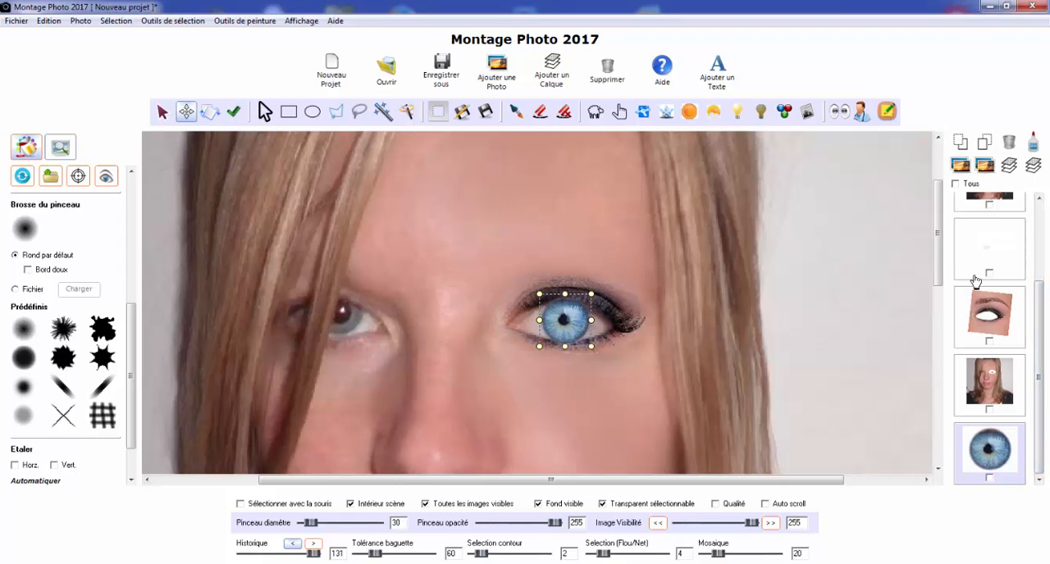
pyautogui.click(961, 144)
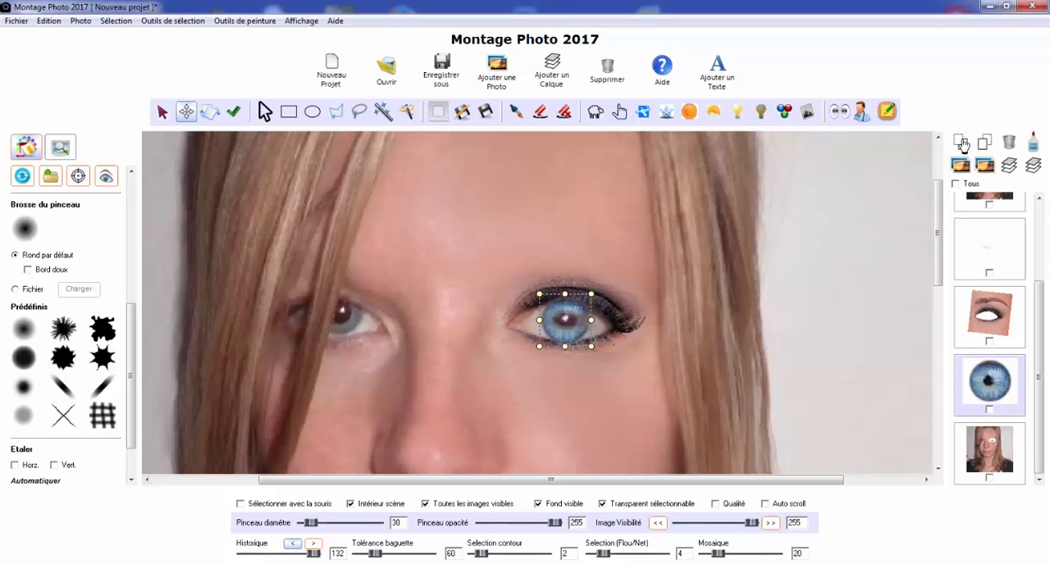
pyautogui.click(961, 144)
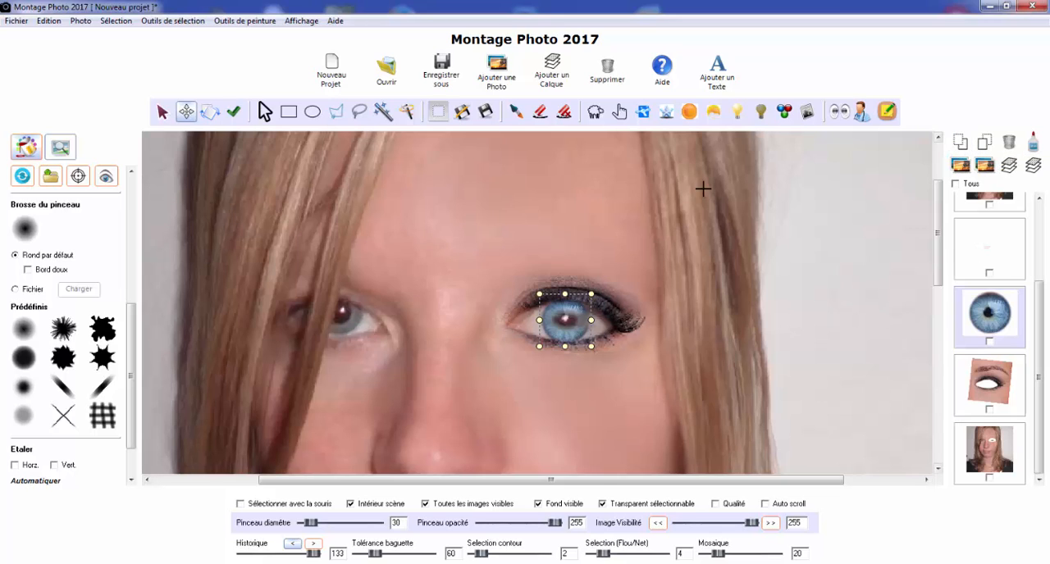
pyautogui.click(163, 117)
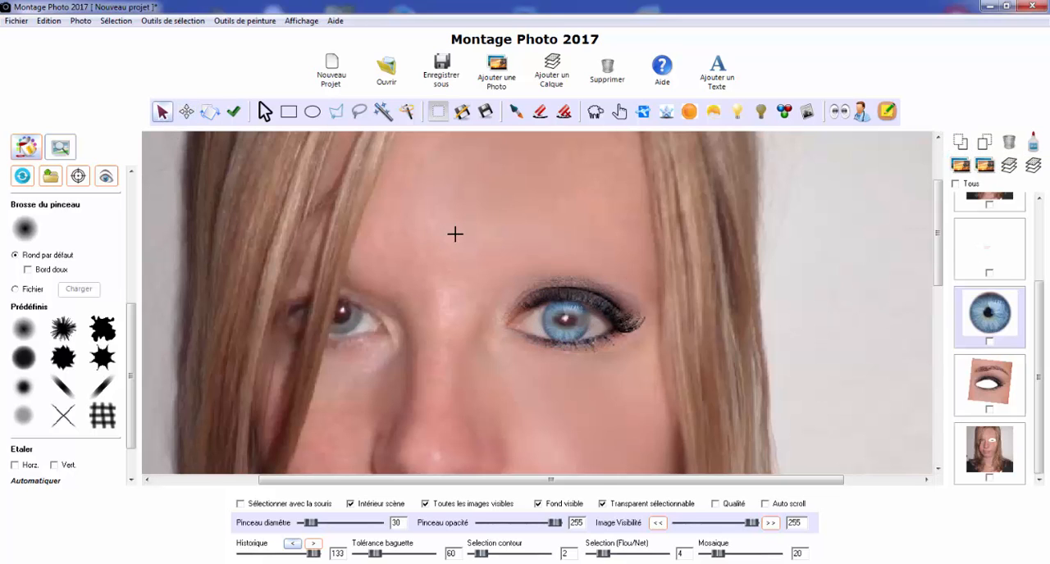
pyautogui.scroll(-1, 455, 234)
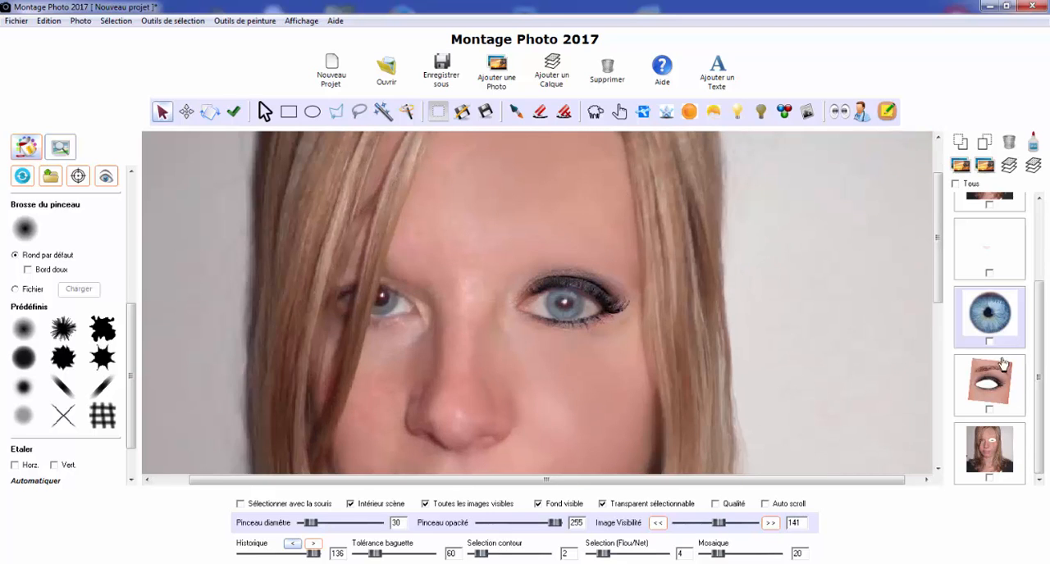
# Add the photo Sourcil de Gauche.jpg to the project and scale it down until both eyebrows are fully in view
pyautogui.click(491, 86)
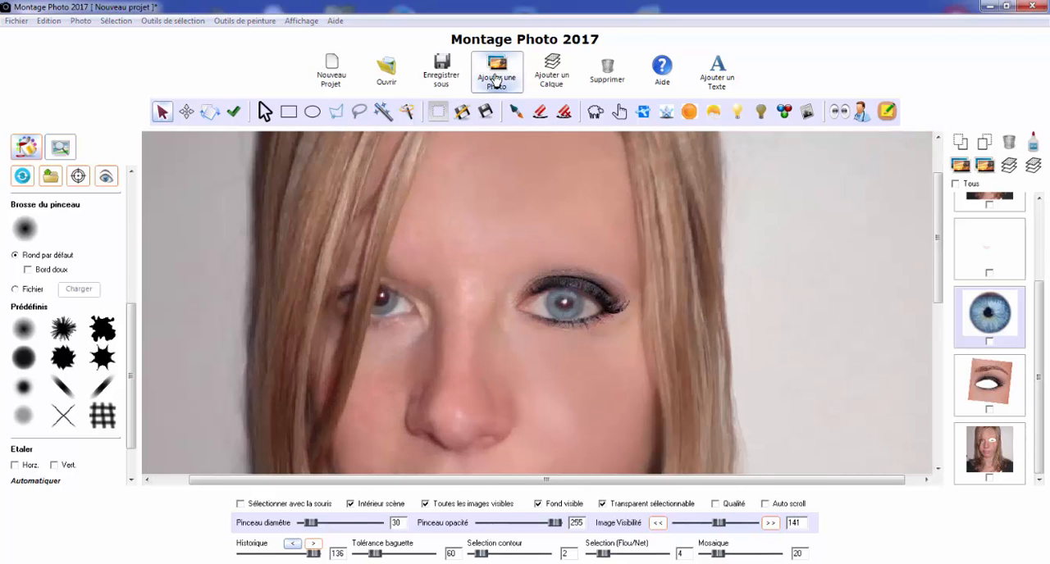
pyautogui.click(830, 349)
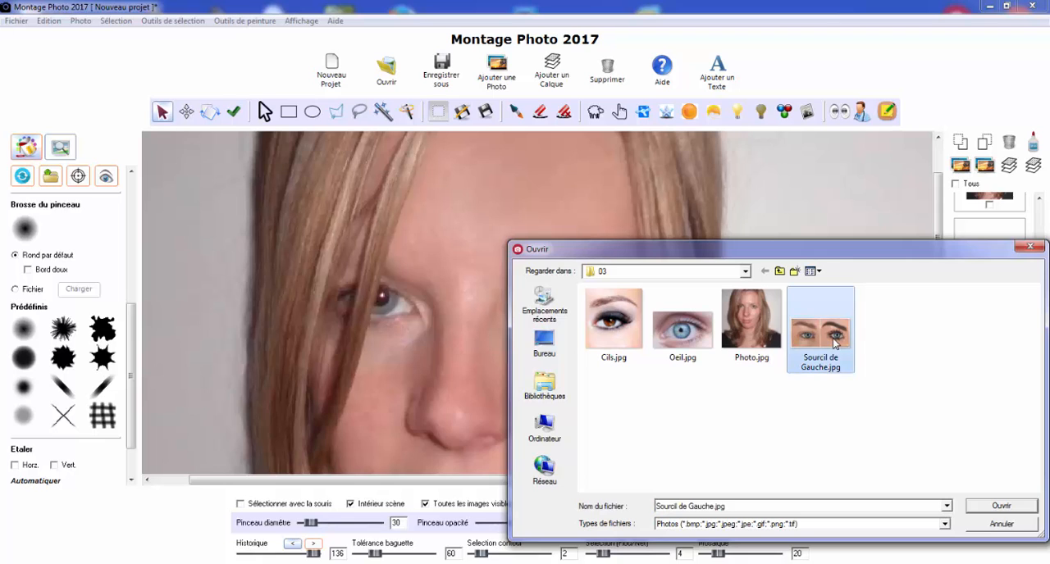
pyautogui.click(996, 506)
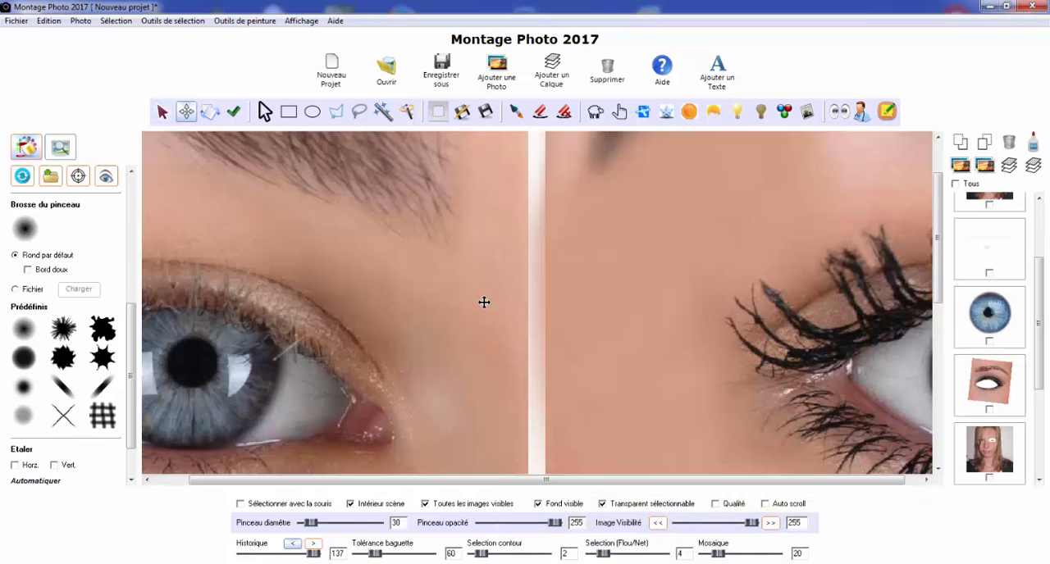
pyautogui.scroll(-5, 484, 302)
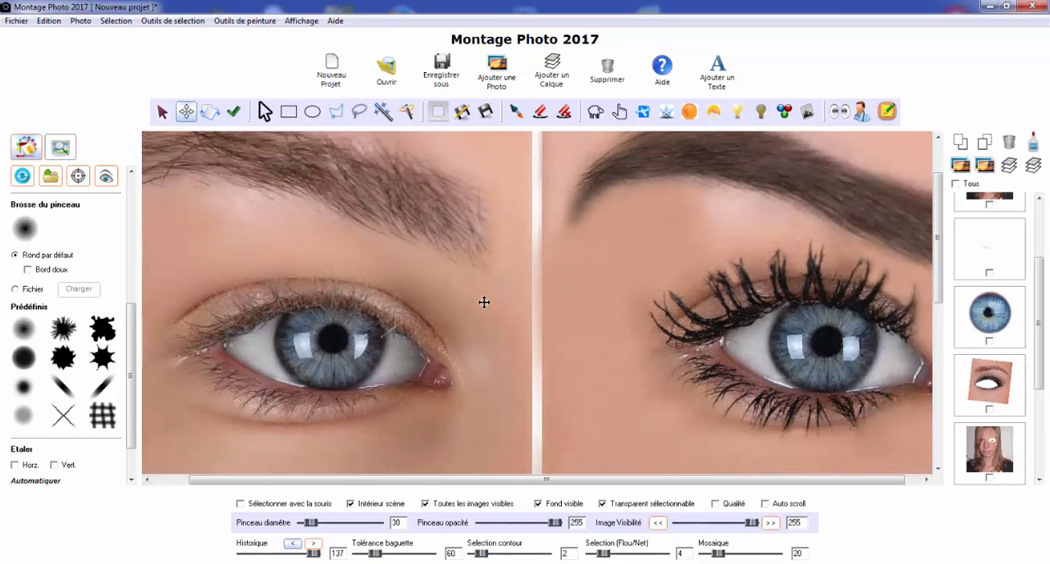
pyautogui.scroll(-3, 483, 302)
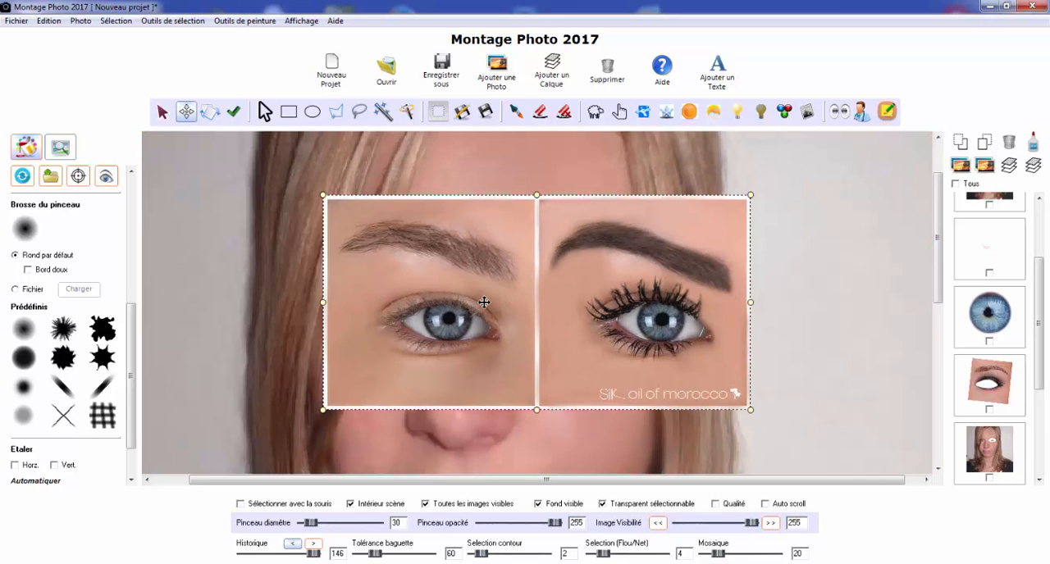
# Outline the thin natural eyebrow in the left half of the added photo with a polygonal selection and crop the photo to it
pyautogui.click(335, 112)
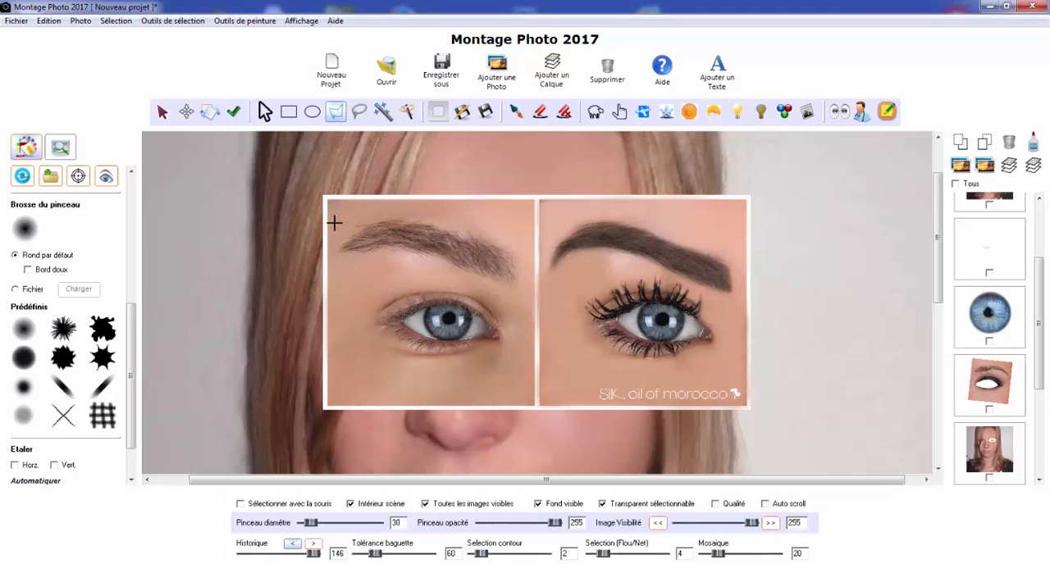
pyautogui.moveTo(334, 222)
pyautogui.mouseDown()
pyautogui.moveTo(358, 208)
pyautogui.moveTo(439, 203)
pyautogui.moveTo(524, 243)
pyautogui.moveTo(531, 284)
pyautogui.moveTo(526, 307)
pyautogui.moveTo(443, 280)
pyautogui.moveTo(335, 284)
pyautogui.moveTo(330, 224)
pyautogui.mouseUp()
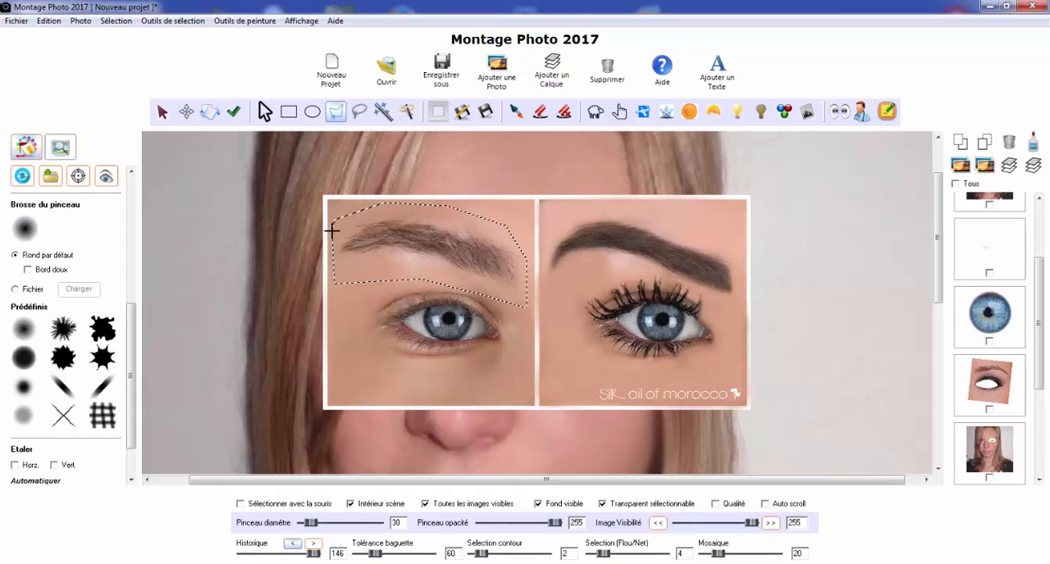
pyautogui.click(115, 20)
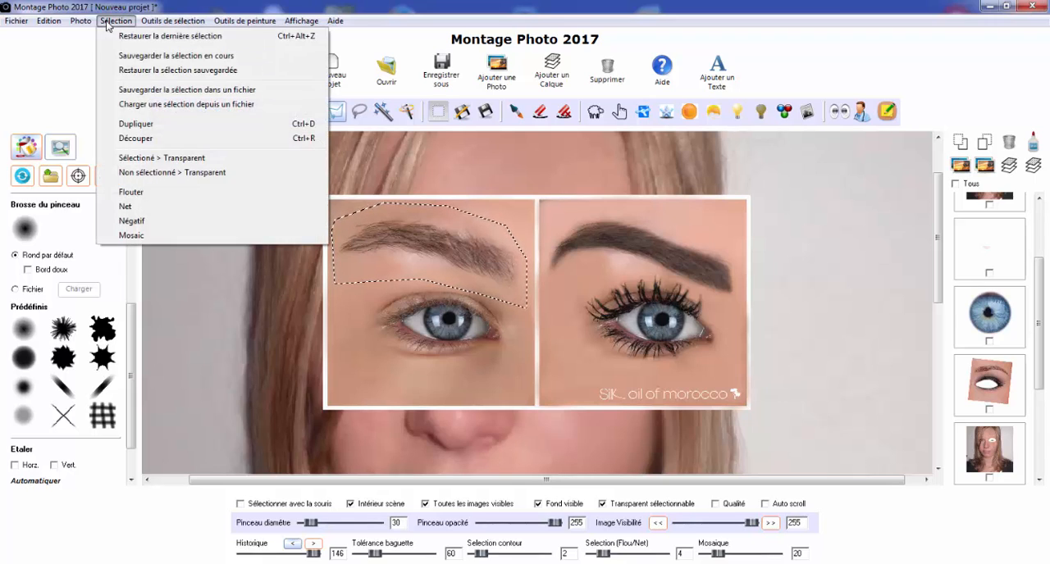
pyautogui.click(132, 139)
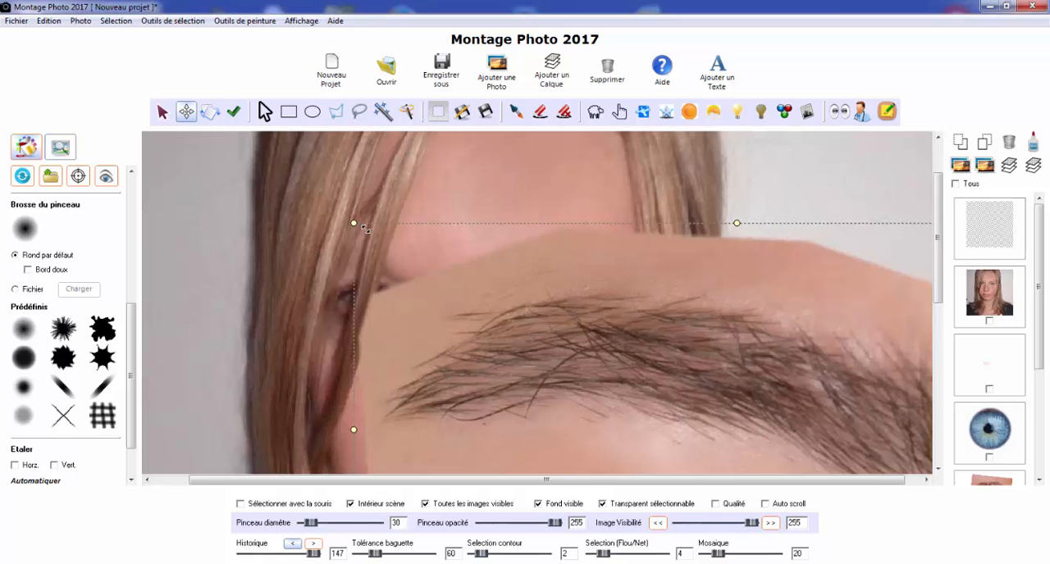
# Scale down the cropped eyebrow and place it just above the made-up eye, matching its width to the eye area
pyautogui.moveTo(365, 229); pyautogui.dragTo(379, 236)
pyautogui.moveTo(513, 371); pyautogui.dragTo(404, 278)
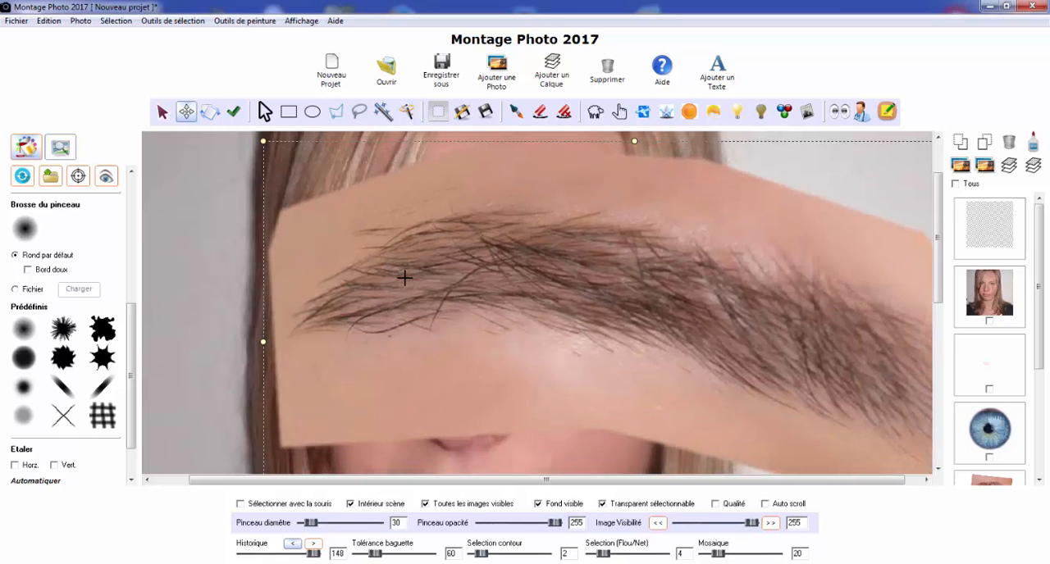
pyautogui.scroll(-4, 404, 278)
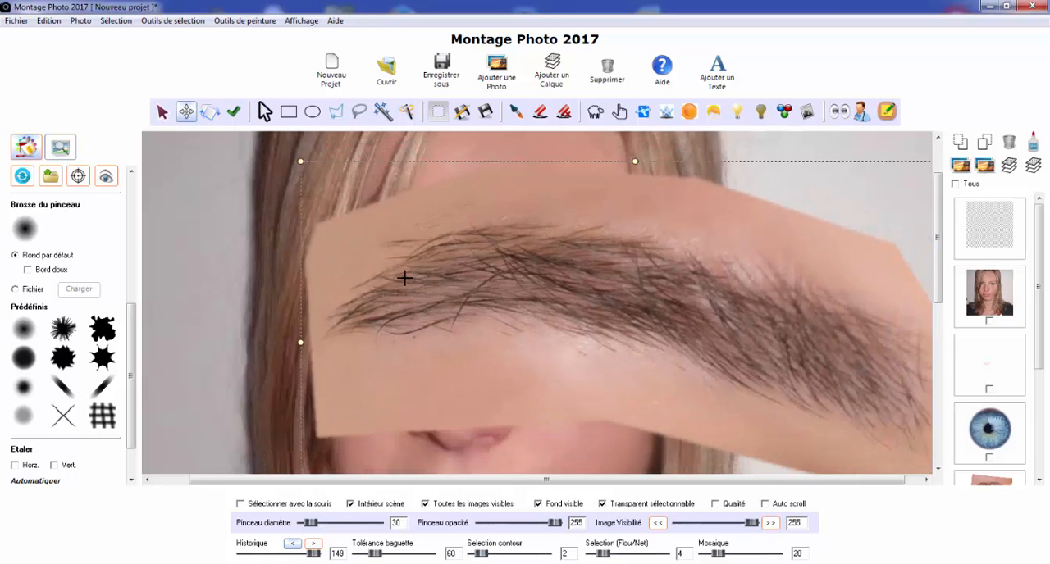
pyautogui.scroll(-7, 405, 278)
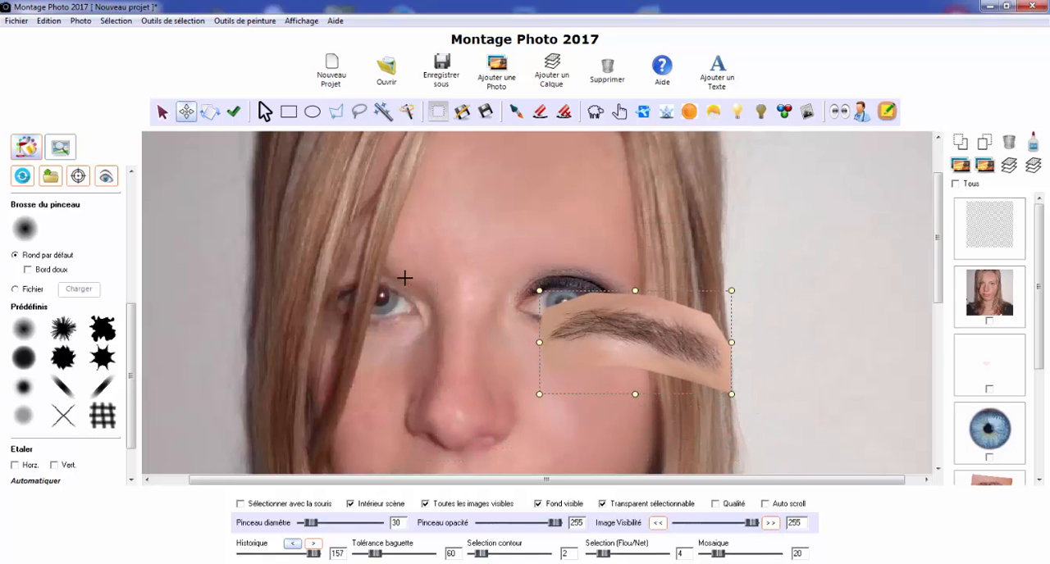
pyautogui.moveTo(626, 338); pyautogui.dragTo(571, 243)
pyautogui.moveTo(666, 246); pyautogui.dragTo(645, 243)
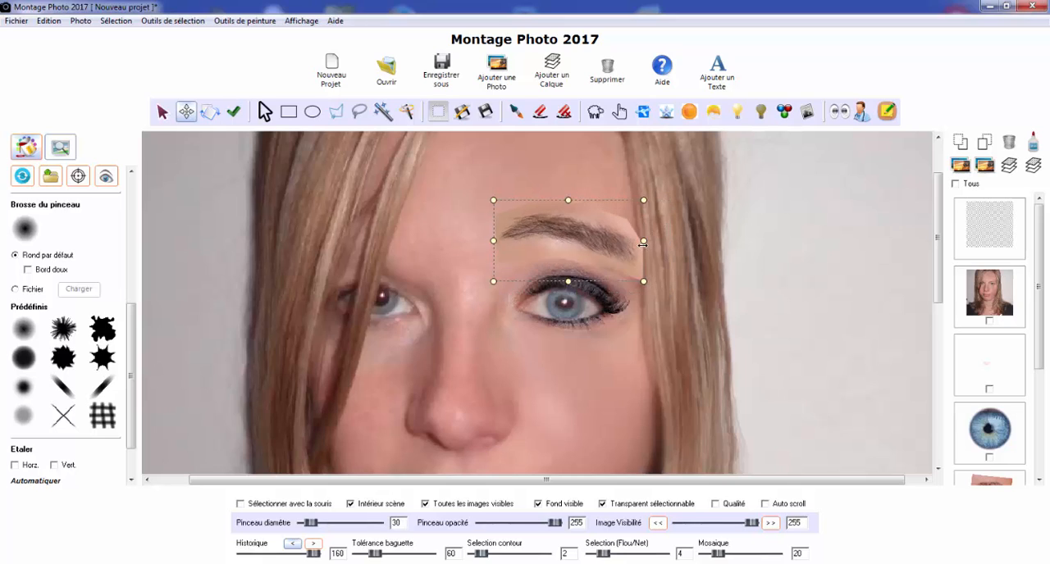
pyautogui.moveTo(579, 242); pyautogui.dragTo(594, 260)
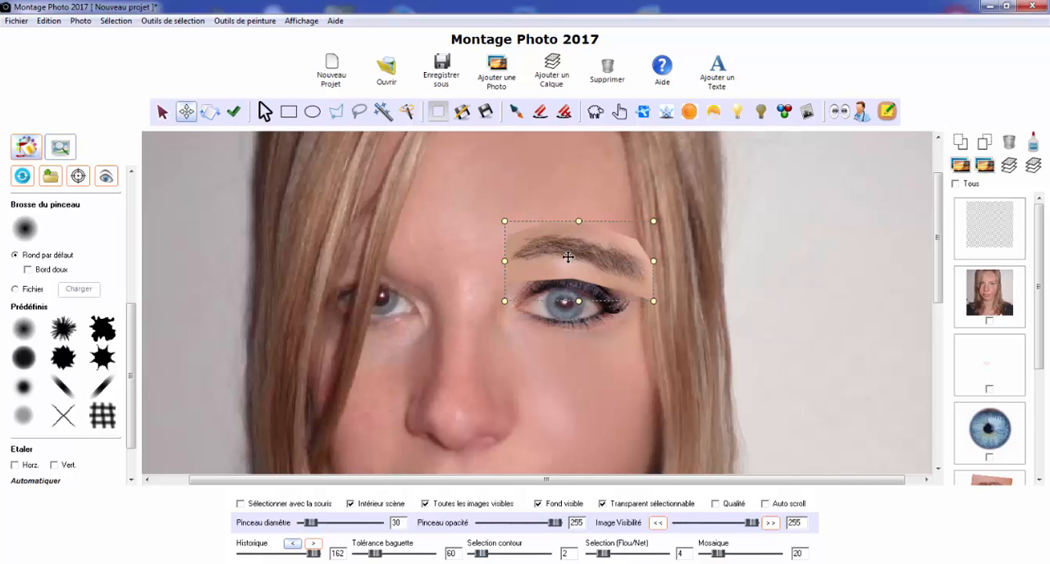
pyautogui.moveTo(564, 252); pyautogui.dragTo(567, 248)
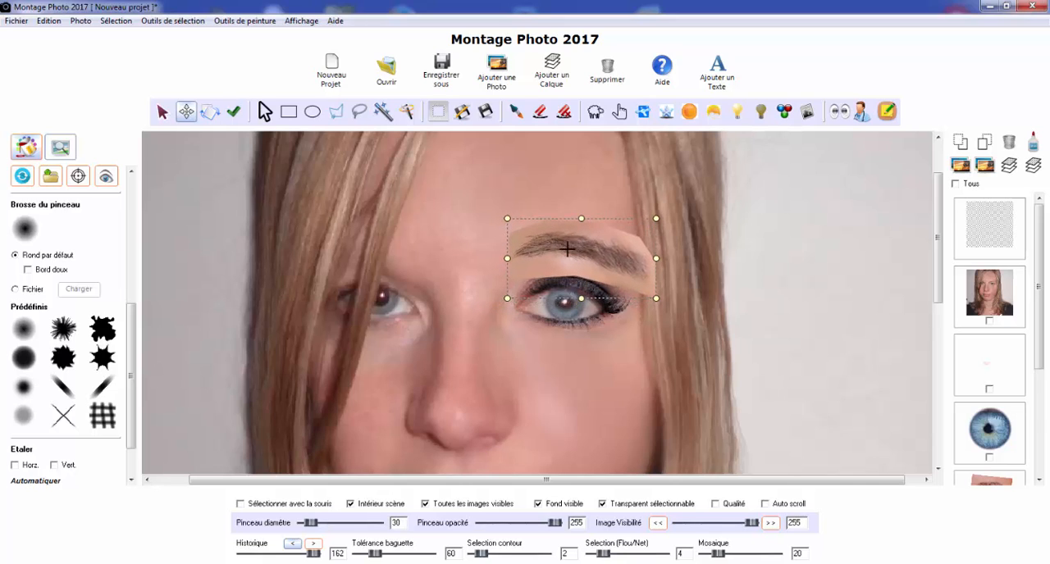
# Mirror the eyebrow horizontally and adjust its size and position above the made-up eye
pyautogui.click(124, 24)
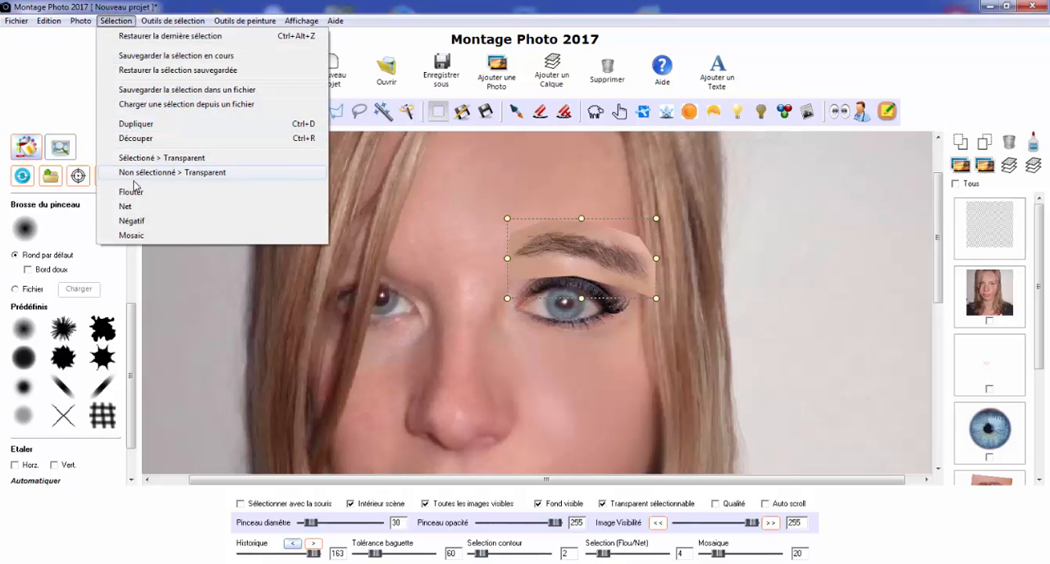
pyautogui.moveTo(90, 21)
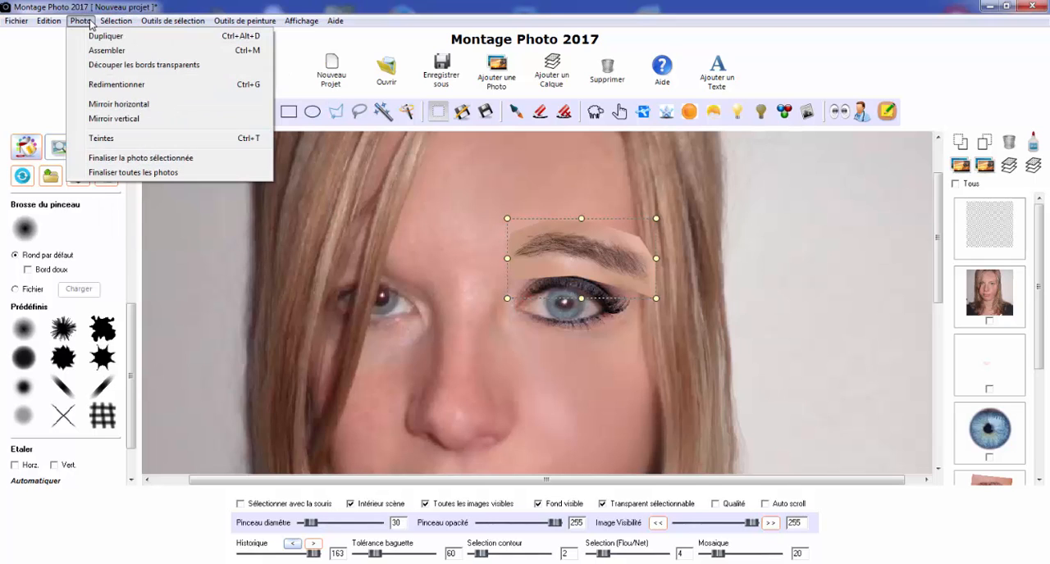
pyautogui.click(112, 106)
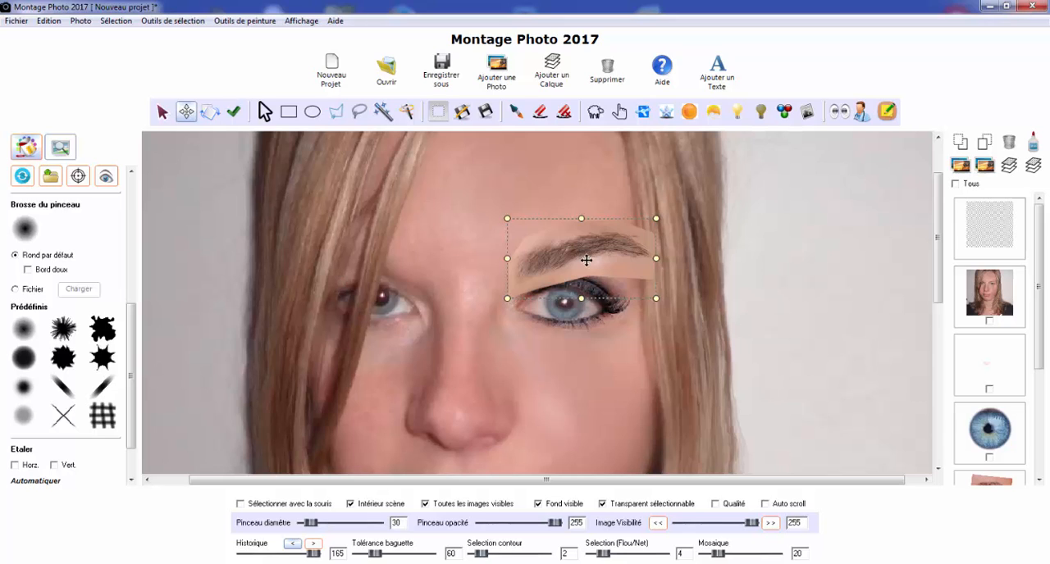
pyautogui.moveTo(585, 257)
pyautogui.mouseDown()
pyautogui.moveTo(577, 218)
pyautogui.moveTo(581, 242)
pyautogui.mouseUp()
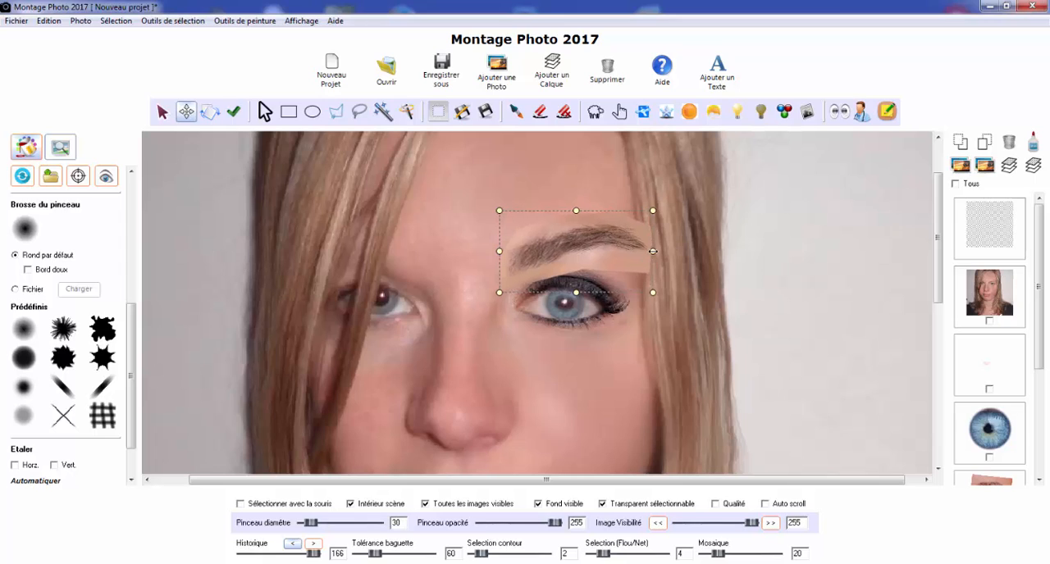
pyautogui.moveTo(581, 246)
pyautogui.mouseDown()
pyautogui.moveTo(573, 233)
pyautogui.moveTo(569, 248)
pyautogui.mouseUp()
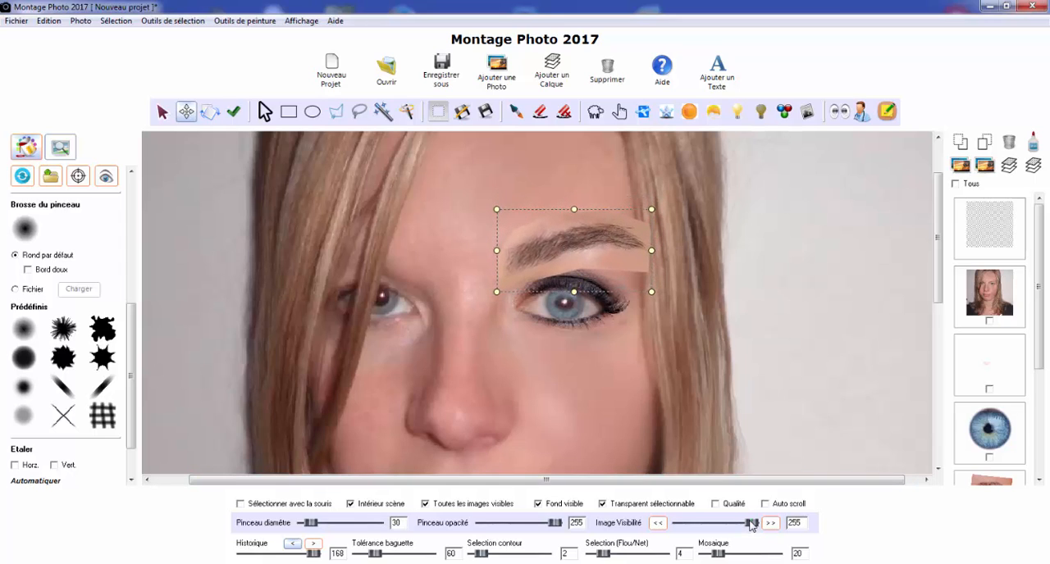
# Set the eyebrow's visibility to 186, rotate it slightly clockwise and nudge it into place above the made-up eye
pyautogui.moveTo(751, 525); pyautogui.dragTo(732, 524)
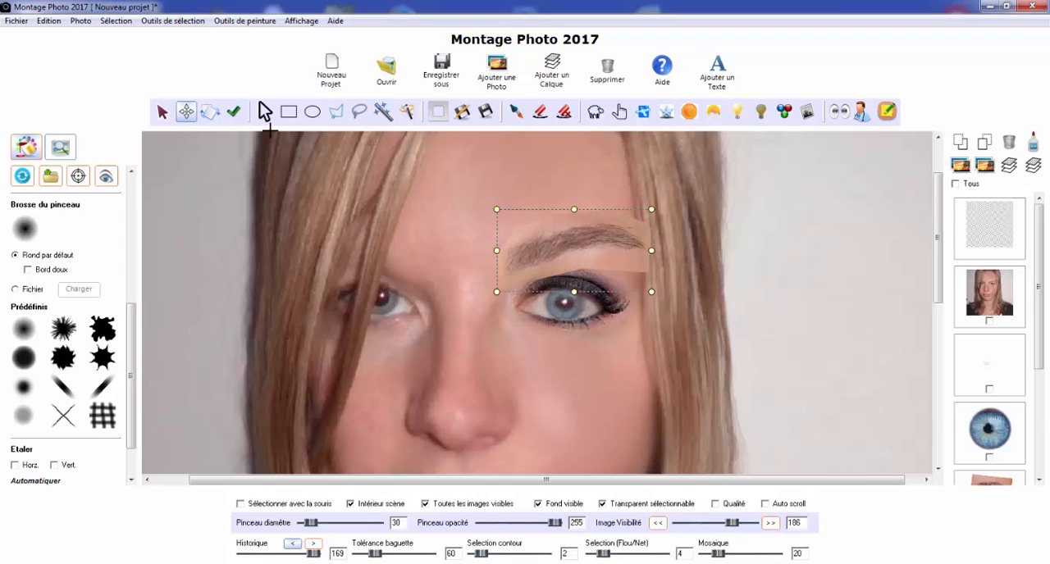
pyautogui.click(212, 116)
pyautogui.moveTo(492, 236); pyautogui.dragTo(494, 204)
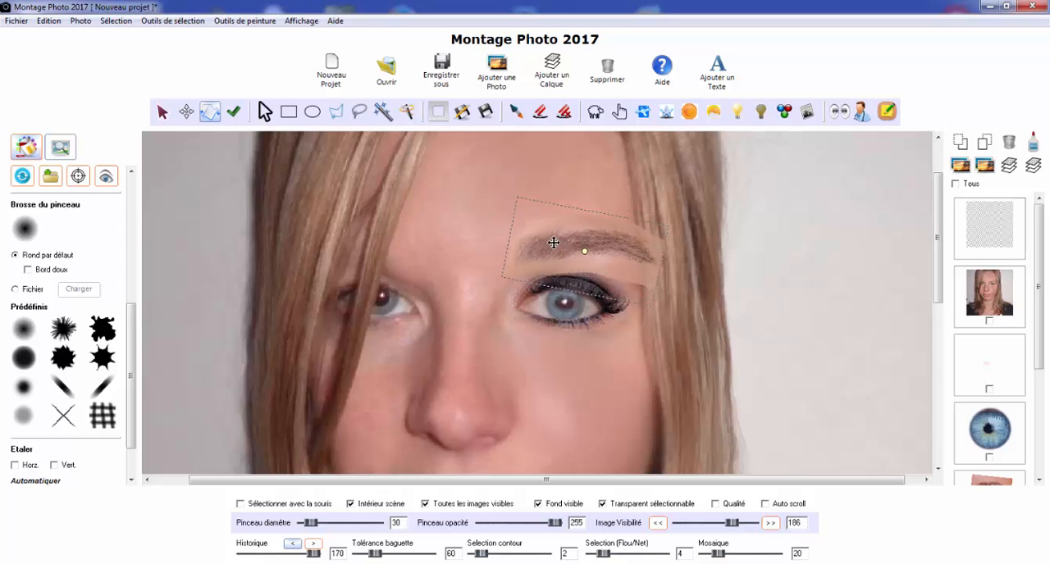
pyautogui.scroll(-3, 546, 224)
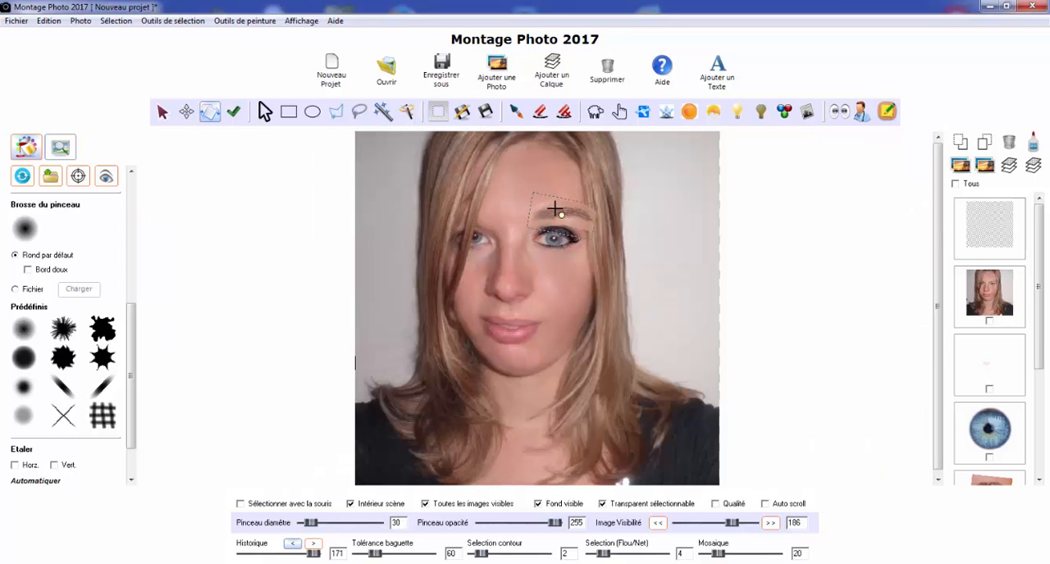
pyautogui.moveTo(555, 208); pyautogui.dragTo(555, 213)
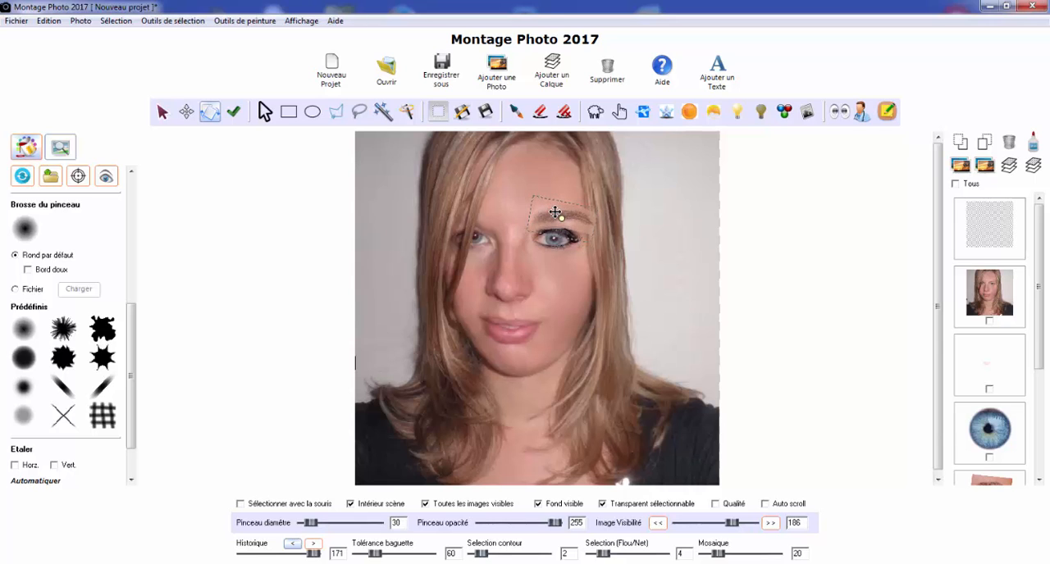
pyautogui.scroll(2, 556, 207)
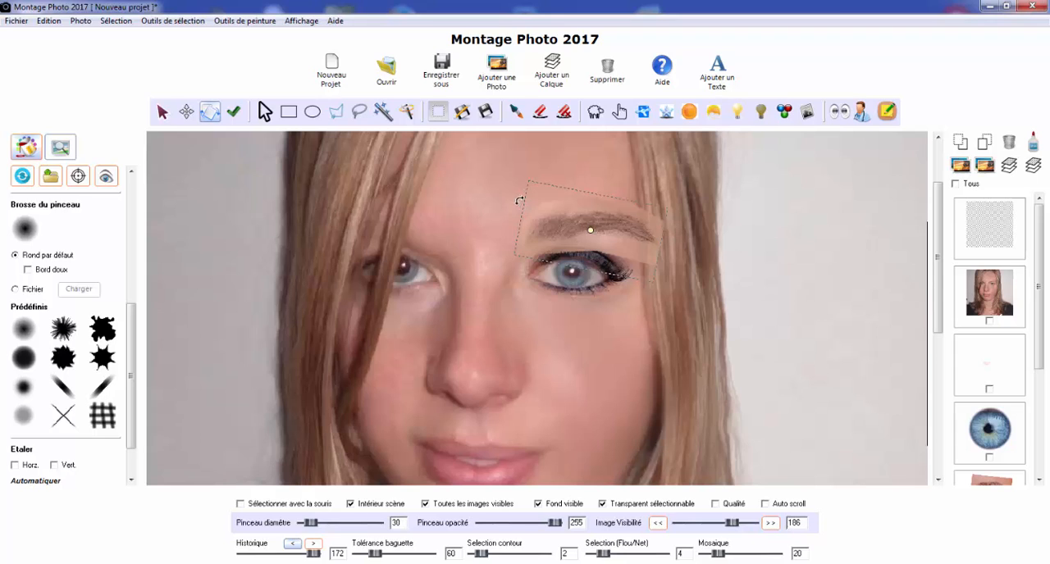
# Rotate the eyebrow slightly further clockwise and set its visibility to 255
pyautogui.moveTo(519, 200); pyautogui.dragTo(519, 197)
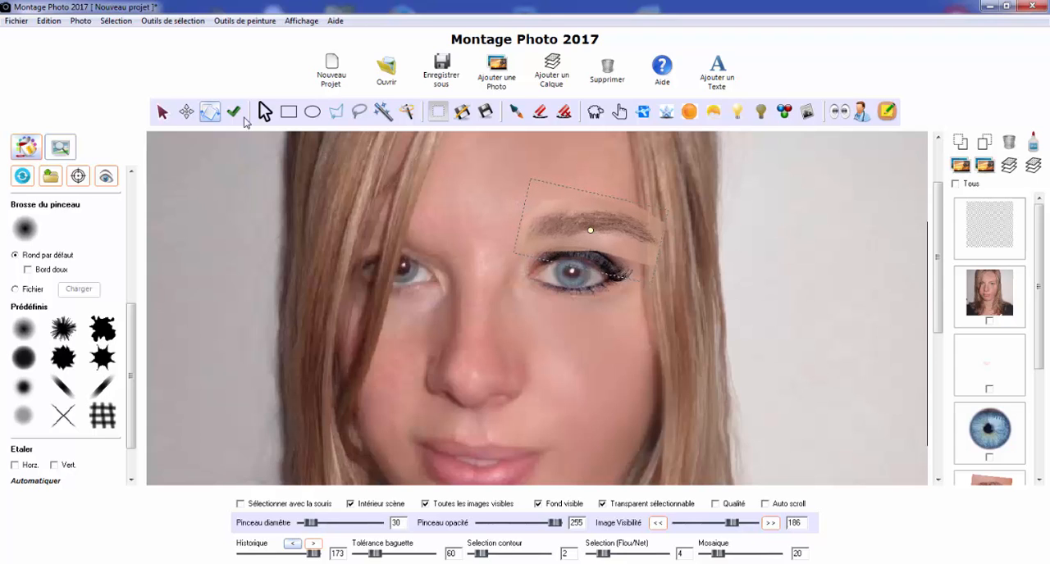
pyautogui.click(186, 112)
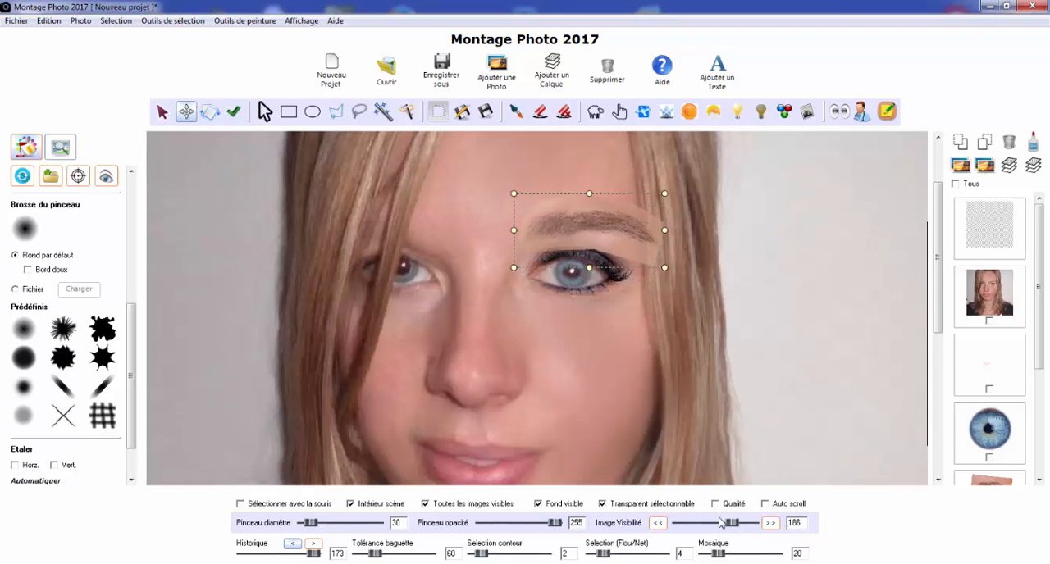
pyautogui.moveTo(720, 522); pyautogui.dragTo(760, 526)
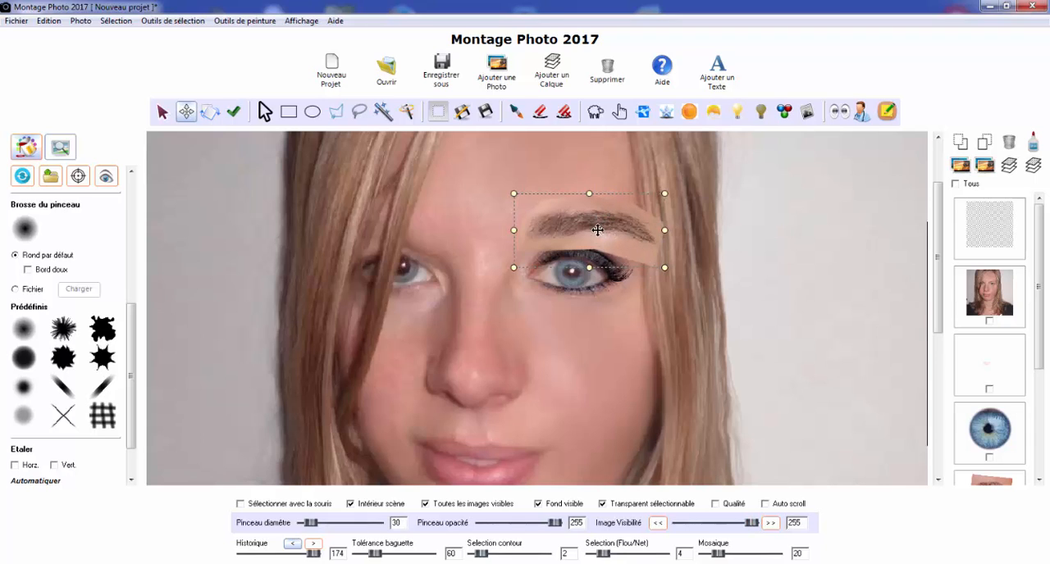
# Open the hue correction for the eyebrow photo and set its red channel to luminosity 126 and contrast -43 to match the skin
pyautogui.click(80, 21)
pyautogui.click(113, 139)
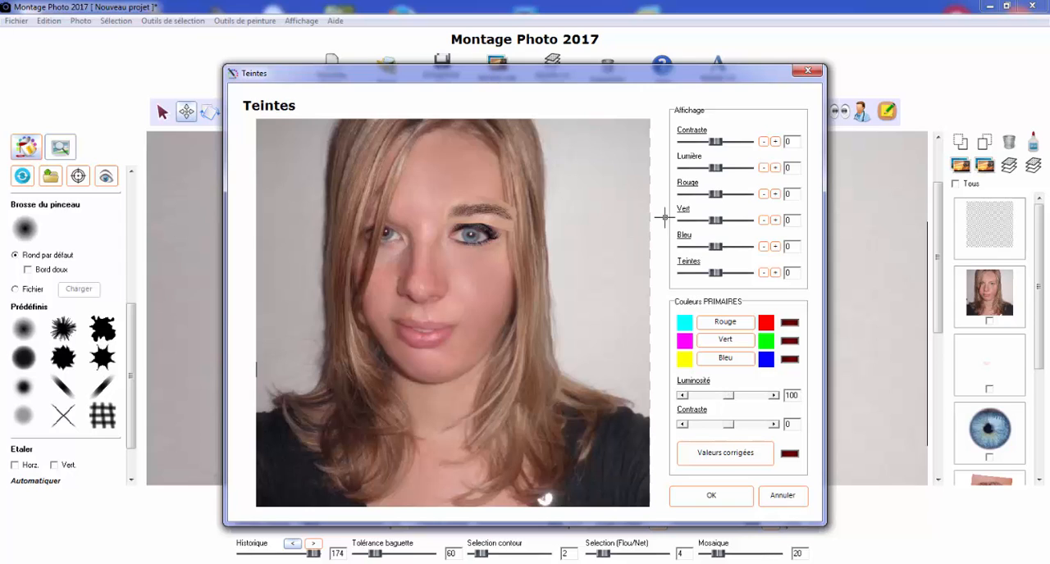
pyautogui.click(730, 323)
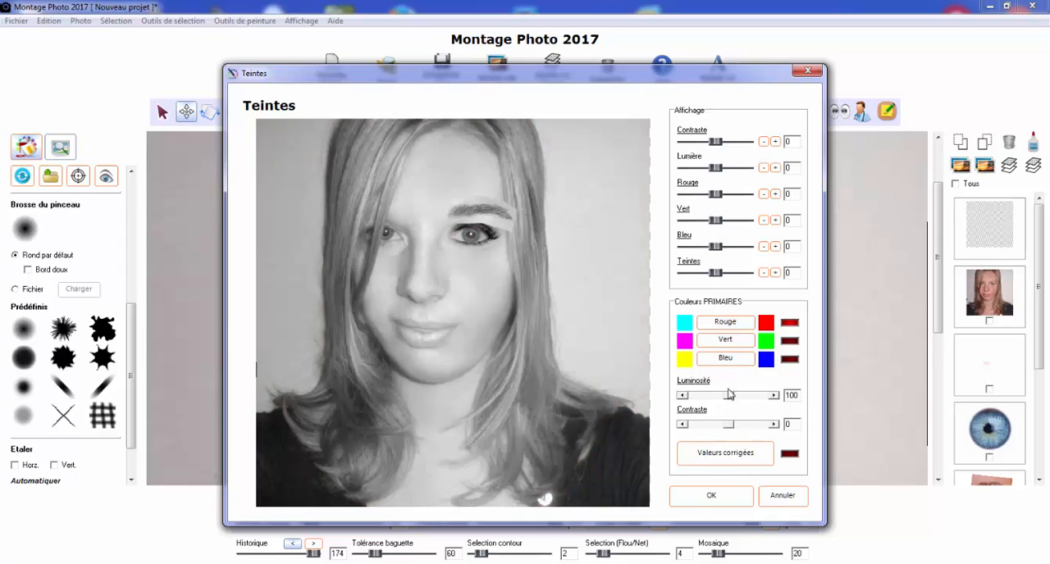
pyautogui.moveTo(727, 399); pyautogui.dragTo(735, 401)
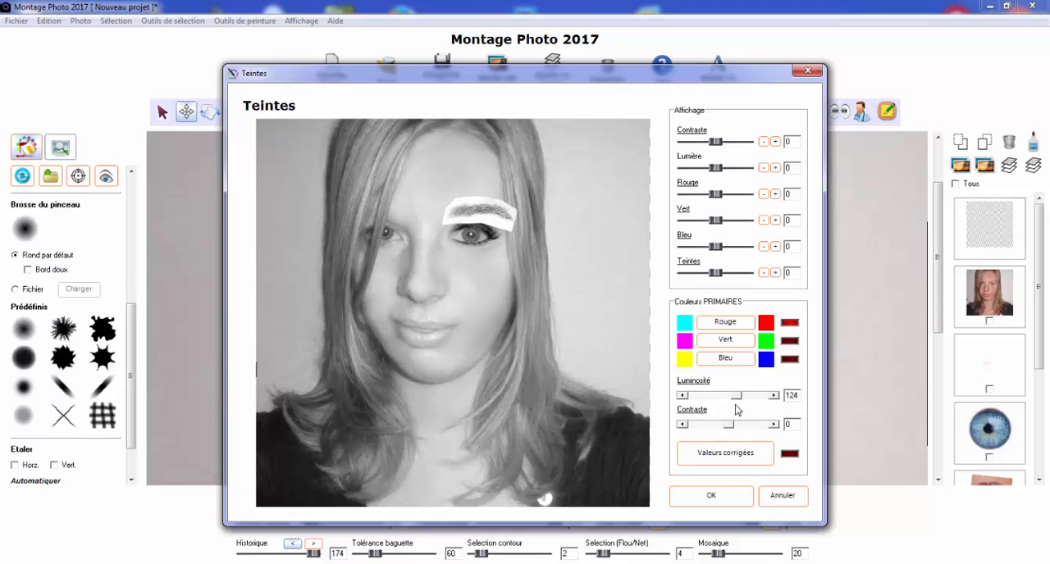
pyautogui.moveTo(730, 425); pyautogui.dragTo(716, 428)
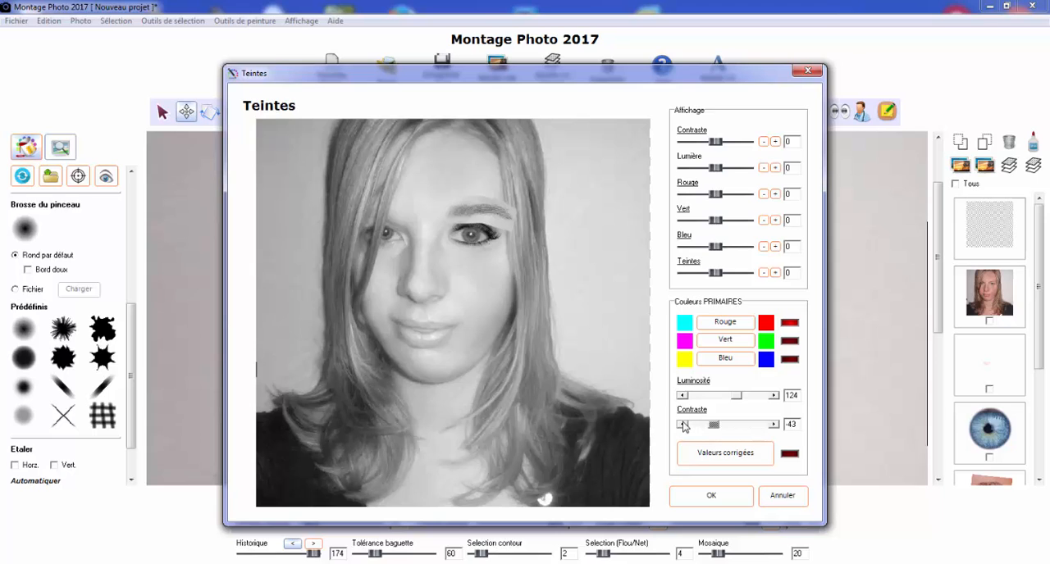
pyautogui.click(776, 396)
# Match the eyebrow's green and blue channels to the skin, setting blue to luminosity 109 and contrast -43, and apply the corrected values
pyautogui.click(743, 351)
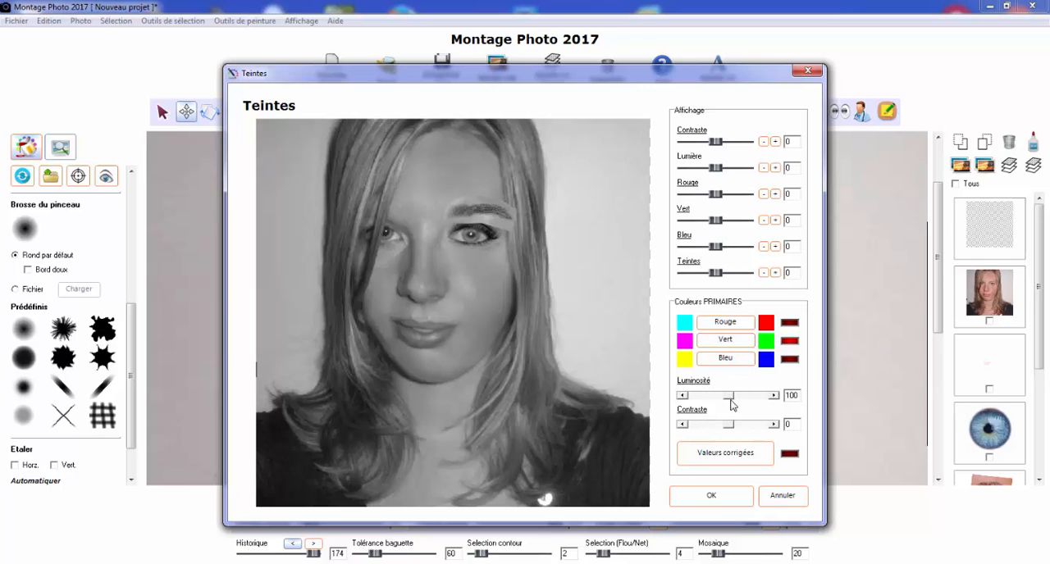
pyautogui.moveTo(732, 400); pyautogui.dragTo(724, 427)
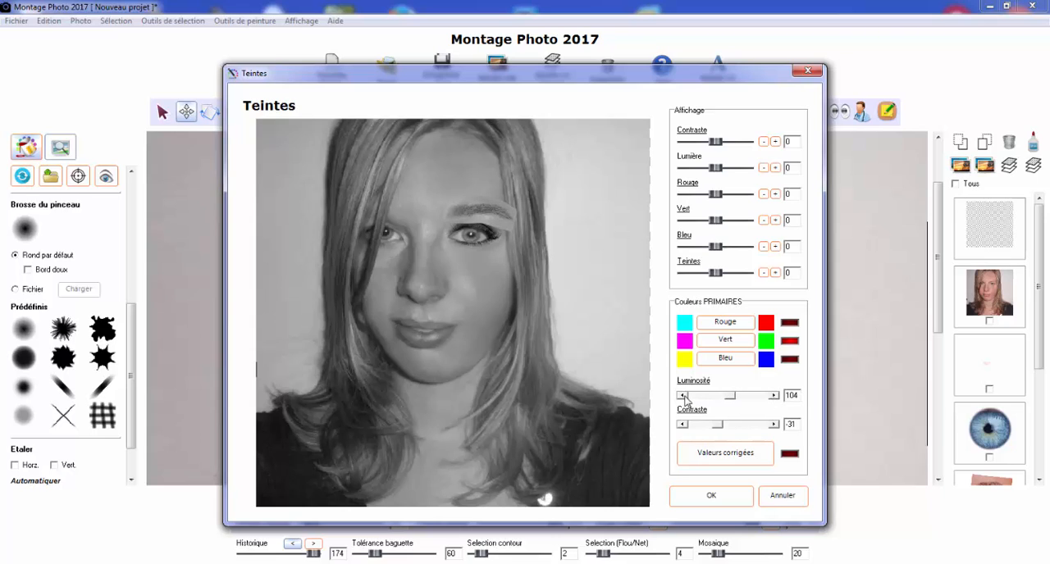
pyautogui.click(747, 364)
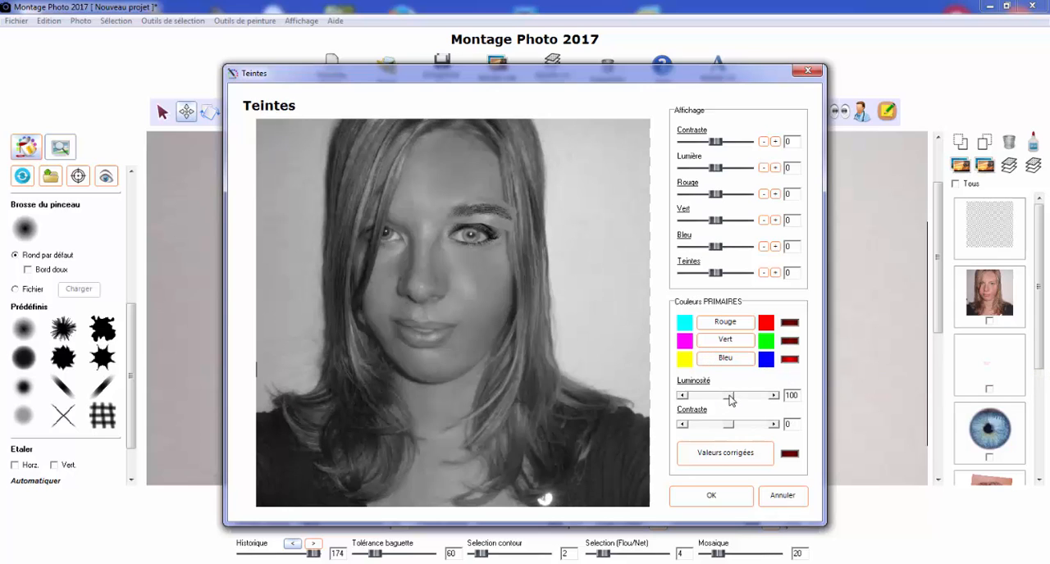
pyautogui.moveTo(730, 400); pyautogui.dragTo(716, 425)
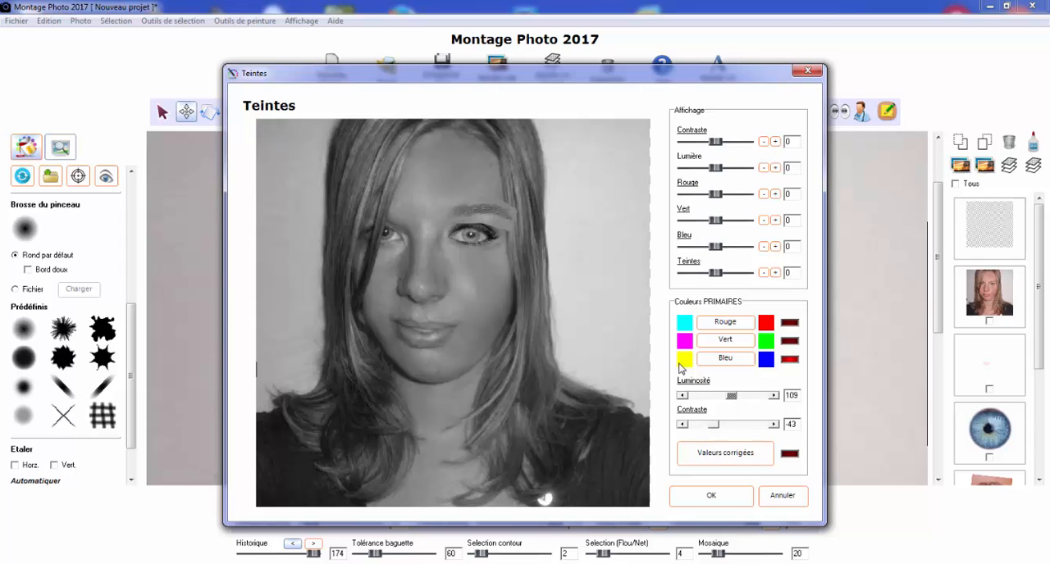
pyautogui.click(717, 457)
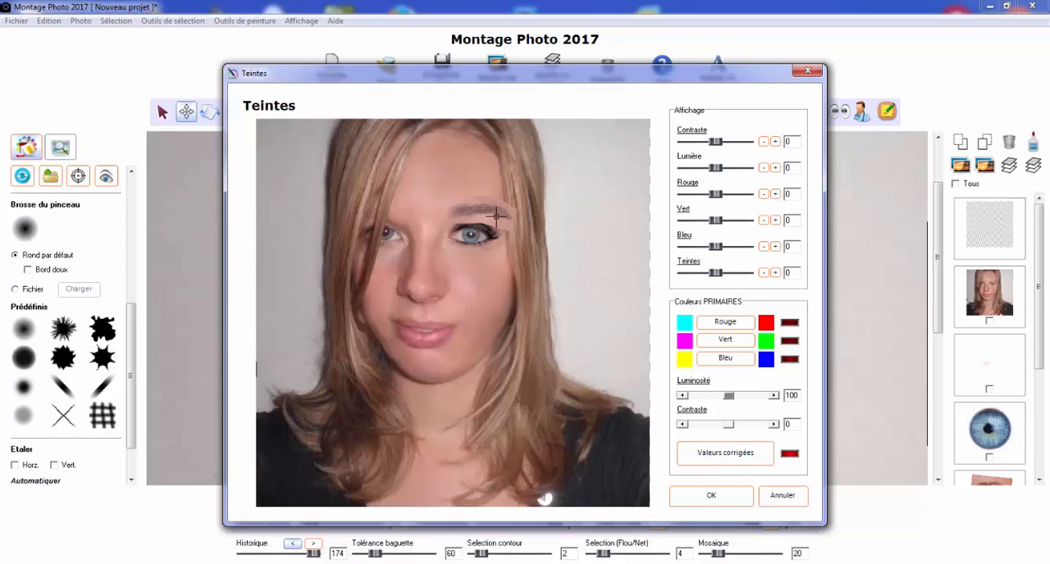
pyautogui.click(717, 457)
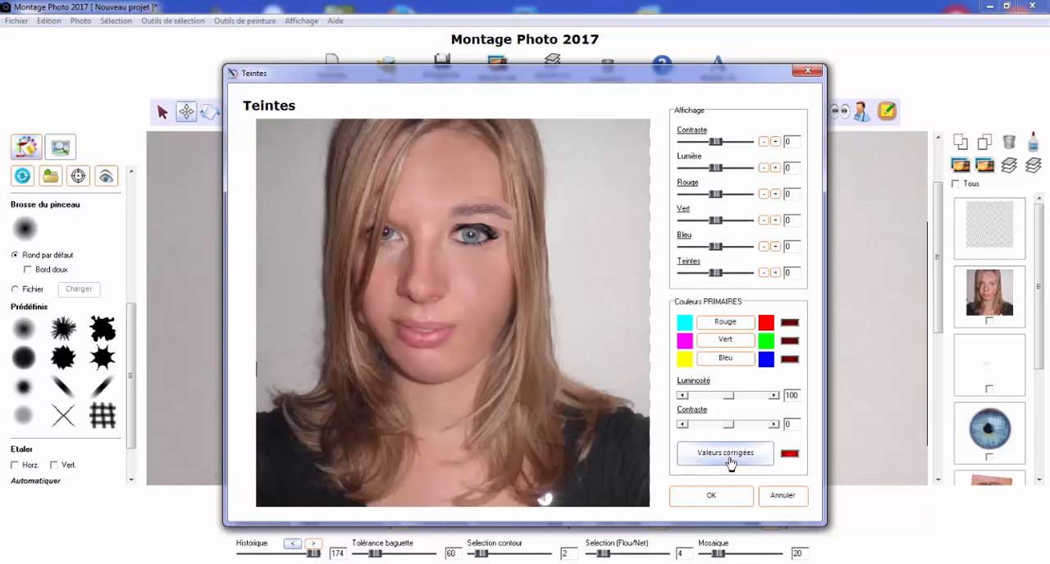
pyautogui.click(712, 497)
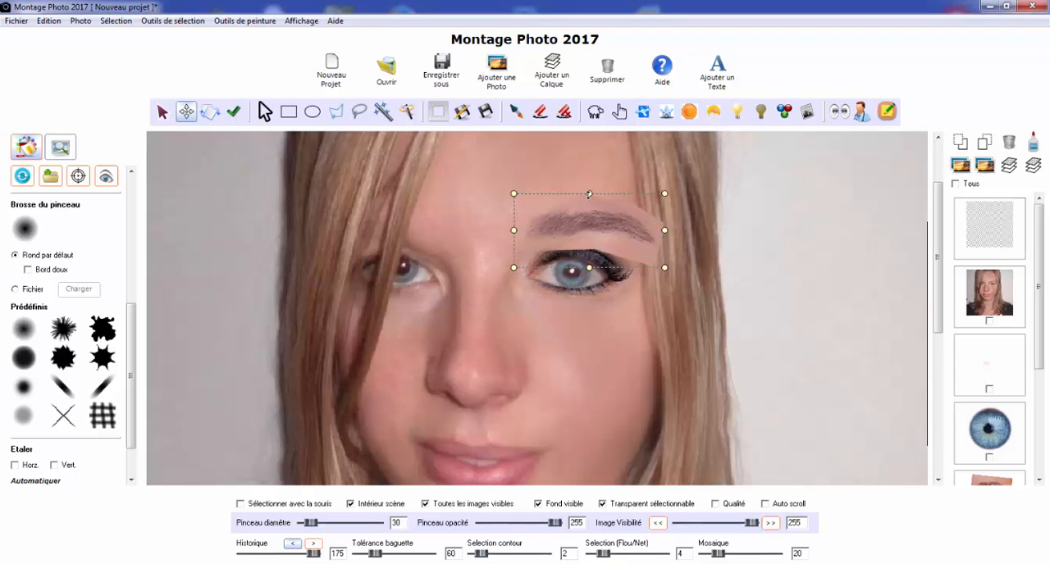
# Stretch the eyebrow upward to make it taller and shift it slightly down above the made-up eye
pyautogui.moveTo(588, 194); pyautogui.dragTo(587, 158)
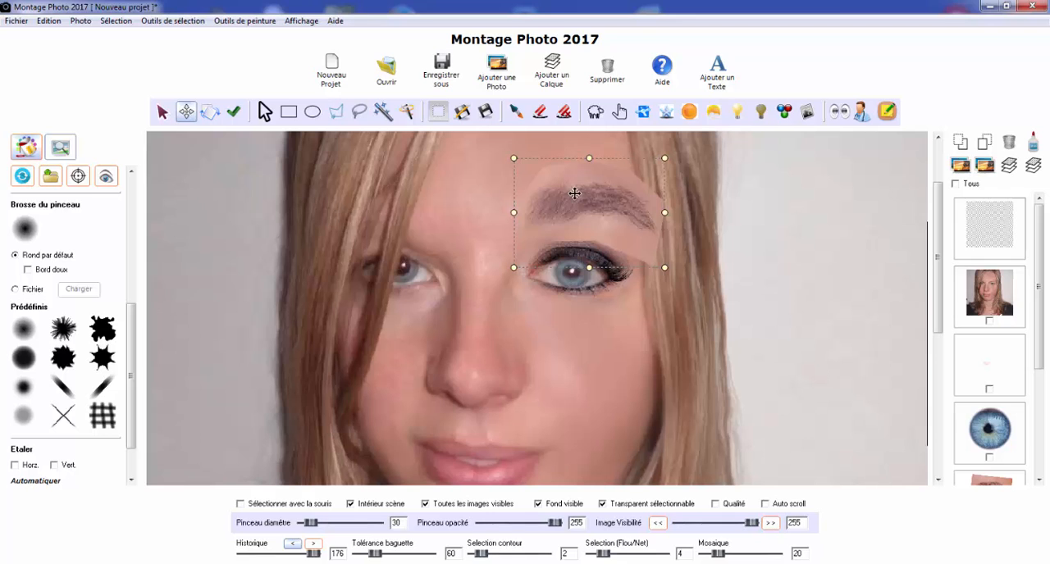
pyautogui.moveTo(574, 205); pyautogui.dragTo(569, 214)
# Erase the surplus skin around the eyebrow with the 30 px eraser, uncovering the eyelid makeup and the hair beside it
pyautogui.scroll(1, 554, 197)
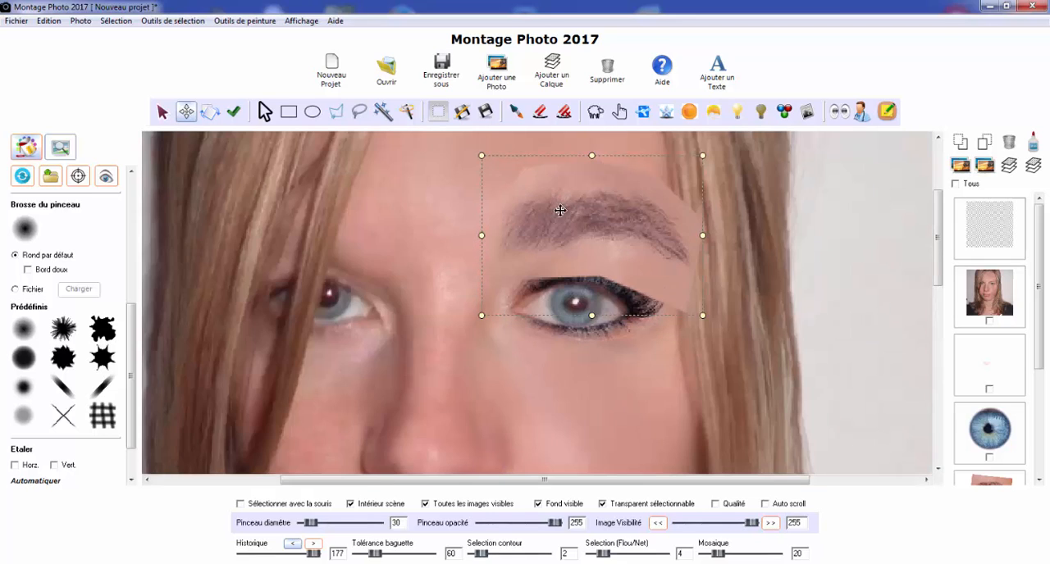
pyautogui.click(540, 114)
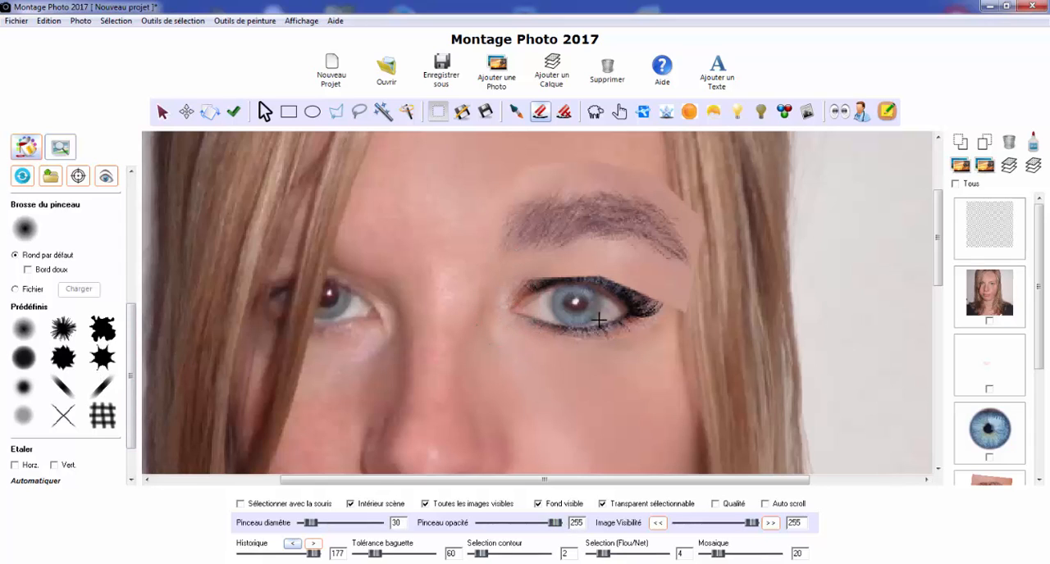
pyautogui.scroll(-3, 1044, 451)
pyautogui.click(994, 453)
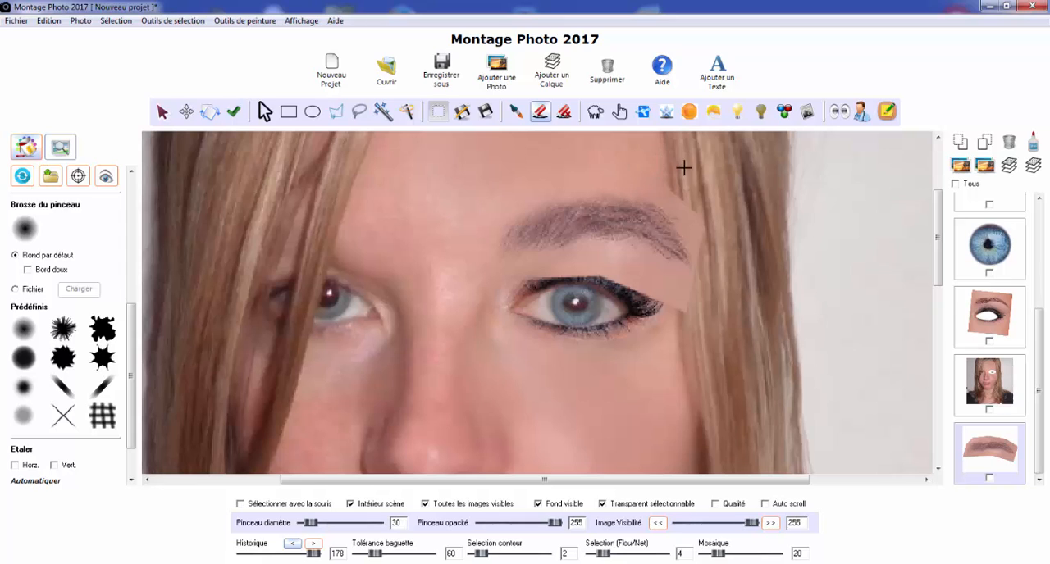
pyautogui.moveTo(528, 301)
pyautogui.mouseDown()
pyautogui.moveTo(550, 284)
pyautogui.moveTo(617, 283)
pyautogui.moveTo(672, 315)
pyautogui.mouseUp()
pyautogui.moveTo(528, 299); pyautogui.dragTo(538, 285)
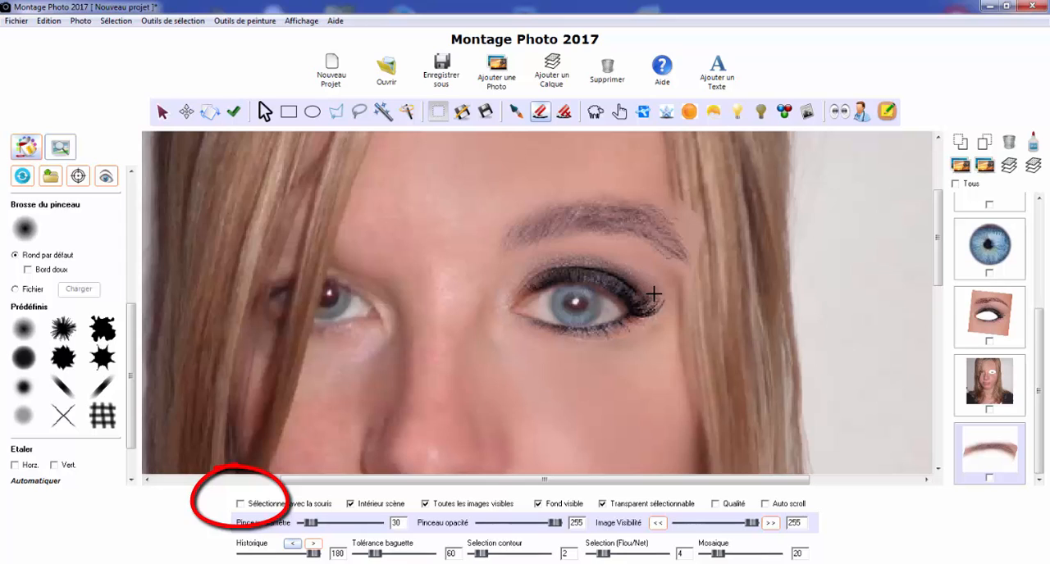
pyautogui.moveTo(654, 294); pyautogui.dragTo(653, 293)
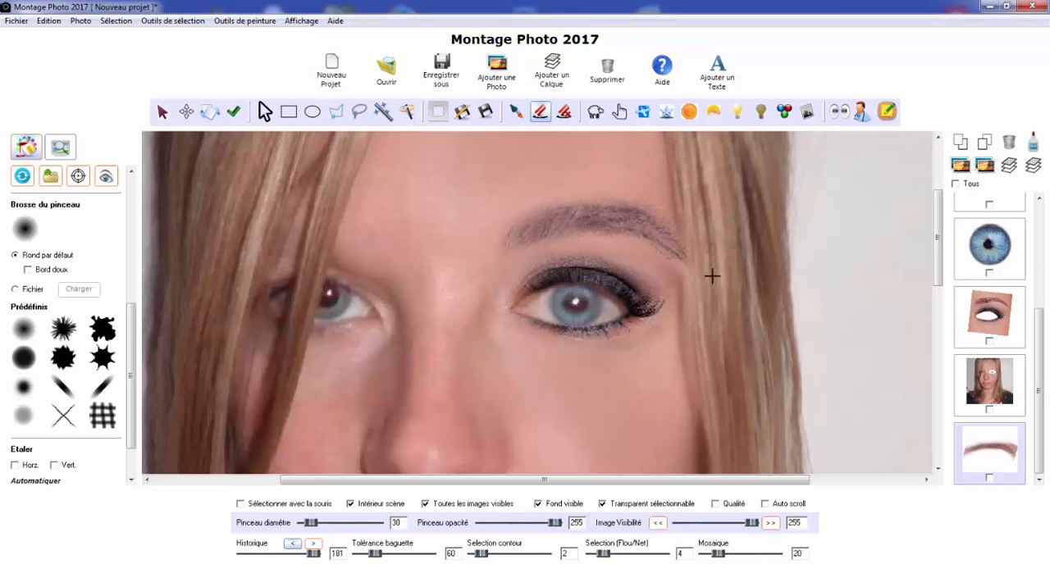
pyautogui.moveTo(708, 315); pyautogui.dragTo(701, 302)
# Erase the upper edge of the eyebrow's inner end to refine its shape
pyautogui.scroll(-2, 511, 265)
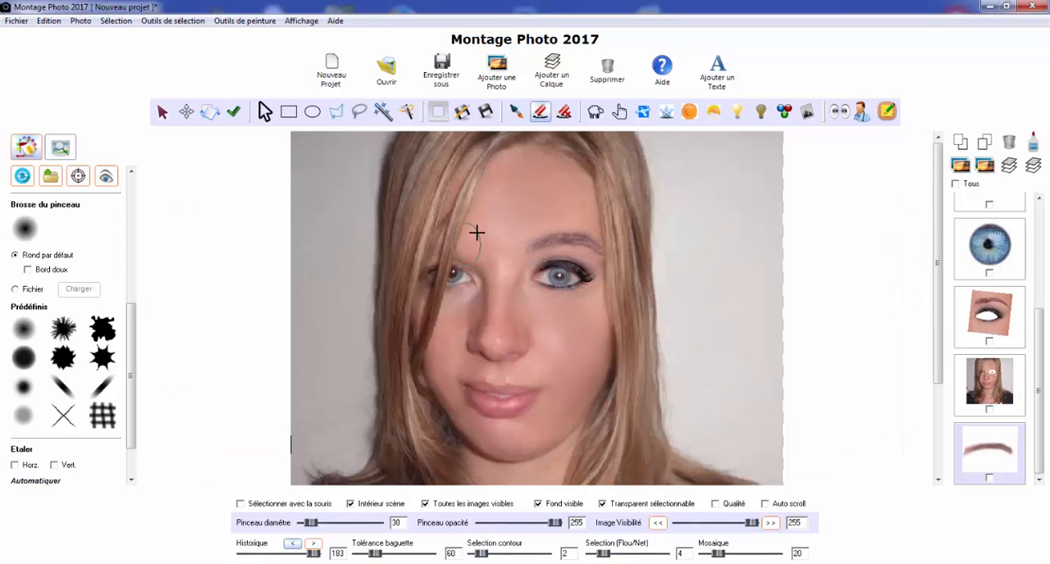
pyautogui.scroll(2, 616, 233)
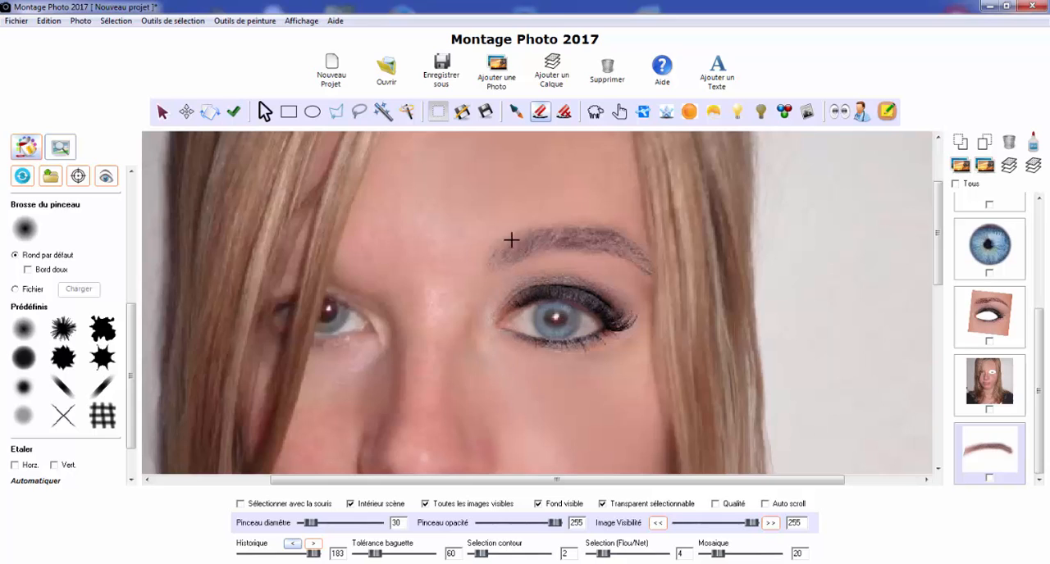
pyautogui.moveTo(512, 240); pyautogui.dragTo(489, 227)
pyautogui.scroll(-2, 490, 226)
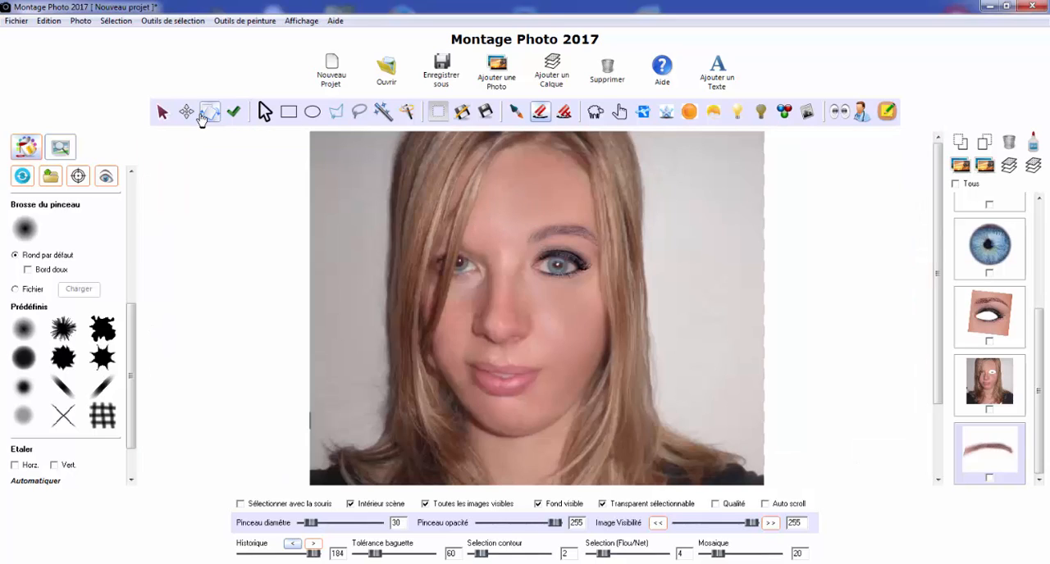
# Move the eyebrow slightly outward and down, and deselect it to check its placement on the face
pyautogui.click(186, 111)
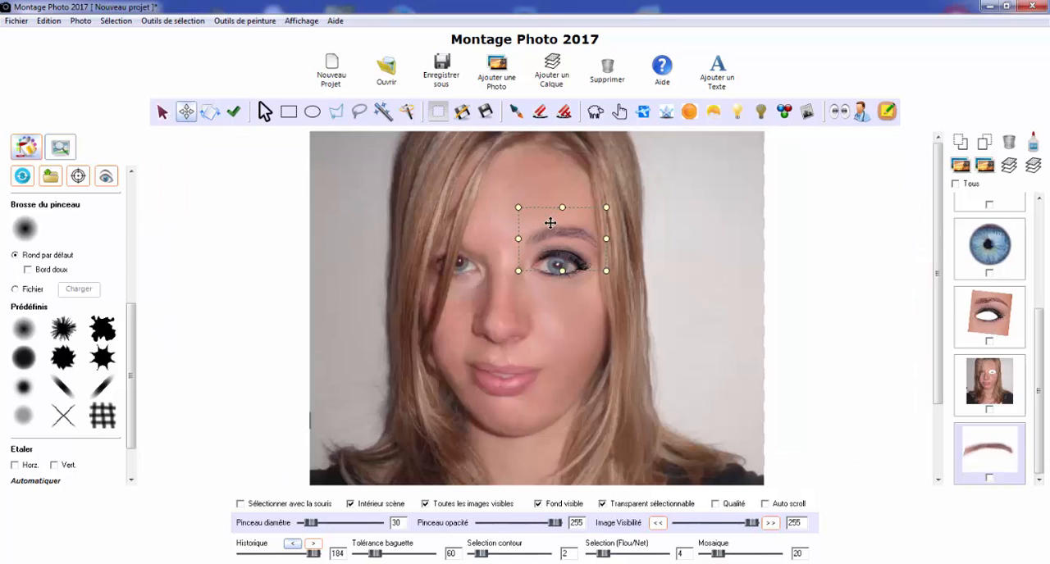
pyautogui.moveTo(552, 222); pyautogui.dragTo(552, 224)
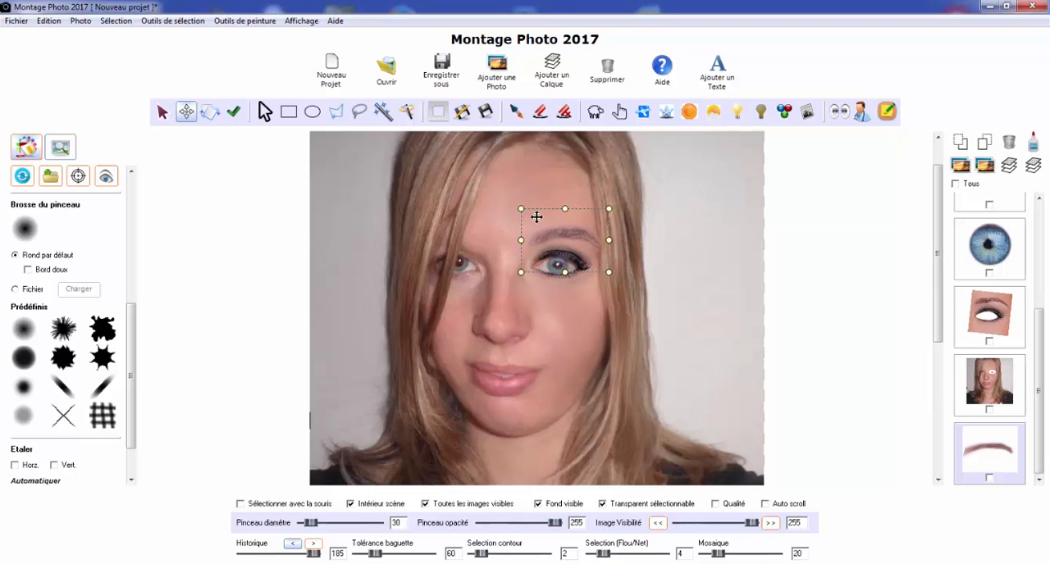
pyautogui.scroll(2, 535, 216)
pyautogui.scroll(-2, 633, 283)
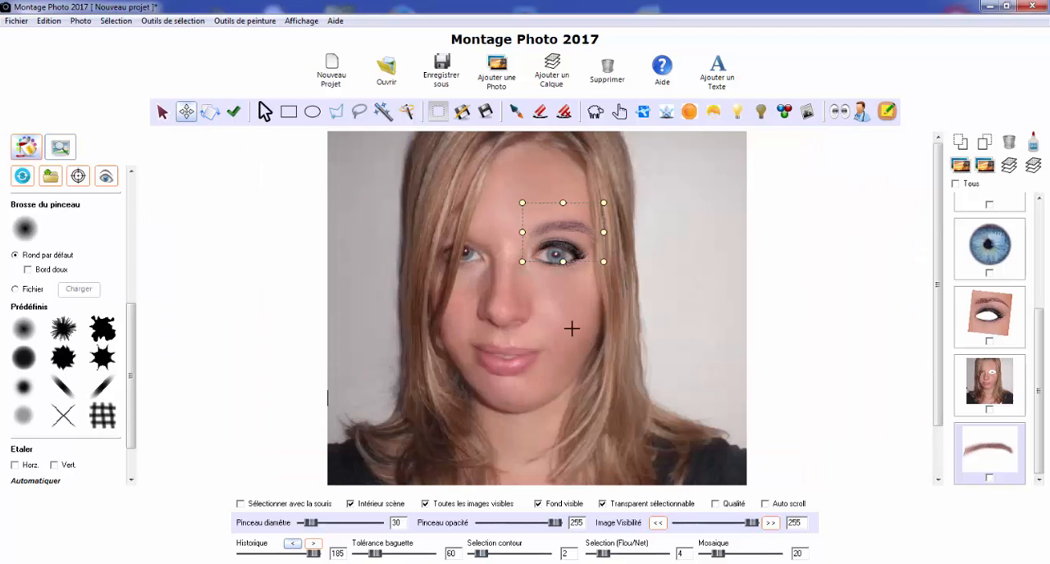
pyautogui.click(162, 113)
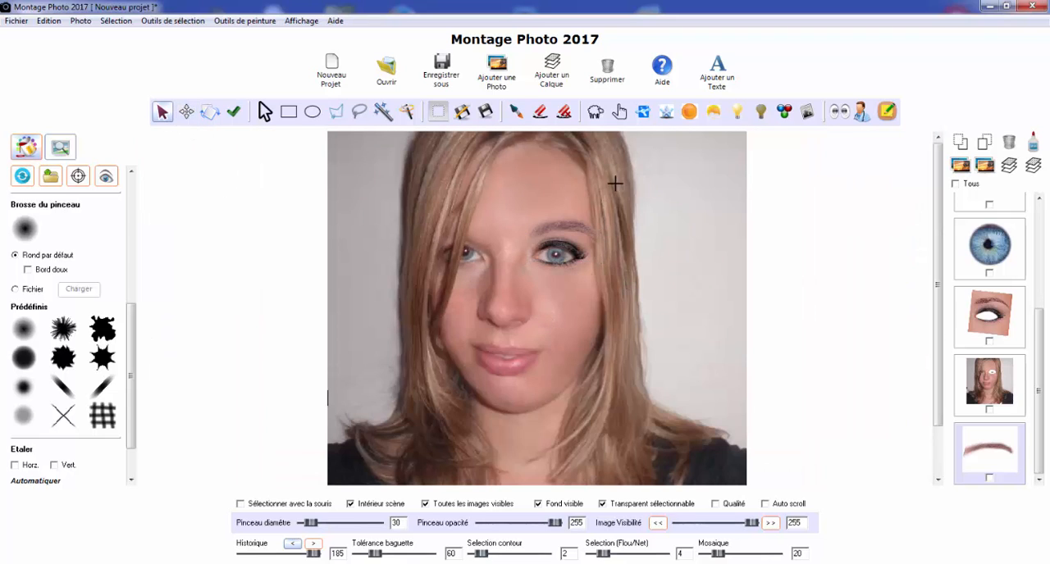
pyautogui.scroll(1, 592, 227)
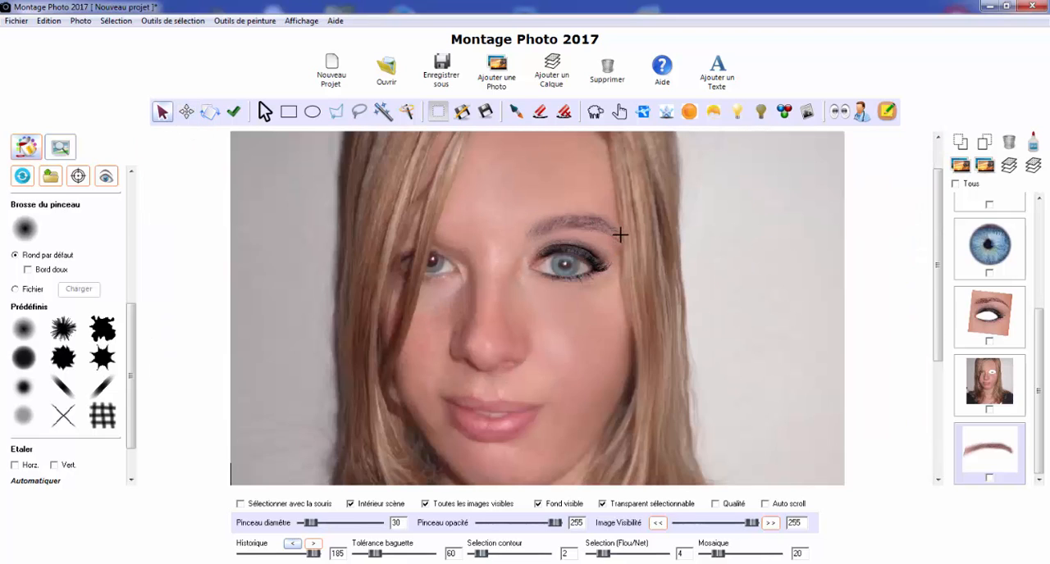
pyautogui.scroll(2, 620, 236)
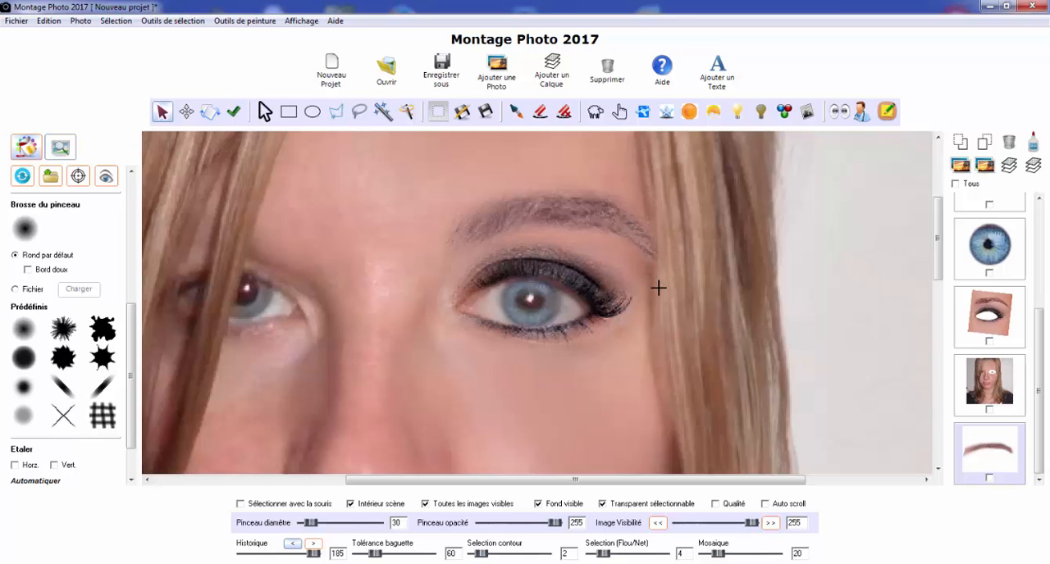
pyautogui.scroll(-3, 541, 212)
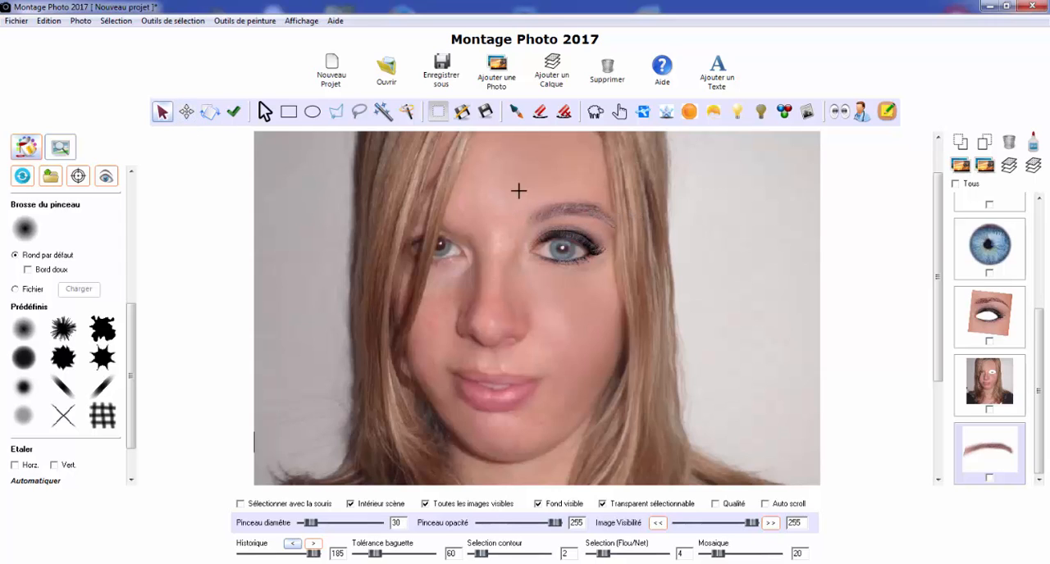
# Rotate the eyebrow slightly clockwise, apply the rotation and nudge the eyebrow into its final place above the made-up eye
pyautogui.scroll(1, 582, 208)
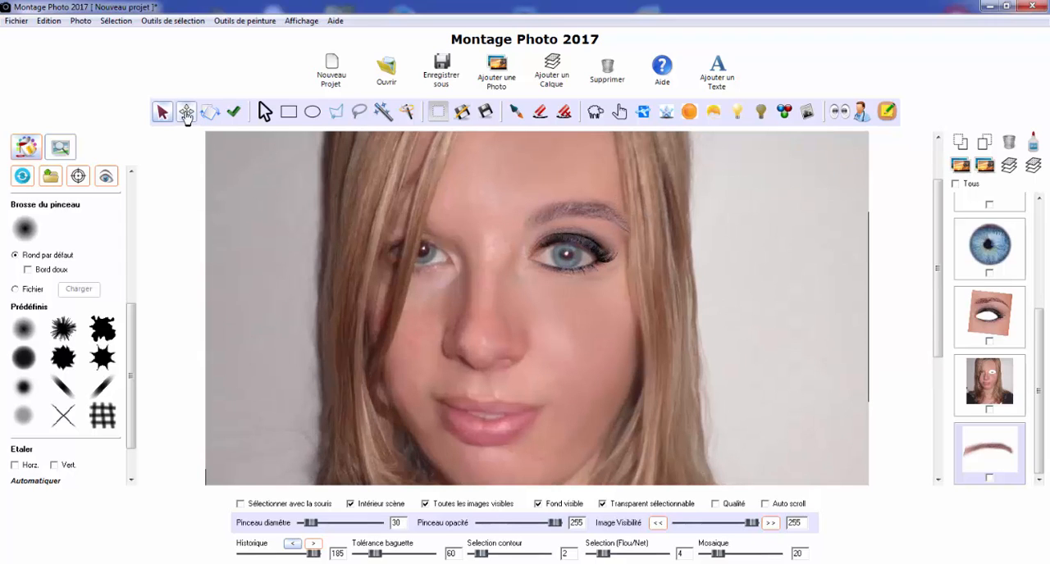
pyautogui.click(187, 113)
pyautogui.click(210, 112)
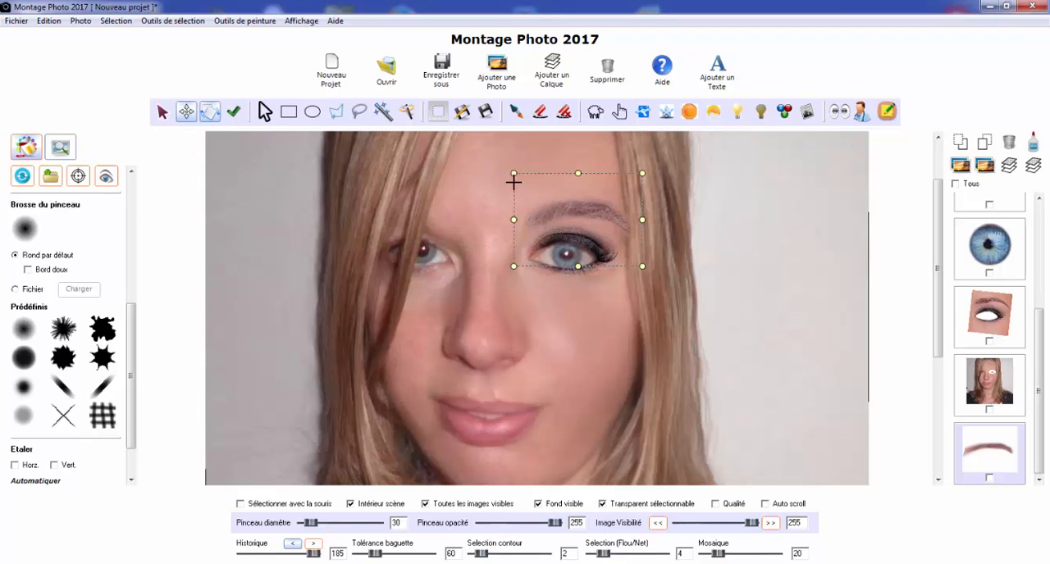
pyautogui.moveTo(506, 191); pyautogui.dragTo(508, 187)
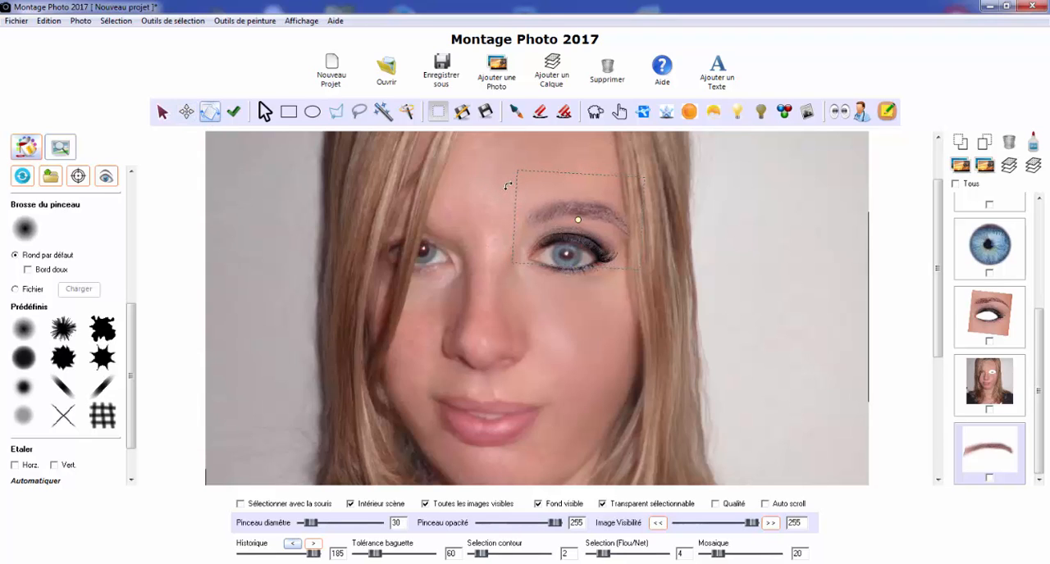
pyautogui.click(234, 112)
pyautogui.moveTo(557, 206); pyautogui.dragTo(558, 207)
pyautogui.scroll(-3, 633, 222)
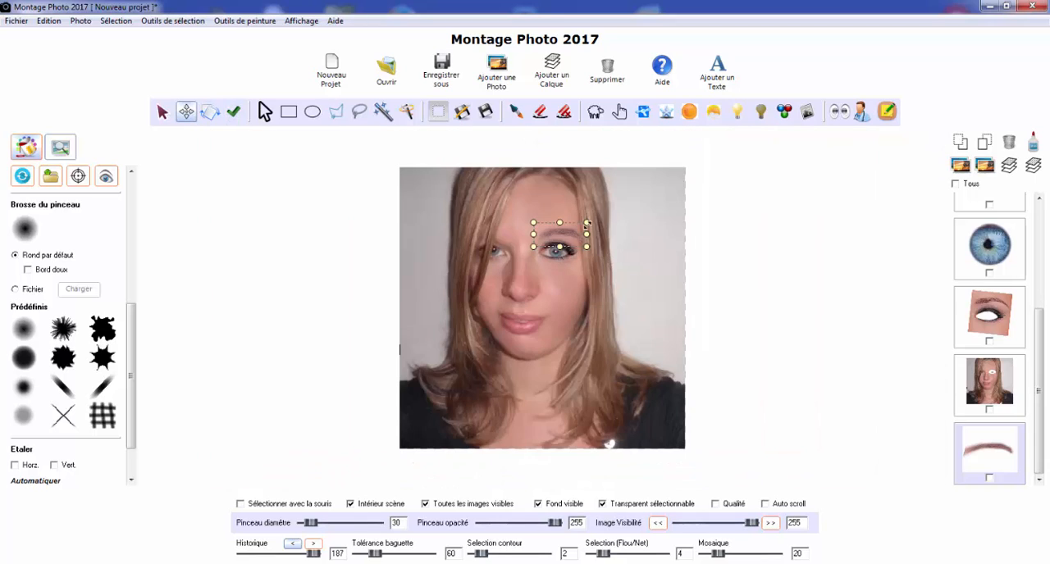
pyautogui.scroll(2, 588, 223)
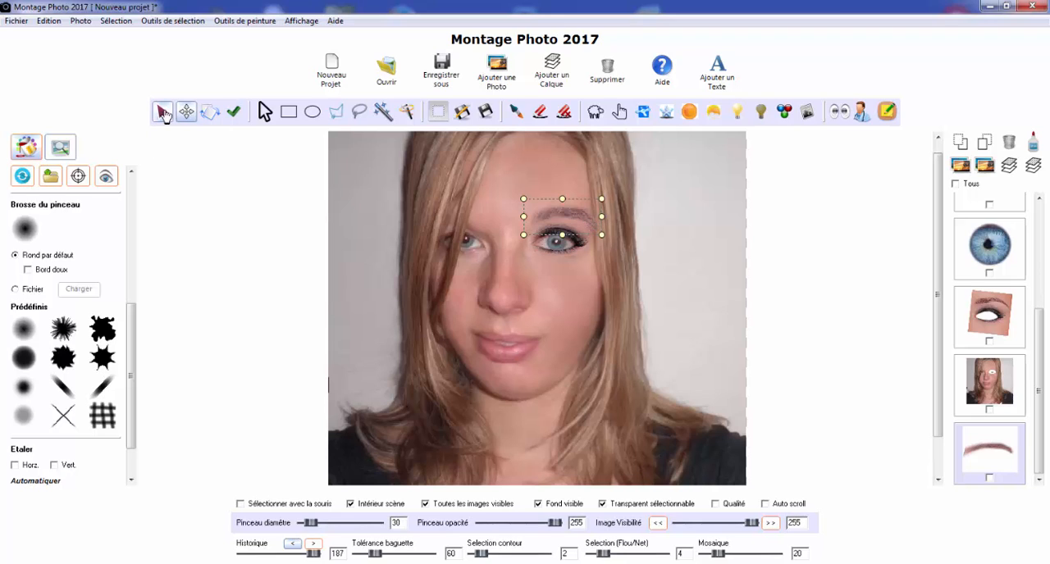
# Deselect the eyebrow, duplicate the eye-makeup photo and mirror the copy horizontally
pyautogui.click(161, 113)
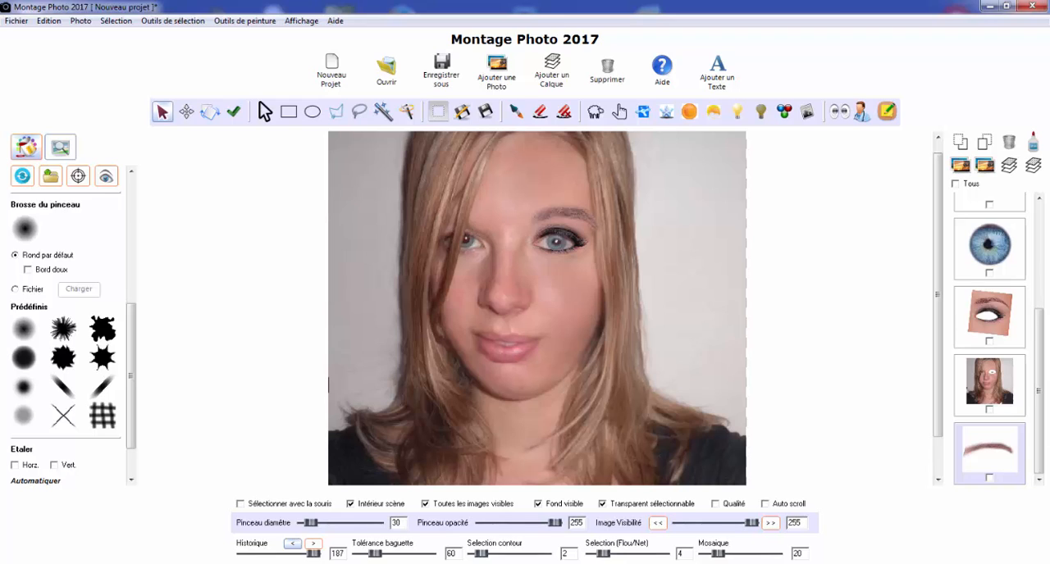
pyautogui.click(999, 334)
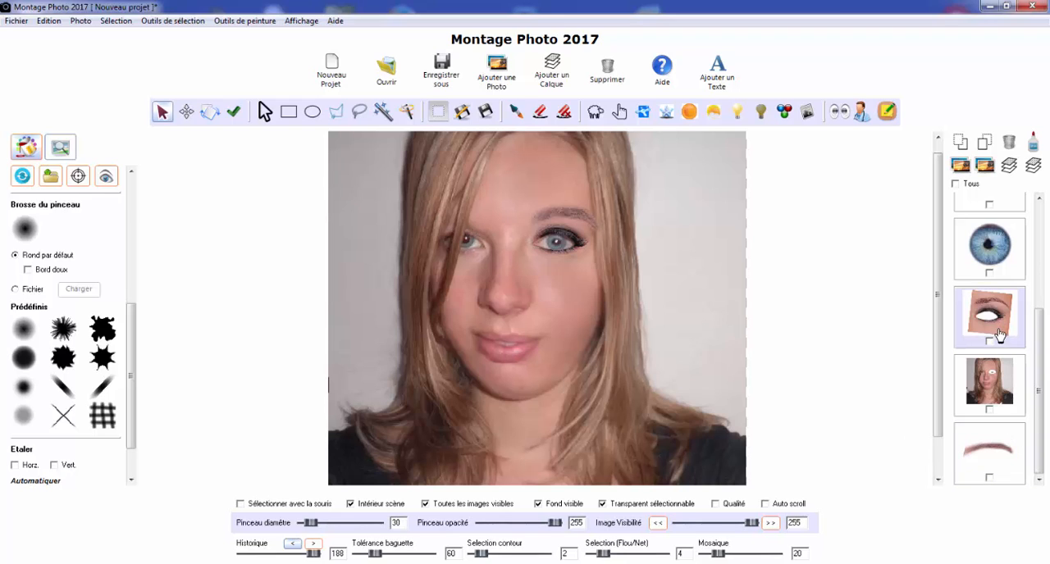
pyautogui.click(88, 24)
pyautogui.click(92, 36)
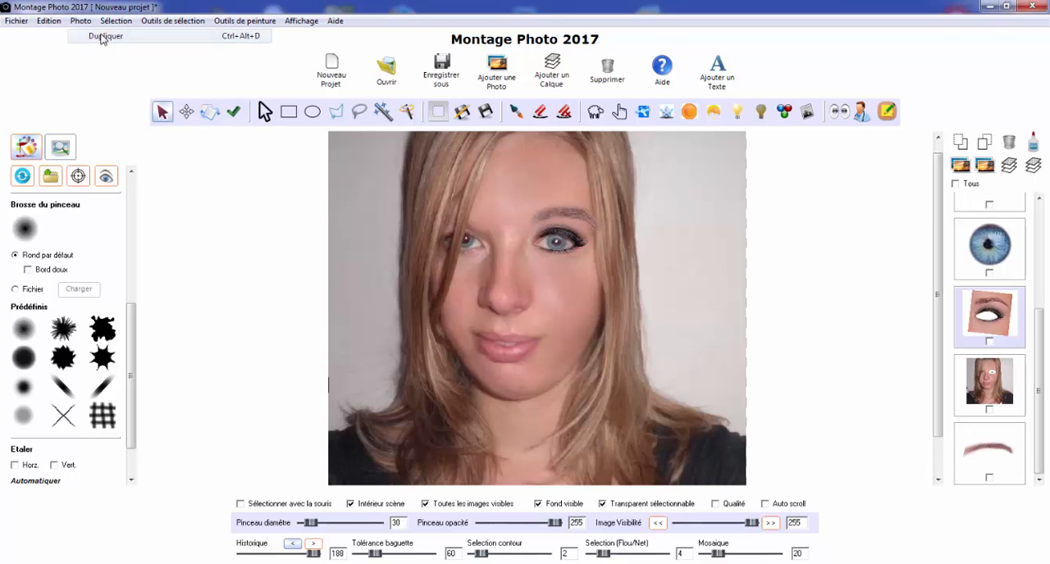
pyautogui.click(80, 20)
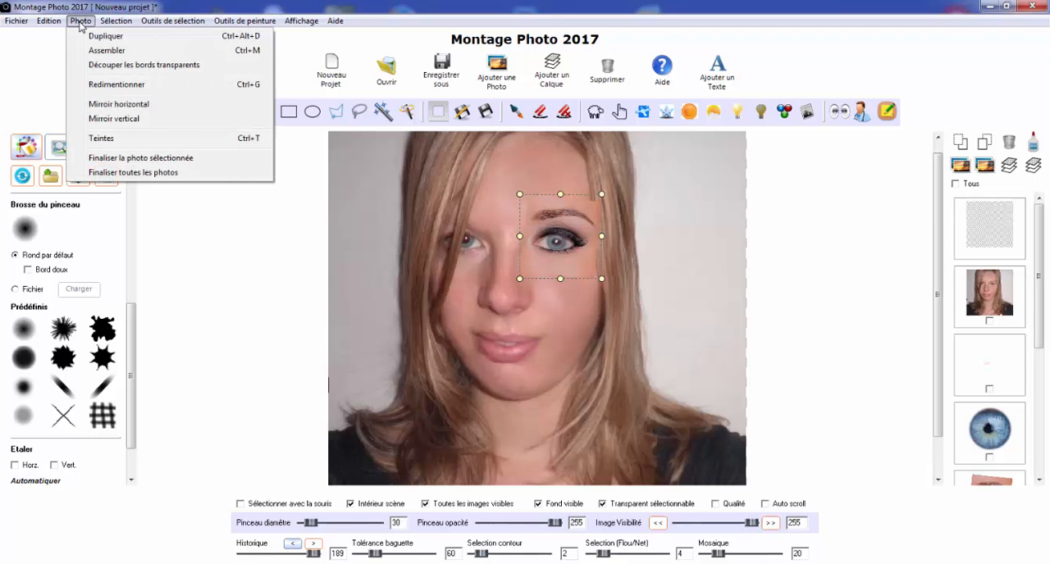
pyautogui.click(115, 104)
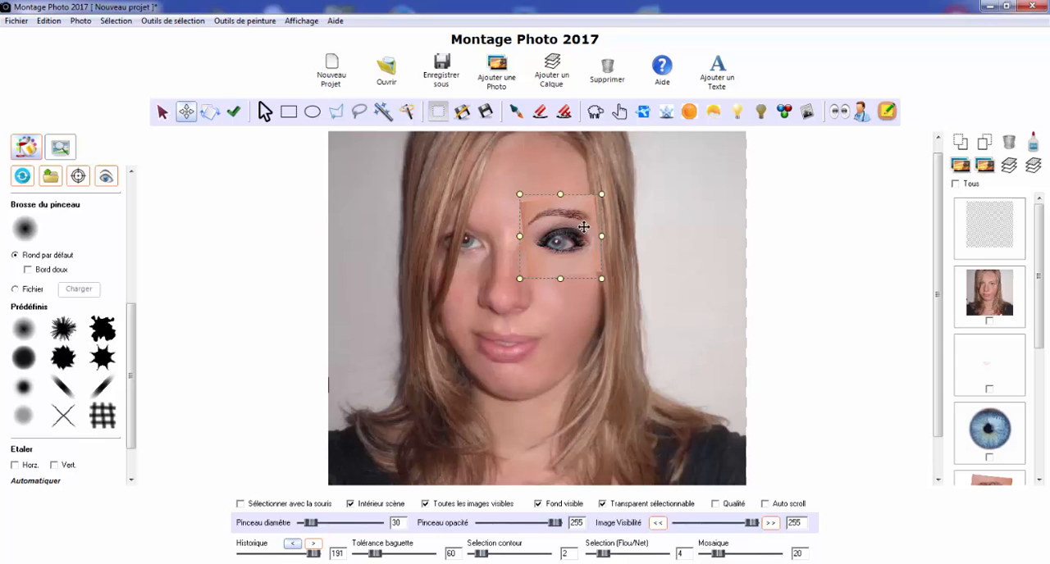
# Place the mirrored makeup over the hair-covered eye, lowering its visibility to 152 for alignment and restoring it to 255
pyautogui.moveTo(579, 228); pyautogui.dragTo(482, 227)
pyautogui.scroll(3, 482, 227)
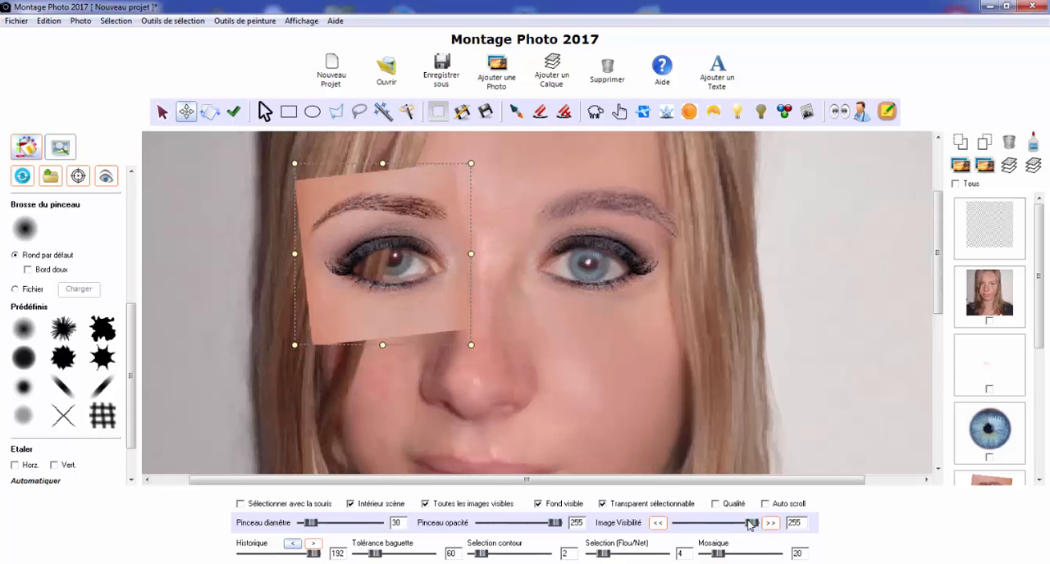
pyautogui.moveTo(749, 525); pyautogui.dragTo(721, 524)
pyautogui.moveTo(427, 216)
pyautogui.mouseDown()
pyautogui.moveTo(438, 183)
pyautogui.moveTo(420, 215)
pyautogui.mouseUp()
pyautogui.click(410, 221)
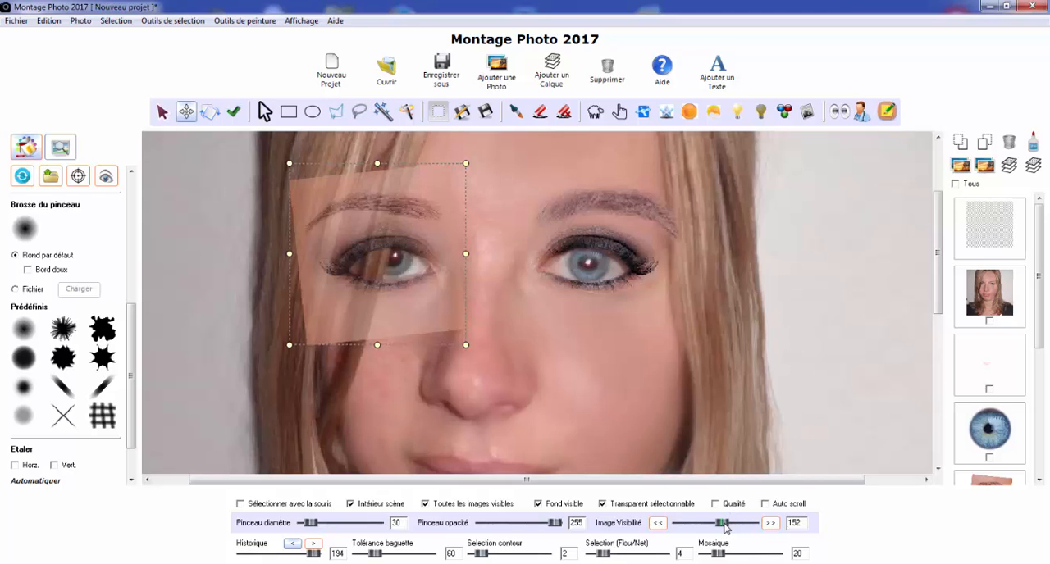
pyautogui.moveTo(723, 529); pyautogui.dragTo(757, 527)
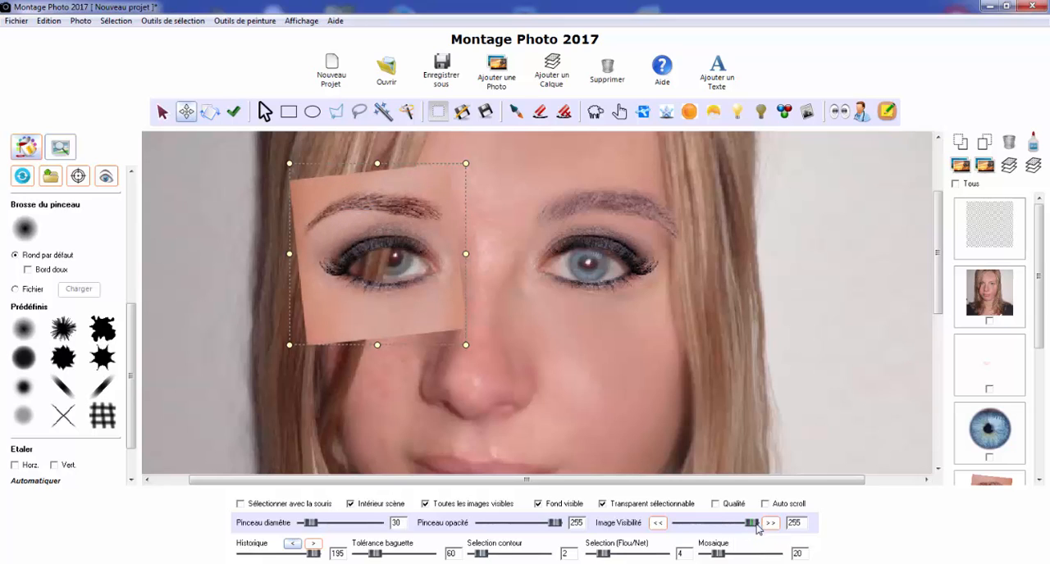
# Send the mirrored makeup layer back two levels, beneath the retouched portrait
pyautogui.click(1042, 453)
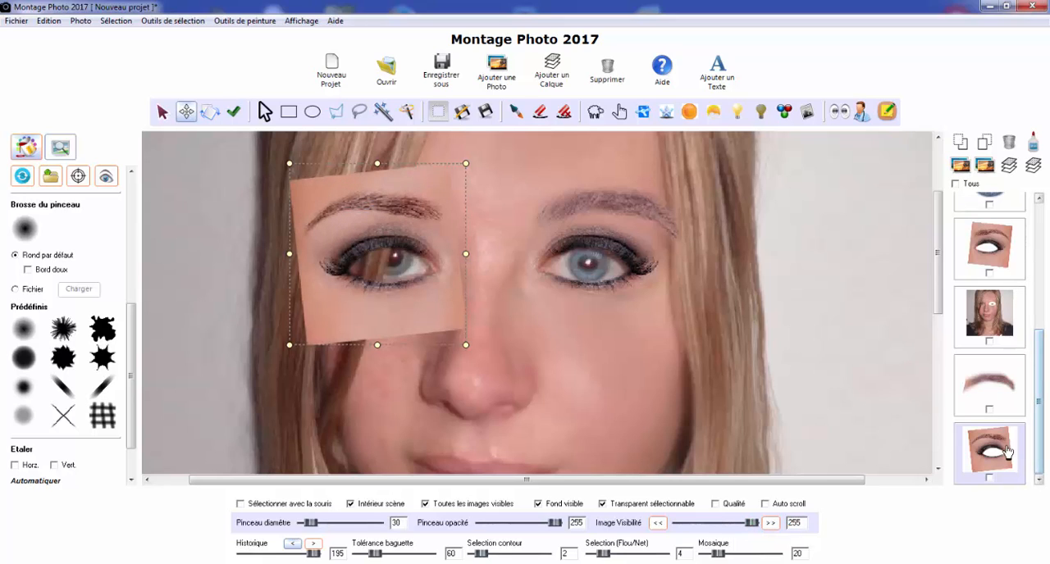
pyautogui.click(964, 144)
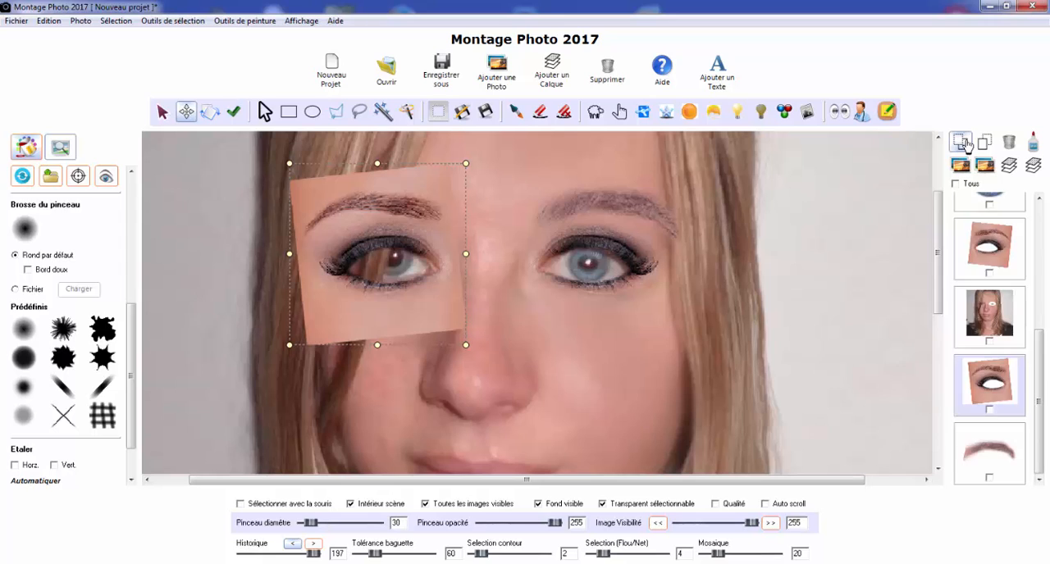
pyautogui.click(963, 144)
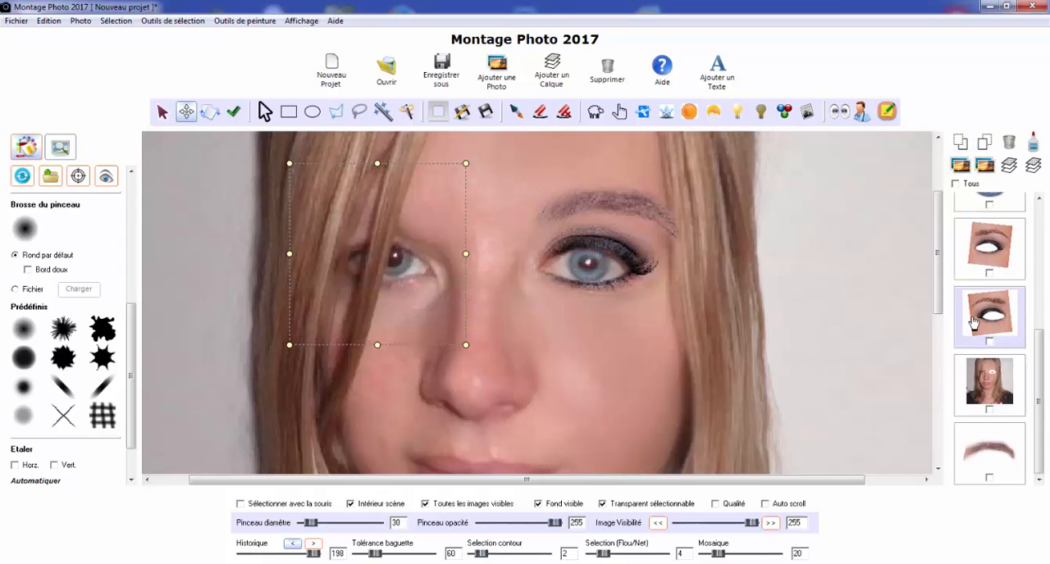
# Erase the portrait layer around the hair-covered eye with the 30 px eraser to uncover the mirrored makeup
pyautogui.click(1002, 399)
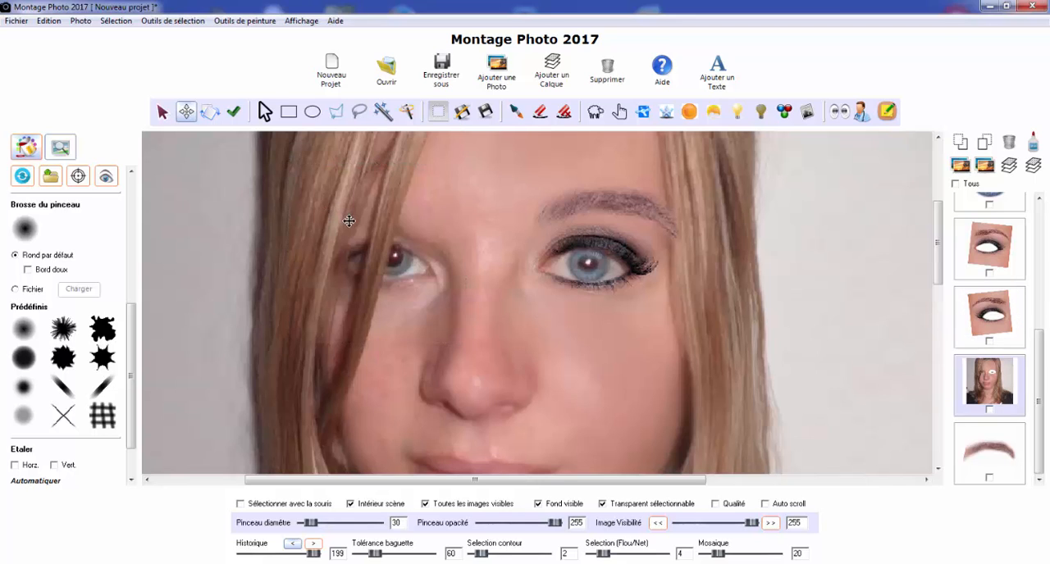
pyautogui.scroll(1, 345, 219)
pyautogui.click(541, 113)
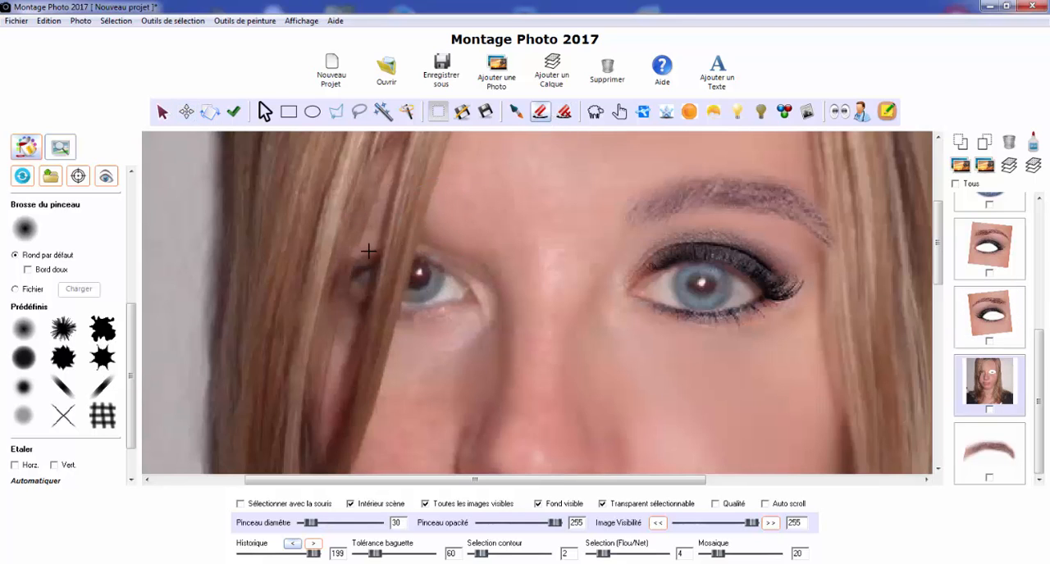
pyautogui.moveTo(352, 253)
pyautogui.mouseDown()
pyautogui.moveTo(391, 251)
pyautogui.moveTo(438, 261)
pyautogui.moveTo(463, 289)
pyautogui.moveTo(458, 307)
pyautogui.moveTo(371, 314)
pyautogui.moveTo(339, 290)
pyautogui.moveTo(412, 279)
pyautogui.moveTo(414, 267)
pyautogui.moveTo(321, 283)
pyautogui.moveTo(410, 259)
pyautogui.moveTo(459, 266)
pyautogui.moveTo(447, 244)
pyautogui.moveTo(427, 242)
pyautogui.moveTo(464, 276)
pyautogui.mouseUp()
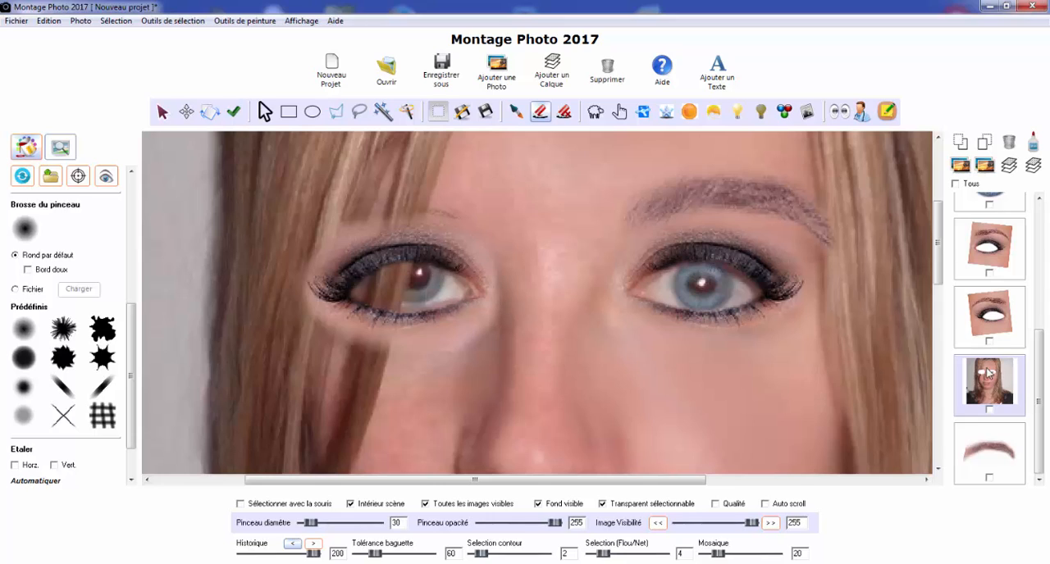
# Restore the erased hair strands below the outer eye with the restoring eraser and a soft brush edge
pyautogui.click(566, 114)
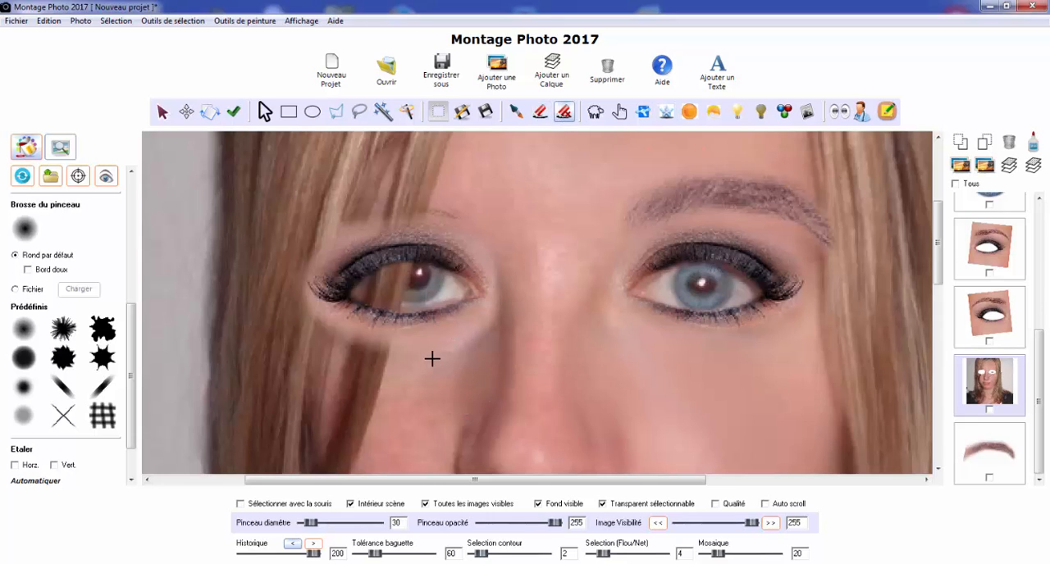
pyautogui.moveTo(432, 358); pyautogui.dragTo(424, 361)
pyautogui.scroll(-2, 67, 398)
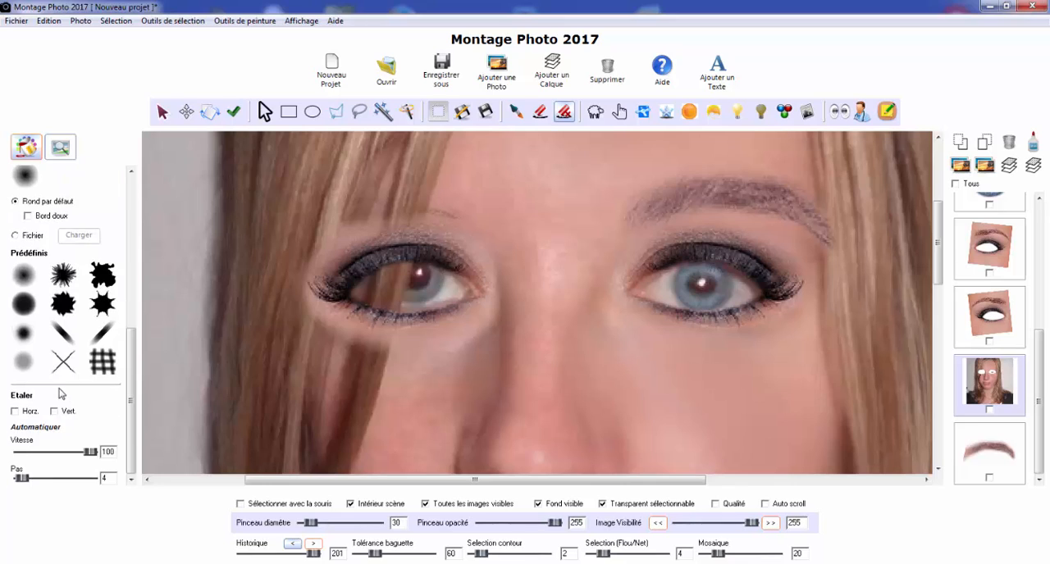
pyautogui.scroll(2, 54, 373)
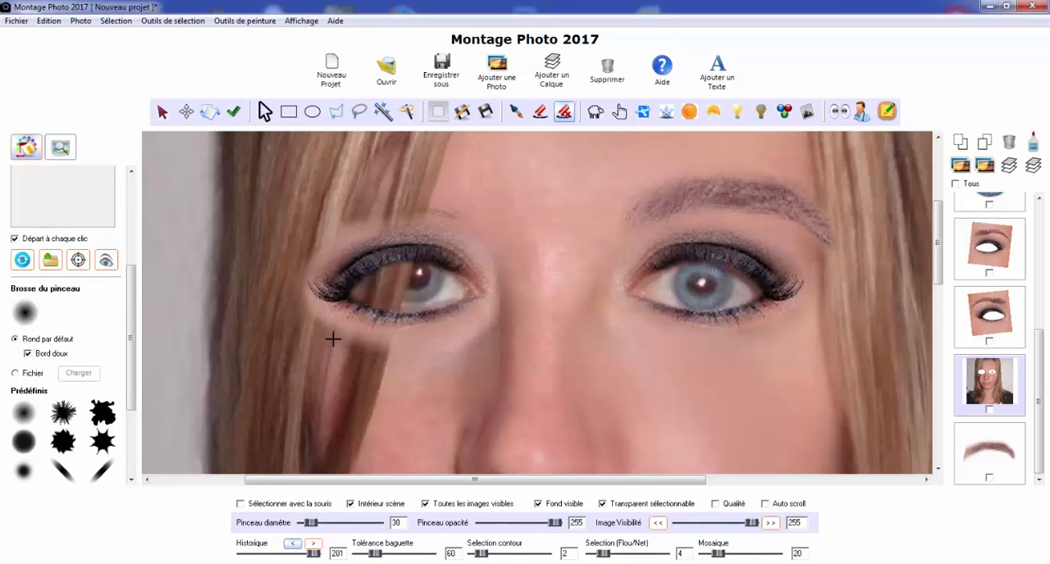
pyautogui.moveTo(336, 331)
pyautogui.mouseDown()
pyautogui.moveTo(359, 361)
pyautogui.moveTo(365, 346)
pyautogui.moveTo(362, 363)
pyautogui.moveTo(393, 363)
pyautogui.moveTo(396, 347)
pyautogui.moveTo(422, 371)
pyautogui.moveTo(282, 331)
pyautogui.mouseUp()
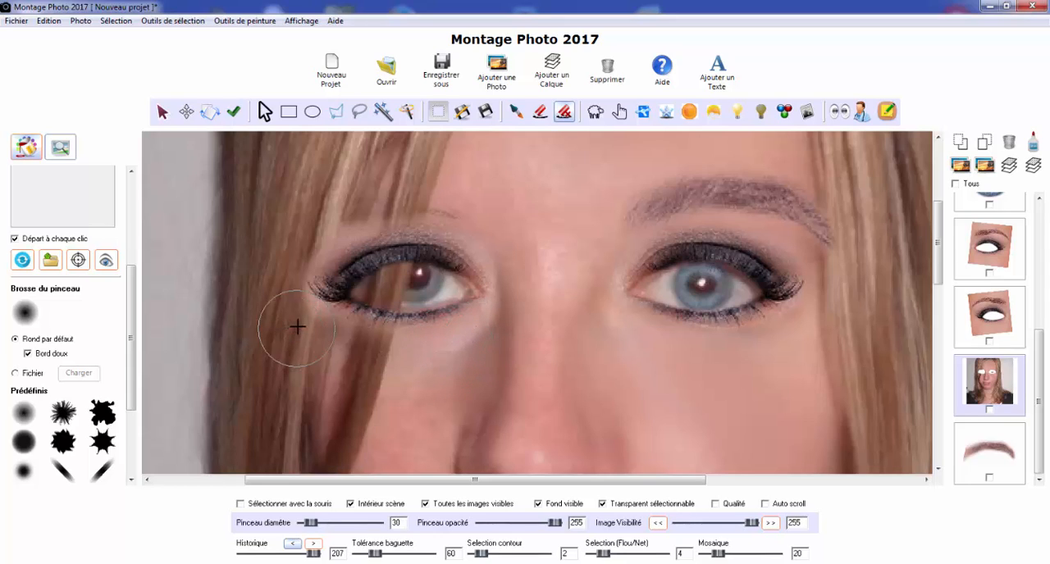
# Restore the erased hair and skin above the newly made-up eye and beside the bridge of the nose
pyautogui.moveTo(301, 201)
pyautogui.mouseDown()
pyautogui.moveTo(321, 228)
pyautogui.moveTo(345, 199)
pyautogui.moveTo(350, 210)
pyautogui.moveTo(382, 198)
pyautogui.moveTo(347, 207)
pyautogui.mouseUp()
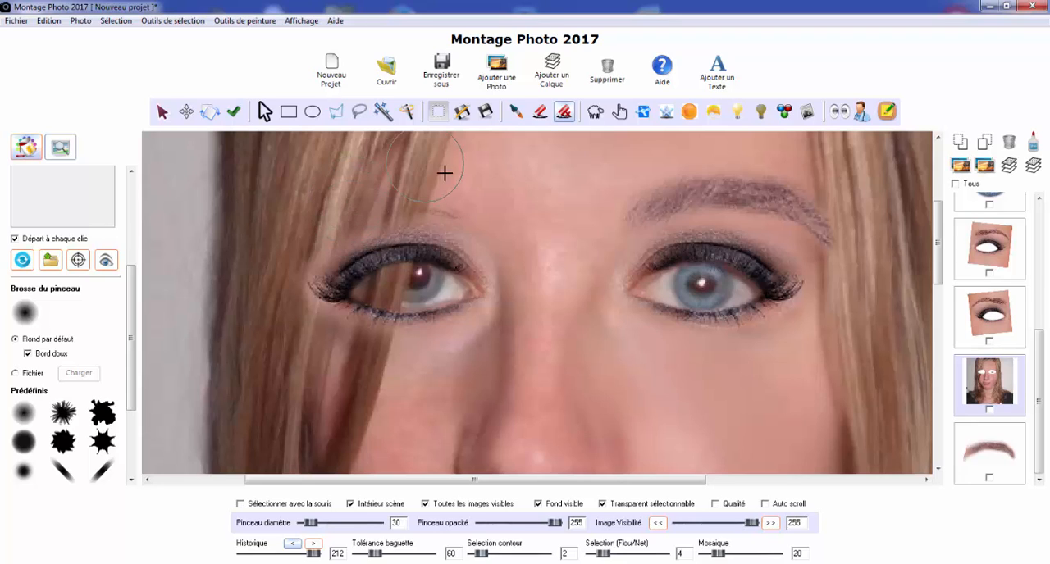
pyautogui.moveTo(435, 193); pyautogui.dragTo(435, 199)
pyautogui.click(471, 215)
pyautogui.click(499, 235)
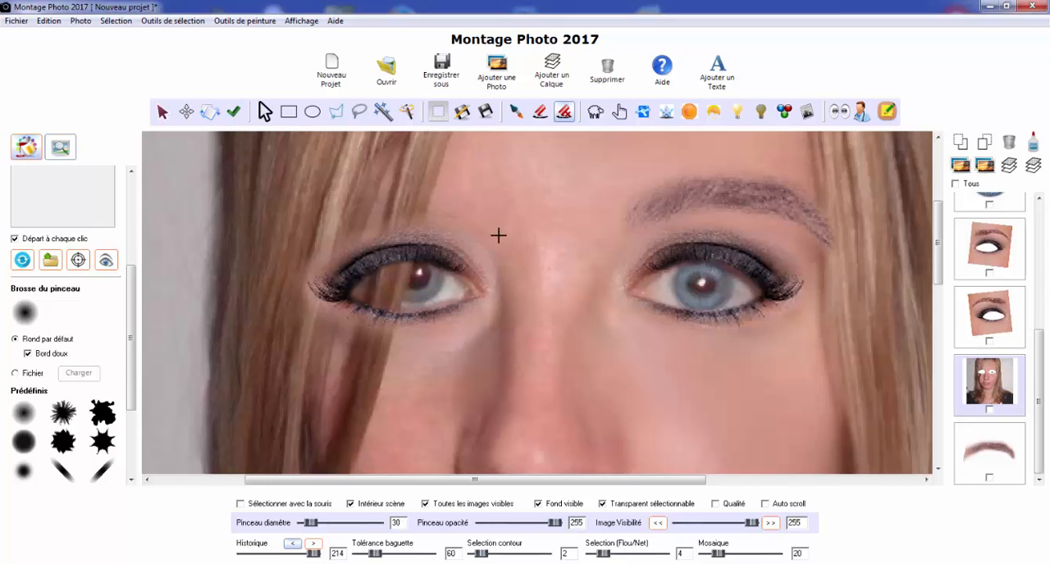
pyautogui.click(519, 275)
pyautogui.click(362, 167)
# Restore the hair around the outer corner and underside of the newly made-up eye, blending the makeup edges
pyautogui.click(301, 229)
pyautogui.click(319, 234)
pyautogui.click(293, 257)
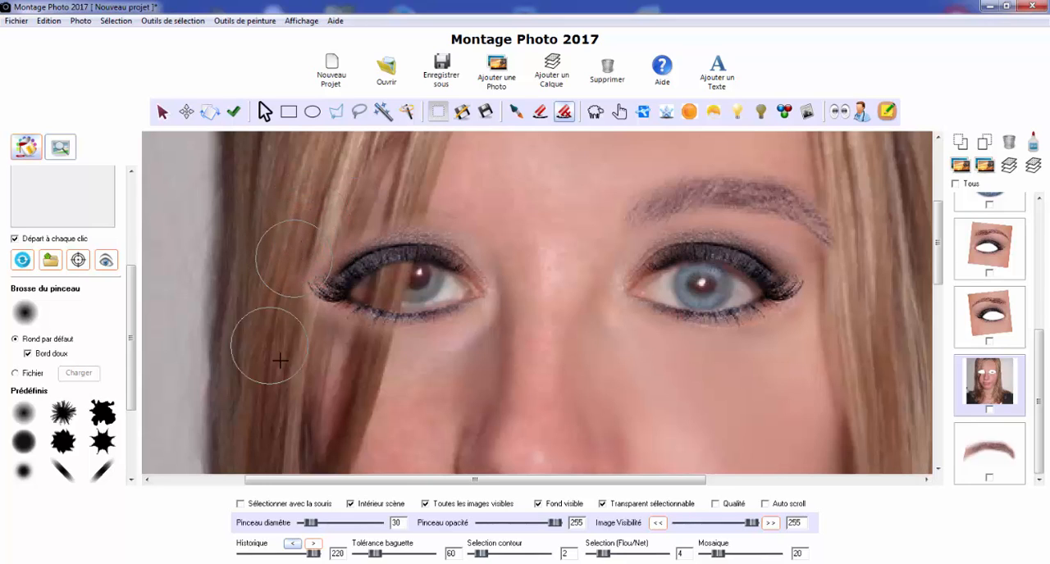
pyautogui.moveTo(280, 361)
pyautogui.mouseDown()
pyautogui.moveTo(307, 312)
pyautogui.moveTo(294, 306)
pyautogui.mouseUp()
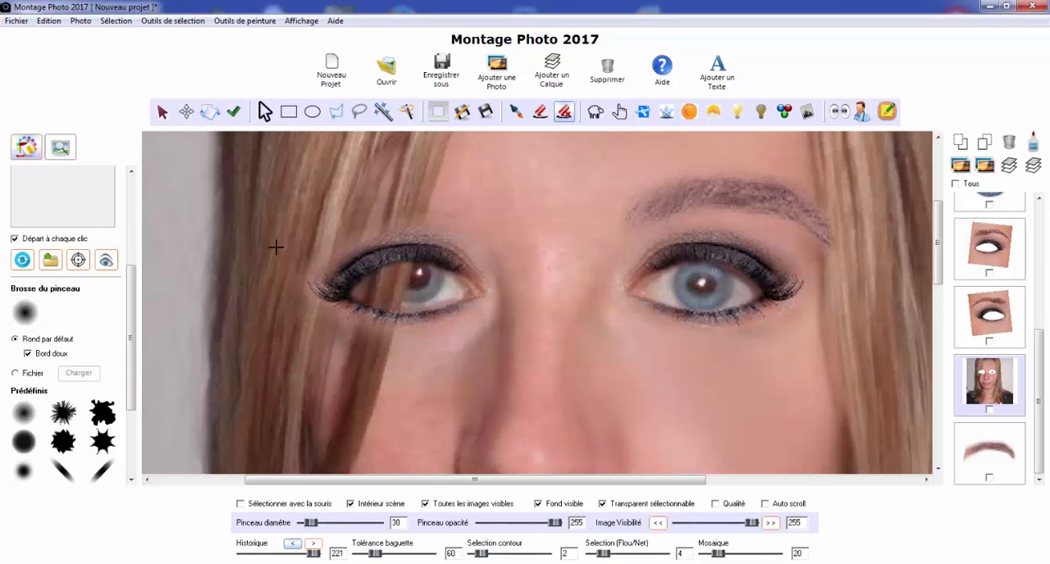
pyautogui.moveTo(276, 247)
pyautogui.mouseDown()
pyautogui.moveTo(300, 255)
pyautogui.moveTo(291, 296)
pyautogui.mouseUp()
pyautogui.click(293, 261)
pyautogui.click(342, 326)
pyautogui.click(388, 345)
pyautogui.click(359, 362)
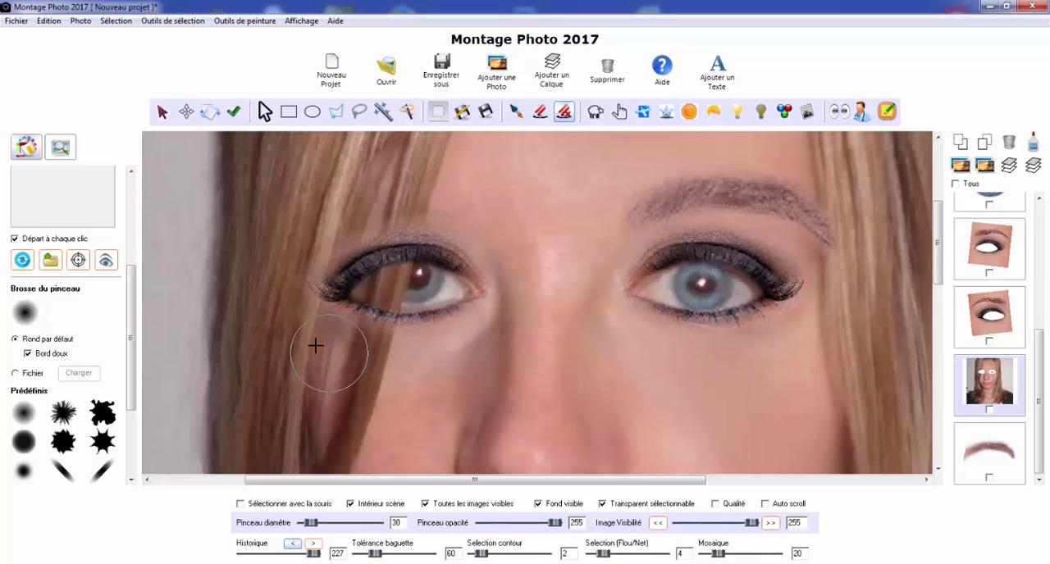
pyautogui.click(349, 355)
# Turn off the soft brush edge, set the brush diameter to 17 and touch up the area just above the eyelid
pyautogui.click(28, 353)
pyautogui.click(498, 407)
pyautogui.moveTo(314, 525); pyautogui.dragTo(310, 524)
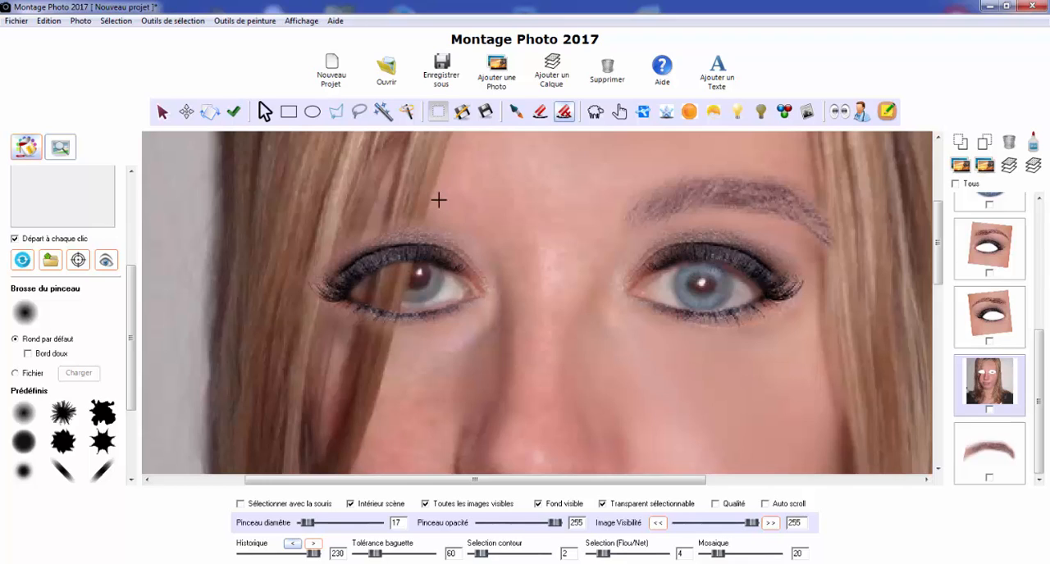
pyautogui.click(383, 230)
# Select the mirrored makeup layer and hide all other images to inspect it on its own
pyautogui.click(992, 322)
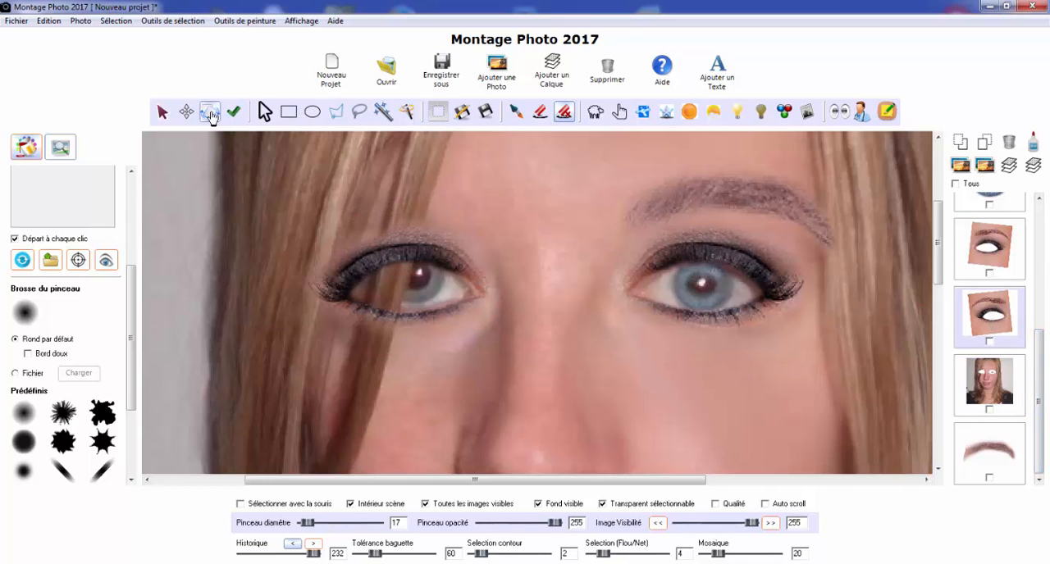
pyautogui.click(185, 112)
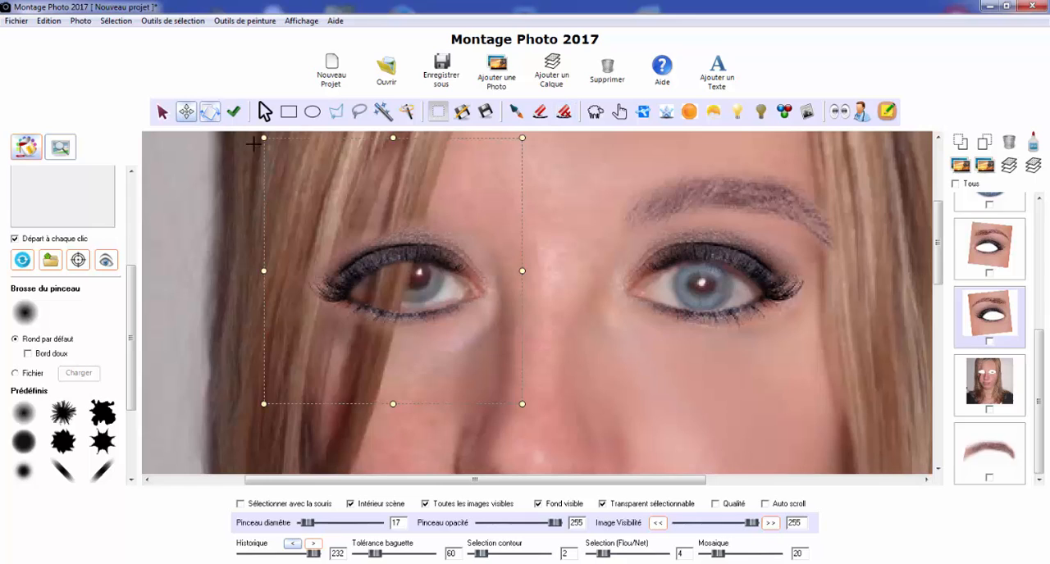
pyautogui.click(990, 246)
pyautogui.click(1001, 318)
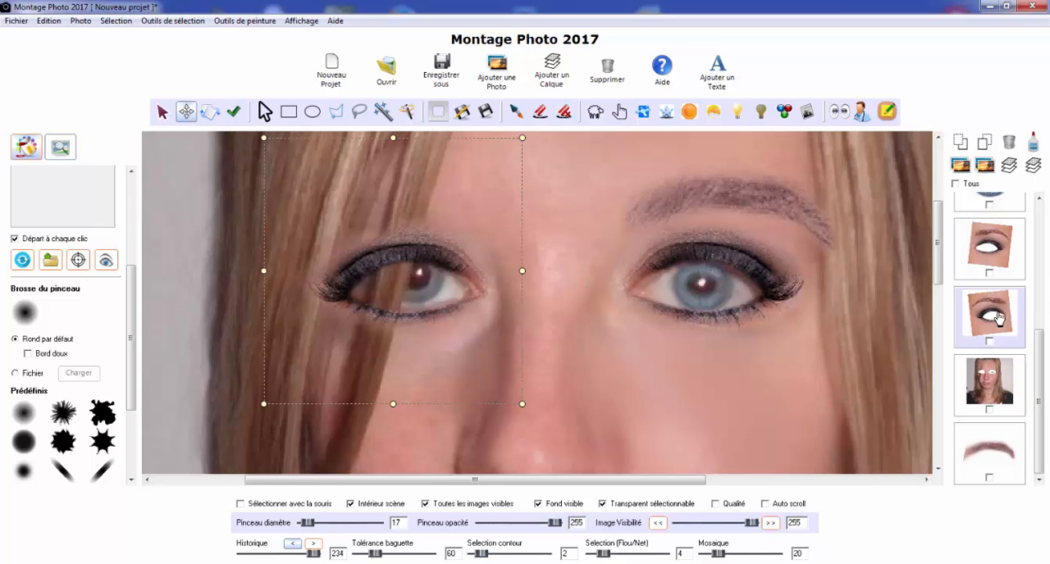
pyautogui.click(483, 509)
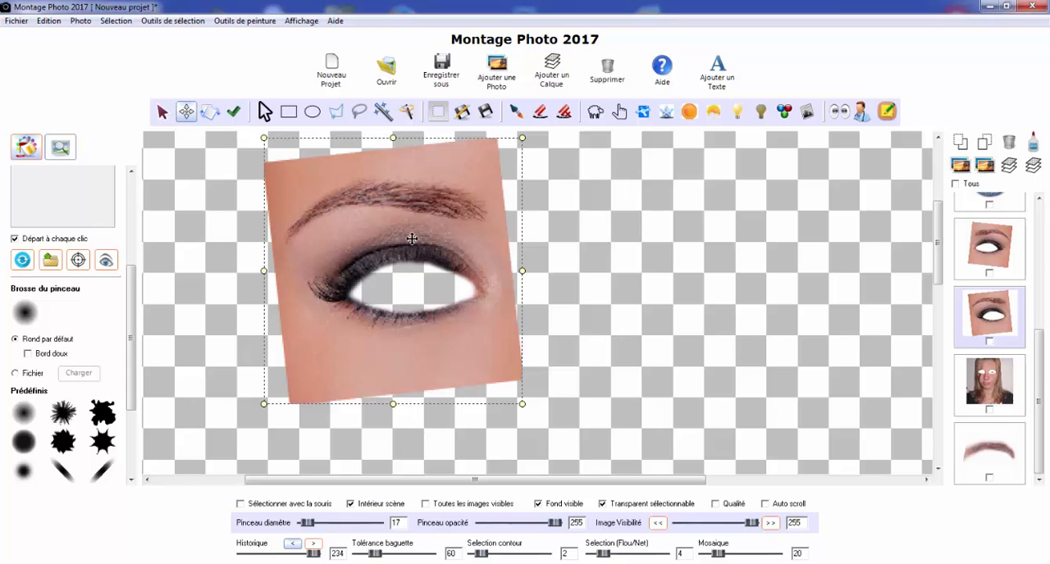
# Isolate the portrait layer, erase leftover traces inside the newly opened eye area, and compare it with all images visible
pyautogui.click(1011, 377)
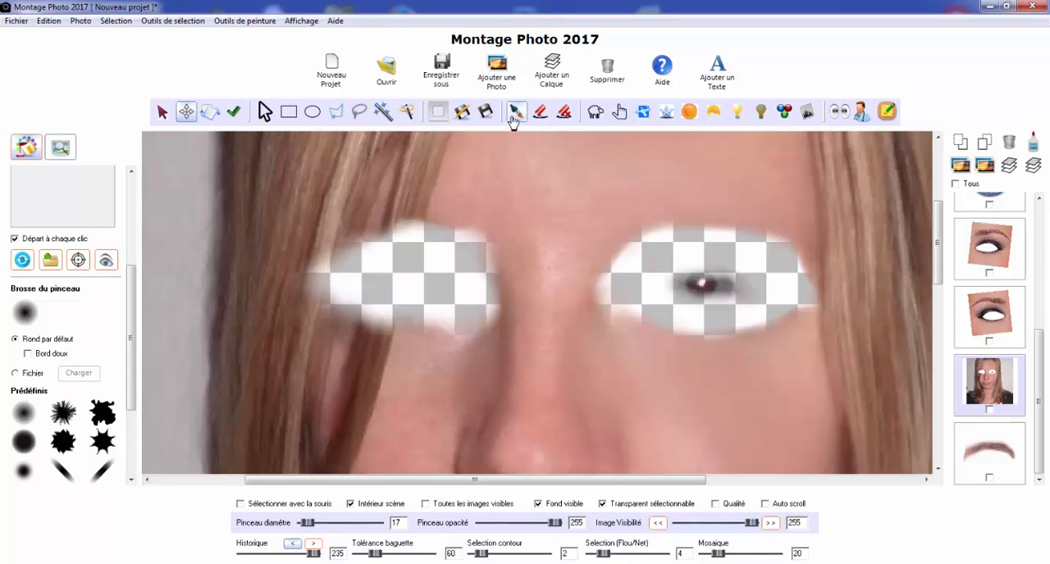
pyautogui.click(540, 111)
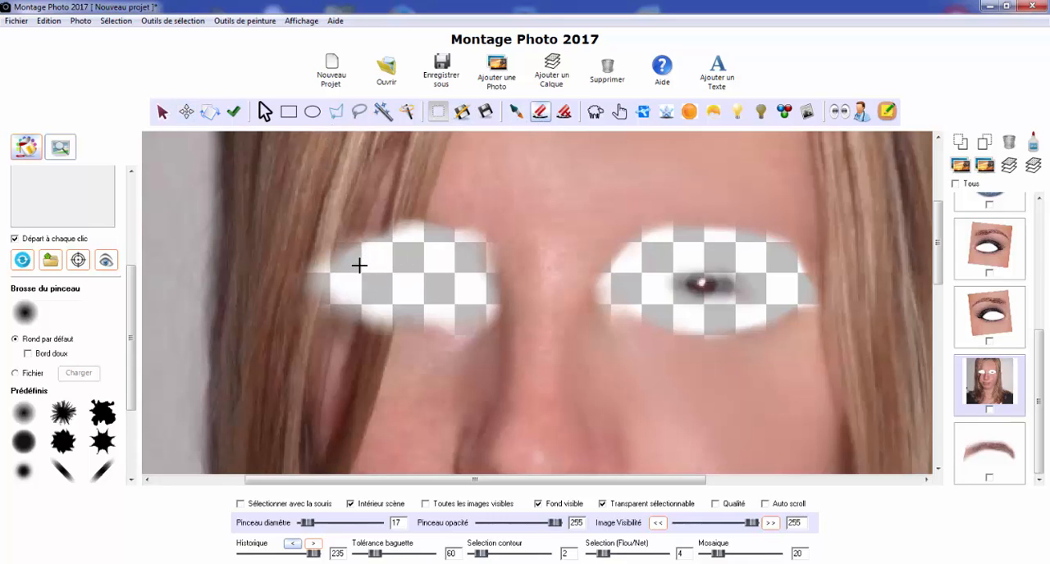
pyautogui.moveTo(359, 265)
pyautogui.mouseDown()
pyautogui.moveTo(370, 258)
pyautogui.moveTo(375, 277)
pyautogui.mouseUp()
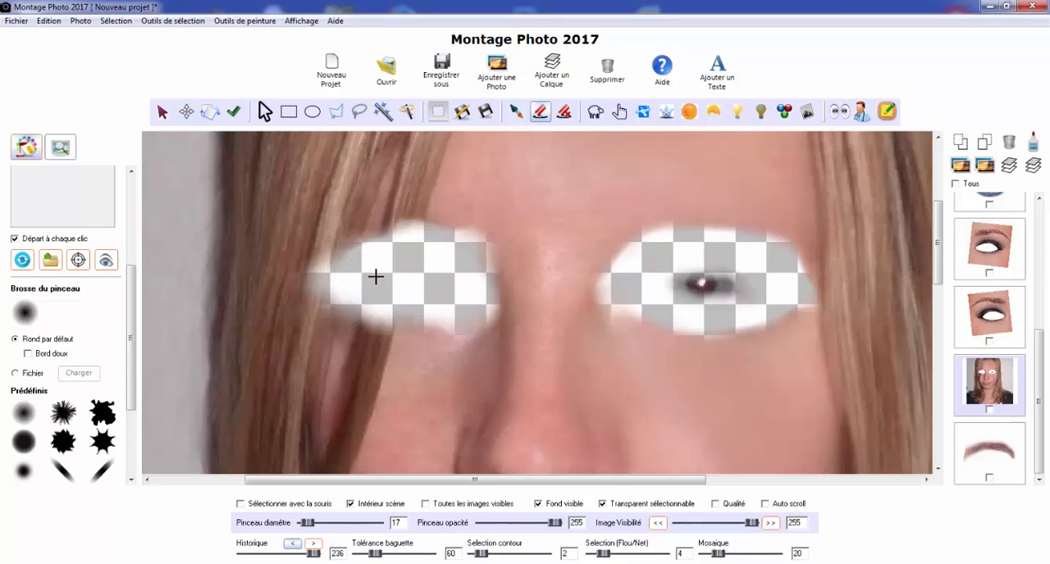
pyautogui.click(461, 505)
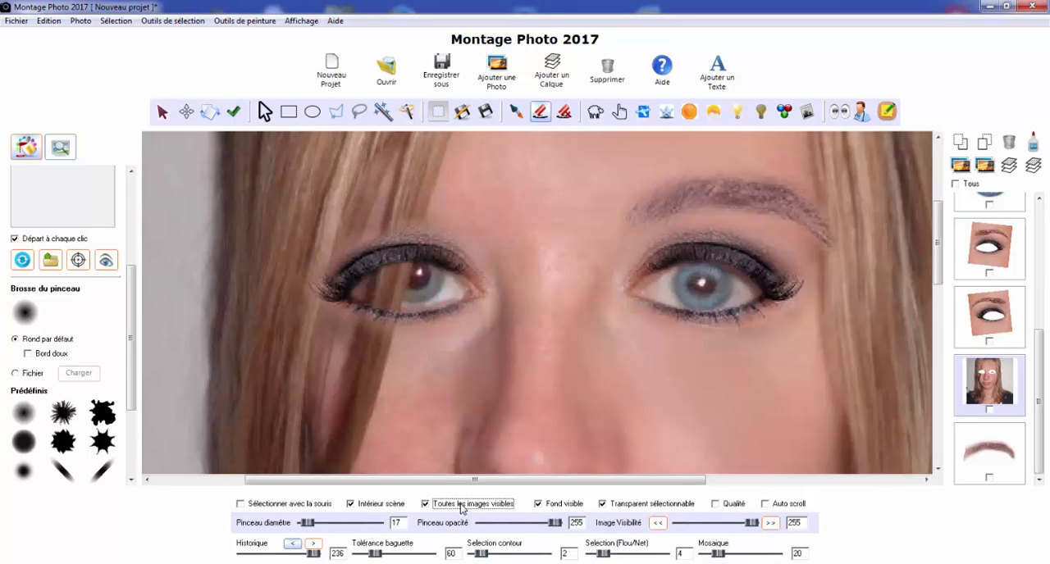
pyautogui.click(461, 507)
pyautogui.click(461, 506)
pyautogui.click(461, 506)
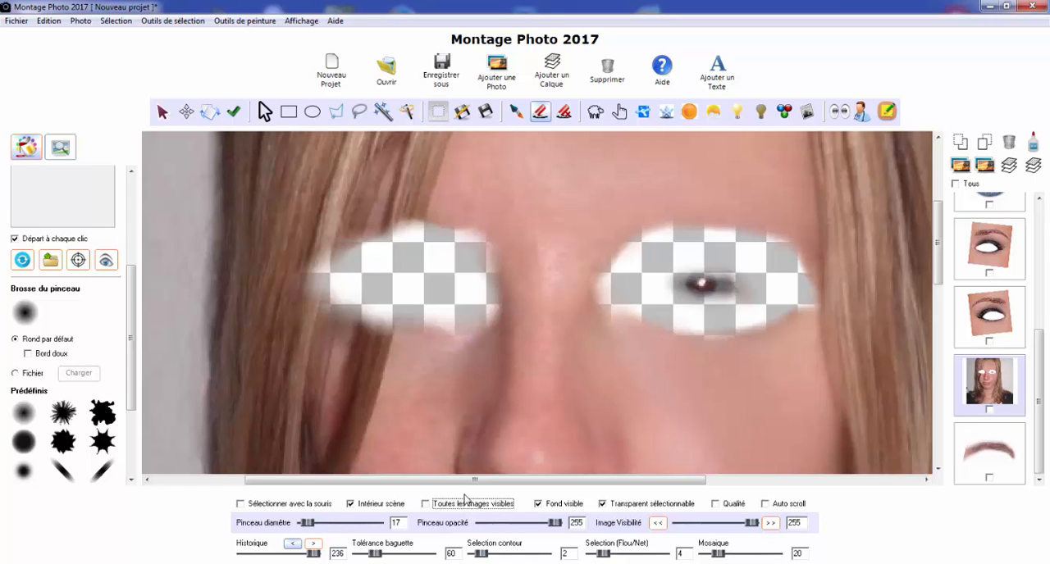
pyautogui.click(461, 505)
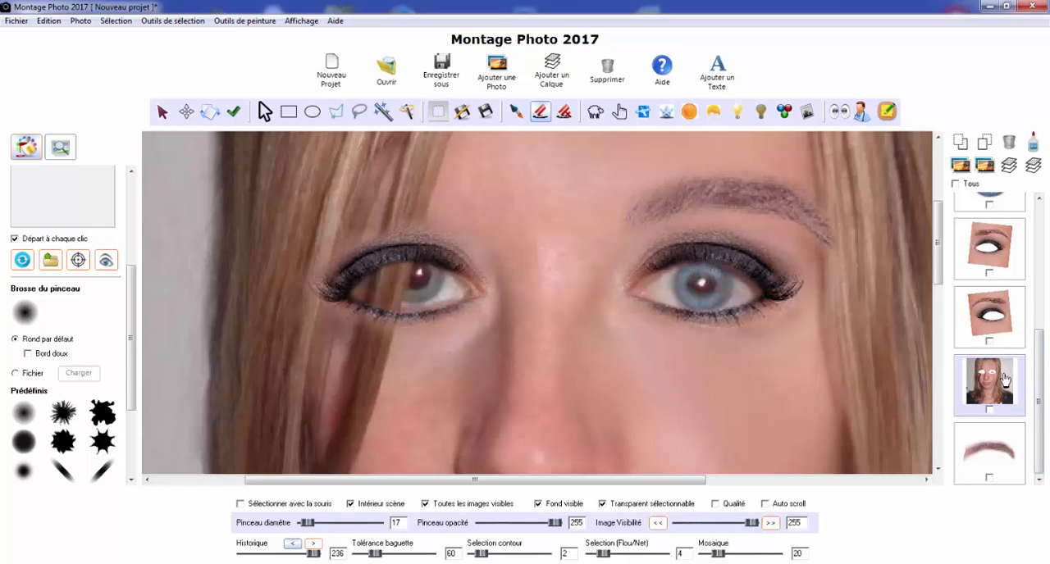
# Duplicate the blue iris, mirror the copy horizontally and place it over the iris of the partly hair-covered eye
pyautogui.click(1043, 314)
pyautogui.click(1004, 412)
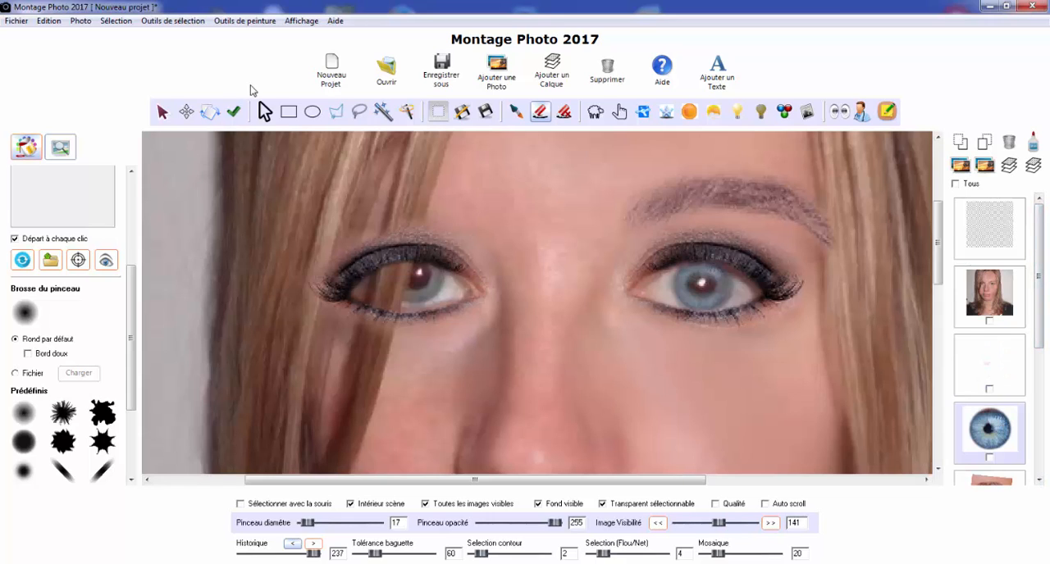
pyautogui.click(81, 22)
pyautogui.click(92, 36)
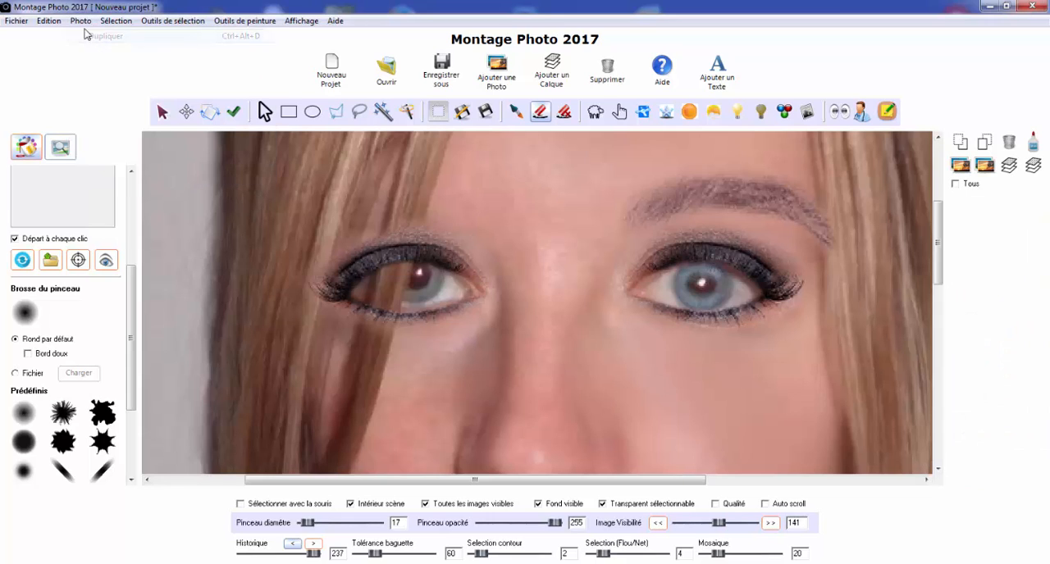
pyautogui.click(82, 22)
pyautogui.click(119, 104)
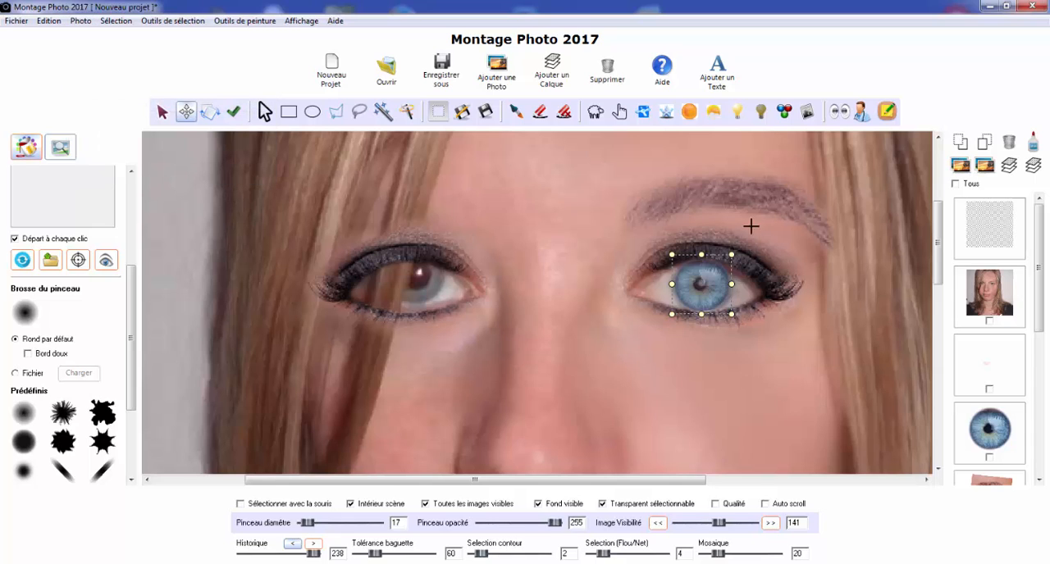
pyautogui.moveTo(713, 284); pyautogui.dragTo(429, 277)
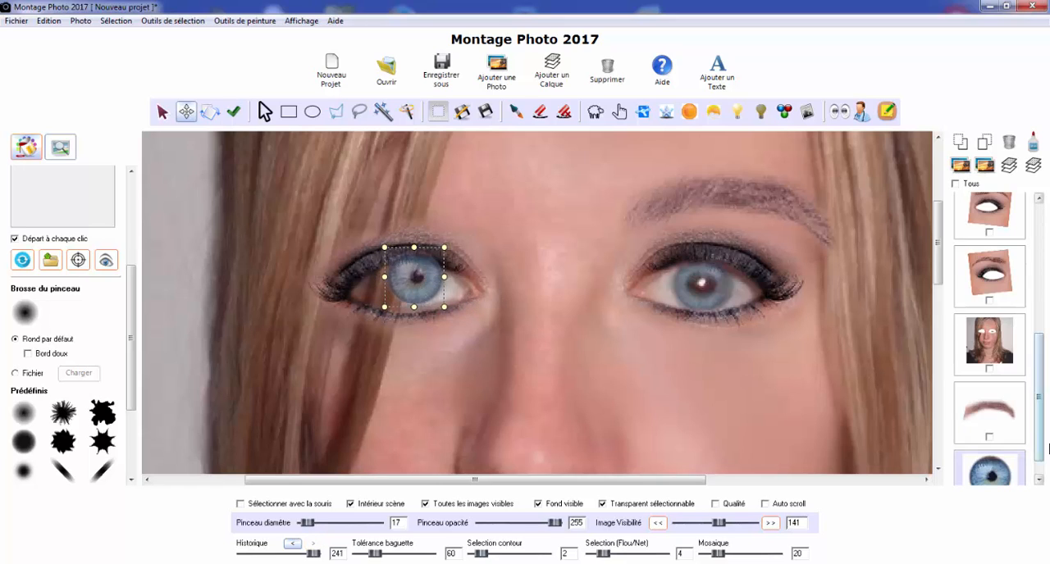
# Send the copied iris back three levels, behind the eyebrow, the portrait and the adjacent eye makeup layer
pyautogui.click(960, 145)
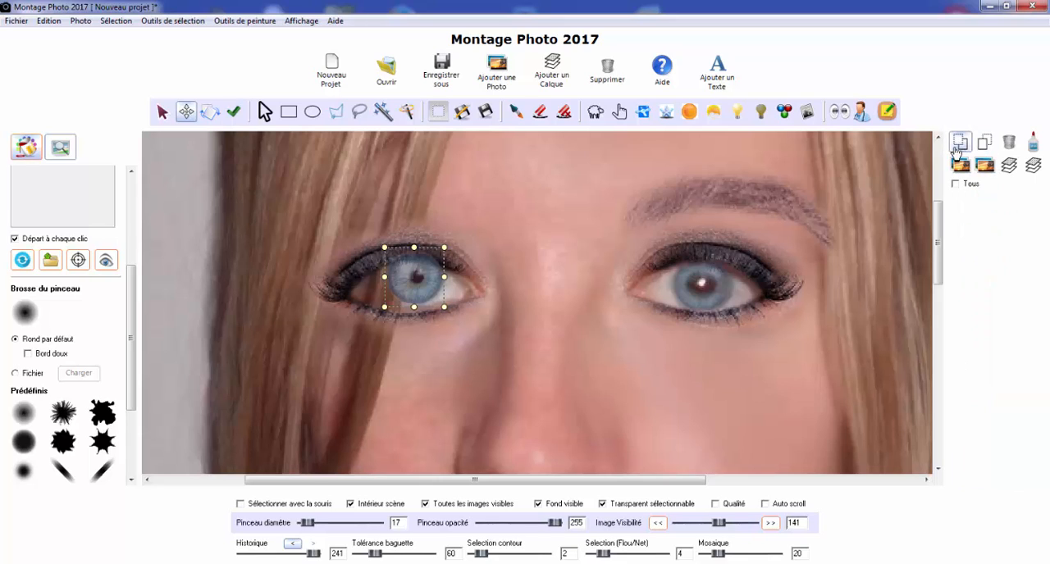
pyautogui.click(960, 145)
pyautogui.click(959, 144)
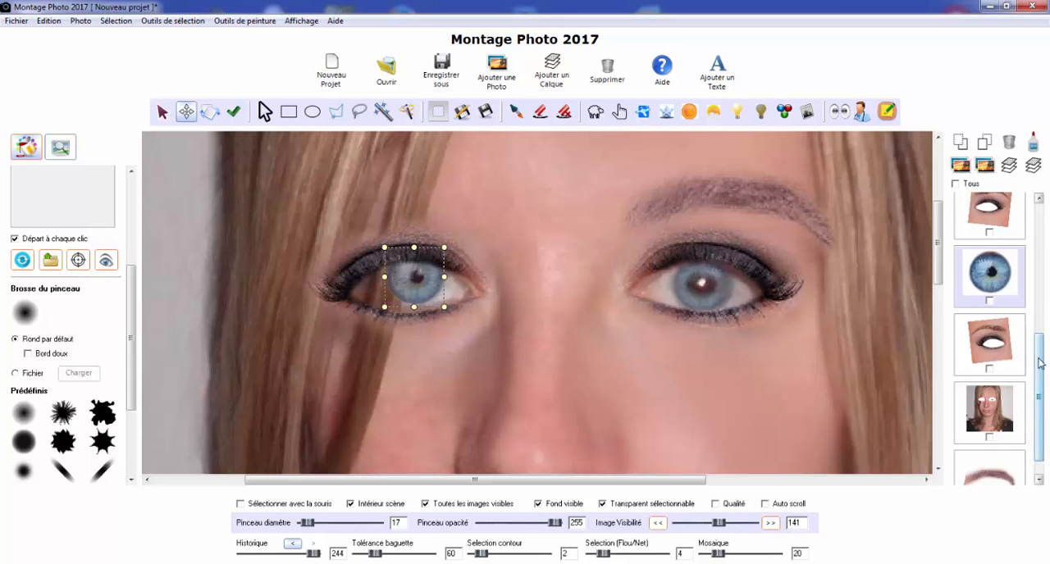
# Duplicate the eyebrow layer and mirror the copy horizontally
pyautogui.moveTo(1040, 392); pyautogui.dragTo(1040, 408)
pyautogui.click(1001, 450)
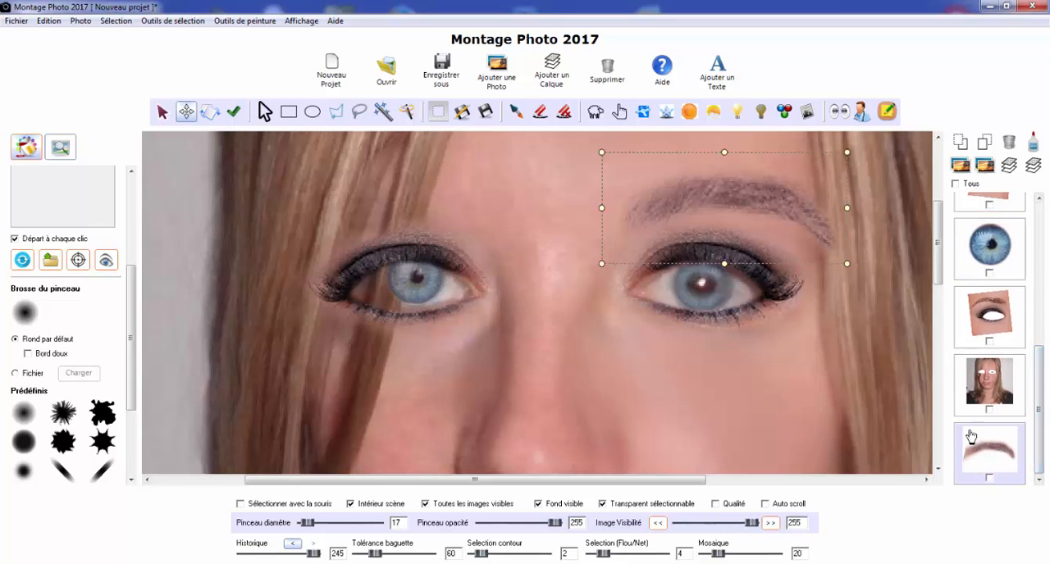
pyautogui.click(116, 21)
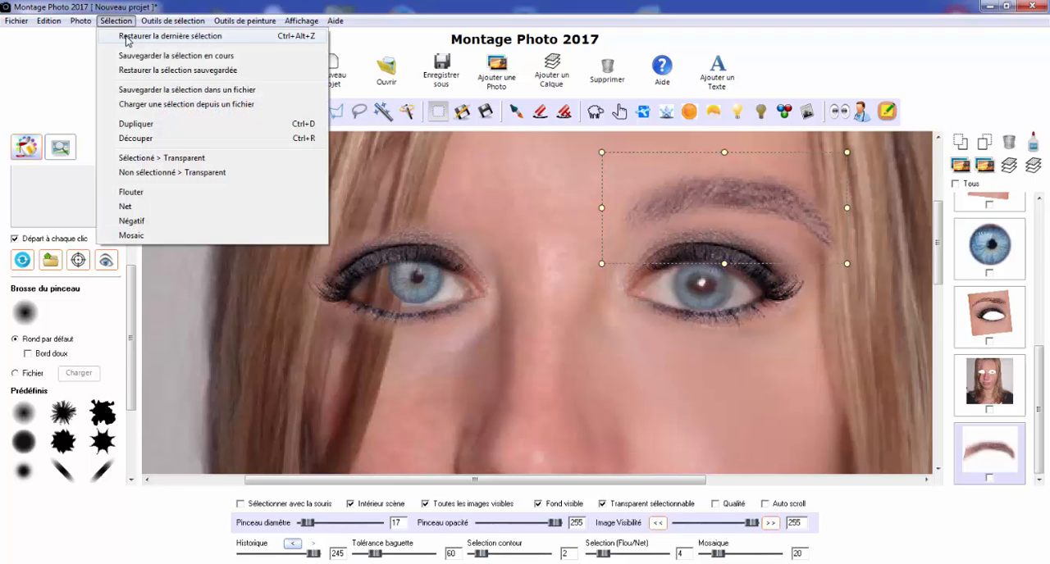
pyautogui.moveTo(81, 20)
pyautogui.click(98, 38)
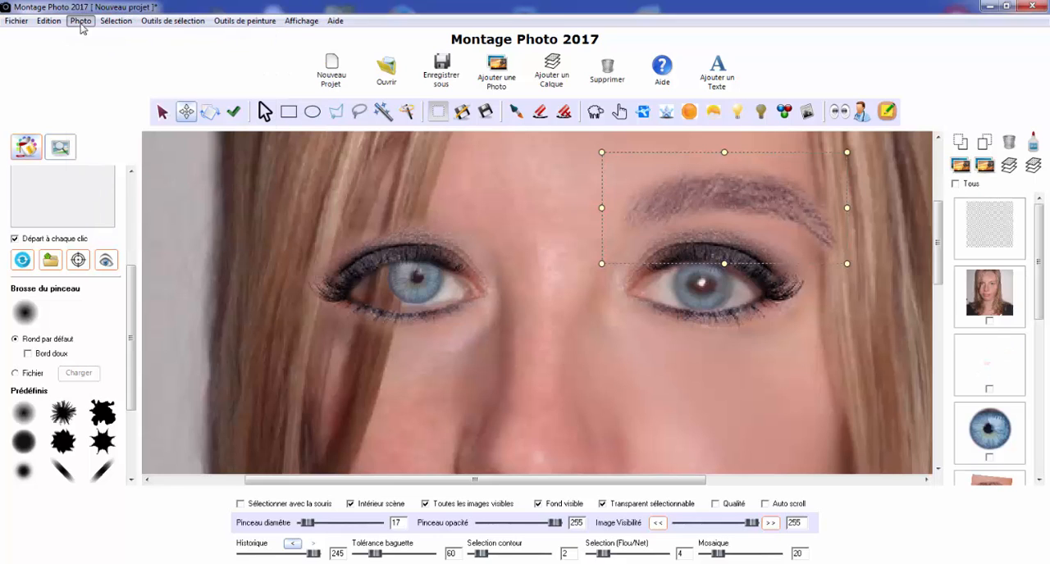
pyautogui.click(81, 21)
pyautogui.click(115, 104)
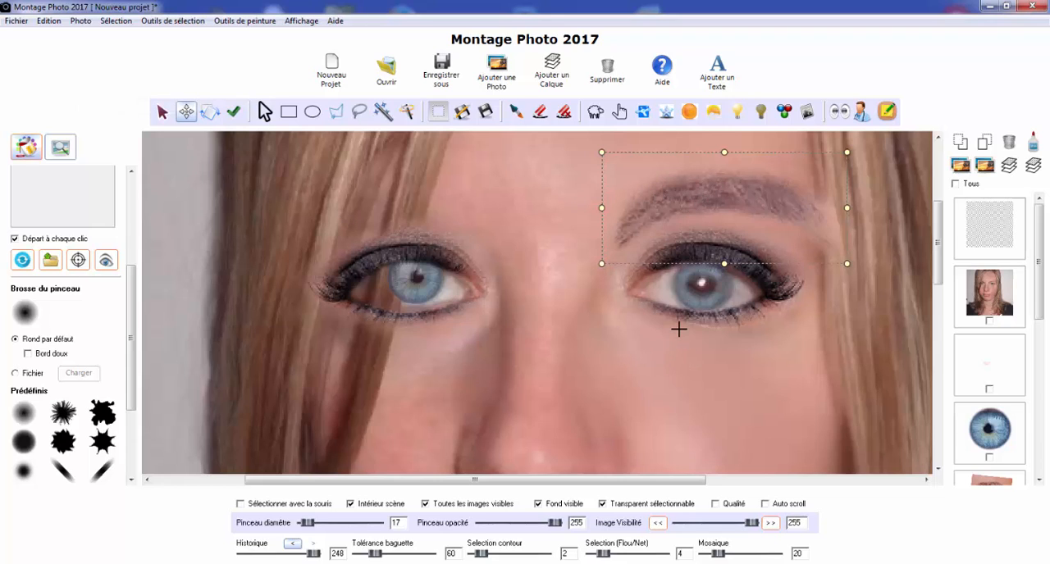
# Move the mirrored eyebrow horizontally across the face until it sits above the partly hair-covered eye
pyautogui.press('Left')
pyautogui.press('Left')
pyautogui.press('Left')
pyautogui.press('Left')
pyautogui.press('Left')
pyautogui.press('Left')
pyautogui.press('Left')
pyautogui.press('Left')
pyautogui.press('Left')
pyautogui.press('Left')
pyautogui.press('Left')
pyautogui.press('Left')
pyautogui.press('Left')
pyautogui.press('Left')
pyautogui.press('Left')
pyautogui.press('Left')
pyautogui.press('Left')
pyautogui.press('Left')
pyautogui.press('Left')
pyautogui.press('Left')
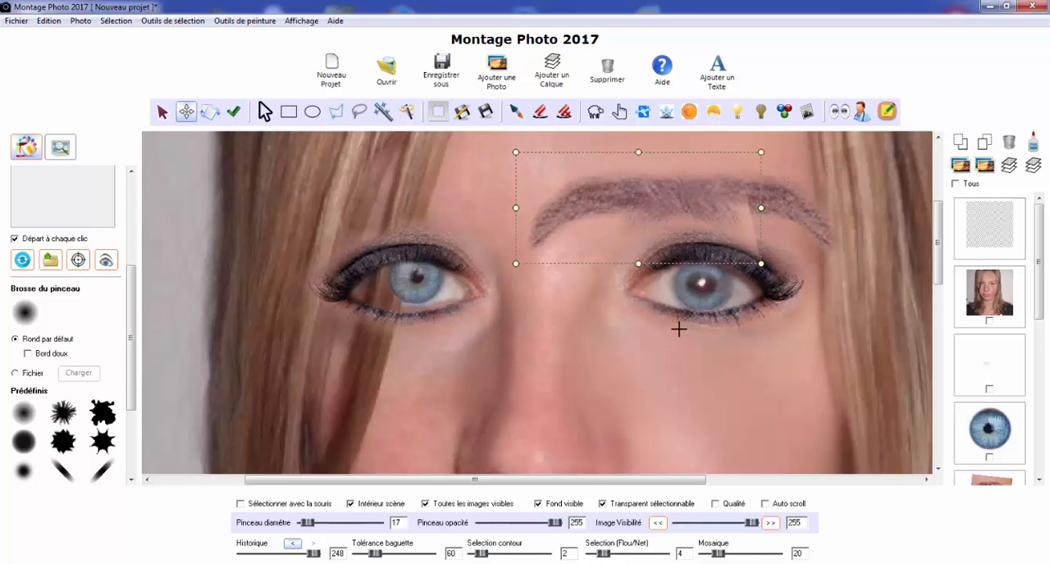
pyautogui.press('Left')
pyautogui.press('Left')
pyautogui.press('Left')
pyautogui.press('Left')
pyautogui.press('Left')
pyautogui.press('Left')
pyautogui.press('Left')
pyautogui.press('Left')
pyautogui.press('Left')
pyautogui.press('Left')
pyautogui.press('Left')
pyautogui.press('Left')
pyautogui.press('Left')
pyautogui.press('Left')
pyautogui.press('Left')
pyautogui.press('Left')
pyautogui.press('Left')
pyautogui.press('Left')
pyautogui.press('Left')
pyautogui.press('Left')
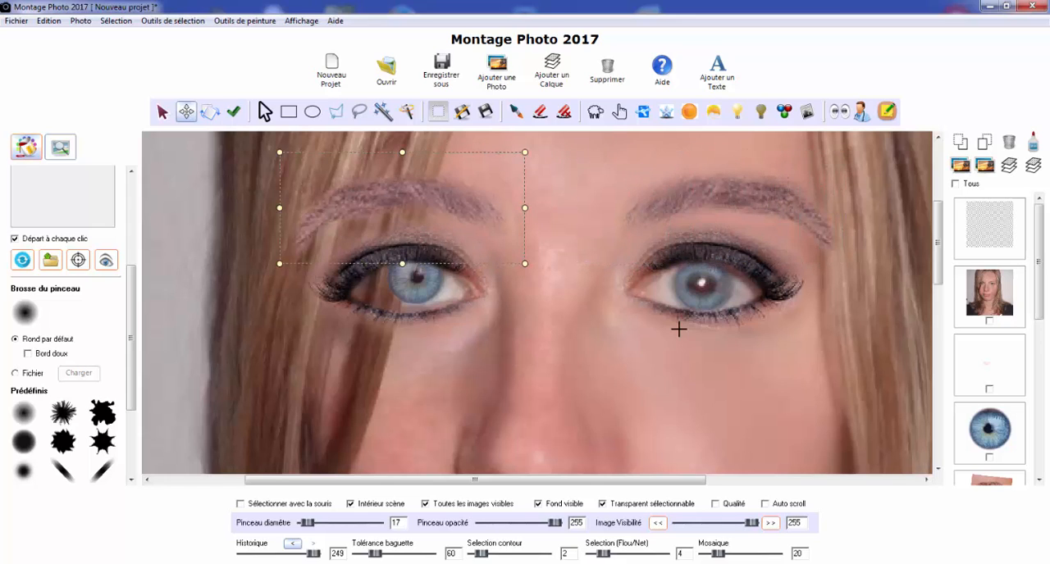
pyautogui.press('Left')
pyautogui.press('Left')
pyautogui.press('Left')
pyautogui.press('Left')
pyautogui.press('Left')
pyautogui.press('Left')
pyautogui.press('Left')
pyautogui.press('Left')
pyautogui.press('Left')
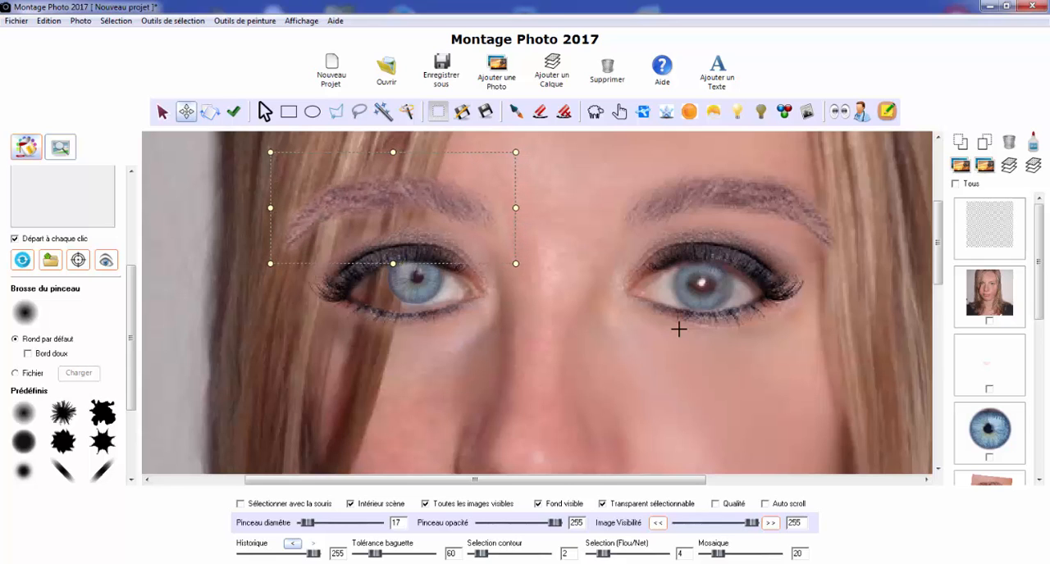
pyautogui.scroll(-2, 678, 329)
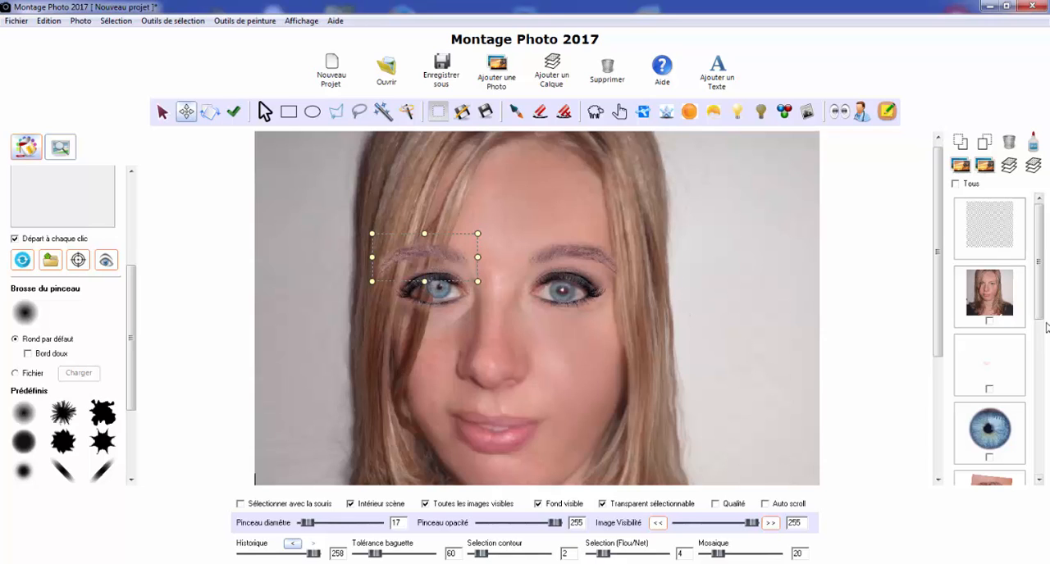
# Hide the other layers and display only the original portrait layer with its uncut eyes
pyautogui.click(484, 504)
pyautogui.scroll(-3, 1044, 420)
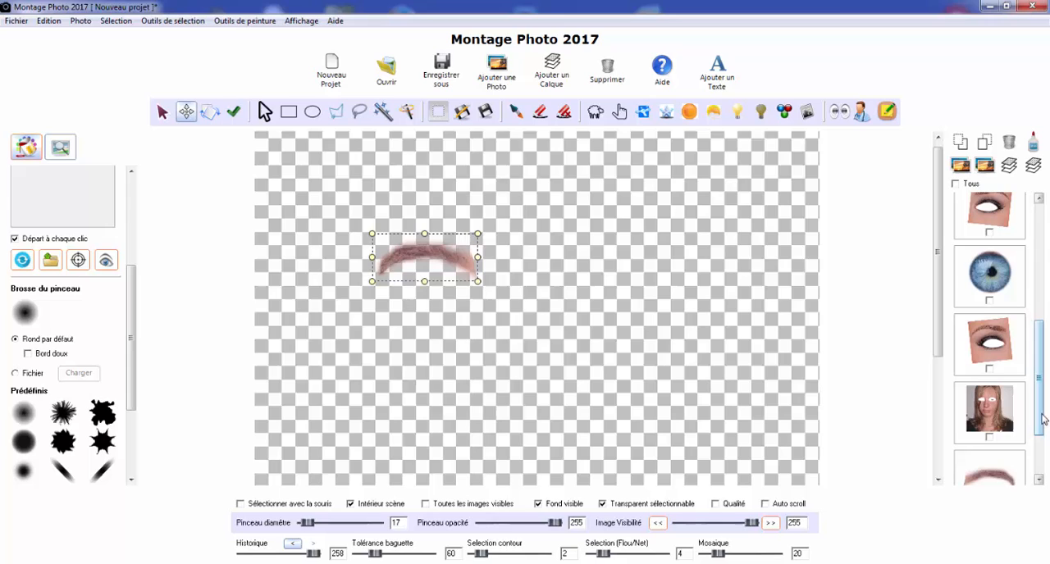
pyautogui.click(999, 419)
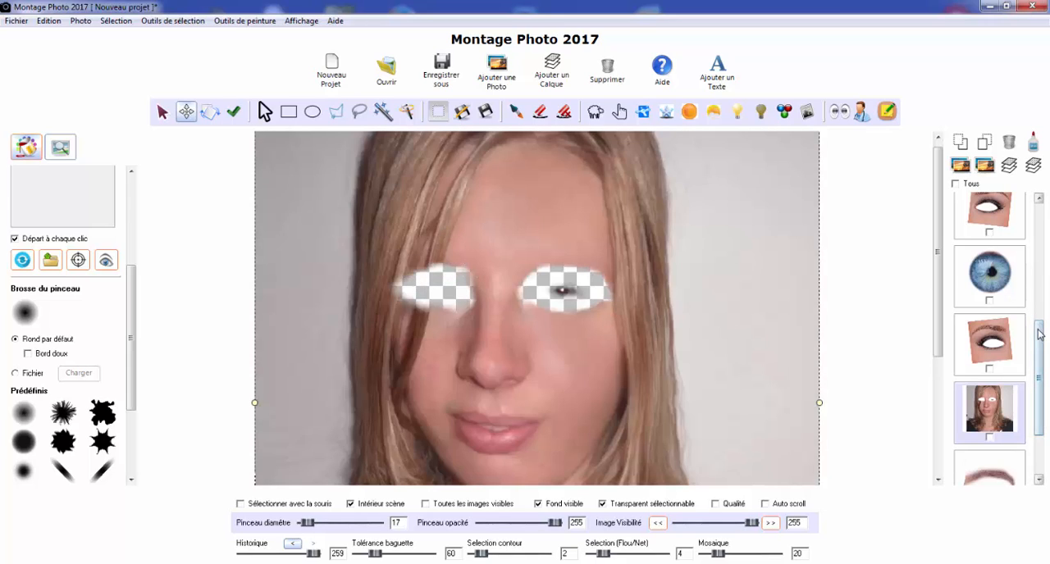
pyautogui.moveTo(1040, 334); pyautogui.dragTo(1046, 202)
pyautogui.click(1011, 287)
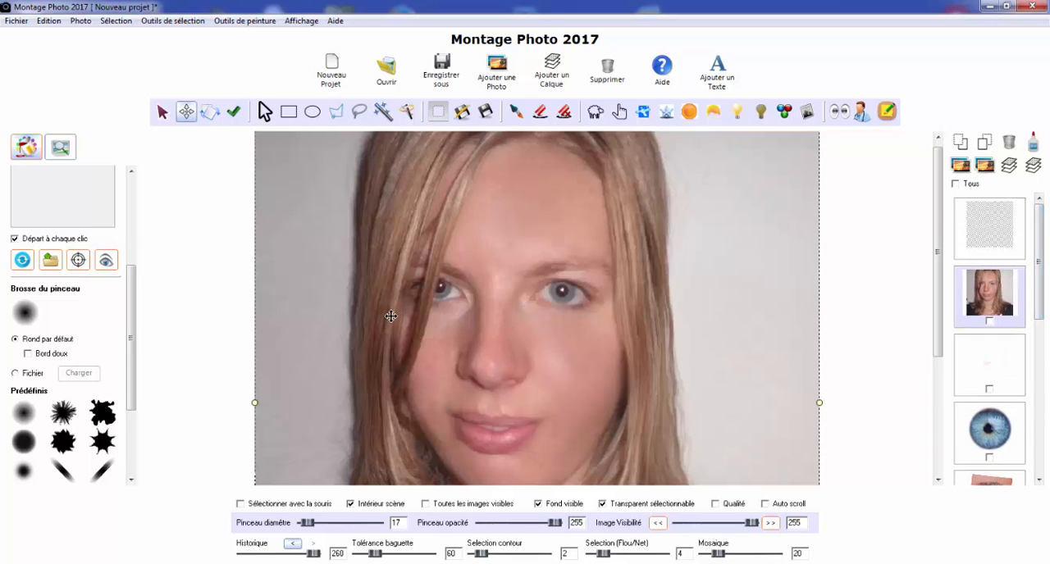
pyautogui.moveTo(937, 264); pyautogui.dragTo(945, 237)
pyautogui.scroll(1, 433, 292)
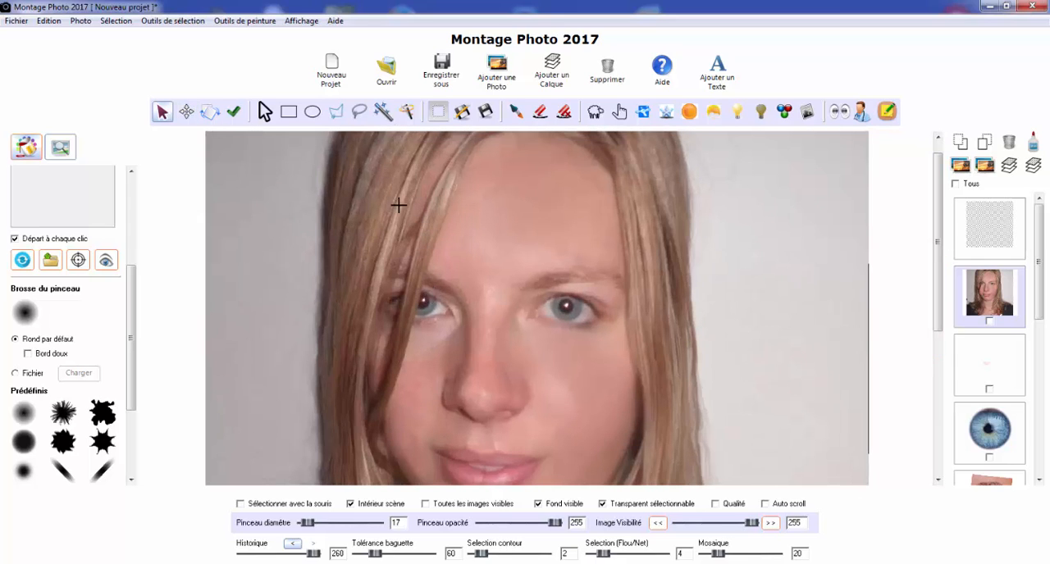
# Outline the hair strands hanging over the partly covered eye with a polygonal selection, excluding the skin gap between them
pyautogui.click(336, 120)
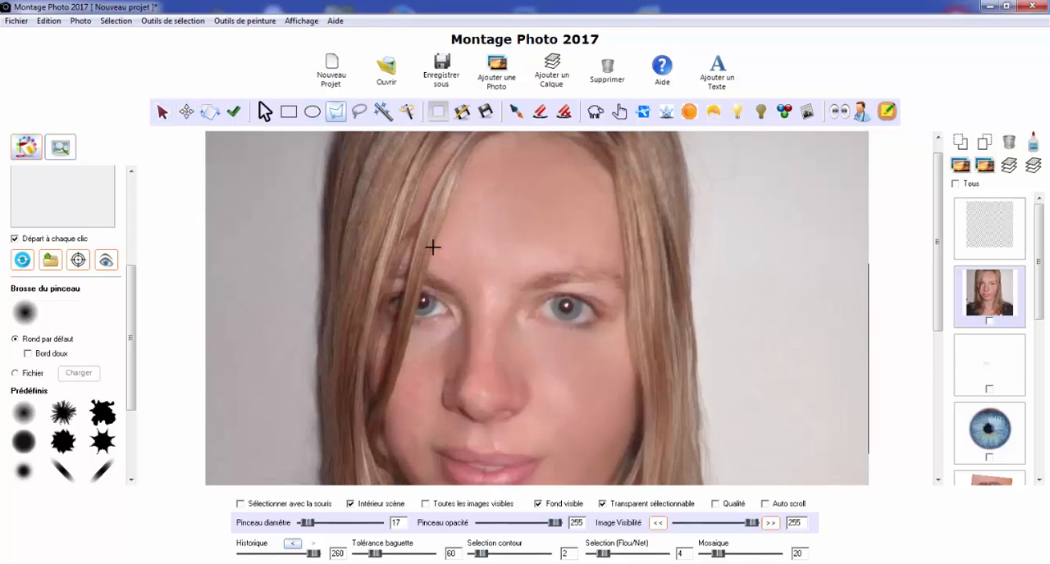
pyautogui.click(412, 327)
pyautogui.click(397, 378)
pyautogui.click(408, 265)
pyautogui.click(394, 271)
pyautogui.click(387, 310)
pyautogui.click(383, 329)
pyautogui.click(324, 408)
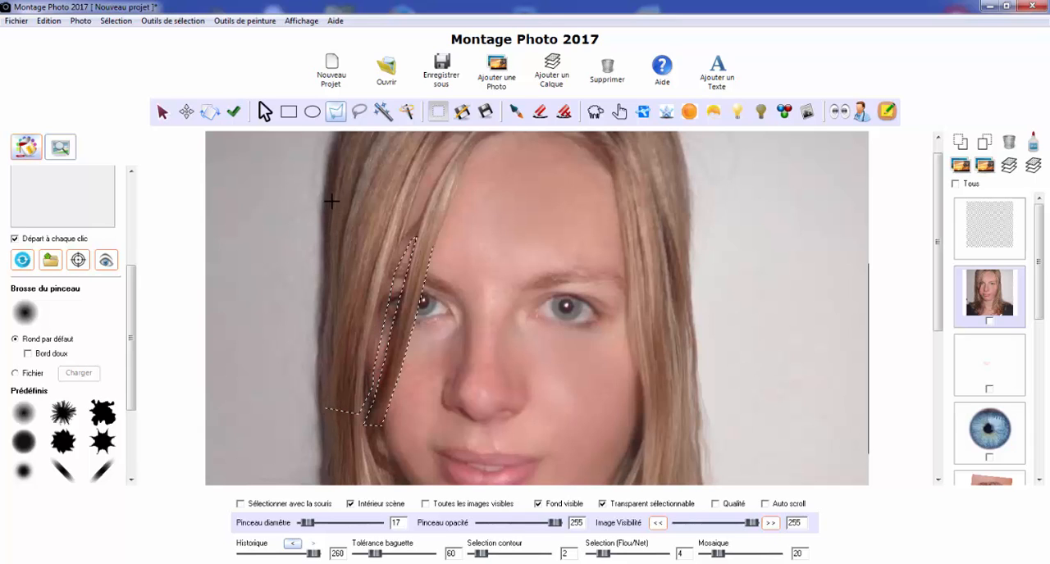
pyautogui.click(332, 200)
pyautogui.click(462, 219)
pyautogui.doubleClick(445, 239)
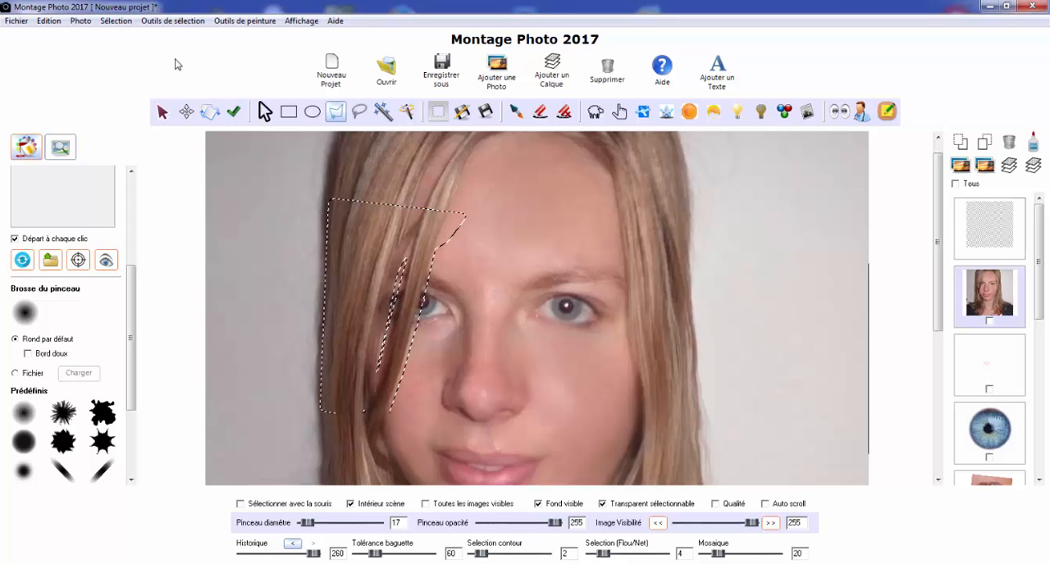
# Duplicate the selected hair strands onto their own layer above the eye makeup and show all layers again
pyautogui.click(108, 23)
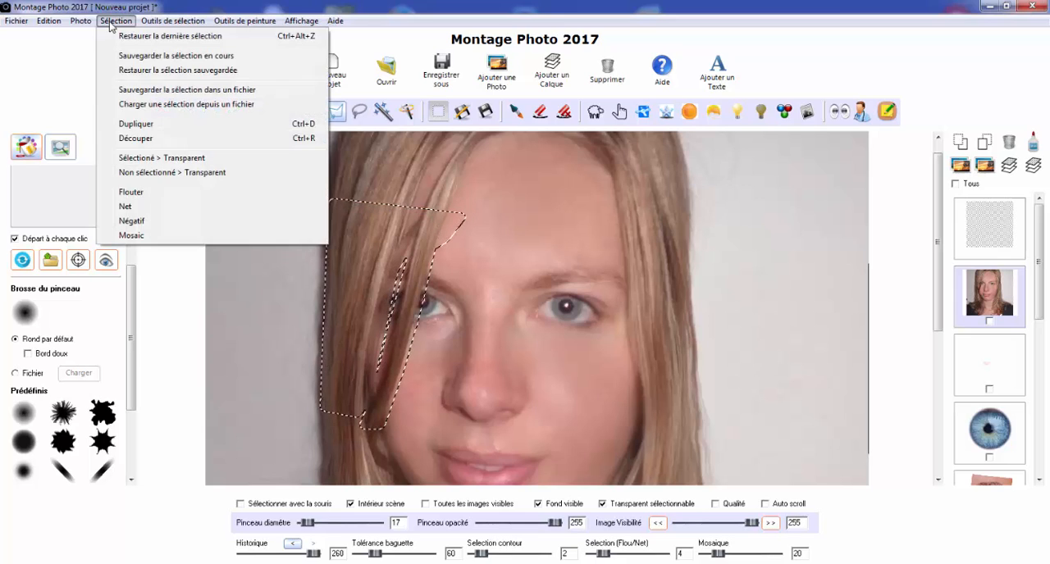
pyautogui.click(151, 124)
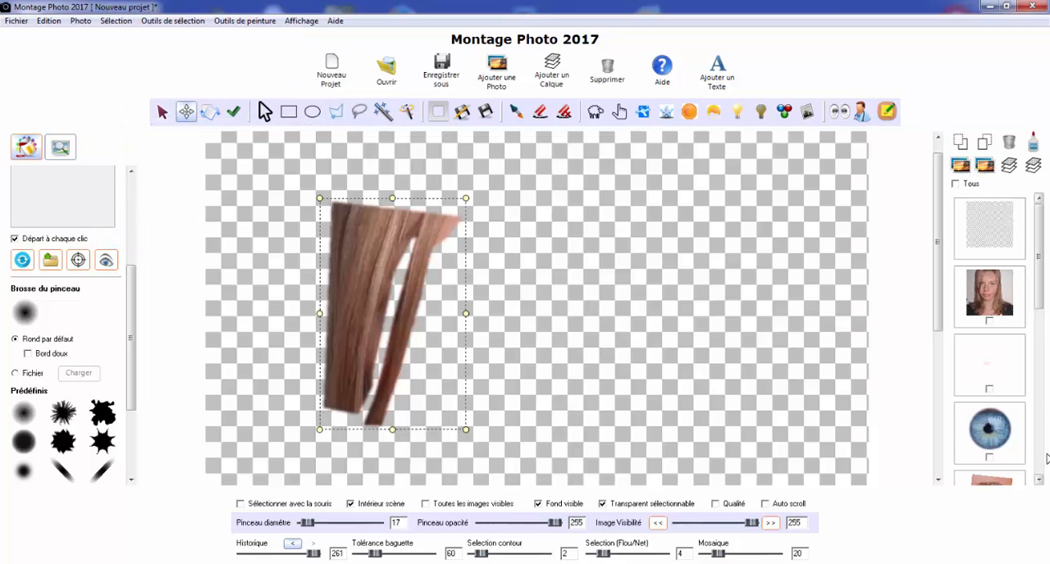
pyautogui.click(1041, 461)
pyautogui.click(1040, 466)
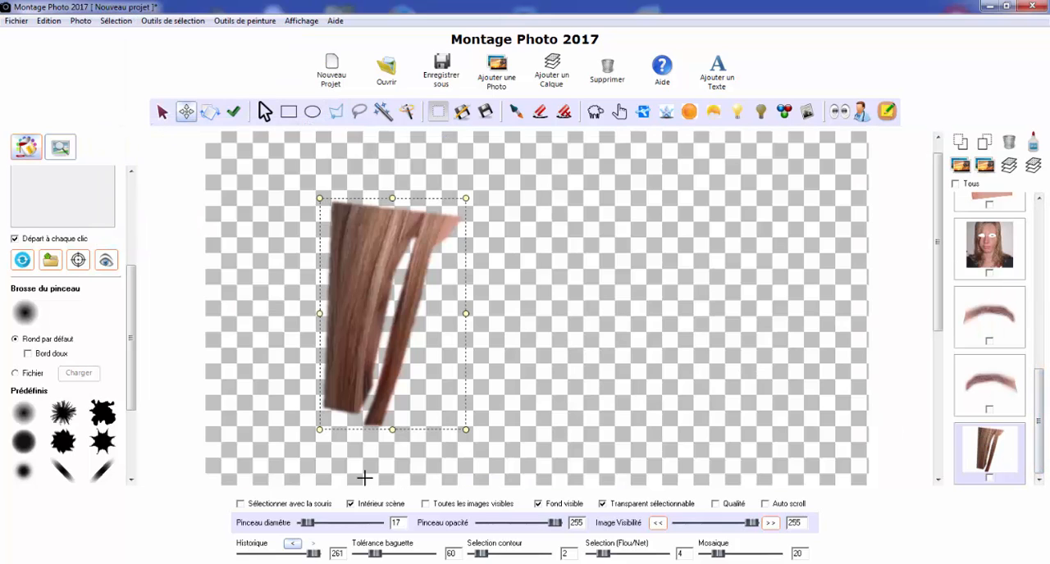
pyautogui.click(427, 504)
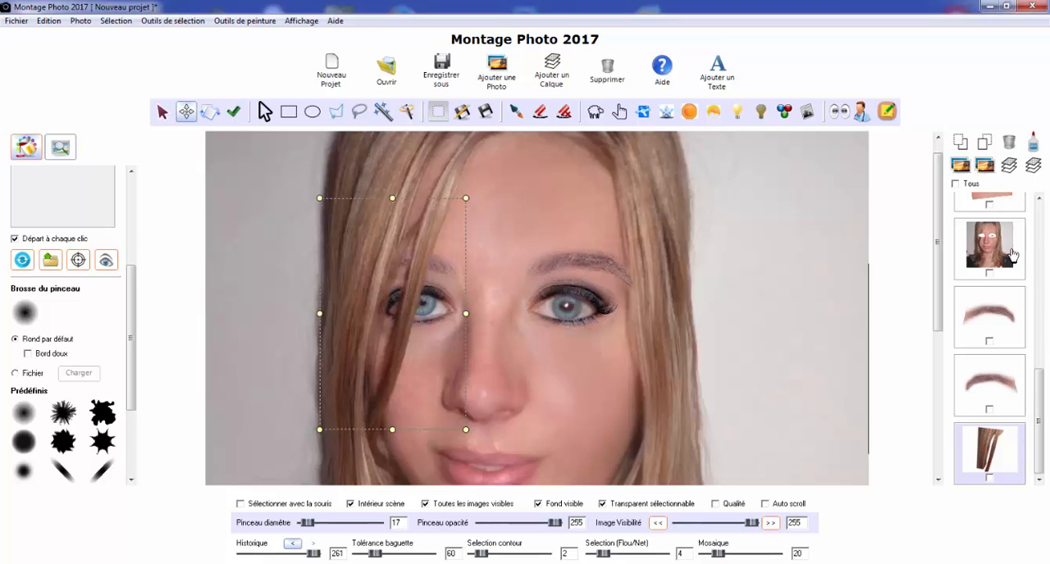
# Display the original portrait layer alone and outline the hair beside the fully visible eye with a polygonal selection
pyautogui.click(1040, 244)
pyautogui.click(1041, 244)
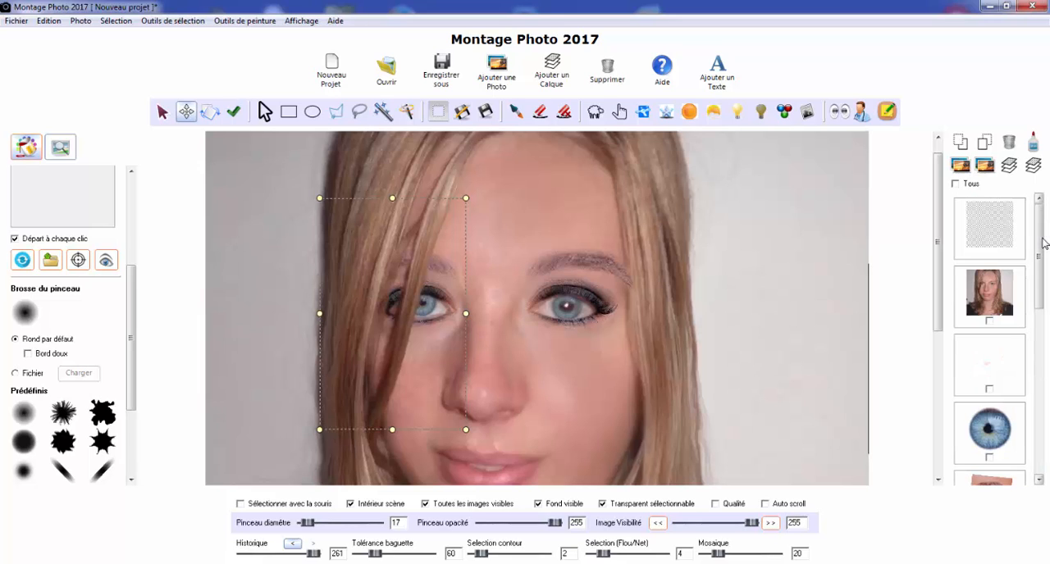
pyautogui.click(1002, 287)
pyautogui.click(447, 507)
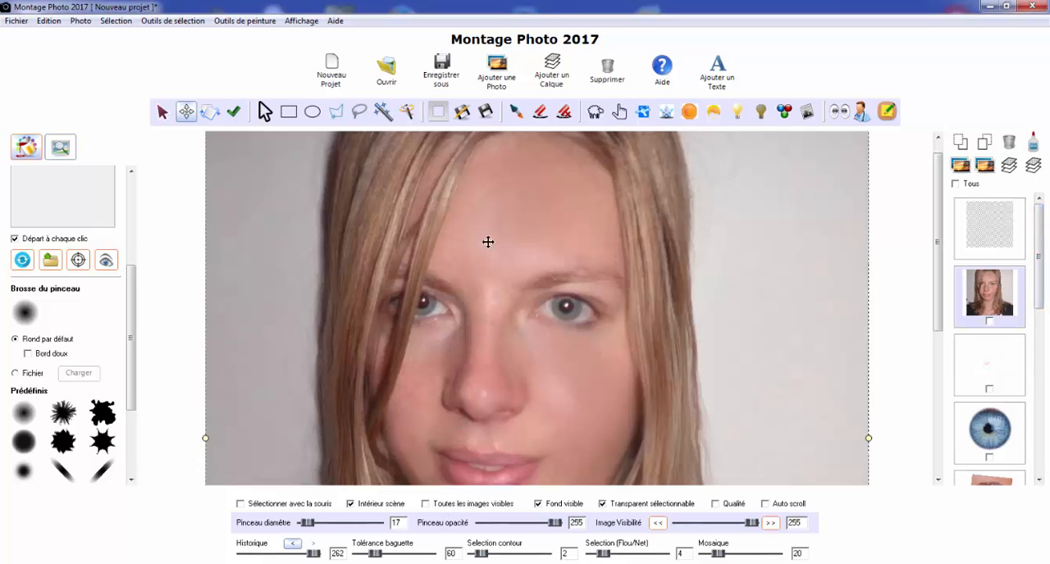
pyautogui.click(334, 118)
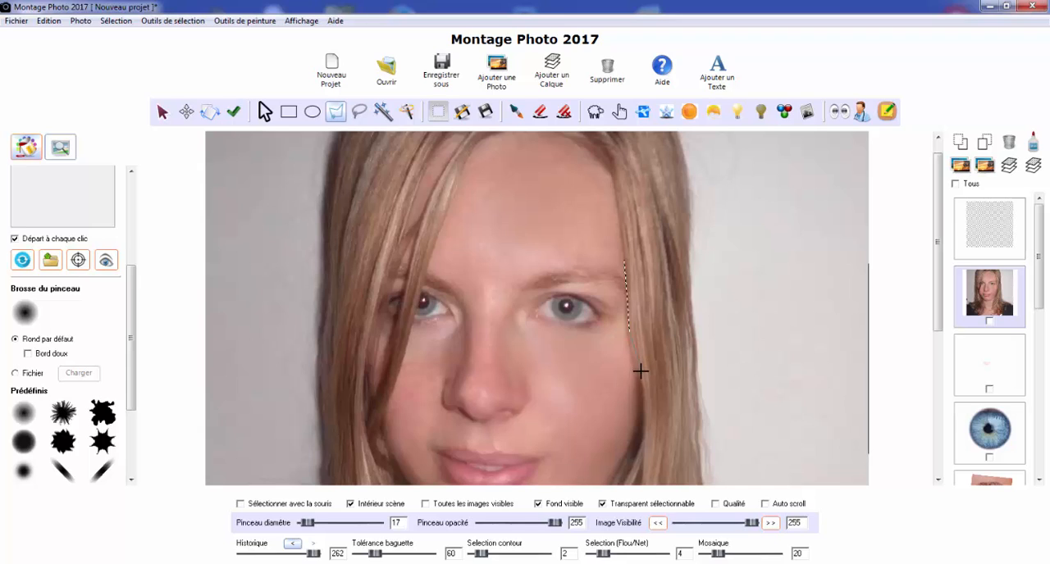
pyautogui.moveTo(641, 372)
pyautogui.mouseDown()
pyautogui.moveTo(678, 393)
pyautogui.moveTo(711, 355)
pyautogui.moveTo(676, 239)
pyautogui.moveTo(639, 242)
pyautogui.mouseUp()
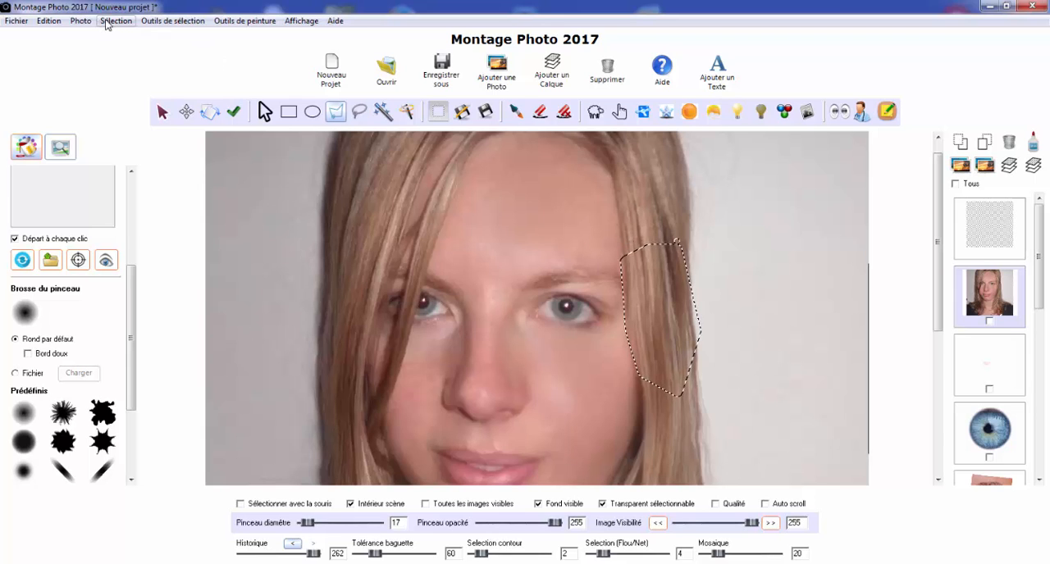
# Duplicate the hair selected beside the fully visible eye onto its own layer and show all layers again
pyautogui.click(106, 21)
pyautogui.click(136, 124)
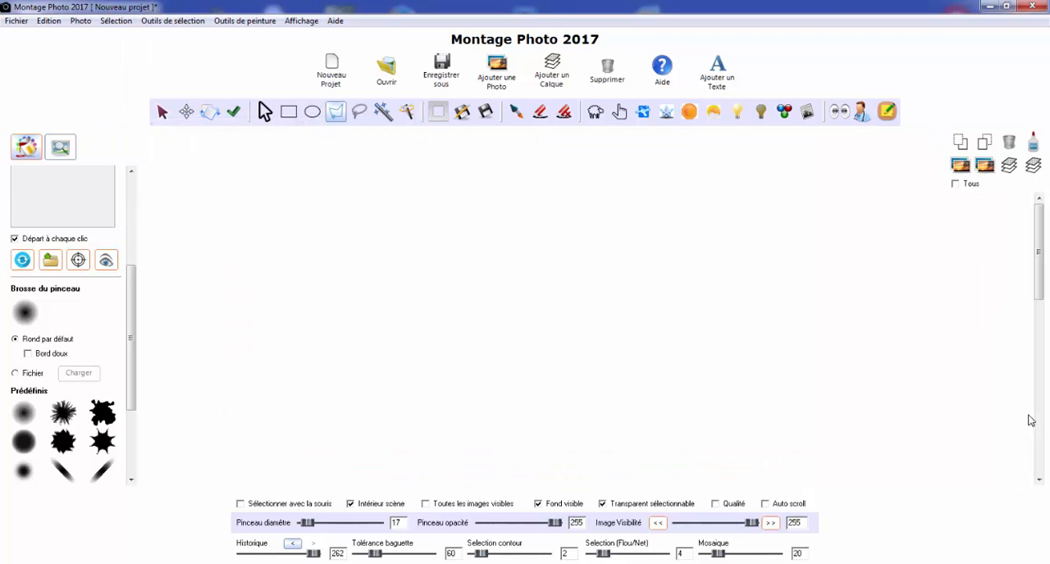
pyautogui.click(447, 505)
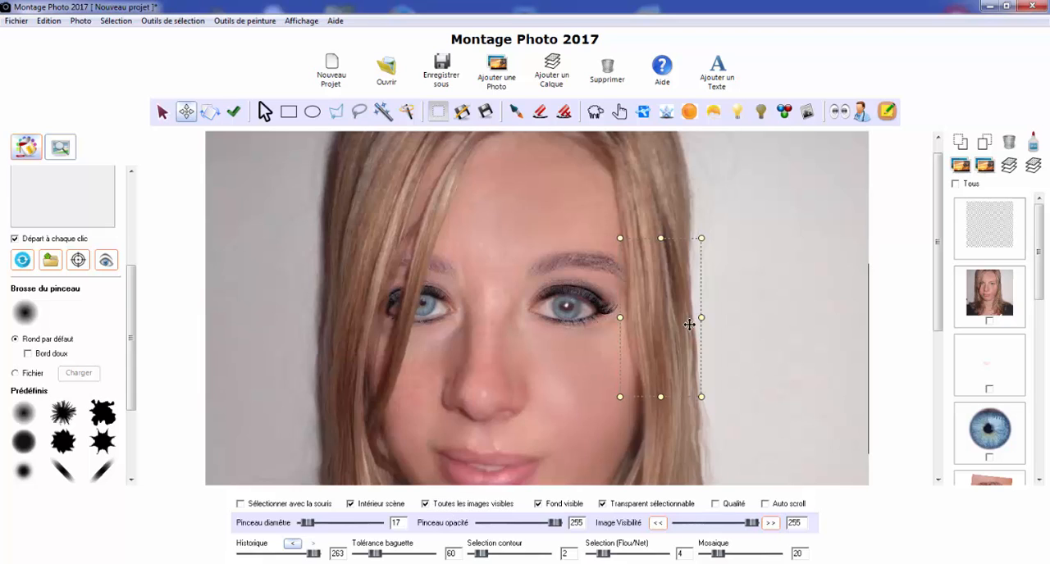
pyautogui.scroll(-3, 689, 323)
pyautogui.click(161, 111)
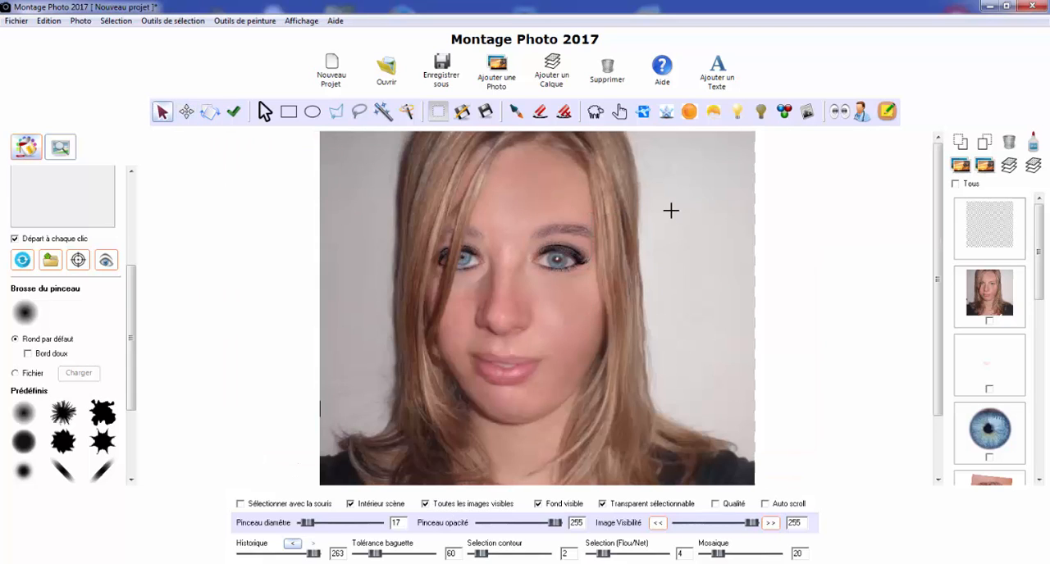
pyautogui.scroll(3, 661, 215)
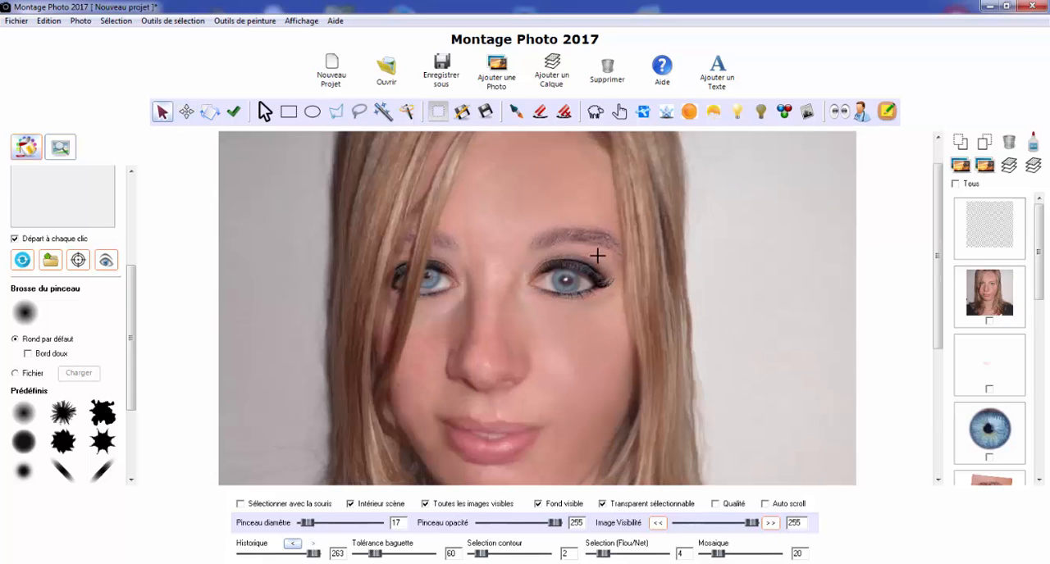
pyautogui.scroll(-2, 598, 252)
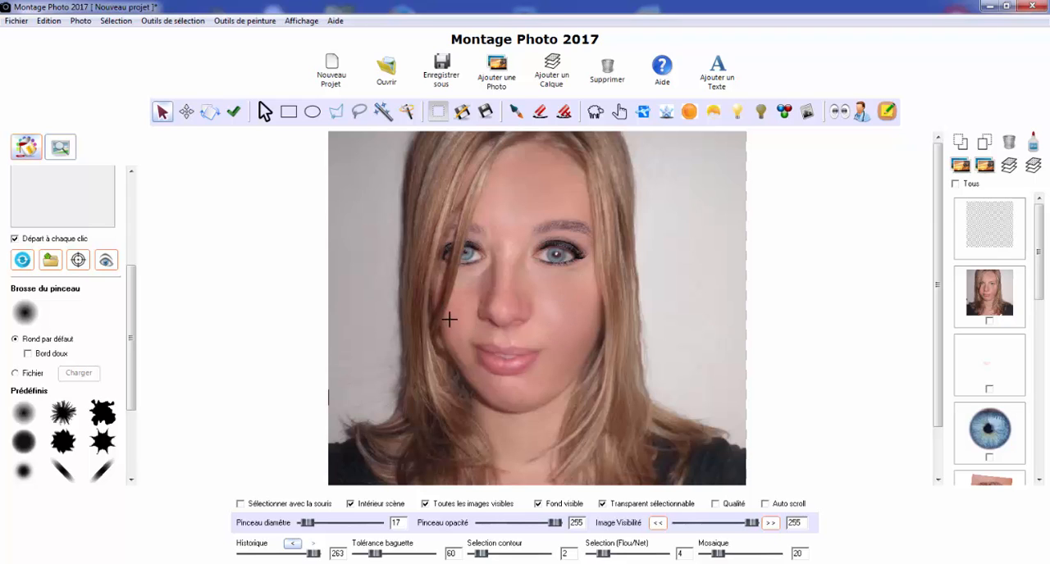
# Add a blank layer on top of the others and align it exactly with the portrait's edges
pyautogui.click(1040, 468)
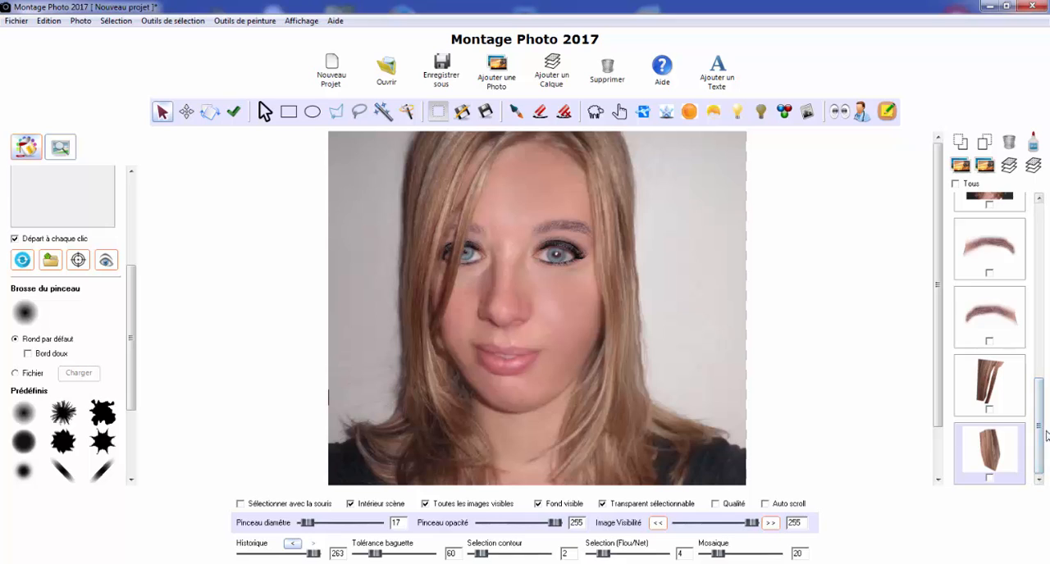
pyautogui.moveTo(1041, 433); pyautogui.dragTo(1040, 263)
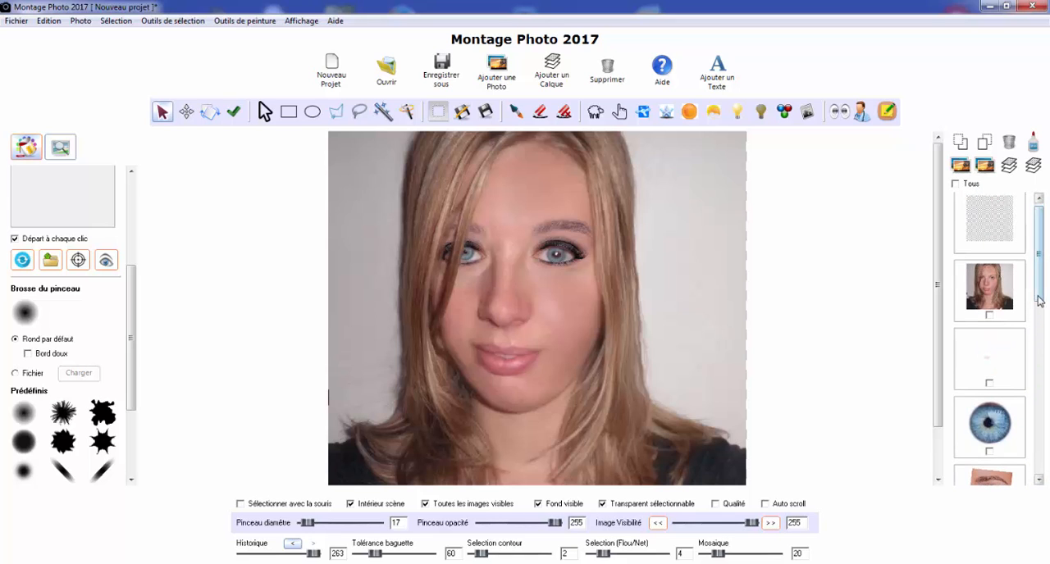
pyautogui.moveTo(1039, 301); pyautogui.dragTo(1045, 427)
pyautogui.click(1007, 359)
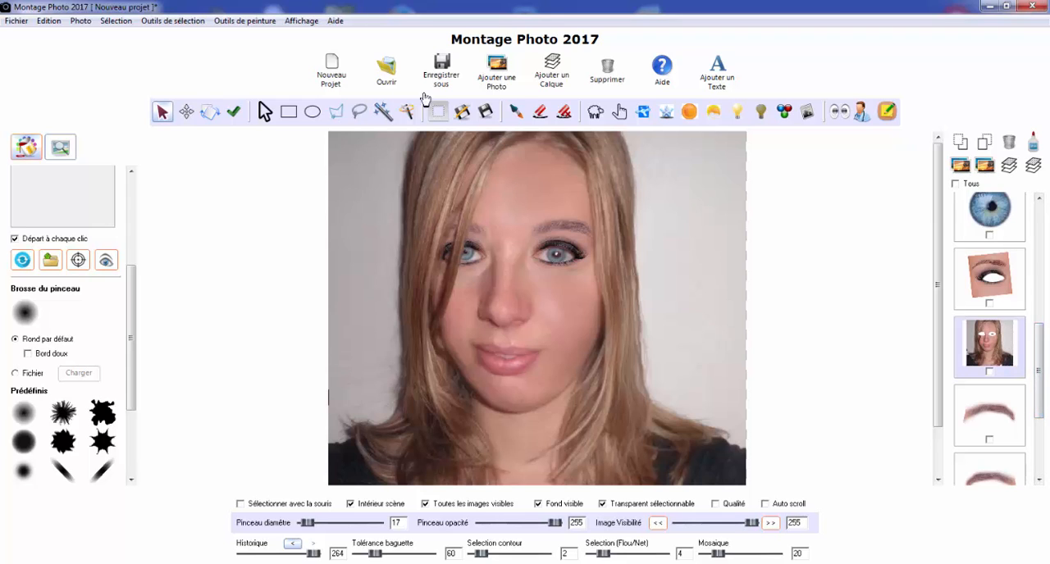
pyautogui.click(553, 76)
pyautogui.moveTo(579, 295); pyautogui.dragTo(576, 316)
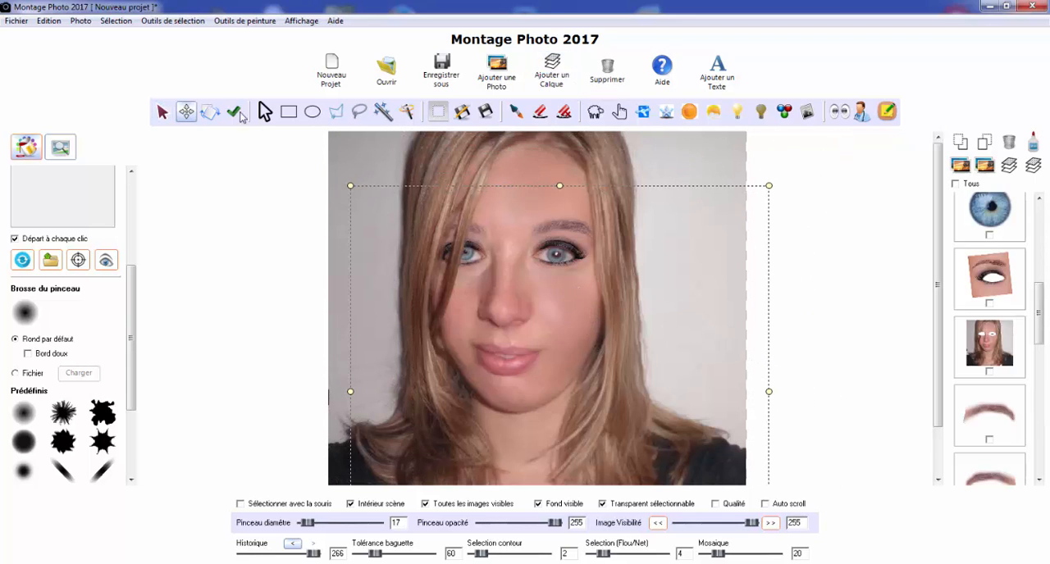
pyautogui.click(49, 20)
pyautogui.click(65, 36)
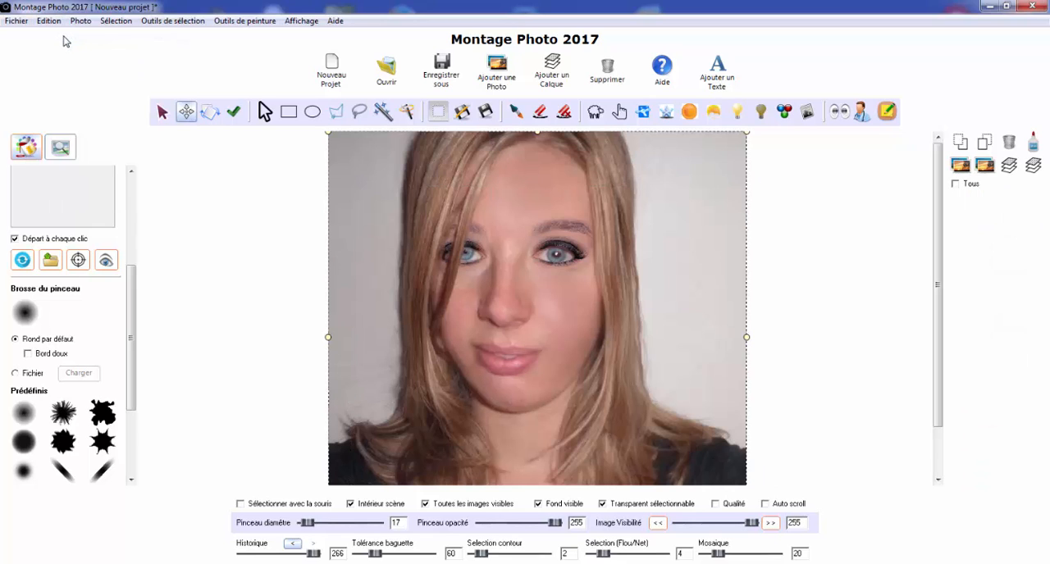
pyautogui.scroll(-5, 1040, 465)
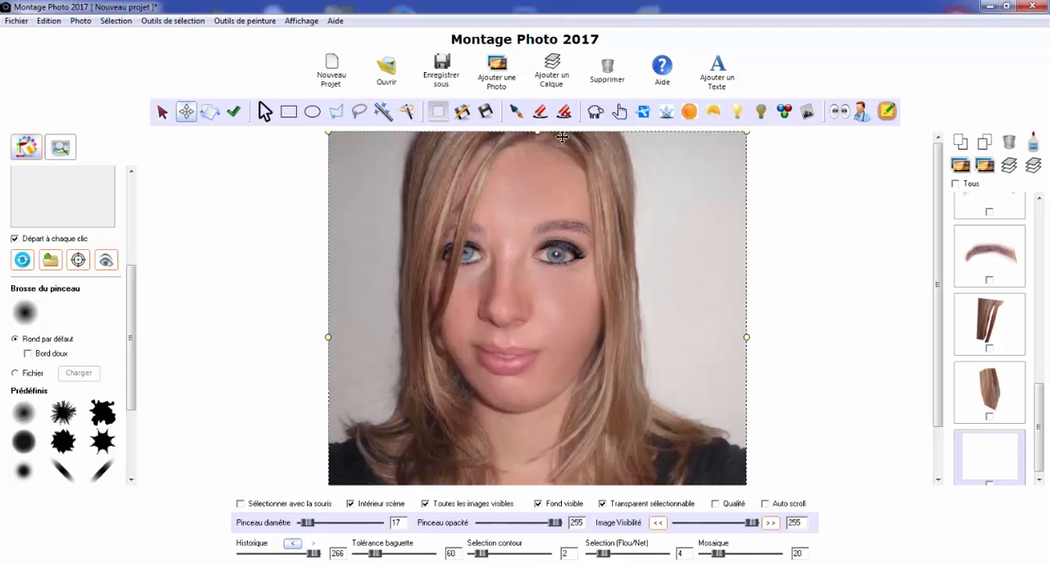
# Activate the paintbrush with pure red as the paint colour
pyautogui.click(514, 112)
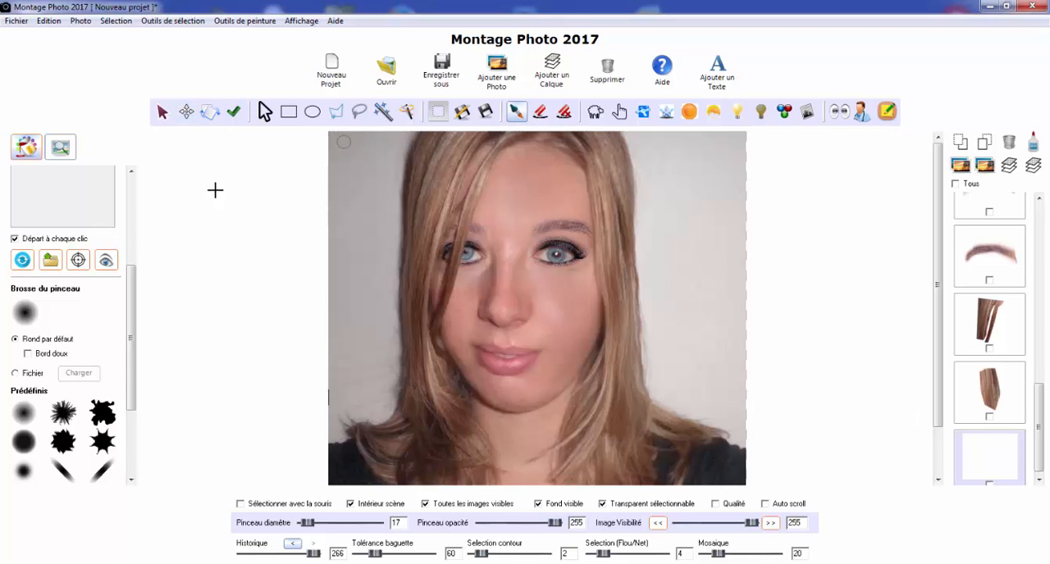
pyautogui.click(129, 196)
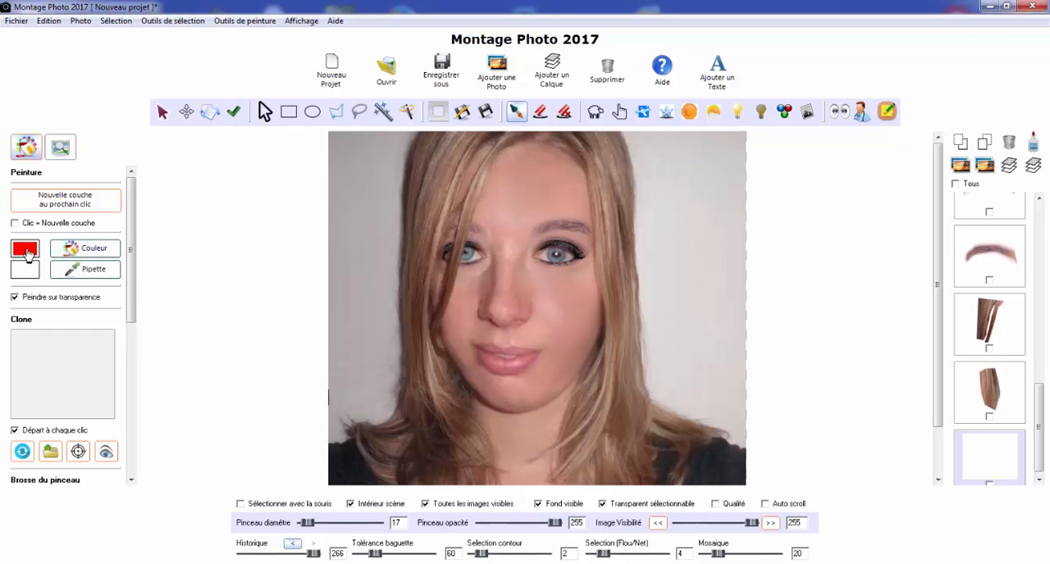
pyautogui.click(85, 252)
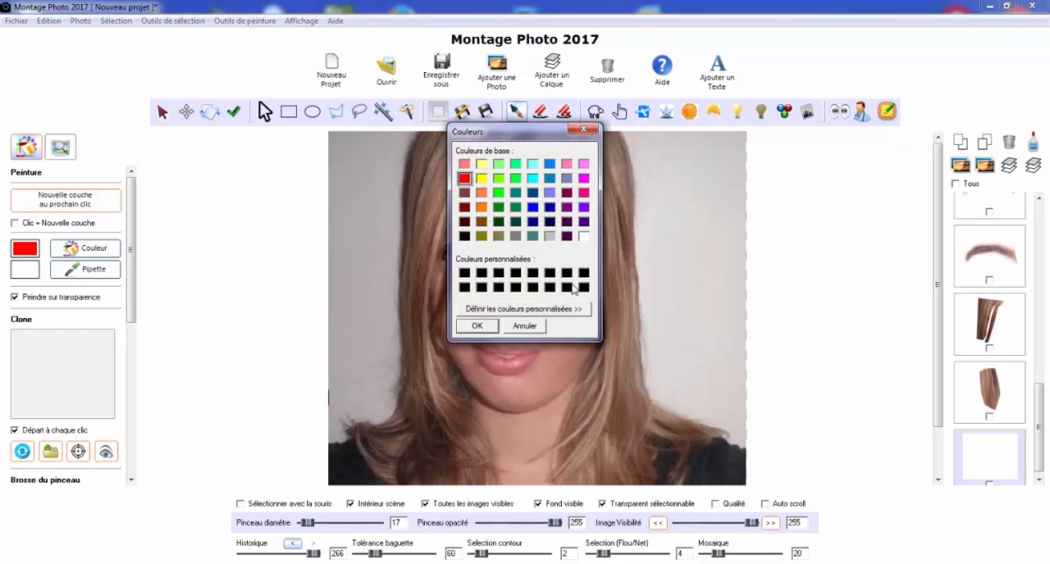
pyautogui.click(537, 308)
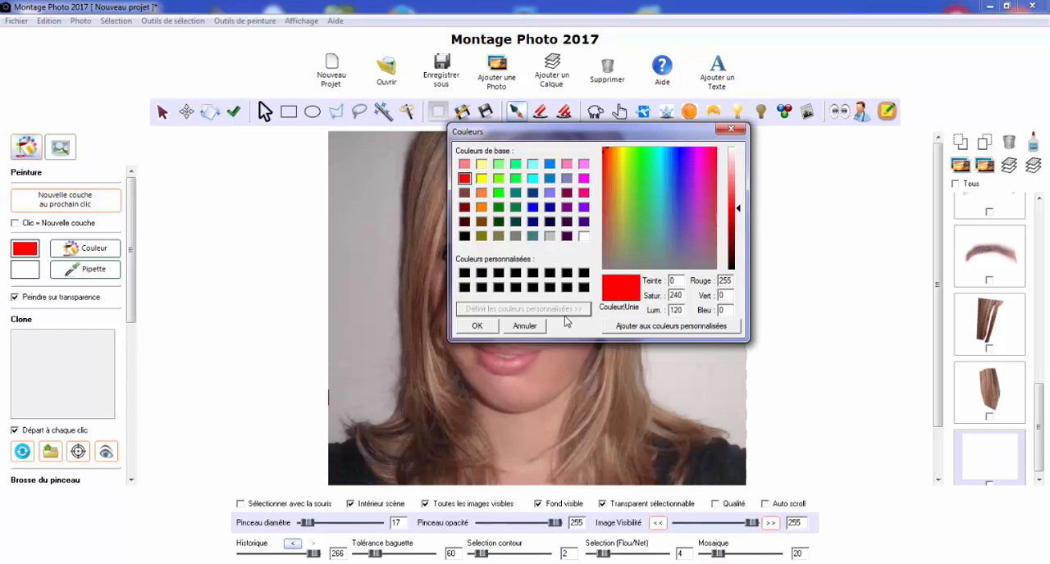
pyautogui.click(525, 327)
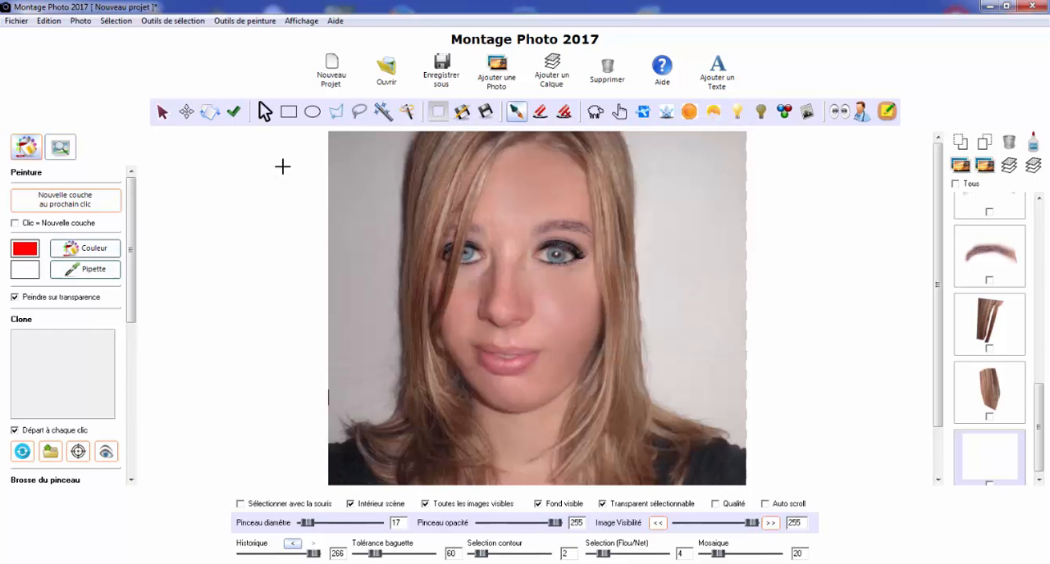
pyautogui.click(77, 277)
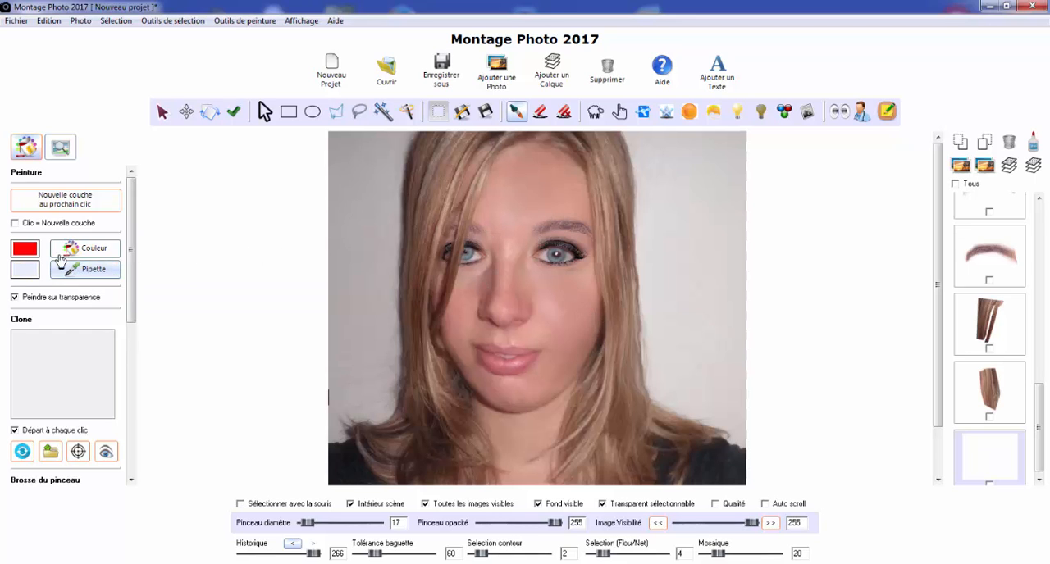
pyautogui.click(86, 247)
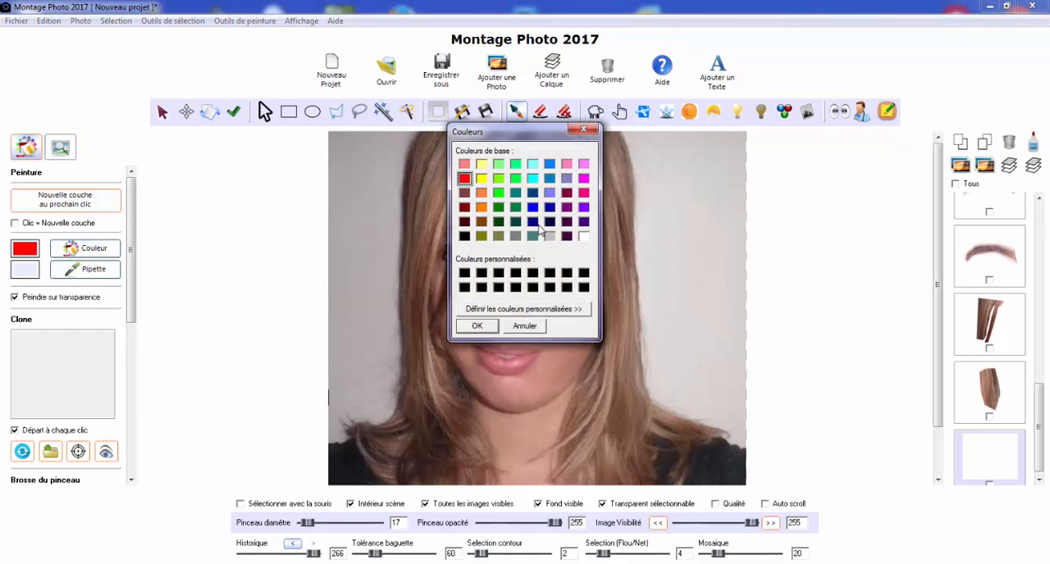
pyautogui.click(475, 325)
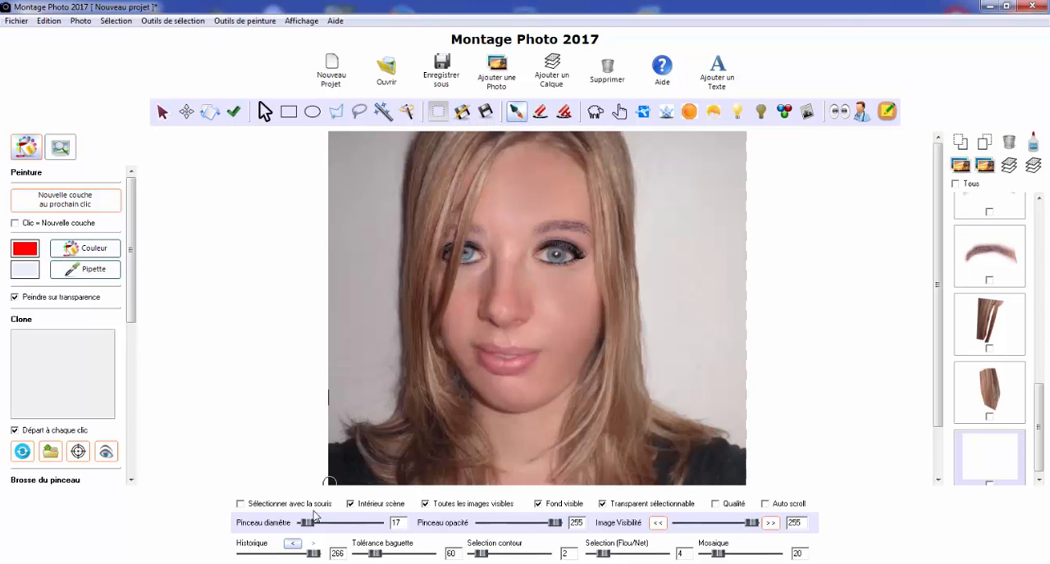
# Set the paintbrush diameter to 76 and its opacity to 30
pyautogui.moveTo(311, 525); pyautogui.dragTo(323, 527)
pyautogui.moveTo(391, 524); pyautogui.dragTo(421, 527)
pyautogui.doubleClick(577, 523)
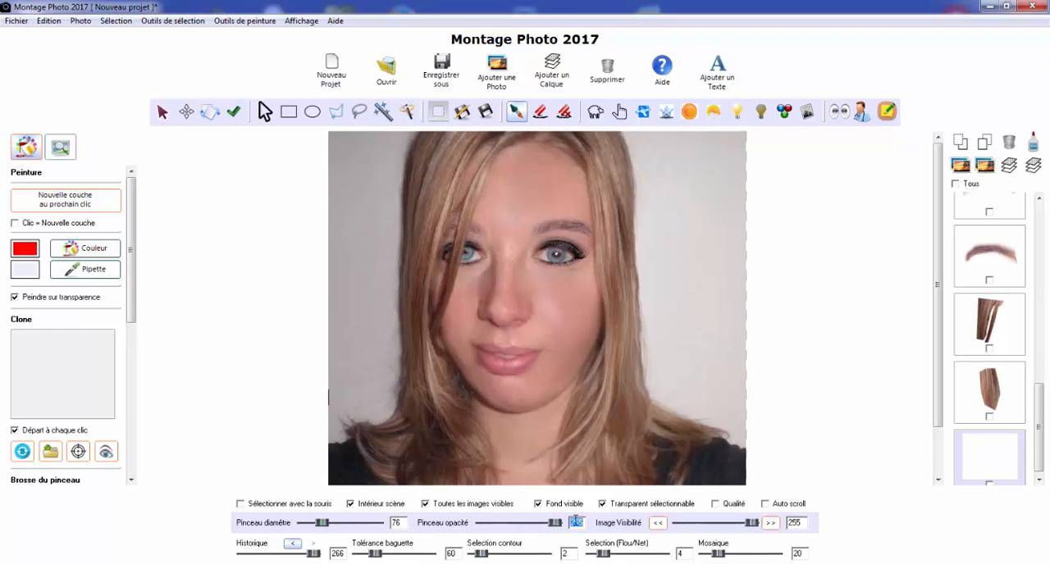
pyautogui.press('Return')
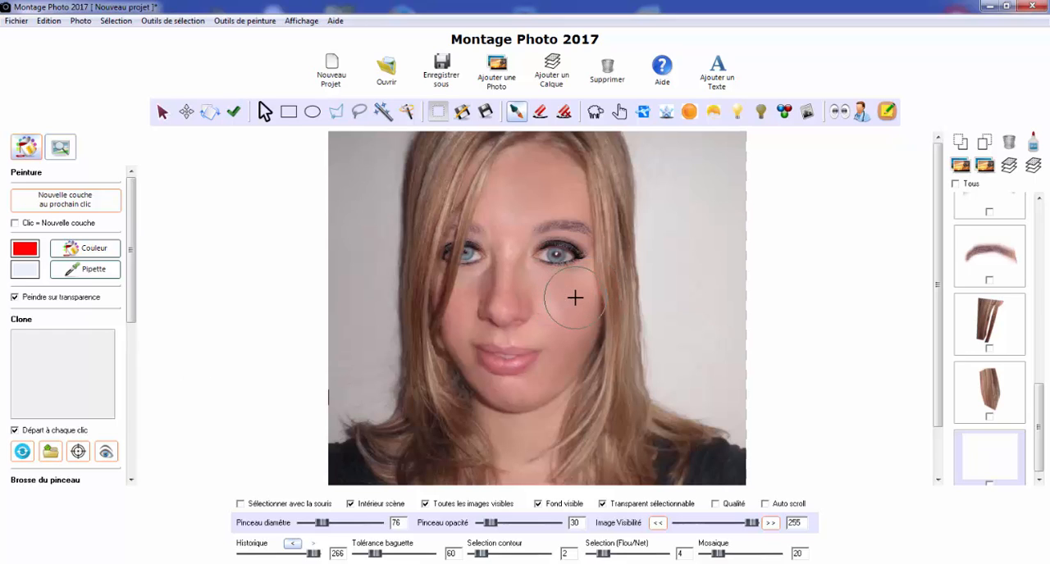
# Try painting red blush on the cheek below the fully visible eye, and undo the strokes
pyautogui.moveTo(574, 299); pyautogui.dragTo(570, 316)
pyautogui.click(558, 304)
pyautogui.click(292, 543)
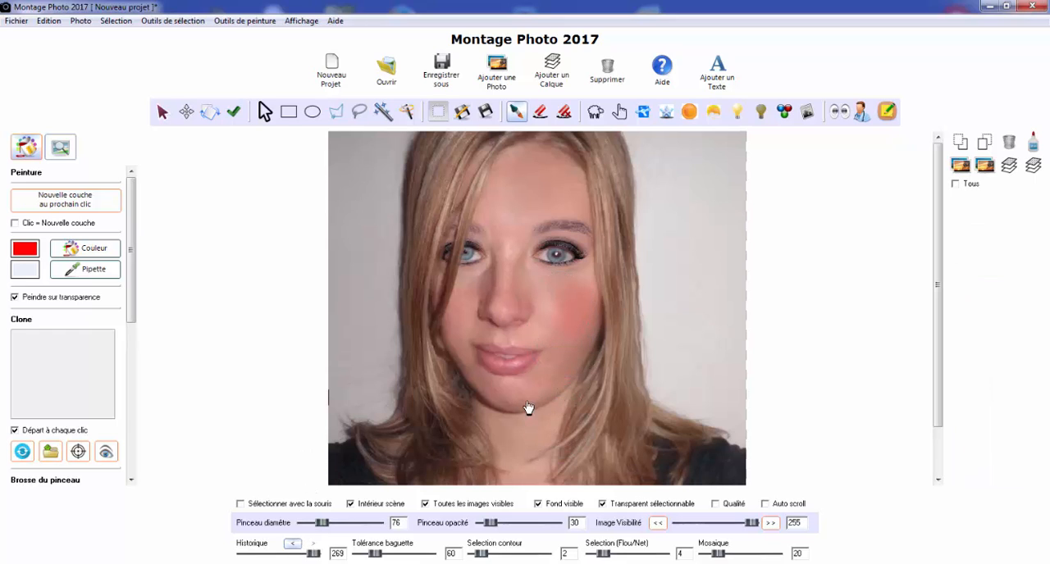
pyautogui.click(565, 331)
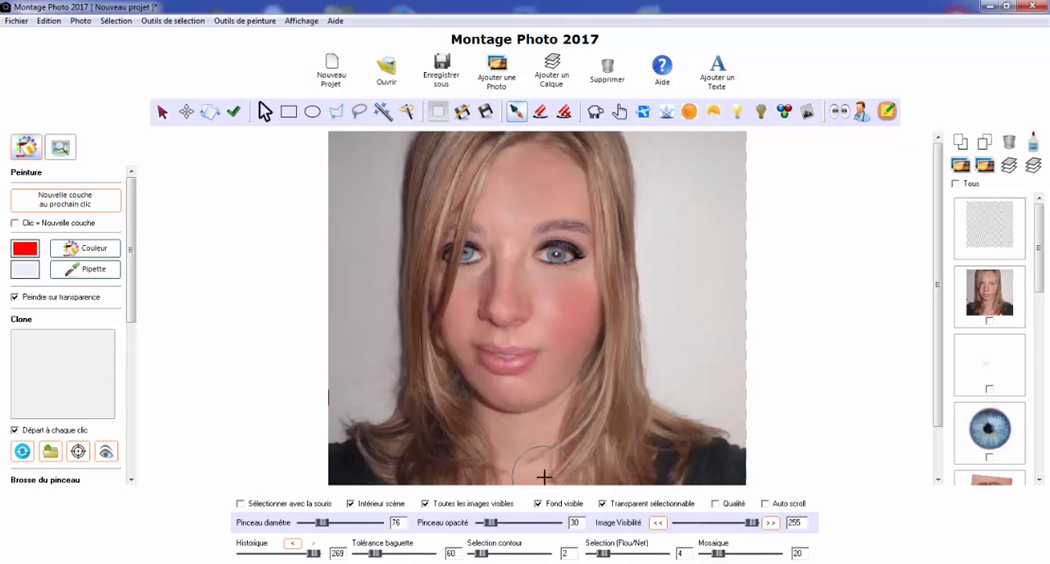
pyautogui.click(557, 314)
pyautogui.click(292, 544)
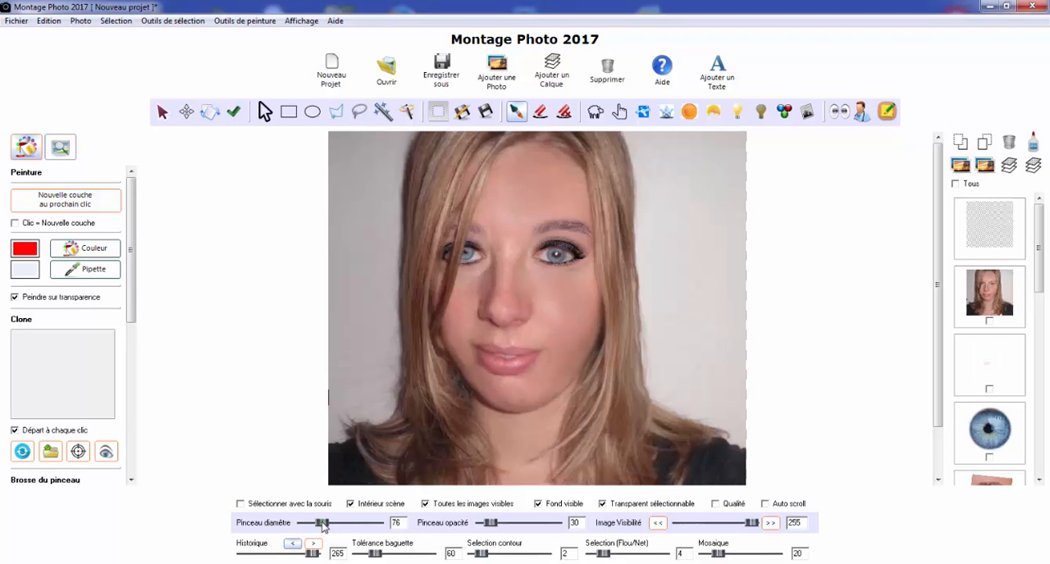
# Set the brush diameter to 136 and dab red blush onto both cheeks
pyautogui.moveTo(321, 522); pyautogui.dragTo(340, 529)
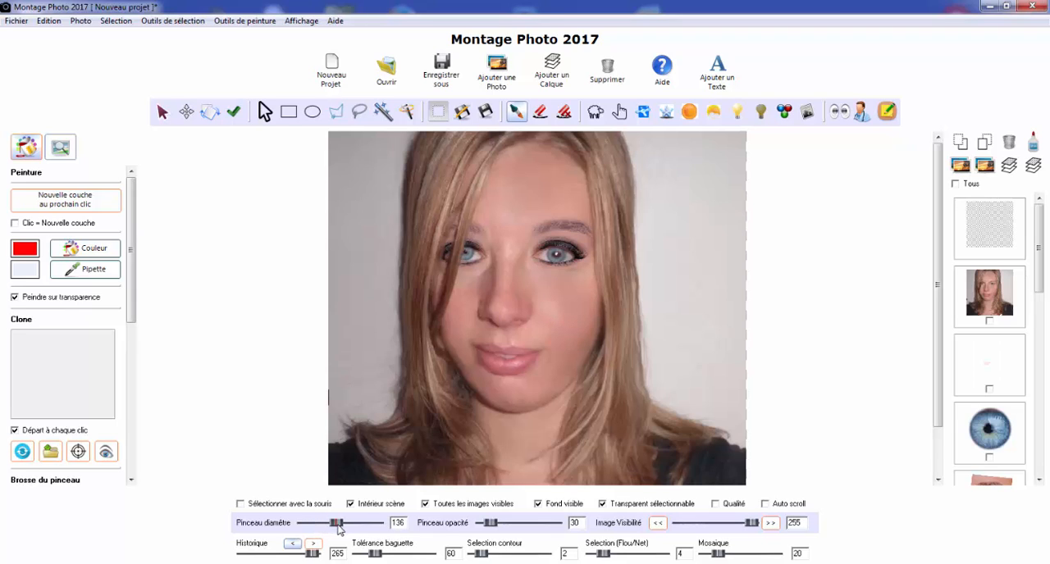
pyautogui.click(563, 314)
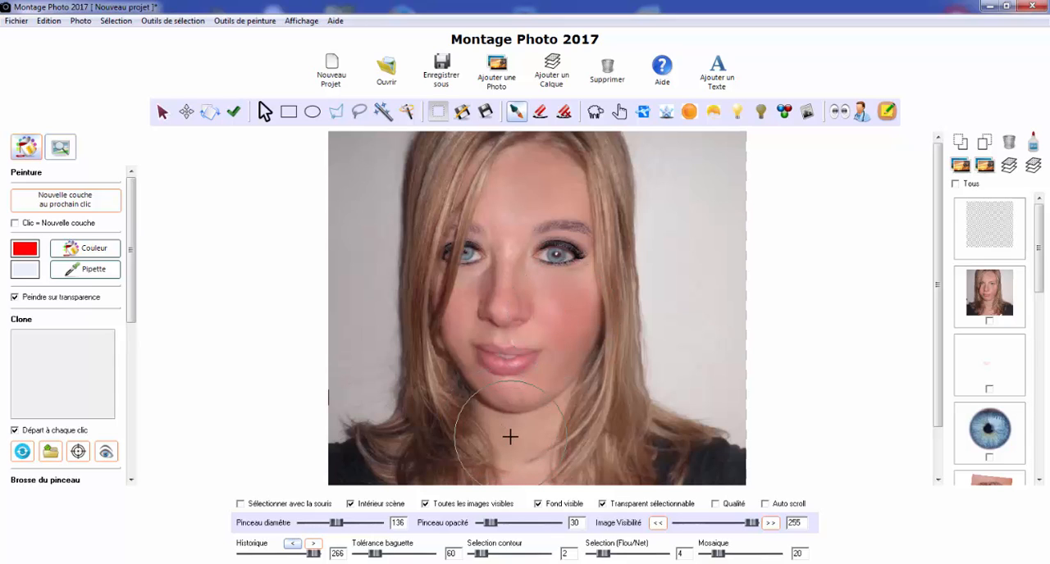
pyautogui.click(459, 311)
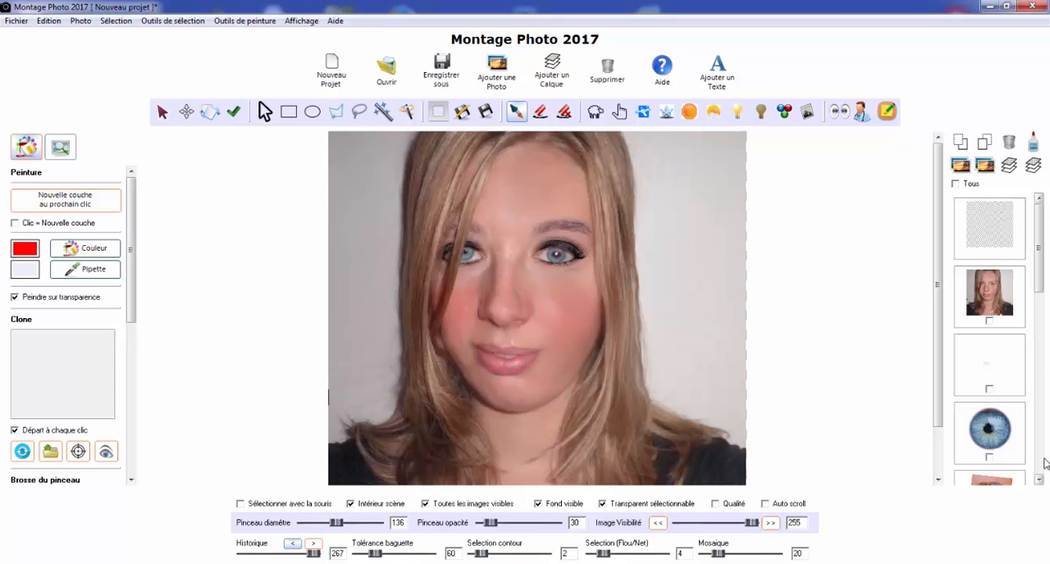
pyautogui.scroll(-10, 1045, 464)
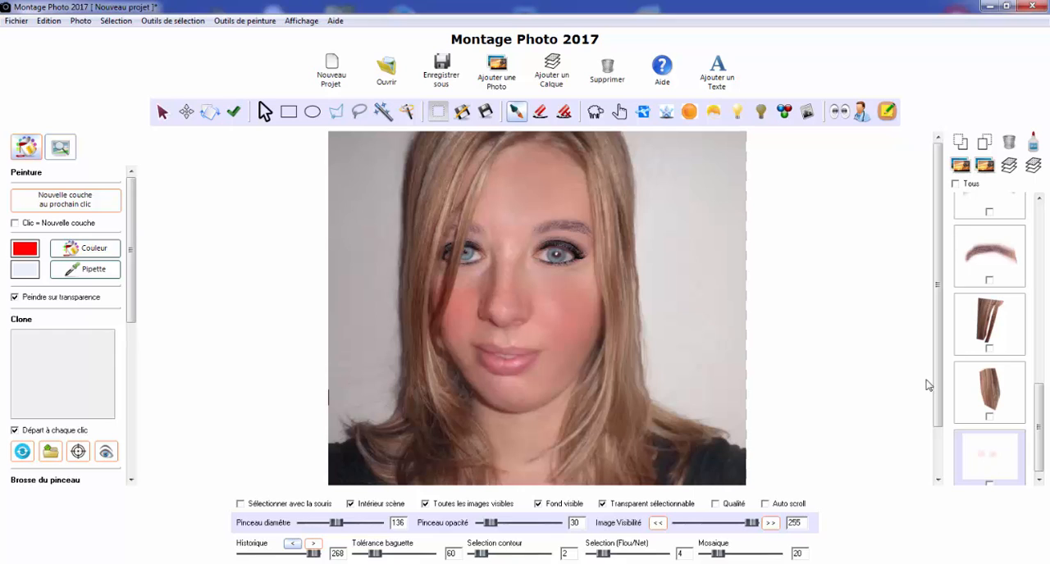
# Erase the blush that spills onto the hair on both sides of the face, using an eraser with a diameter of 41
pyautogui.click(540, 110)
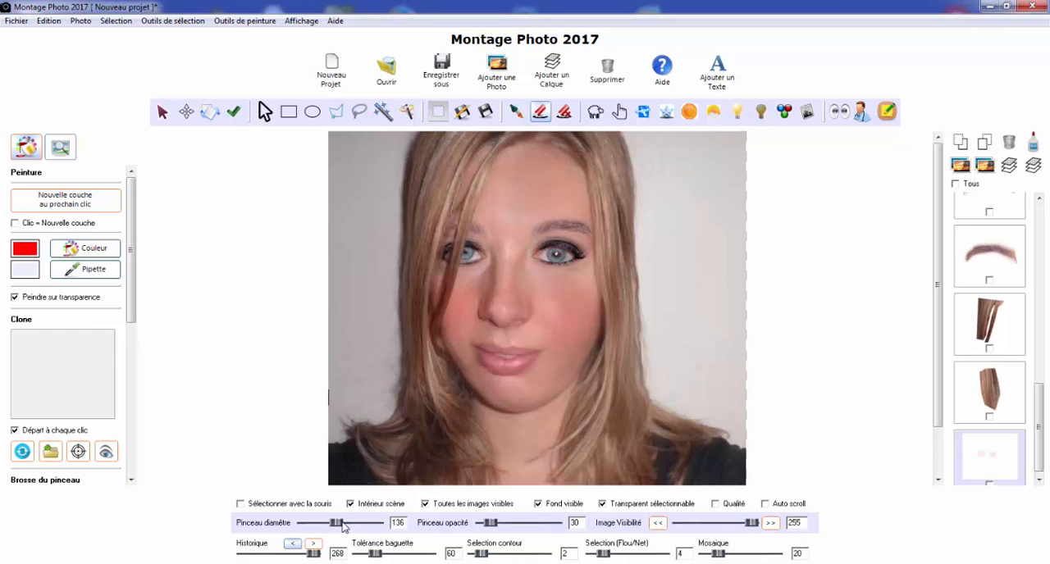
pyautogui.moveTo(335, 524); pyautogui.dragTo(313, 526)
pyautogui.scroll(3, 375, 281)
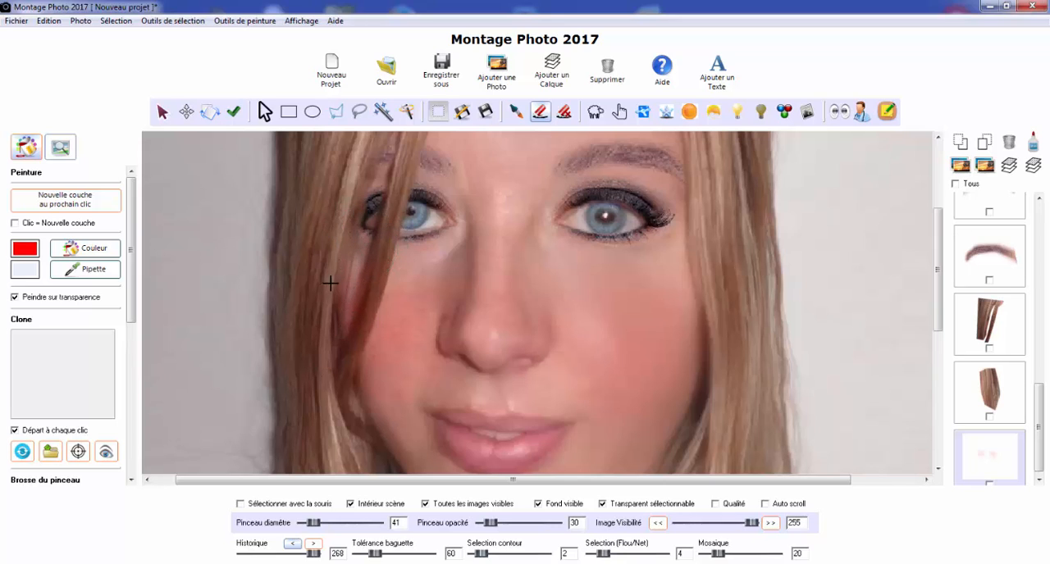
pyautogui.moveTo(330, 377); pyautogui.dragTo(331, 394)
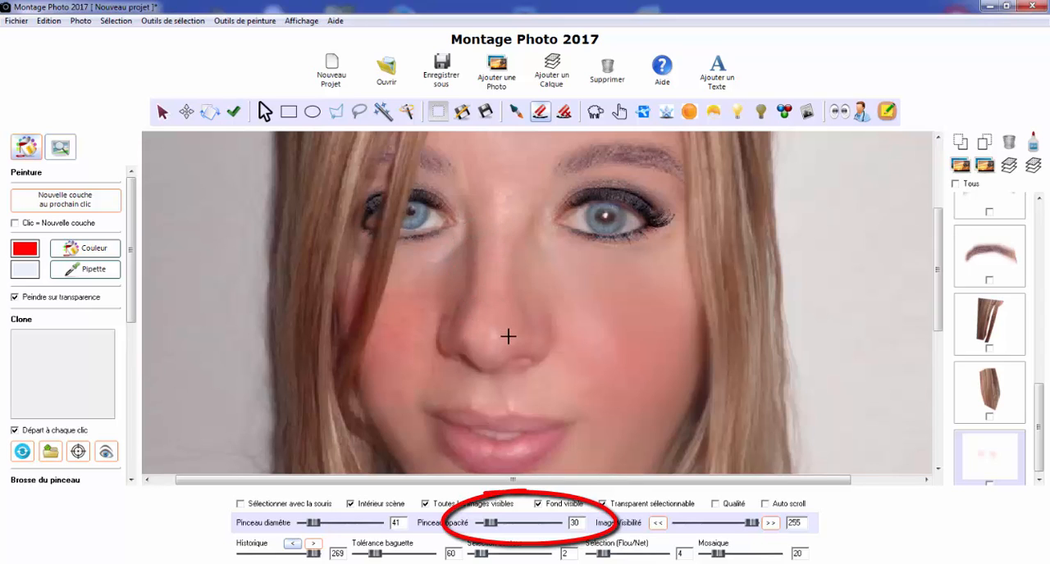
pyautogui.moveTo(729, 305)
pyautogui.mouseDown()
pyautogui.moveTo(716, 369)
pyautogui.moveTo(719, 333)
pyautogui.mouseUp()
pyautogui.scroll(-4, 711, 169)
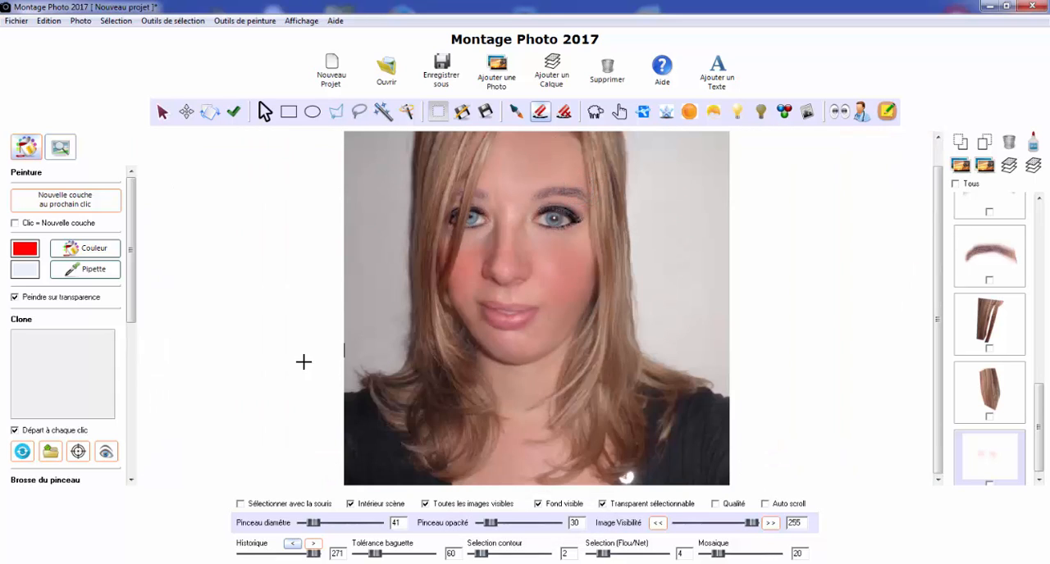
# Save the entire scene as a JPEG image named Photo2.jpg in folder 03
pyautogui.click(443, 68)
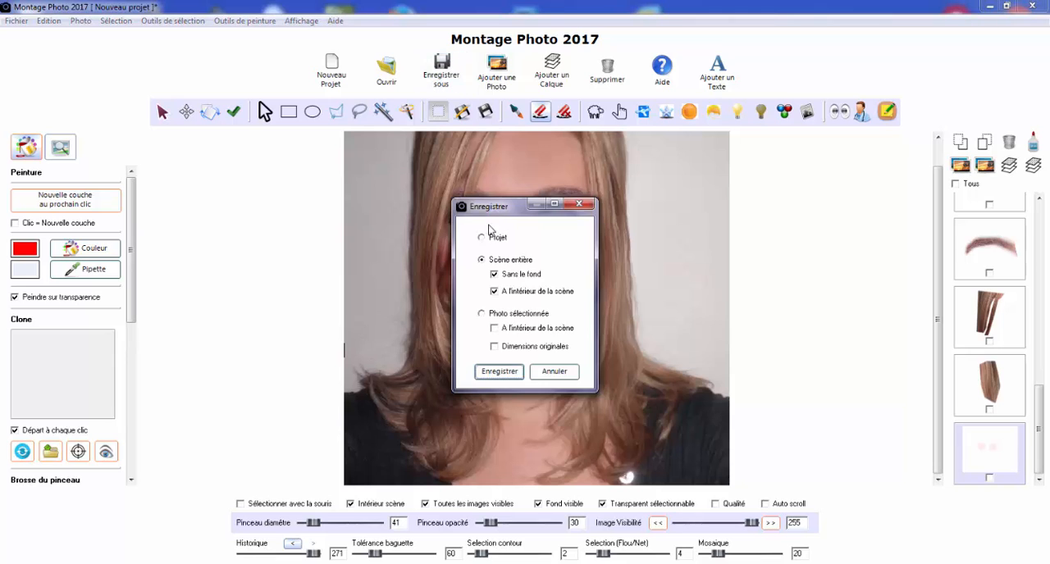
pyautogui.click(481, 260)
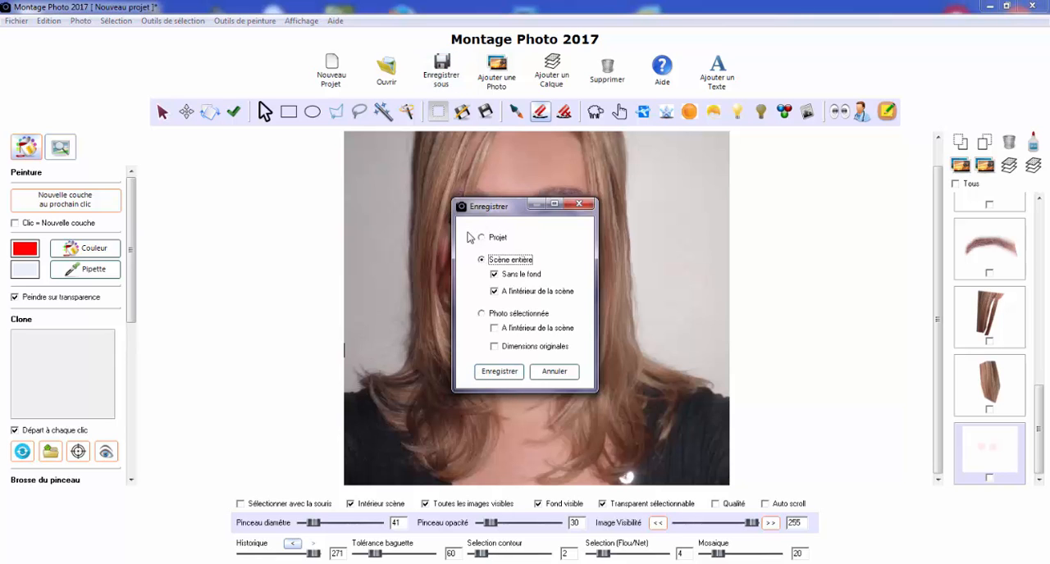
pyautogui.click(502, 371)
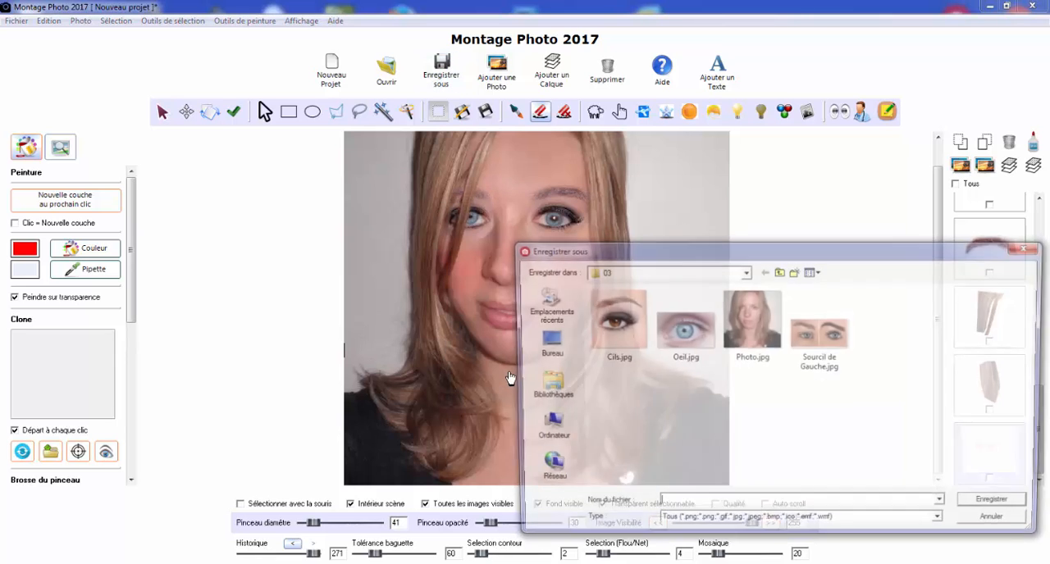
pyautogui.click(742, 351)
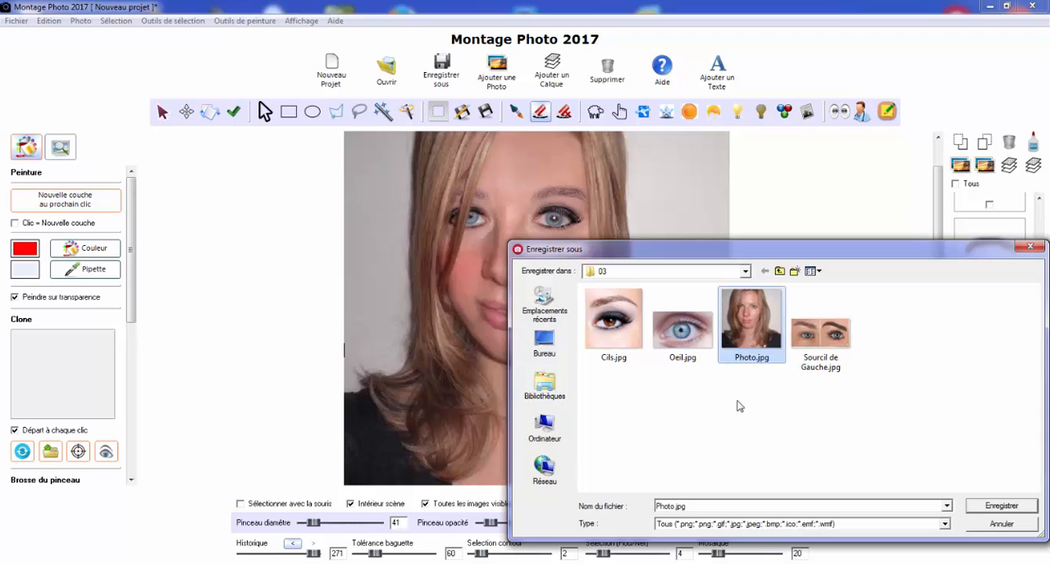
pyautogui.click(672, 507)
pyautogui.click(675, 507)
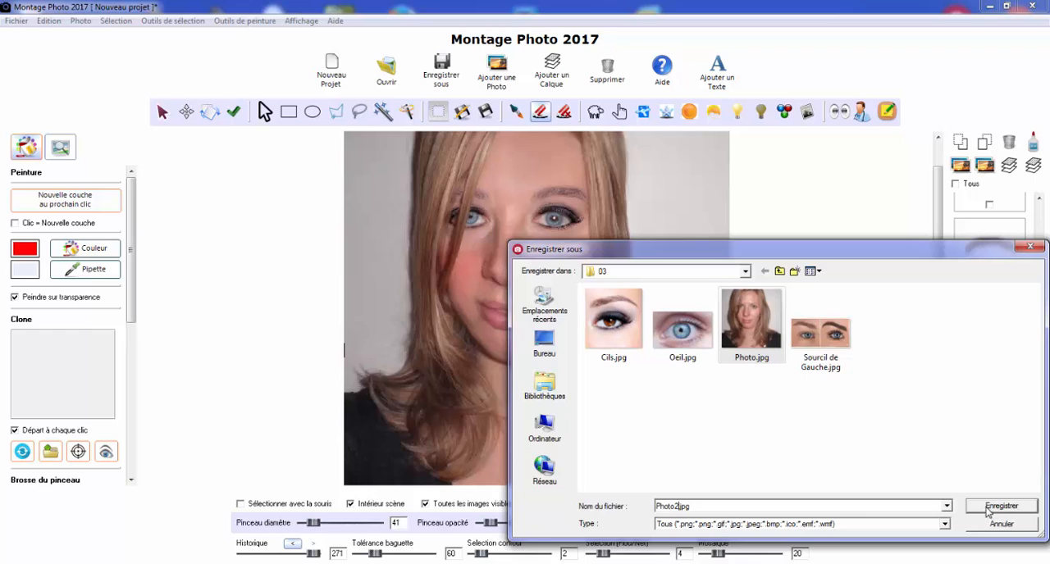
pyautogui.click(946, 525)
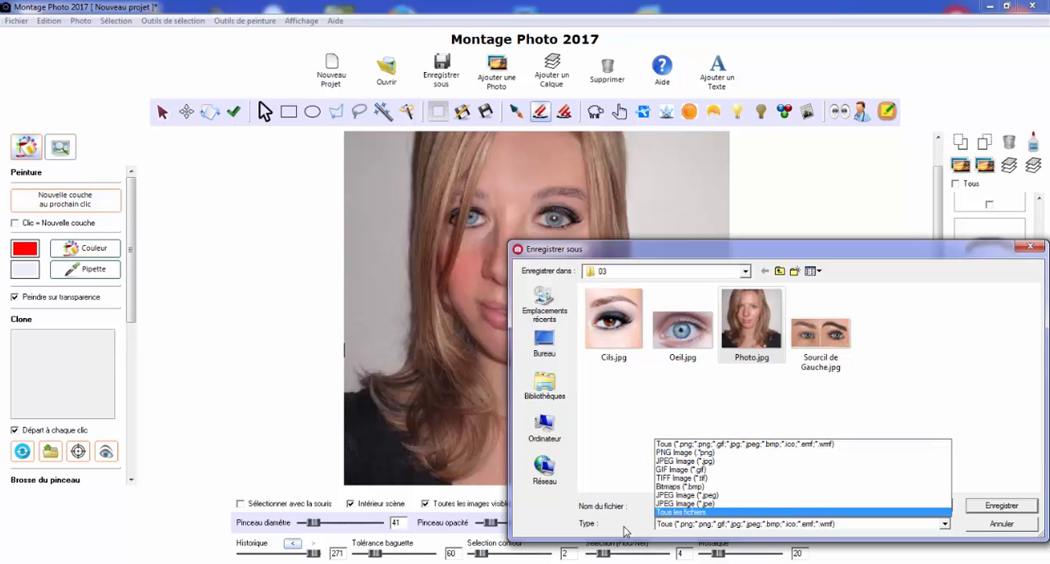
pyautogui.click(738, 461)
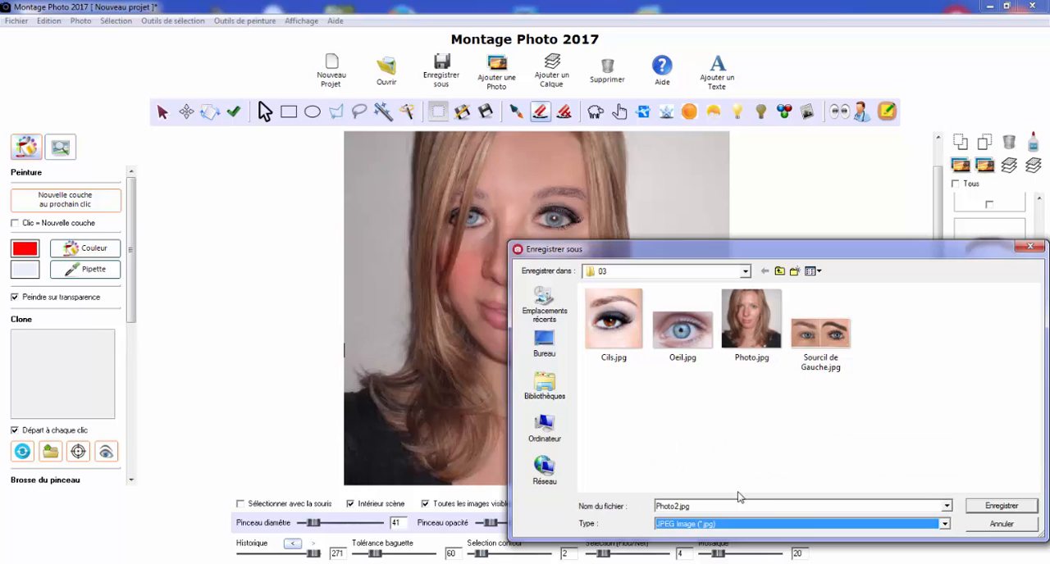
pyautogui.click(999, 506)
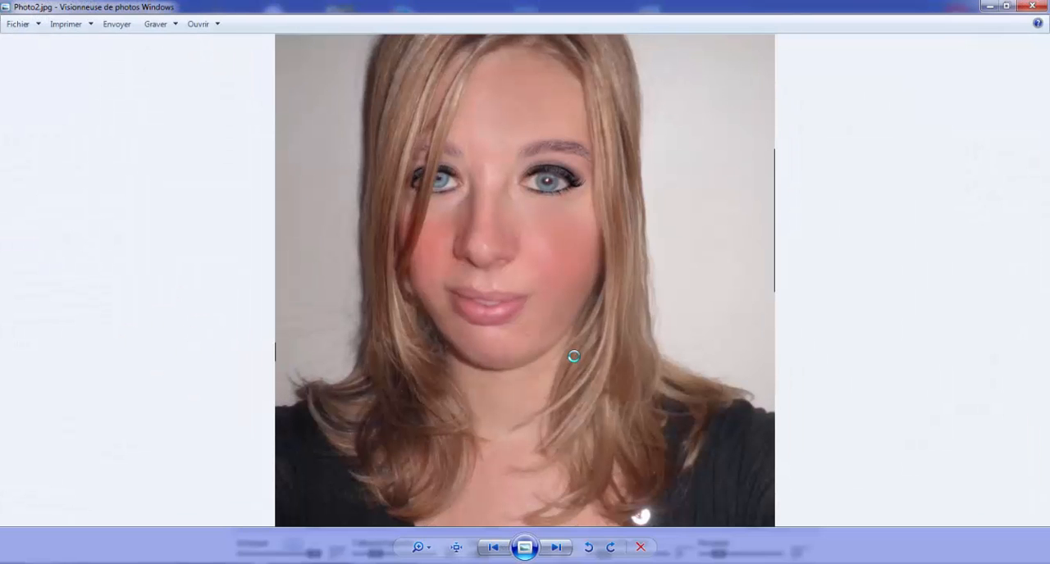
# Compare the saved Photo2.jpg with the neighbouring picture in the Windows photo viewer
pyautogui.press('Left')
pyautogui.press('Right')
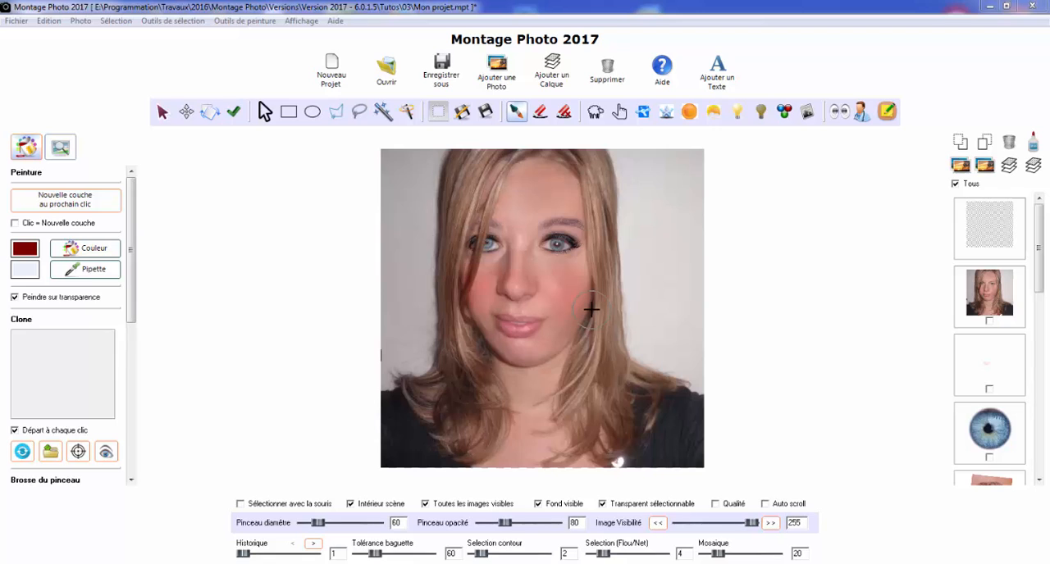
# Select the portrait layer with the cut-out eyes and add a new blank layer above all the others
pyautogui.moveTo(1038, 274); pyautogui.dragTo(1038, 395)
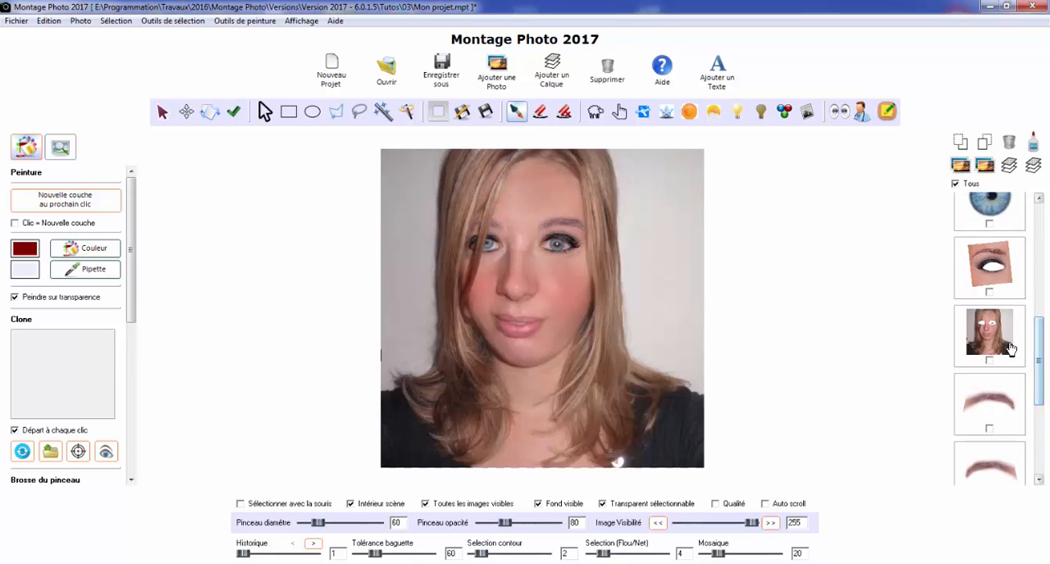
pyautogui.click(1007, 346)
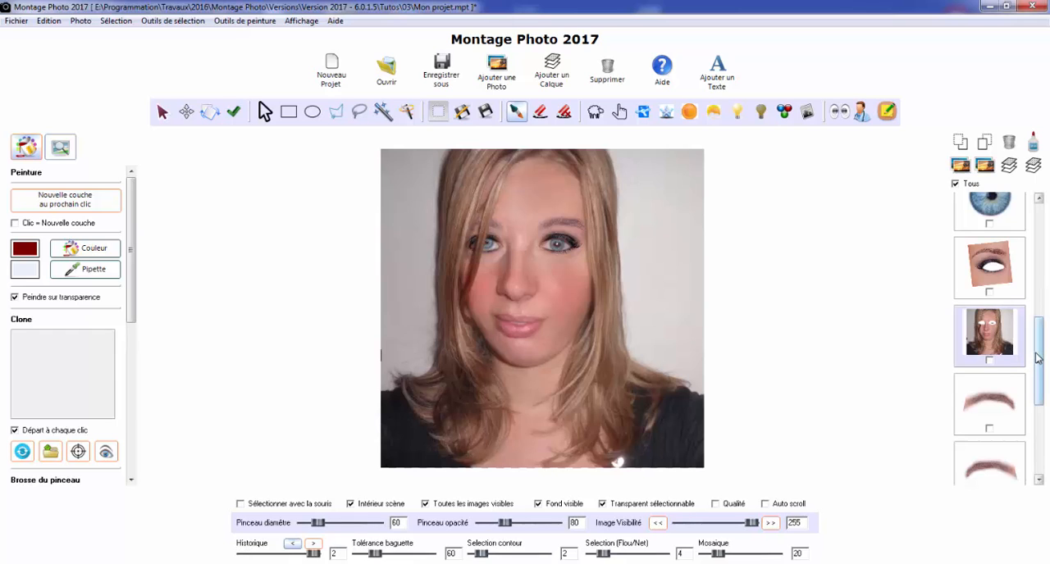
pyautogui.moveTo(1037, 349); pyautogui.dragTo(1040, 249)
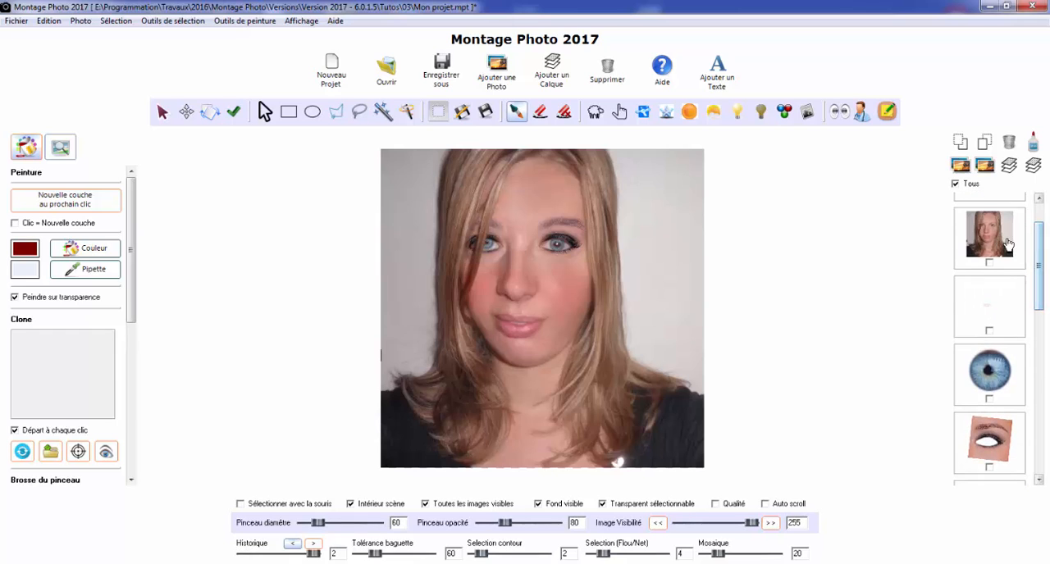
pyautogui.moveTo(1040, 308); pyautogui.dragTo(1042, 396)
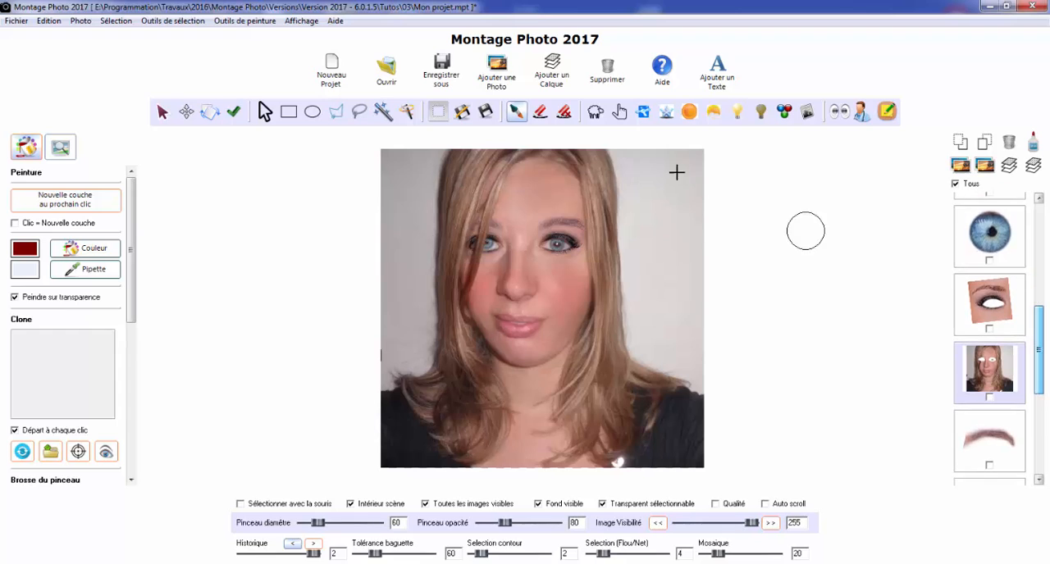
pyautogui.click(565, 82)
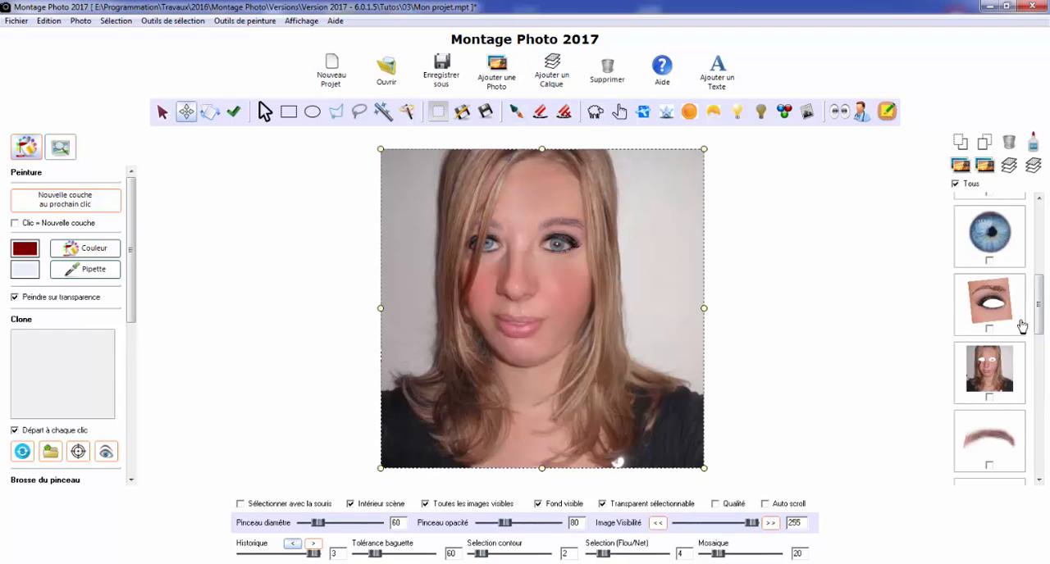
pyautogui.moveTo(1040, 308); pyautogui.dragTo(1045, 468)
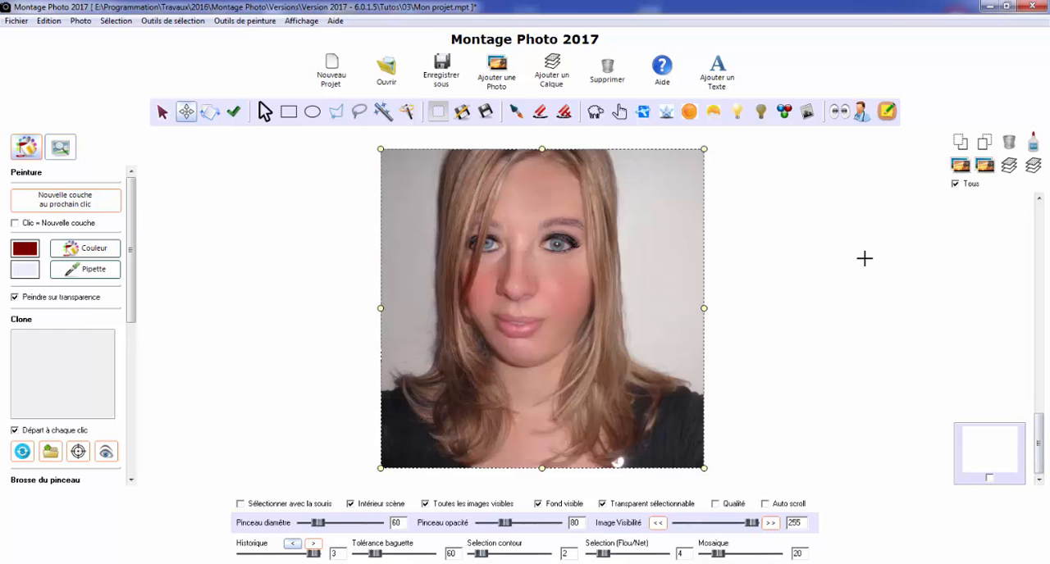
# Refresh the edit history to redraw the layer thumbnails, and check the new blank layer at the end of the list
pyautogui.click(49, 22)
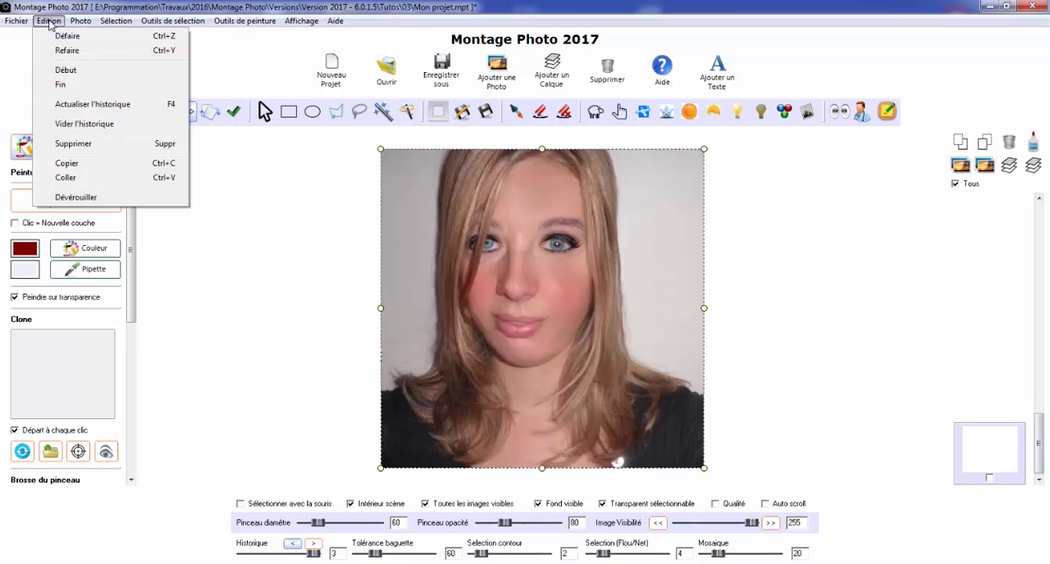
pyautogui.click(79, 105)
pyautogui.moveTo(1044, 261); pyautogui.dragTo(1043, 460)
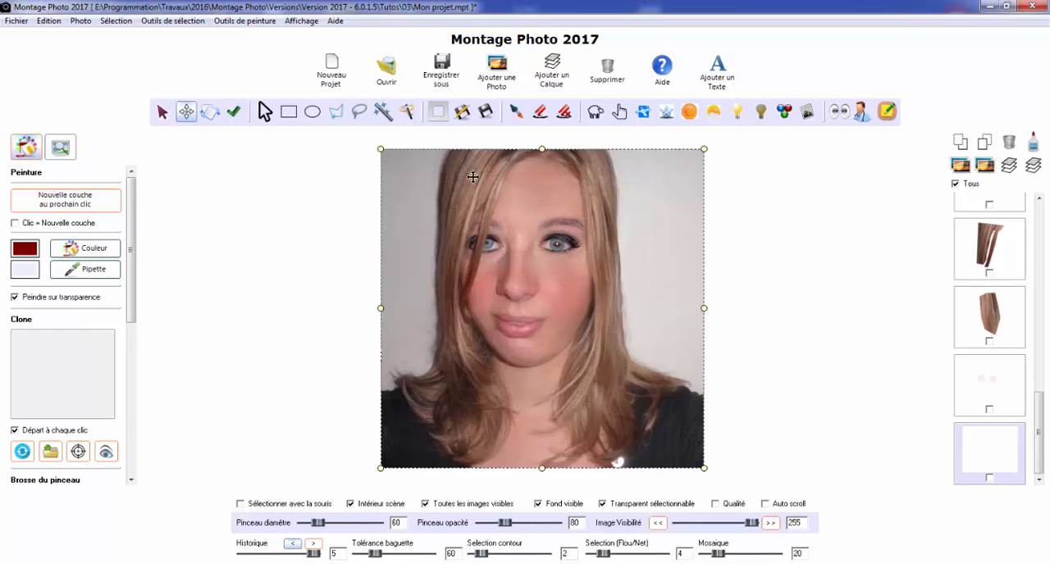
# Activate the paintbrush with dark red as the paint colour and set its opacity to 50
pyautogui.click(515, 112)
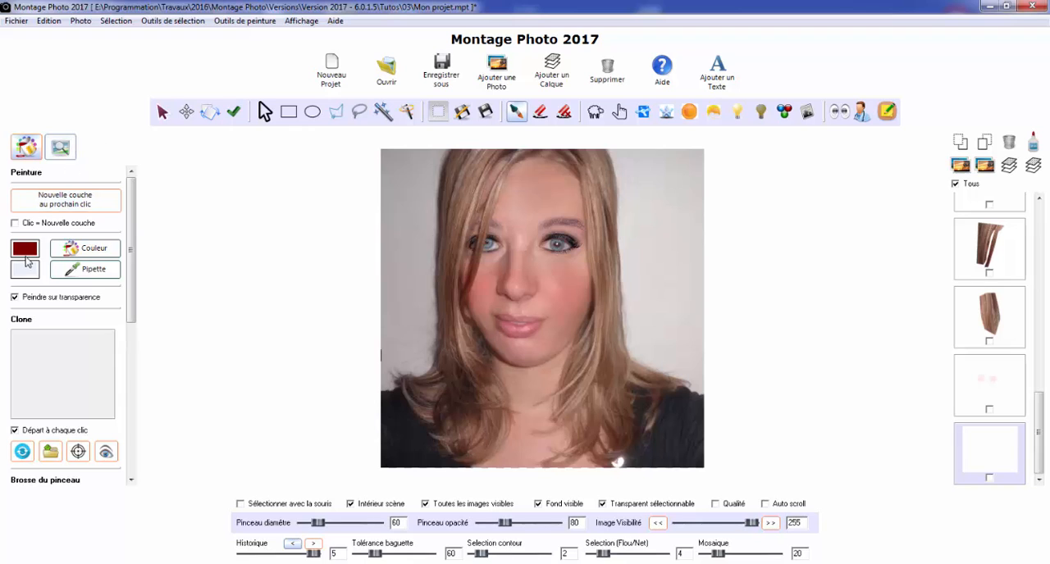
pyautogui.click(82, 248)
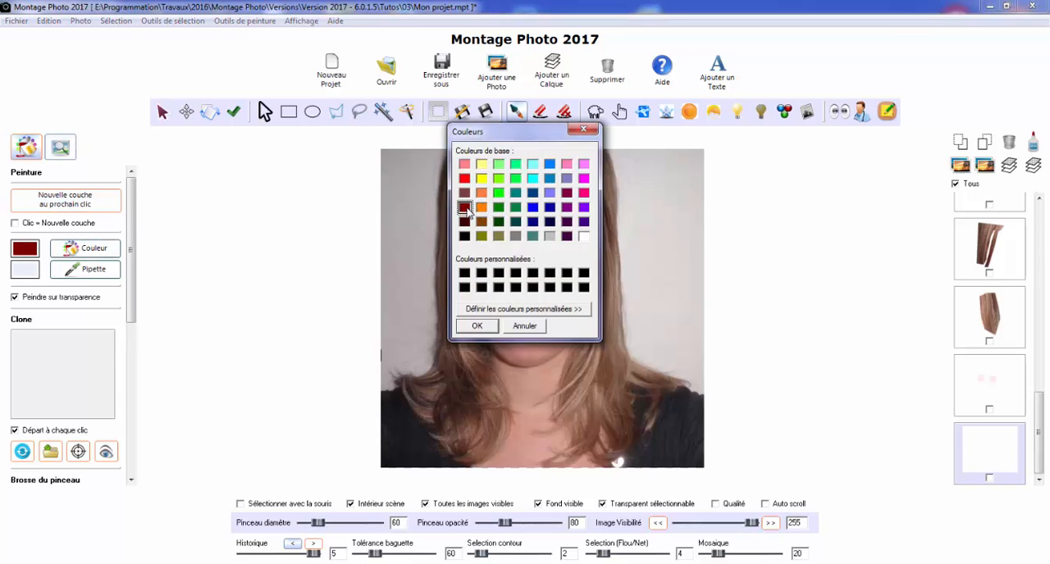
pyautogui.click(483, 326)
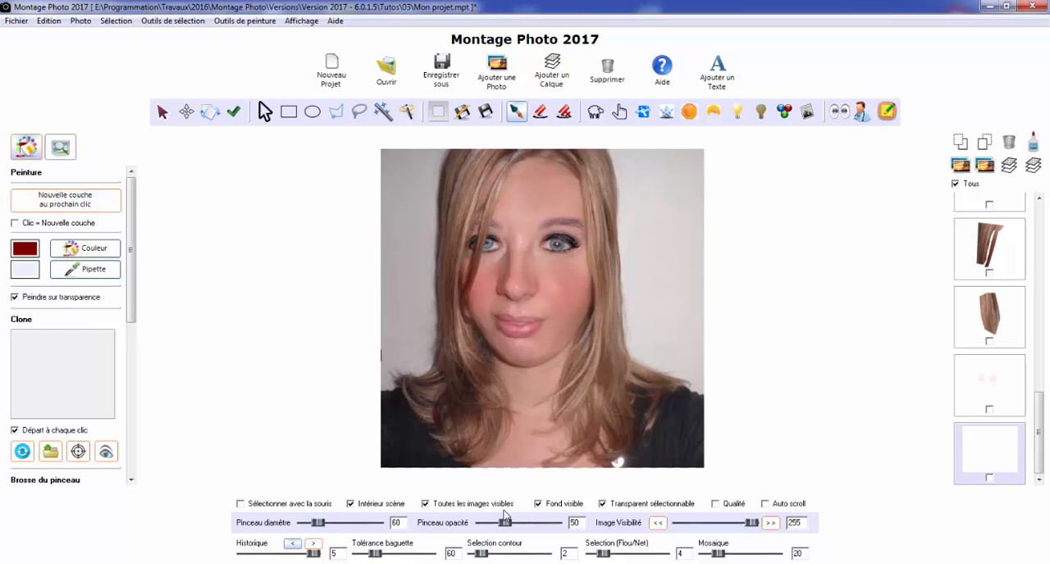
pyautogui.press('Return')
# Paint over all the hair with dark red on the blank layer, repainting it at a brush opacity of 70
pyautogui.moveTo(461, 164)
pyautogui.mouseDown()
pyautogui.moveTo(446, 335)
pyautogui.moveTo(438, 374)
pyautogui.moveTo(414, 389)
pyautogui.moveTo(414, 402)
pyautogui.moveTo(461, 451)
pyautogui.moveTo(497, 421)
pyautogui.moveTo(466, 350)
pyautogui.moveTo(493, 408)
pyautogui.mouseUp()
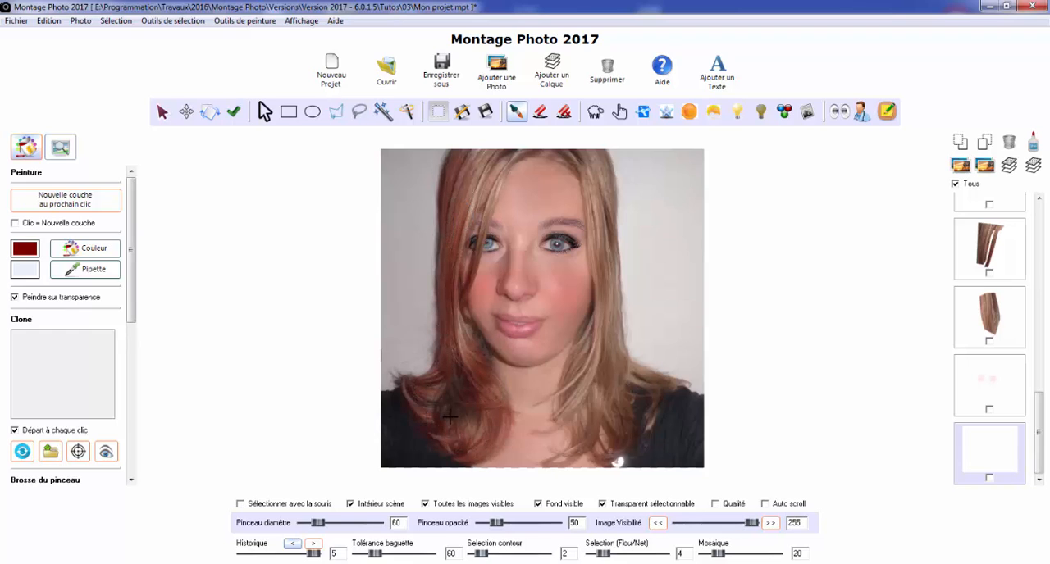
pyautogui.moveTo(458, 325)
pyautogui.mouseDown()
pyautogui.moveTo(471, 162)
pyautogui.moveTo(469, 175)
pyautogui.moveTo(502, 154)
pyautogui.moveTo(505, 167)
pyautogui.moveTo(471, 255)
pyautogui.moveTo(500, 157)
pyautogui.moveTo(557, 159)
pyautogui.moveTo(605, 188)
pyautogui.moveTo(600, 160)
pyautogui.moveTo(592, 323)
pyautogui.moveTo(565, 421)
pyautogui.moveTo(551, 433)
pyautogui.moveTo(558, 458)
pyautogui.moveTo(602, 444)
pyautogui.moveTo(621, 422)
pyautogui.moveTo(612, 374)
pyautogui.moveTo(584, 423)
pyautogui.moveTo(619, 366)
pyautogui.moveTo(653, 380)
pyautogui.moveTo(660, 393)
pyautogui.moveTo(647, 423)
pyautogui.moveTo(668, 384)
pyautogui.moveTo(594, 416)
pyautogui.moveTo(591, 435)
pyautogui.moveTo(611, 253)
pyautogui.moveTo(597, 147)
pyautogui.moveTo(571, 201)
pyautogui.mouseUp()
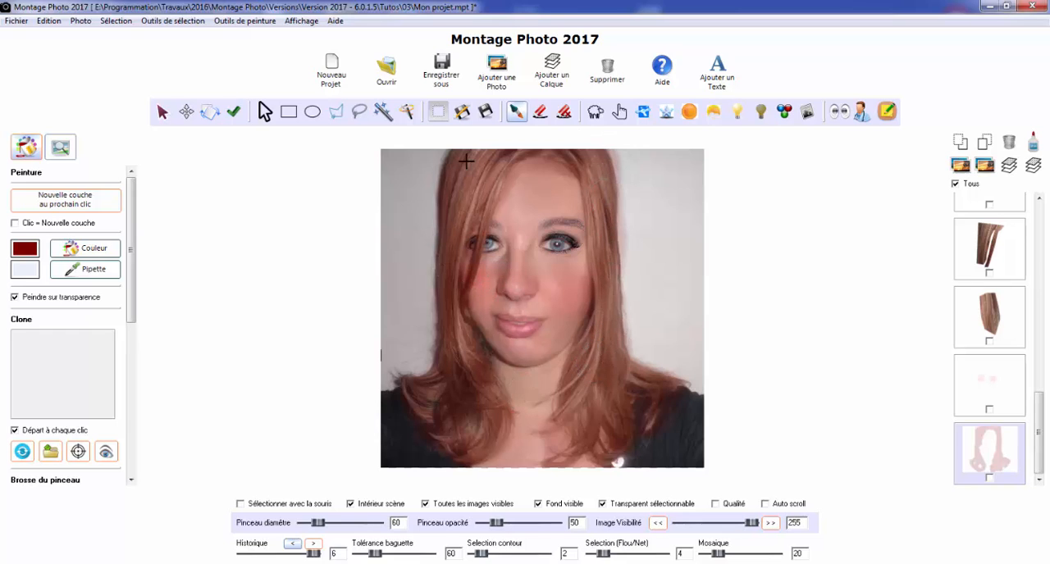
pyautogui.click(576, 523)
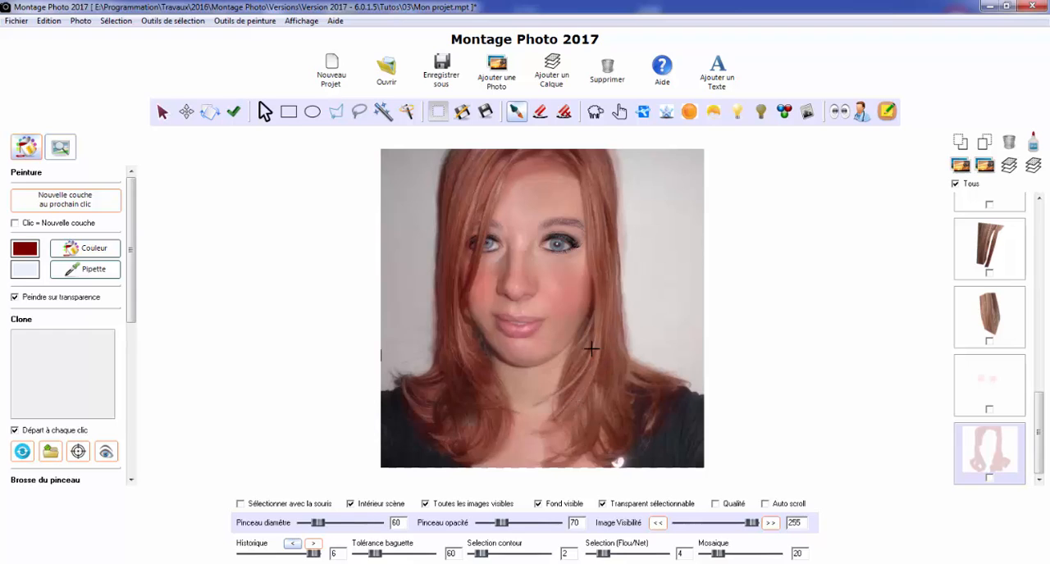
pyautogui.moveTo(645, 381)
pyautogui.mouseDown()
pyautogui.moveTo(649, 398)
pyautogui.moveTo(629, 365)
pyautogui.mouseUp()
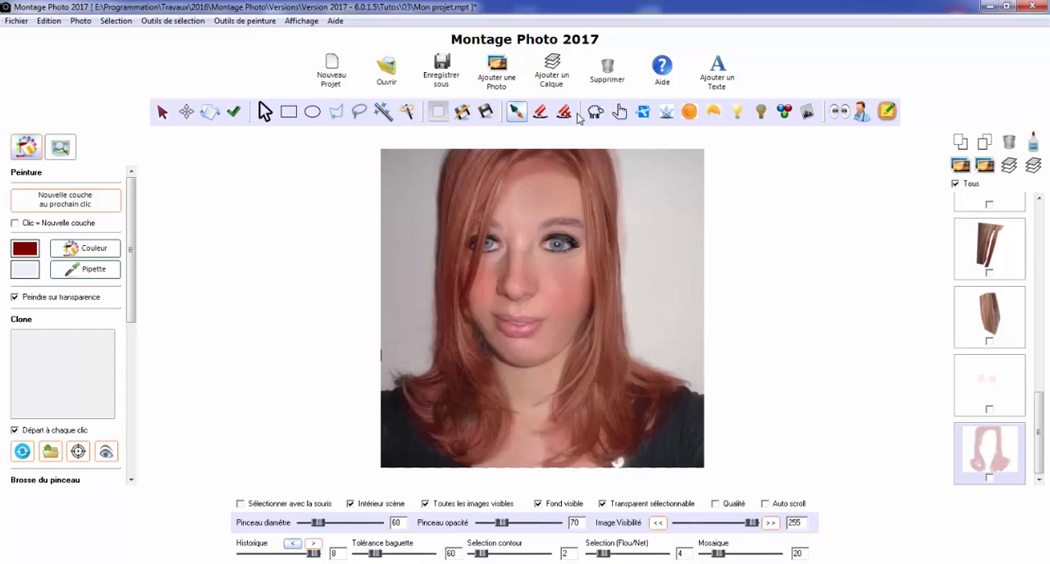
# Activate the eraser at opacity 255 and erase the red spill from the forehead and the background beside the hair
pyautogui.click(540, 111)
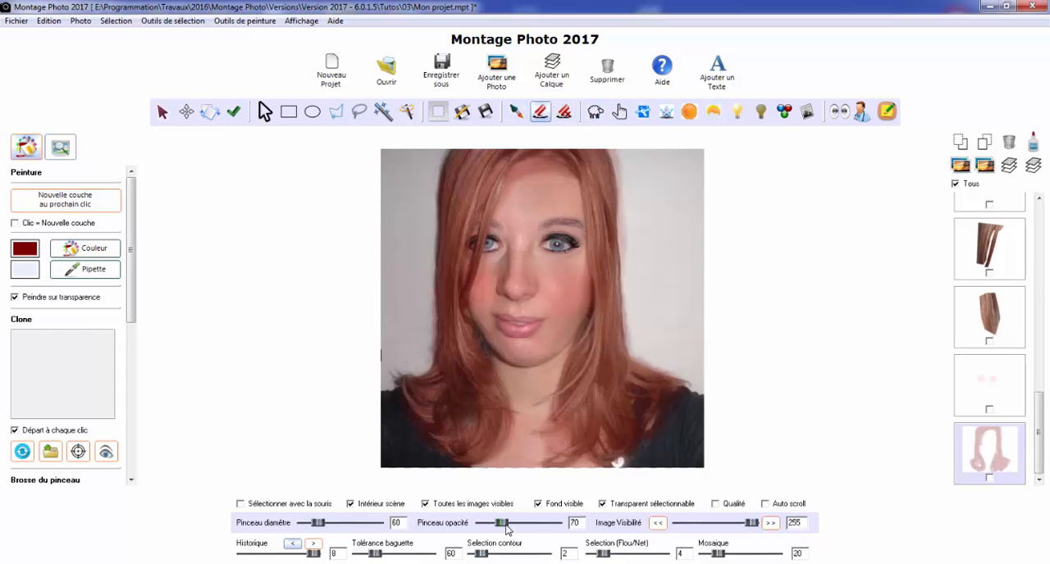
pyautogui.moveTo(506, 529); pyautogui.dragTo(563, 534)
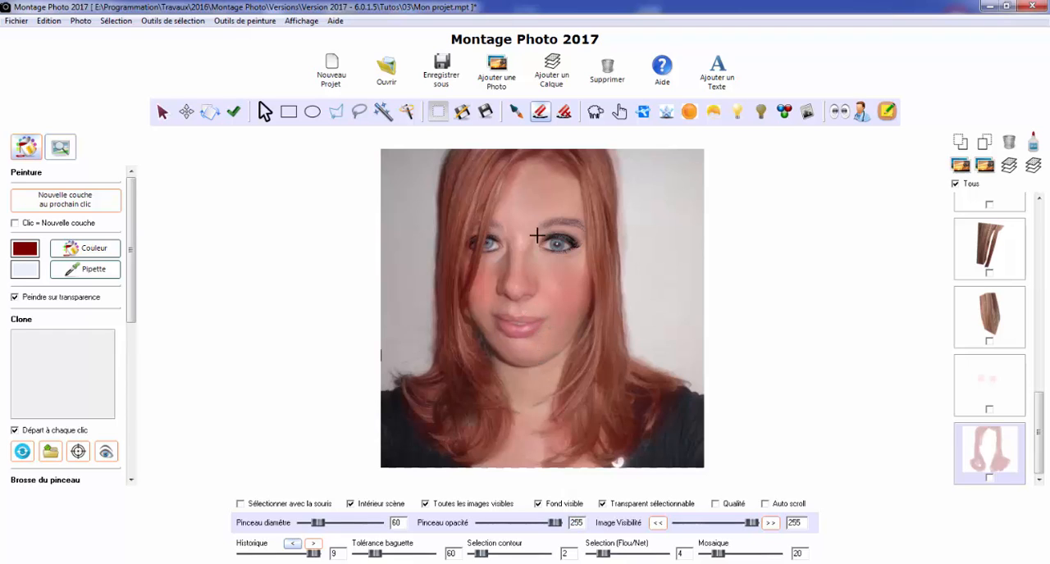
pyautogui.moveTo(537, 235); pyautogui.dragTo(538, 202)
pyautogui.moveTo(647, 170); pyautogui.dragTo(661, 241)
# Erase the red spill around the upper hair, clearing the grey background, the forehead and the face between the strands
pyautogui.scroll(-3, 127, 436)
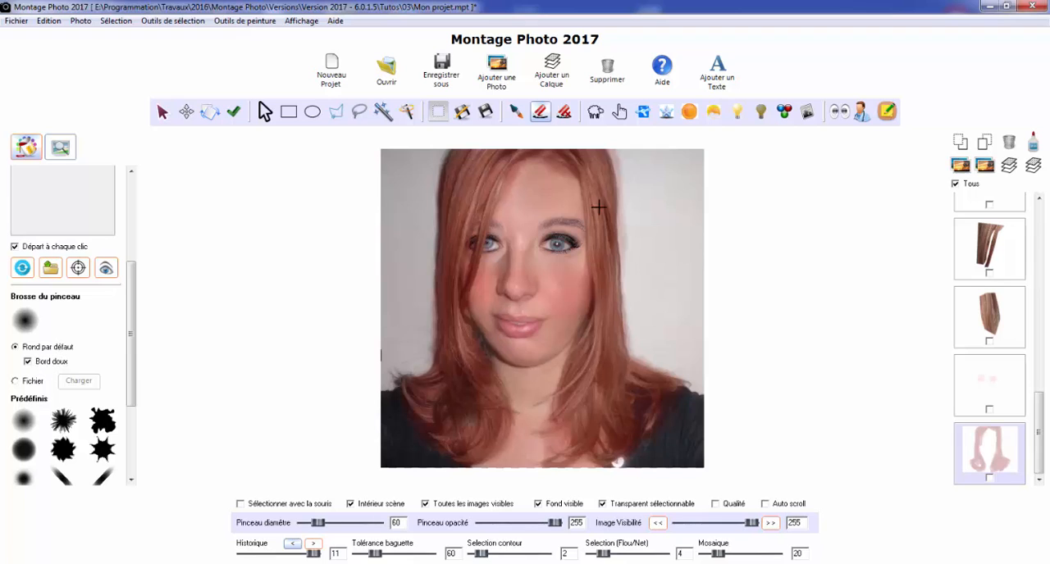
pyautogui.scroll(3, 628, 197)
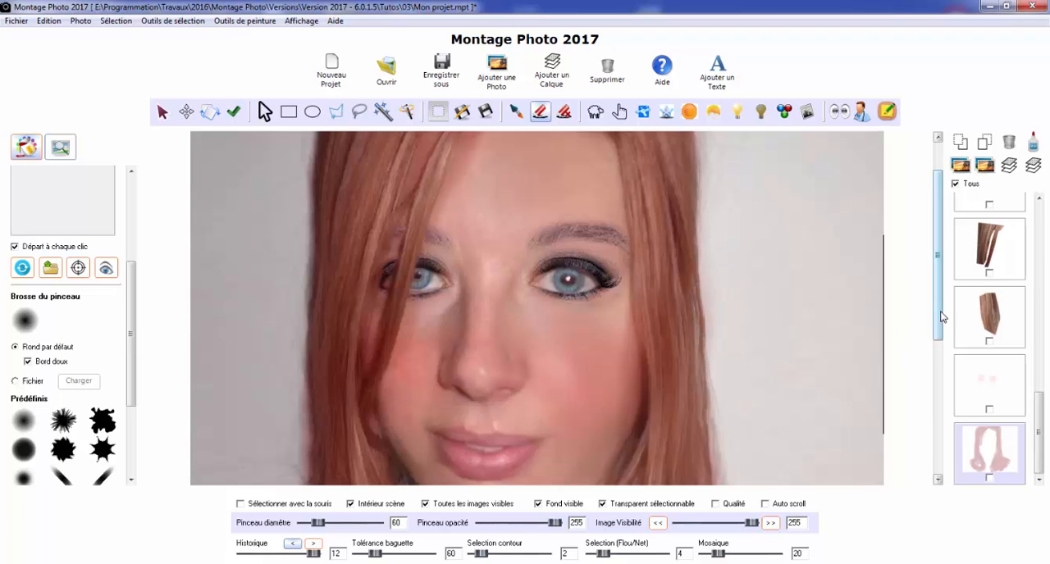
pyautogui.moveTo(943, 318); pyautogui.dragTo(942, 274)
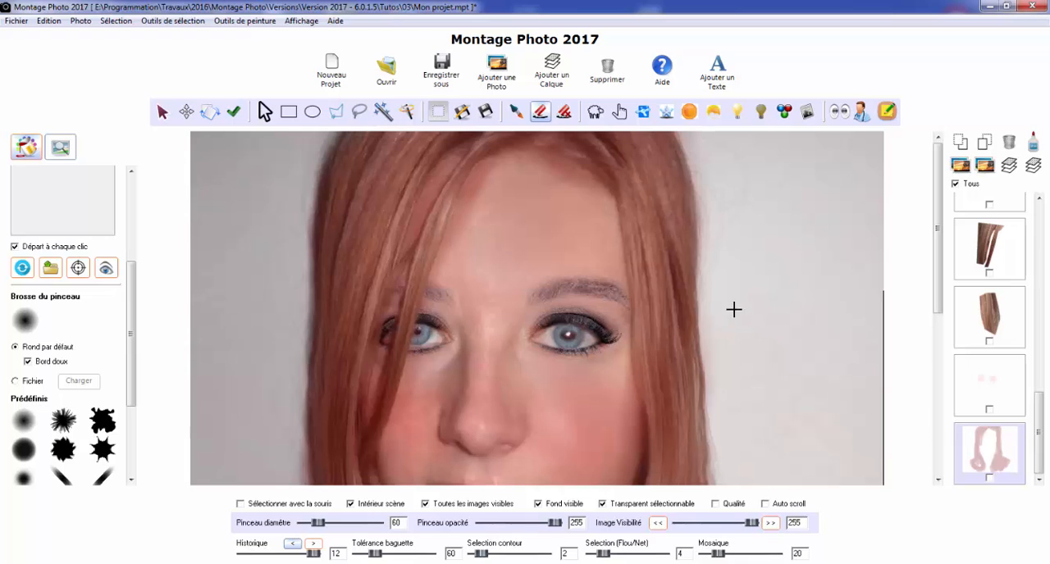
pyautogui.moveTo(237, 182); pyautogui.dragTo(260, 162)
pyautogui.moveTo(260, 431); pyautogui.dragTo(247, 439)
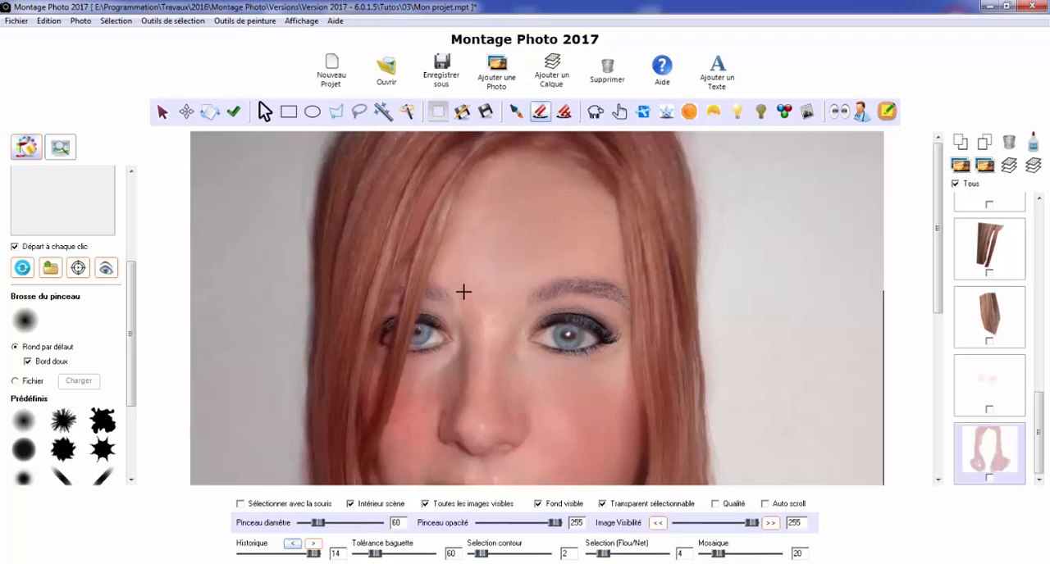
pyautogui.moveTo(424, 226)
pyautogui.mouseDown()
pyautogui.moveTo(425, 183)
pyautogui.moveTo(443, 185)
pyautogui.mouseUp()
pyautogui.moveTo(566, 274); pyautogui.dragTo(580, 284)
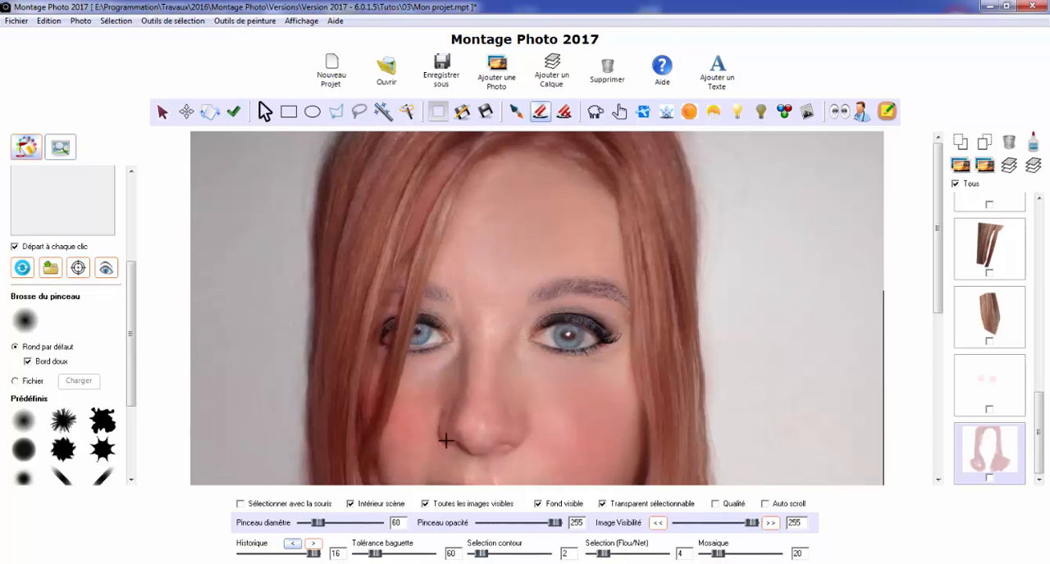
pyautogui.moveTo(533, 273)
pyautogui.mouseDown()
pyautogui.moveTo(530, 213)
pyautogui.moveTo(517, 202)
pyautogui.moveTo(574, 192)
pyautogui.mouseUp()
# Erase the red spill on the background beside the hair, from cheek level down to the shoulder
pyautogui.scroll(-3, 633, 336)
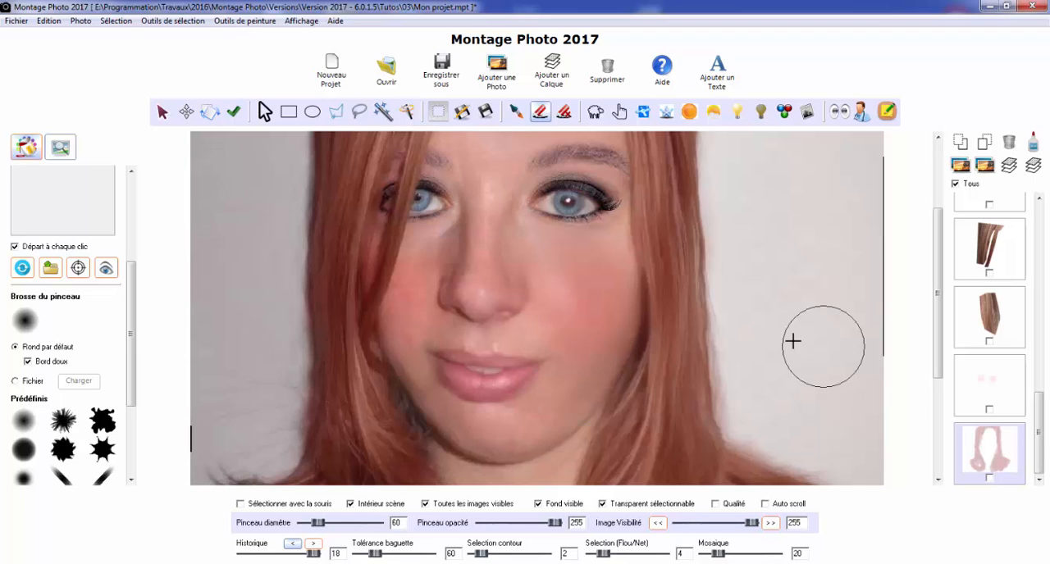
pyautogui.moveTo(793, 342)
pyautogui.mouseDown()
pyautogui.moveTo(730, 248)
pyautogui.moveTo(742, 334)
pyautogui.mouseUp()
pyautogui.moveTo(757, 386)
pyautogui.mouseDown()
pyautogui.moveTo(869, 351)
pyautogui.moveTo(762, 331)
pyautogui.mouseUp()
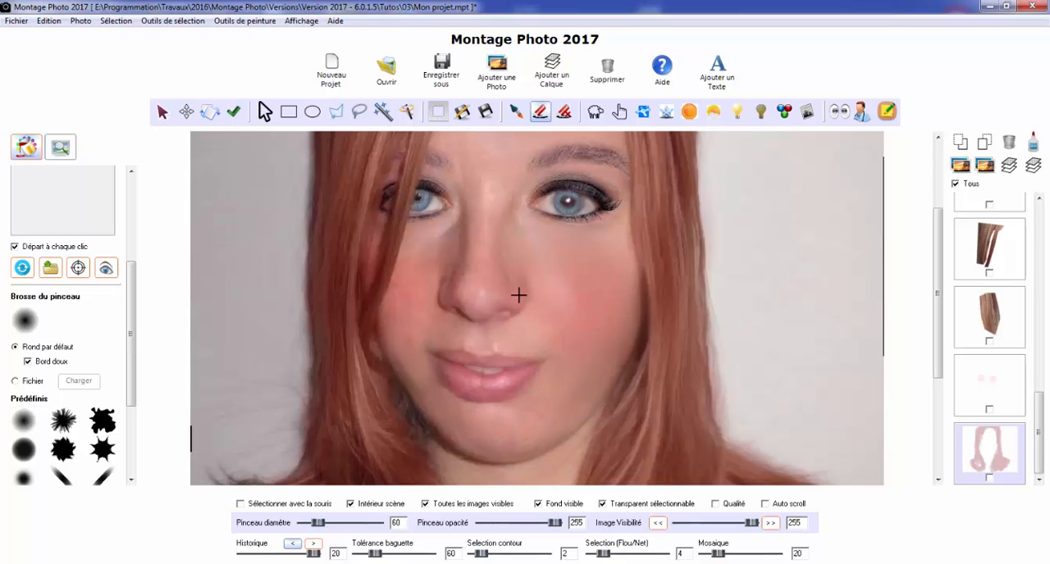
pyautogui.click(940, 409)
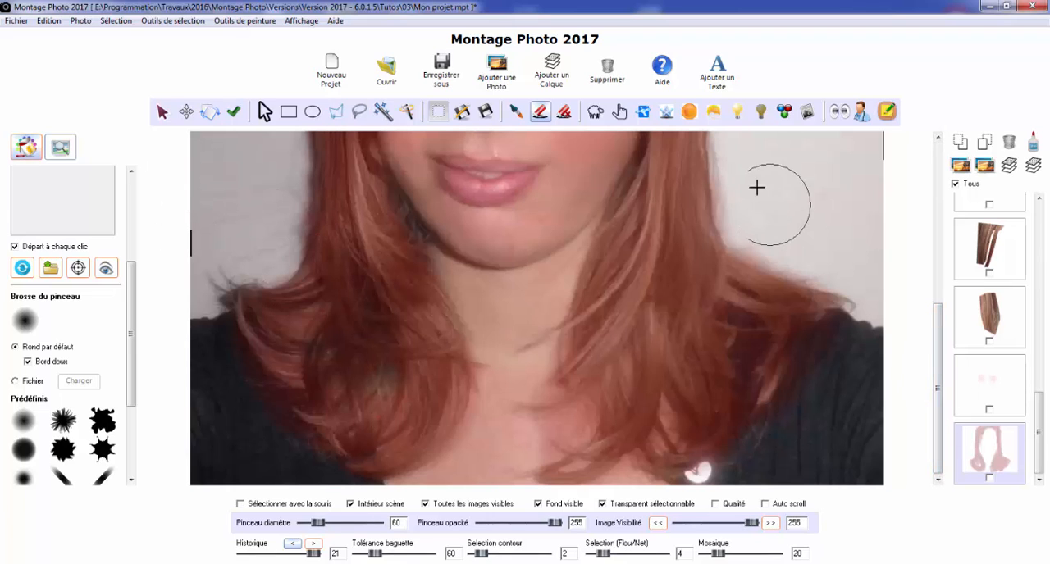
pyautogui.click(846, 289)
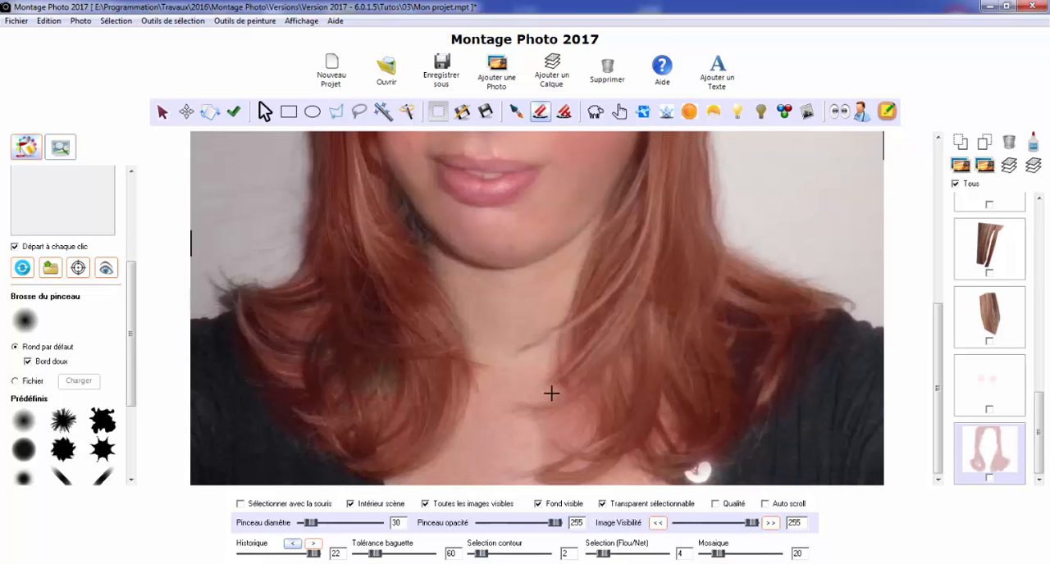
# With an eraser diameter of 30, erase the red from the chest, the small skin gaps and some lower hair strands
pyautogui.moveTo(546, 429)
pyautogui.mouseDown()
pyautogui.moveTo(573, 414)
pyautogui.moveTo(567, 433)
pyautogui.moveTo(545, 452)
pyautogui.mouseUp()
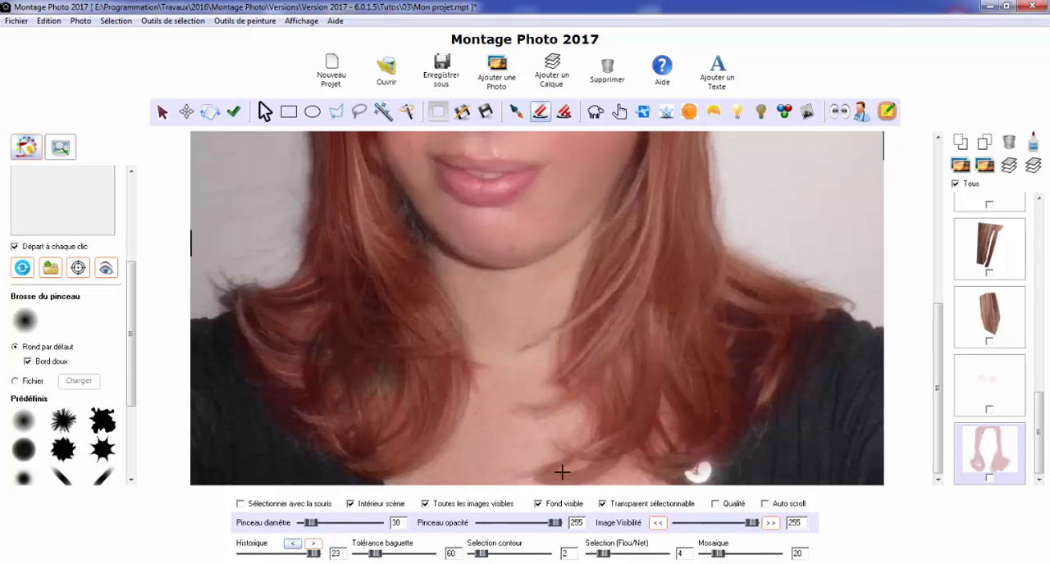
pyautogui.moveTo(600, 474)
pyautogui.mouseDown()
pyautogui.moveTo(572, 470)
pyautogui.moveTo(629, 469)
pyautogui.mouseUp()
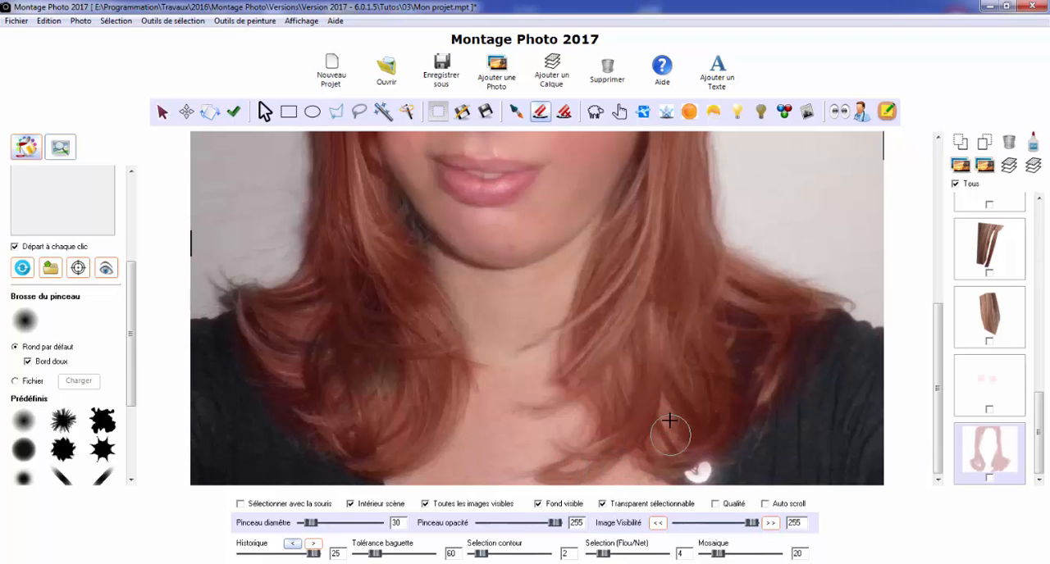
pyautogui.click(670, 417)
pyautogui.click(665, 411)
pyautogui.click(665, 415)
pyautogui.click(665, 409)
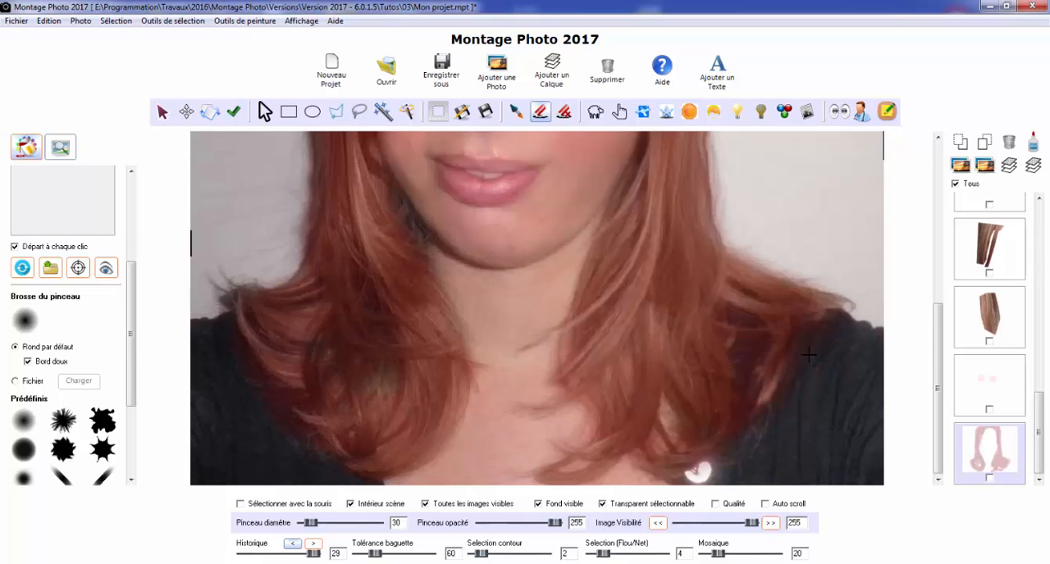
pyautogui.moveTo(678, 329); pyautogui.dragTo(584, 325)
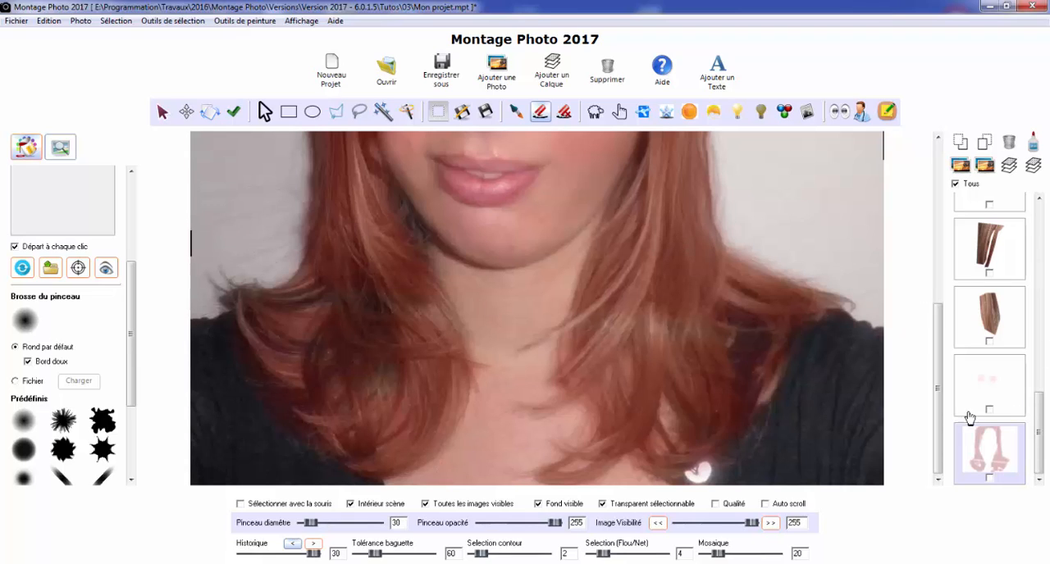
# Try erasing the red from the skin gap between the forehead strands with a soft eraser, reducing its diameter to 11
pyautogui.moveTo(939, 426); pyautogui.dragTo(909, 225)
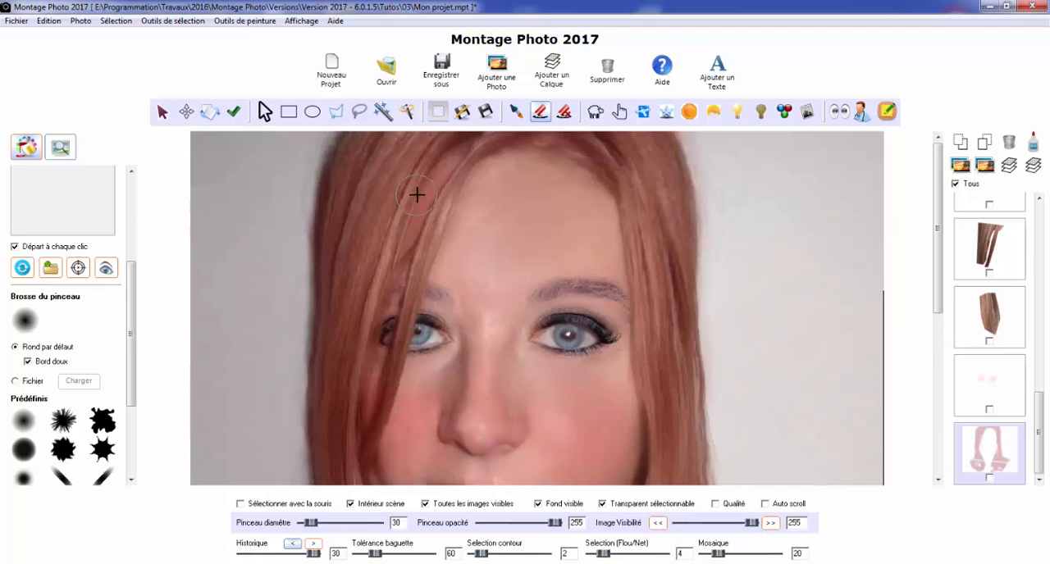
pyautogui.scroll(-1, 417, 194)
pyautogui.moveTo(417, 195); pyautogui.dragTo(438, 171)
pyautogui.scroll(-3, 440, 171)
pyautogui.scroll(-2, 441, 172)
pyautogui.scroll(-6, 442, 169)
pyautogui.scroll(2, 442, 168)
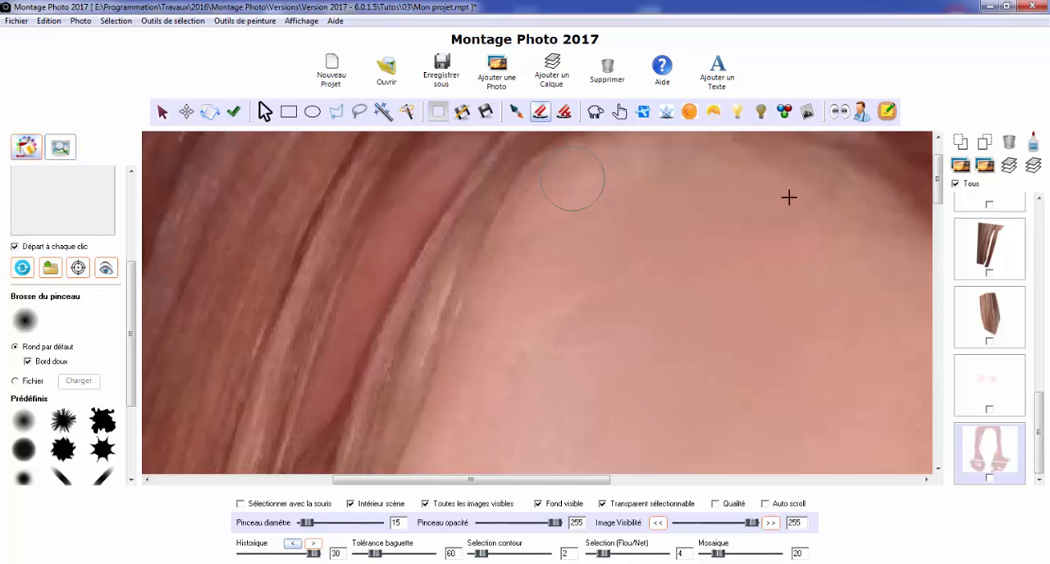
pyautogui.moveTo(942, 182); pyautogui.dragTo(942, 168)
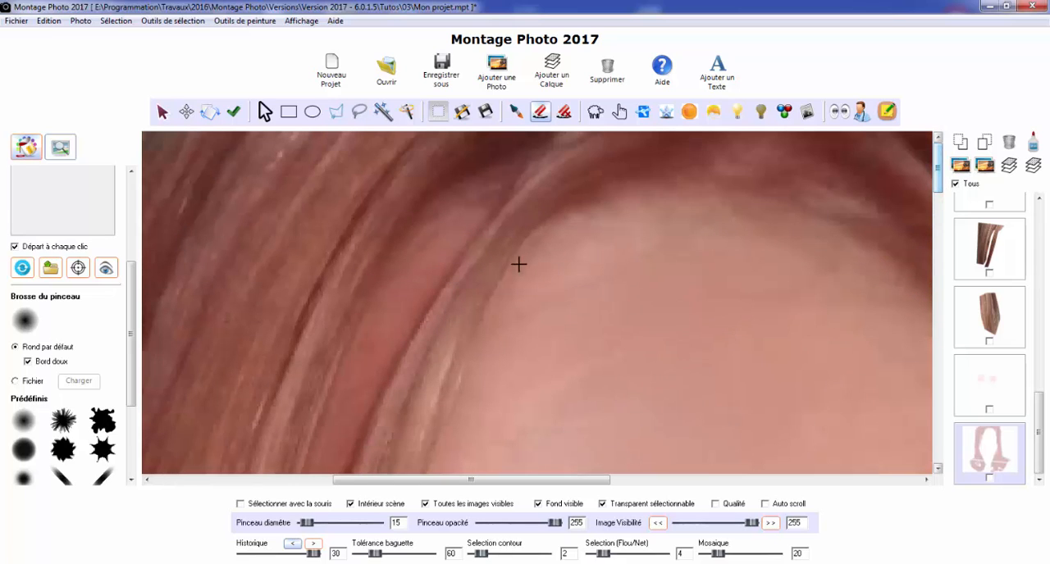
pyautogui.scroll(-4, 438, 234)
pyautogui.moveTo(432, 240); pyautogui.dragTo(473, 199)
pyautogui.moveTo(424, 260); pyautogui.dragTo(360, 364)
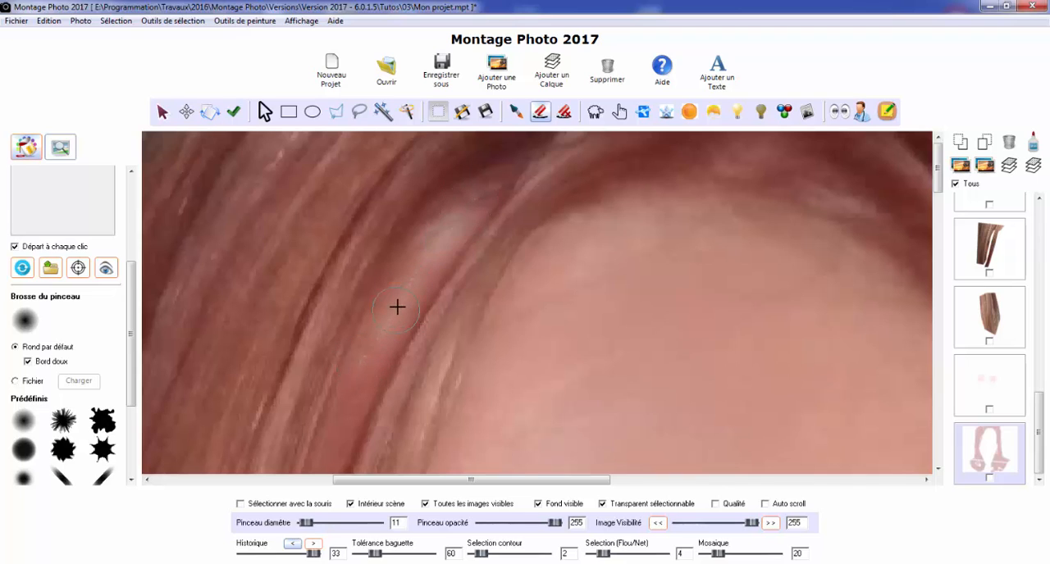
# Try erasing the same forehead gap with the soft edge (Bord doux) turned off
pyautogui.click(38, 363)
pyautogui.moveTo(443, 237)
pyautogui.mouseDown()
pyautogui.moveTo(422, 255)
pyautogui.moveTo(328, 431)
pyautogui.mouseUp()
pyautogui.scroll(-3, 443, 263)
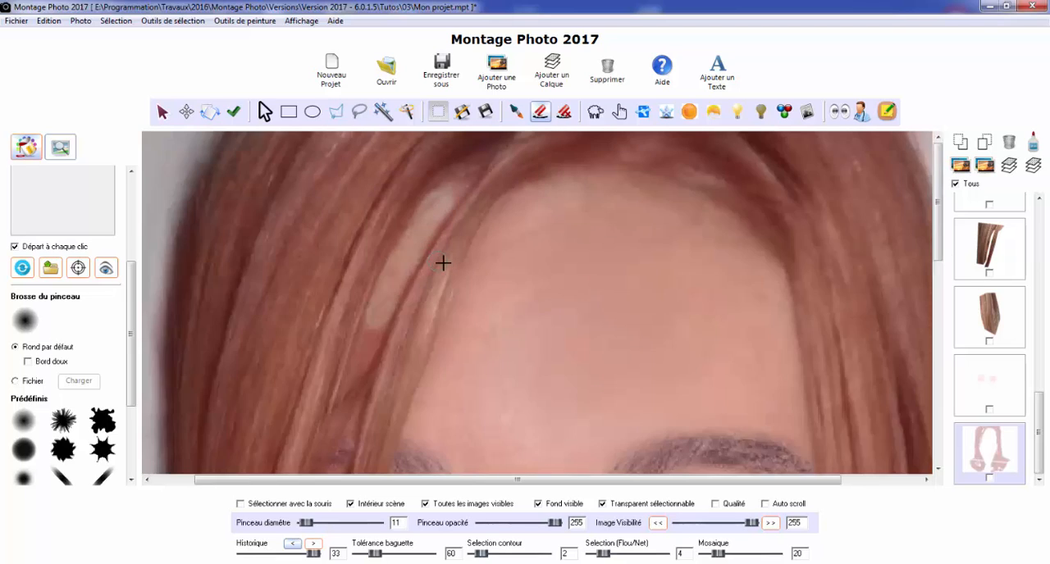
pyautogui.scroll(-2, 443, 263)
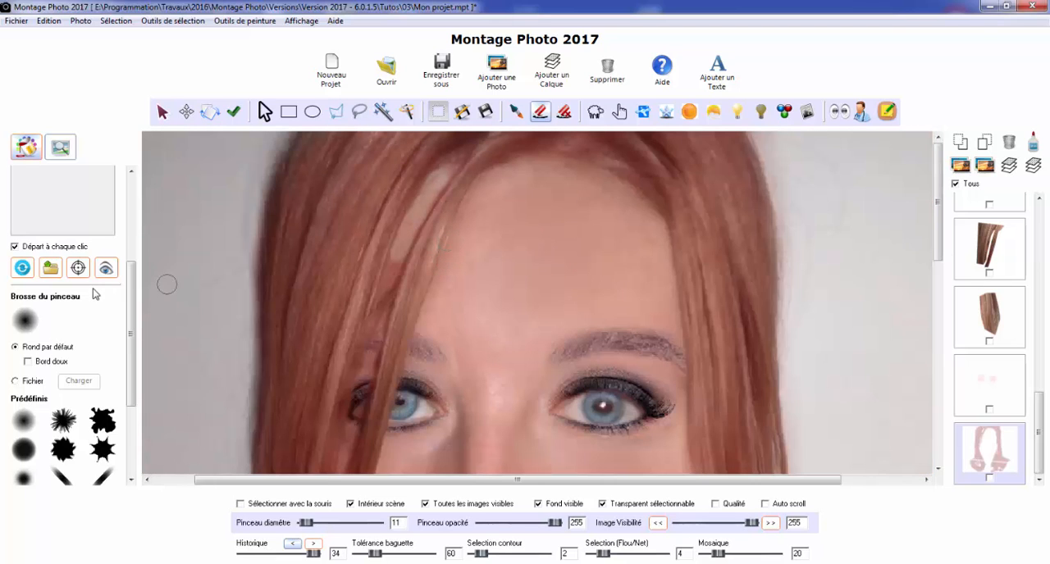
# Turn the soft brush edge back on and undo the last eraser strokes in the forehead gap
pyautogui.click(39, 361)
pyautogui.click(293, 545)
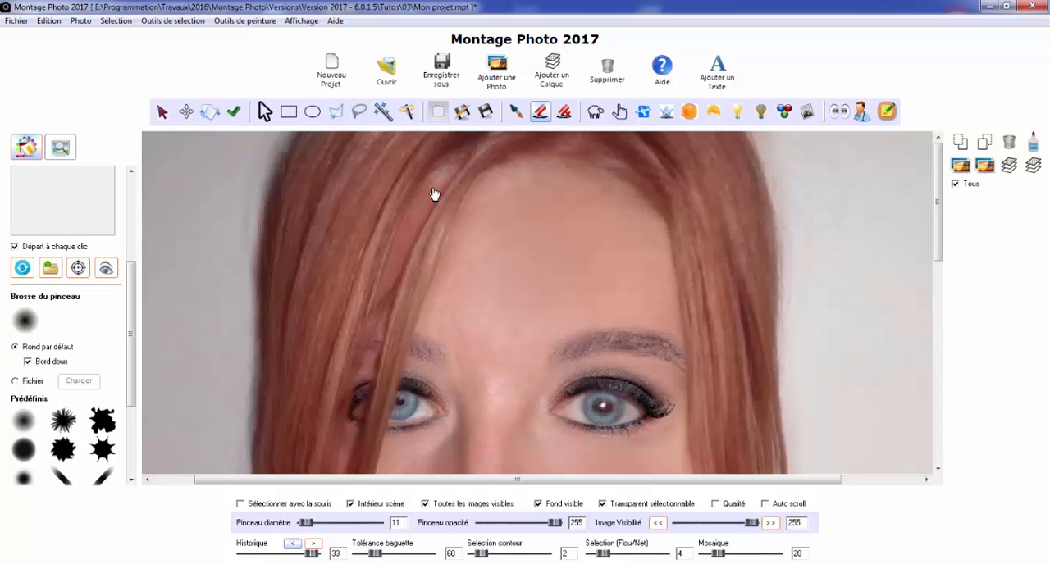
pyautogui.click(293, 546)
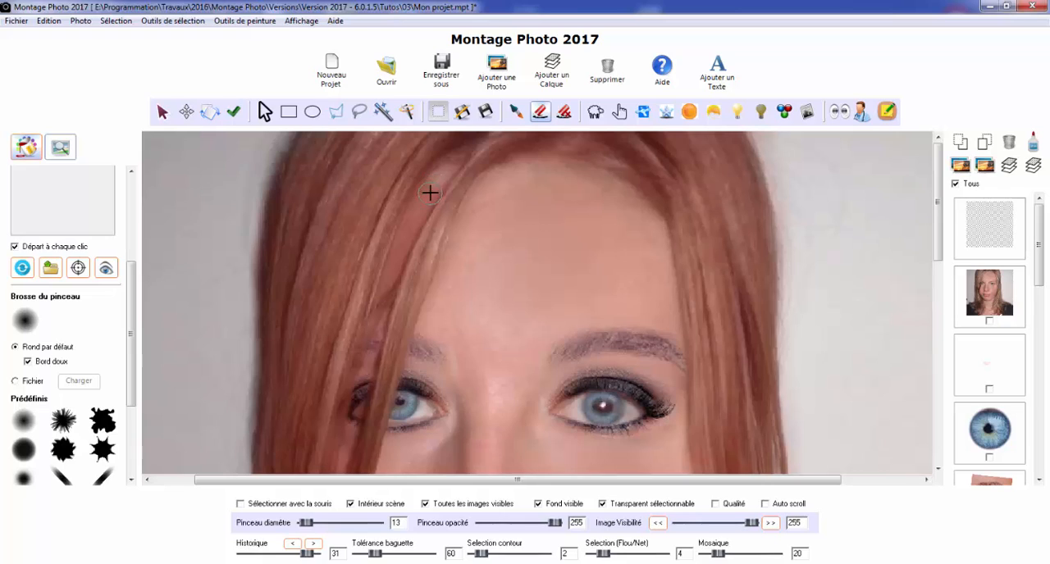
# Erase the red from the skin between the strands over the forehead and cheek with a soft eraser, raising its diameter to 16
pyautogui.scroll(5, 430, 188)
pyautogui.moveTo(447, 175)
pyautogui.mouseDown()
pyautogui.moveTo(424, 195)
pyautogui.moveTo(426, 182)
pyautogui.moveTo(386, 277)
pyautogui.moveTo(390, 255)
pyautogui.moveTo(398, 248)
pyautogui.moveTo(365, 362)
pyautogui.moveTo(349, 350)
pyautogui.moveTo(357, 382)
pyautogui.moveTo(377, 349)
pyautogui.moveTo(342, 468)
pyautogui.moveTo(351, 398)
pyautogui.mouseUp()
pyautogui.moveTo(457, 224)
pyautogui.mouseDown()
pyautogui.moveTo(447, 168)
pyautogui.moveTo(462, 157)
pyautogui.mouseUp()
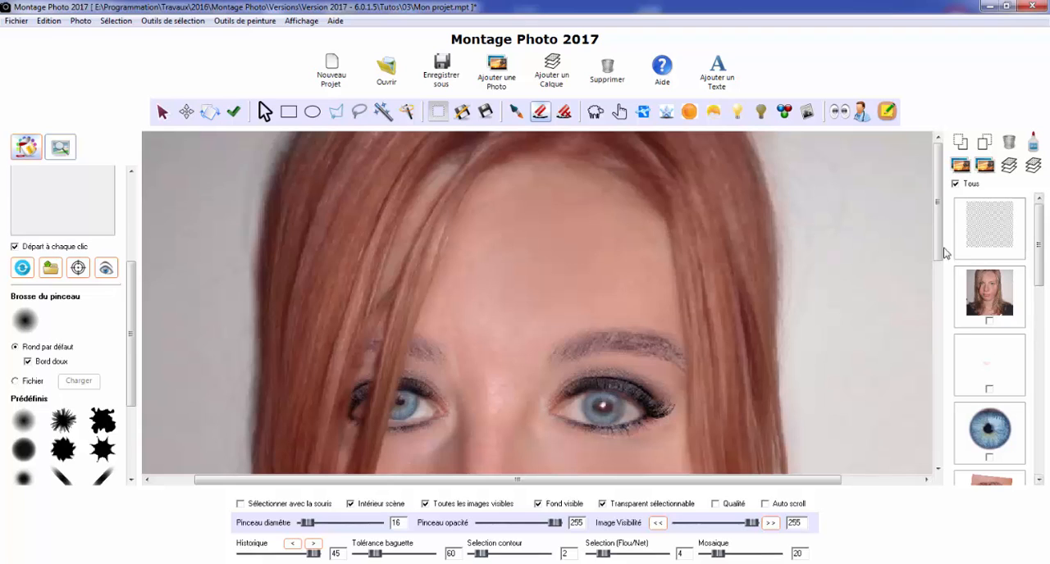
pyautogui.moveTo(941, 250); pyautogui.dragTo(942, 302)
pyautogui.moveTo(361, 315); pyautogui.dragTo(329, 374)
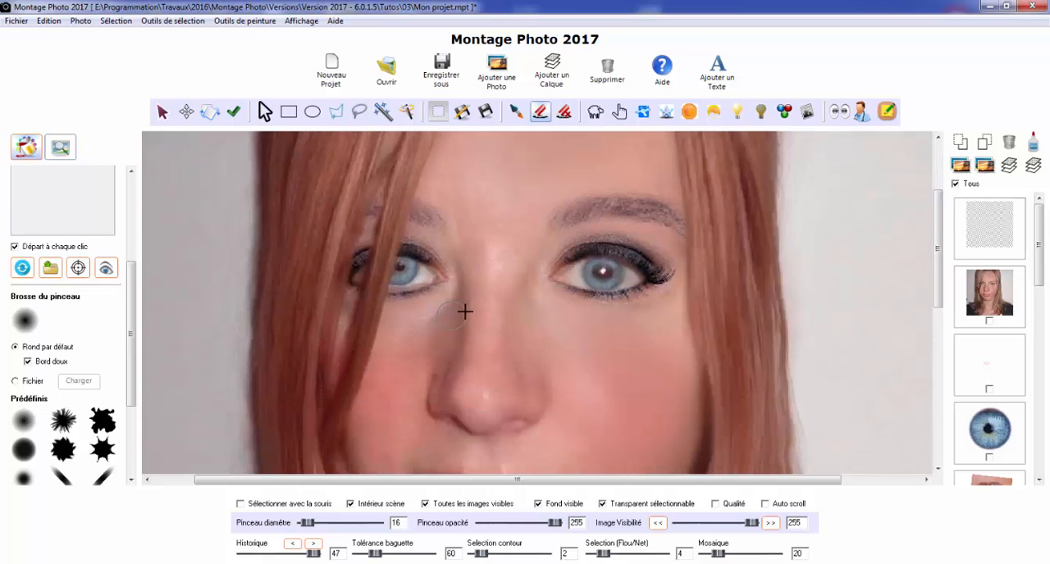
pyautogui.scroll(-4, 469, 309)
pyautogui.scroll(-1, 641, 270)
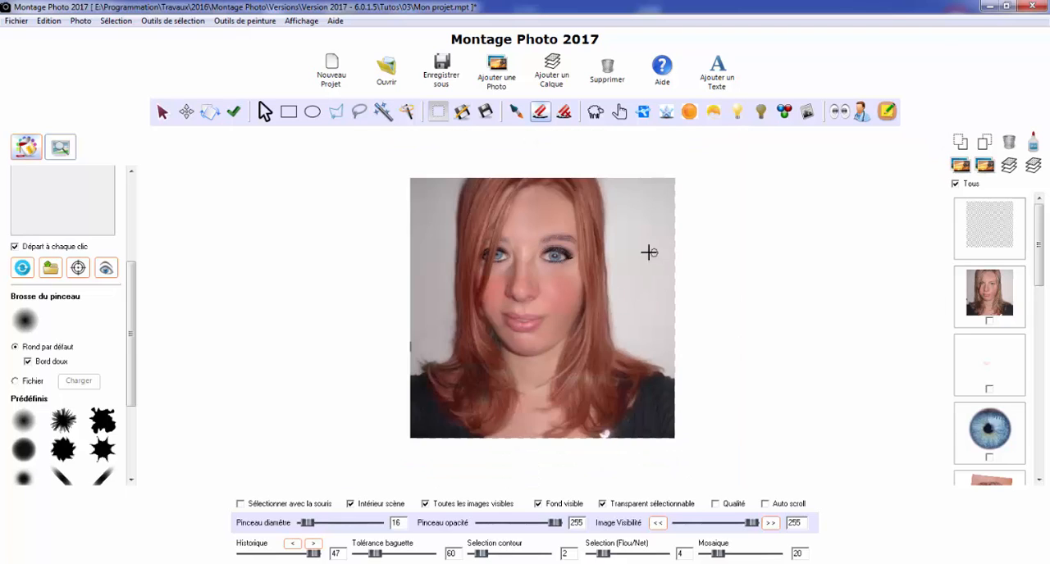
# Save the entire scene without the background, cropped to the scene interior, as the JPEG image Photo3.jpg
pyautogui.click(459, 84)
pyautogui.click(509, 261)
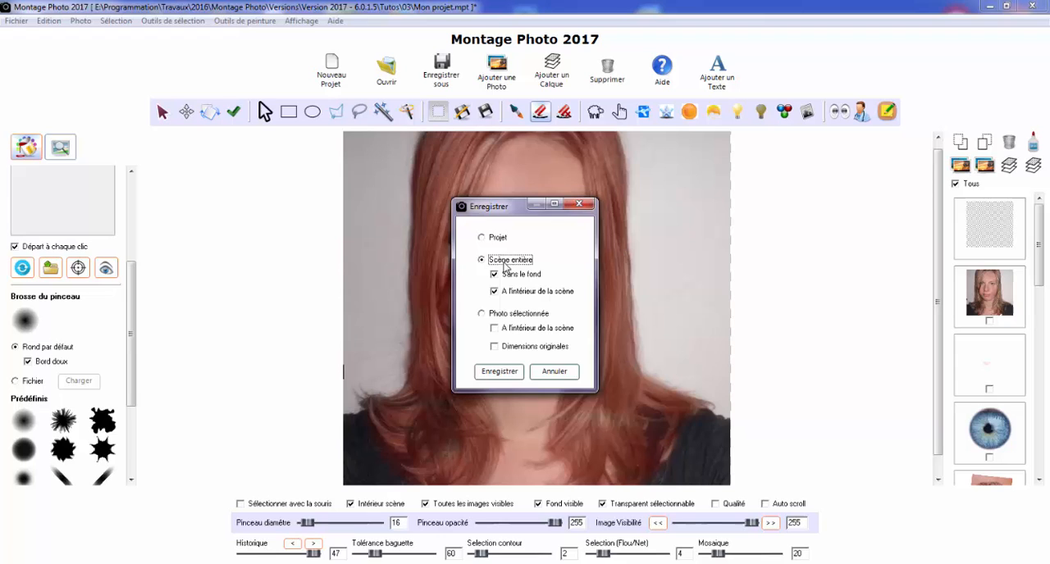
pyautogui.click(505, 374)
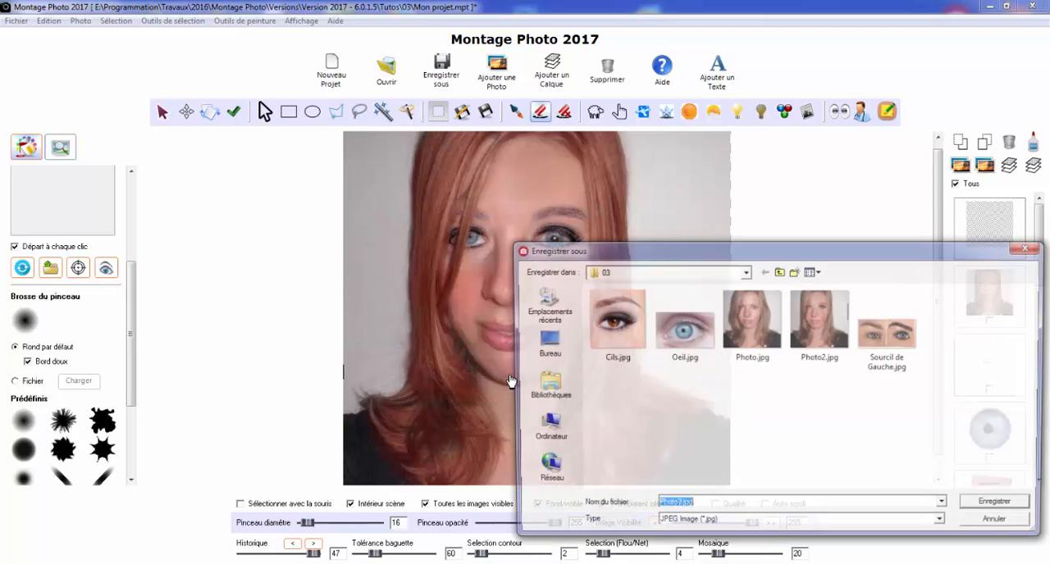
pyautogui.click(820, 324)
pyautogui.doubleClick(682, 507)
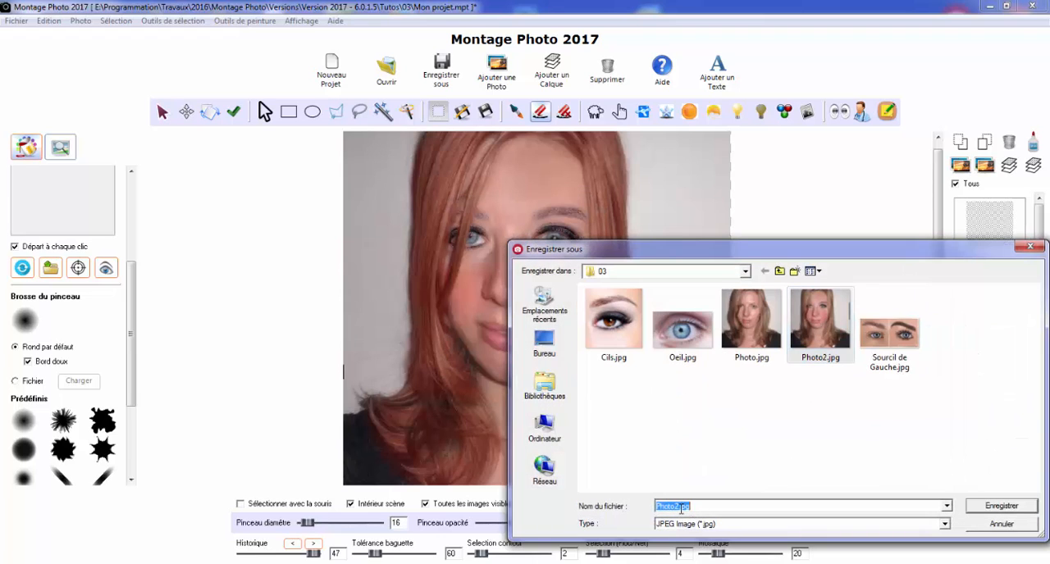
pyautogui.click(681, 507)
pyautogui.write('3')
pyautogui.click(999, 506)
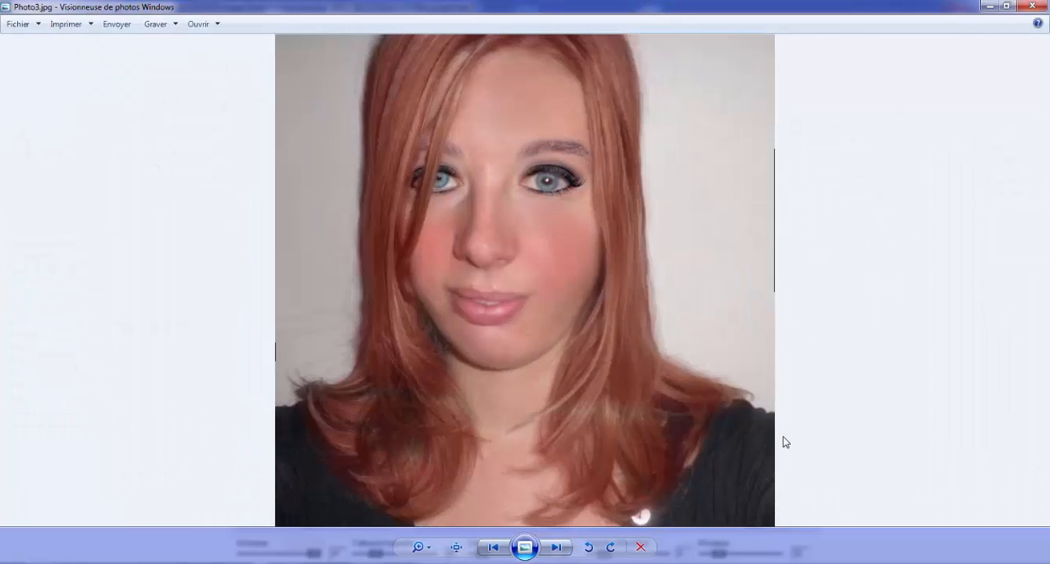
# In Windows Photo Viewer, compare Photo3.jpg with the earlier retouched version and the original Photo.jpg
pyautogui.press('Left')
pyautogui.press('Right')
pyautogui.press('Left')
pyautogui.press('Left')
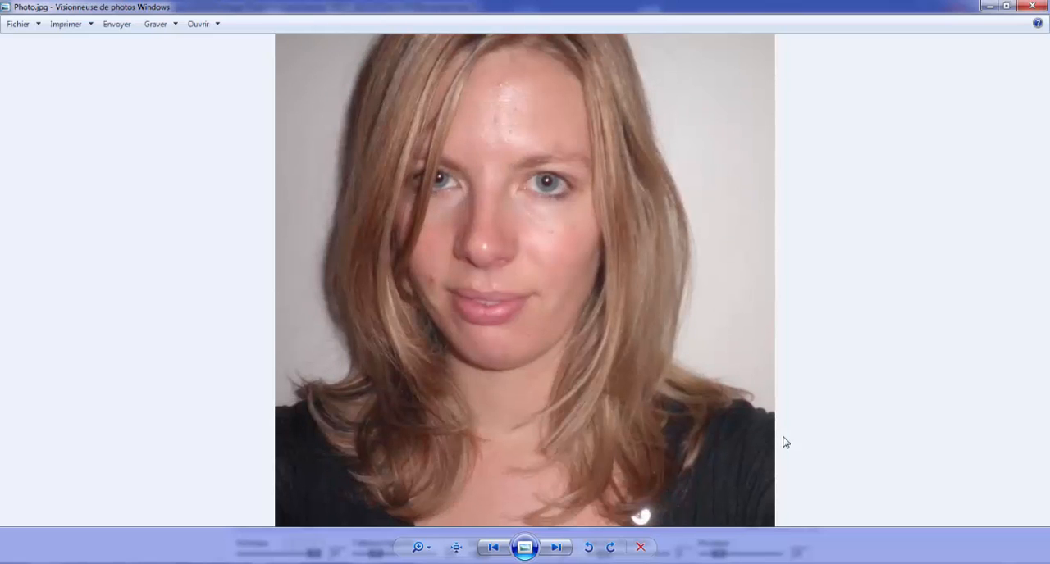
pyautogui.press('Right')
pyautogui.press('Right')
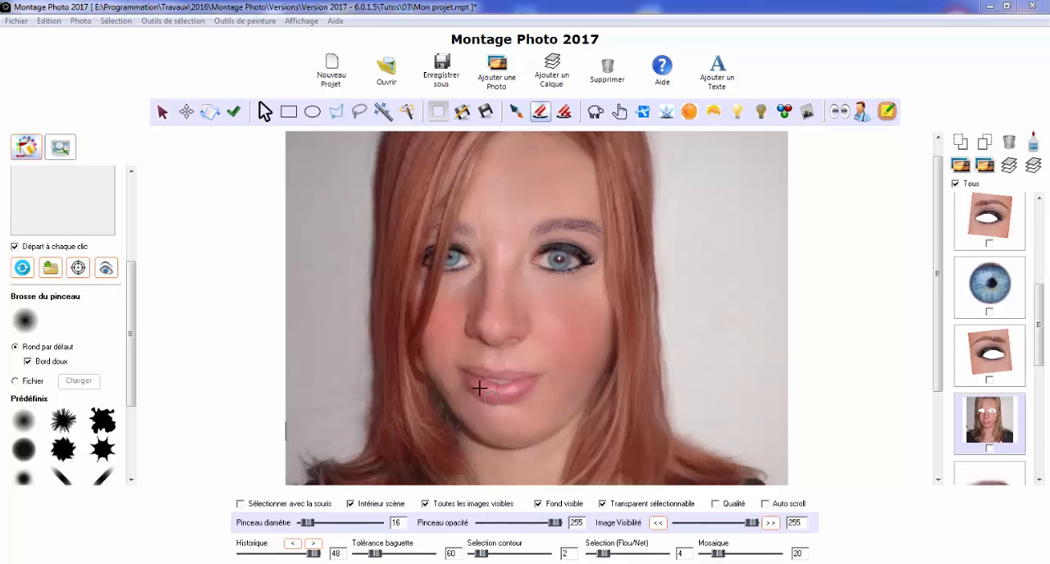
# Bring the lip colour layer forward through the stack until it sits directly above the cheek blush layer
pyautogui.moveTo(1041, 338); pyautogui.dragTo(1039, 299)
pyautogui.click(1014, 300)
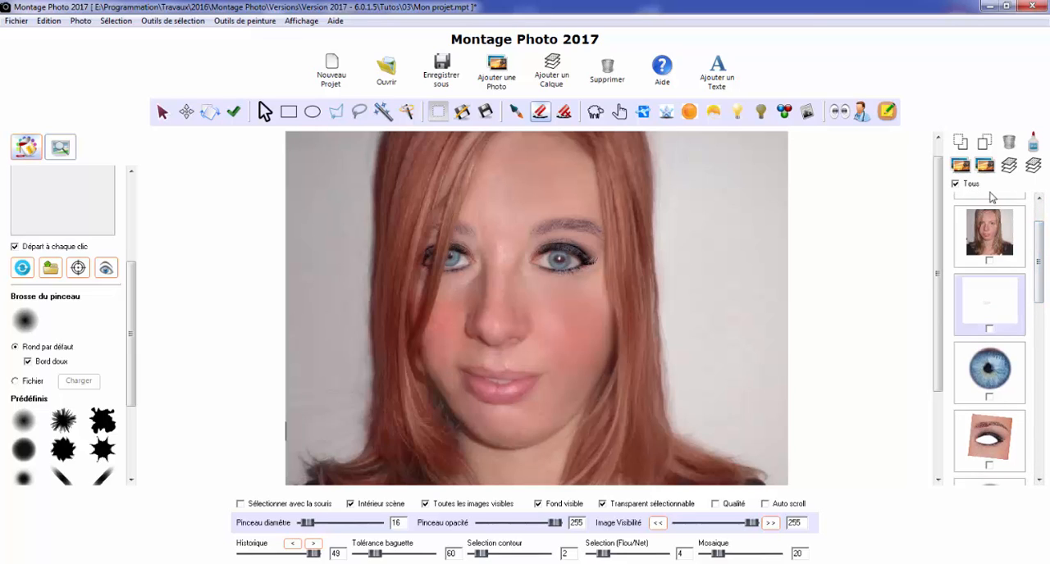
pyautogui.click(984, 147)
pyautogui.click(984, 146)
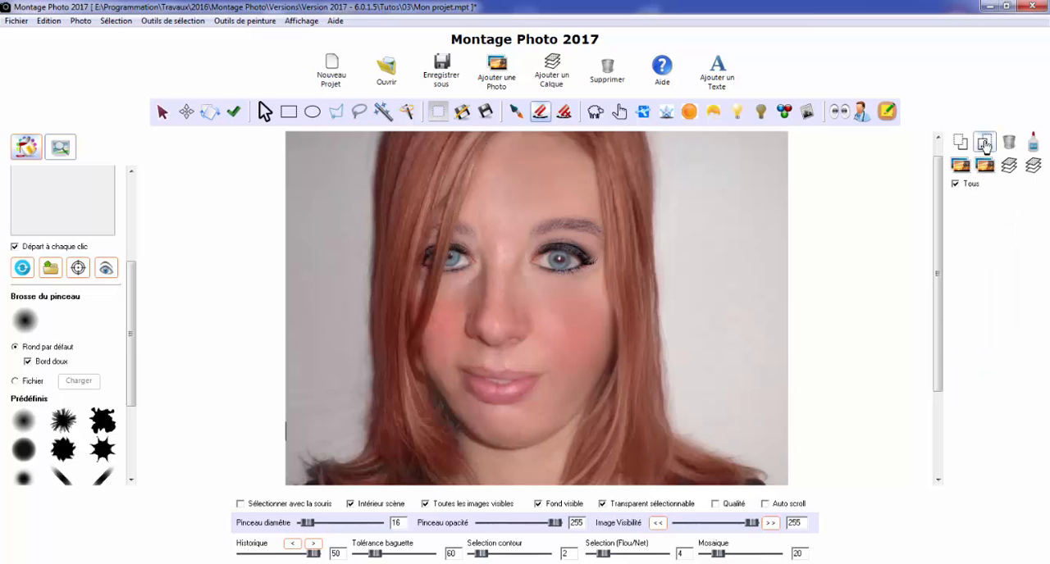
pyautogui.click(984, 145)
pyautogui.click(985, 146)
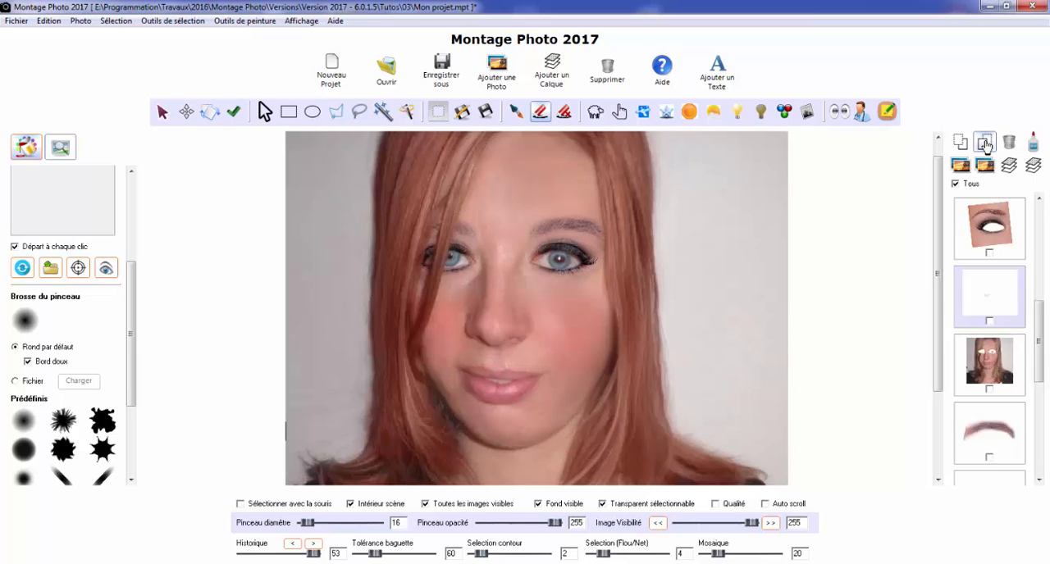
pyautogui.click(984, 145)
pyautogui.click(985, 145)
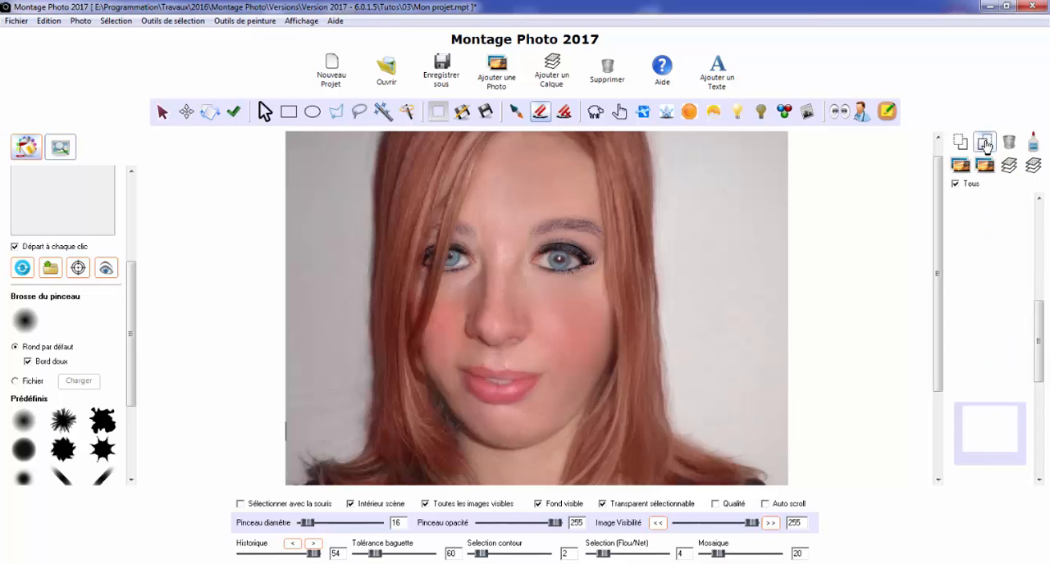
pyautogui.click(984, 146)
pyautogui.click(984, 145)
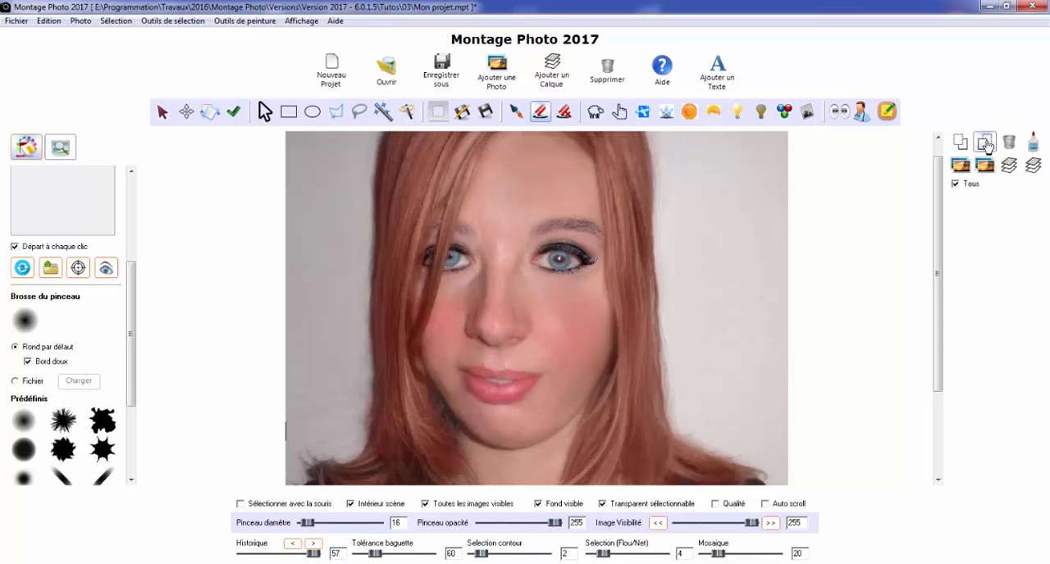
pyautogui.click(984, 145)
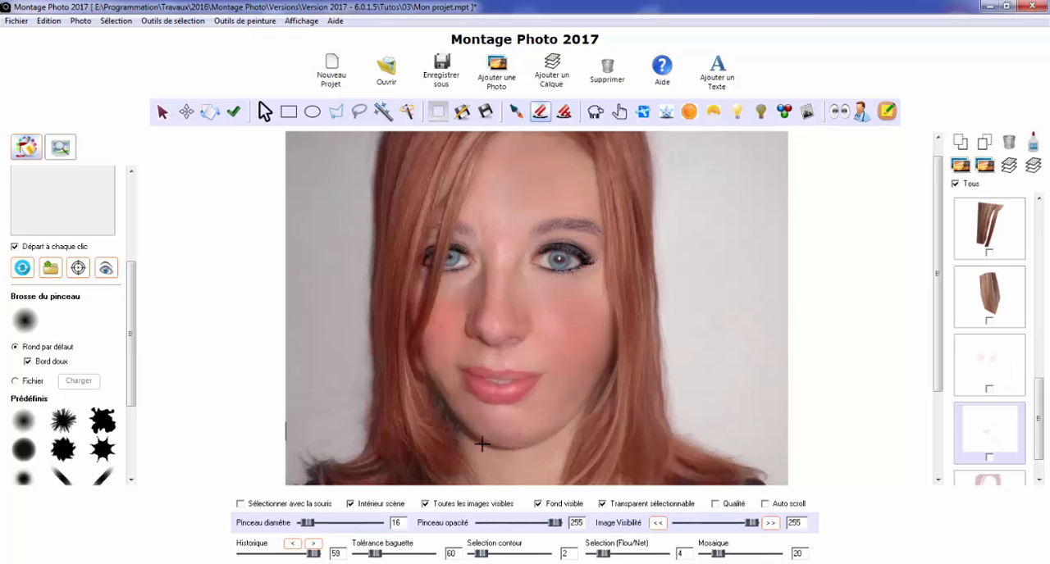
# Merge all ticked photos and layers above the transparent background into one photo, and move it slightly down and to the right
pyautogui.moveTo(1042, 422); pyautogui.dragTo(1039, 455)
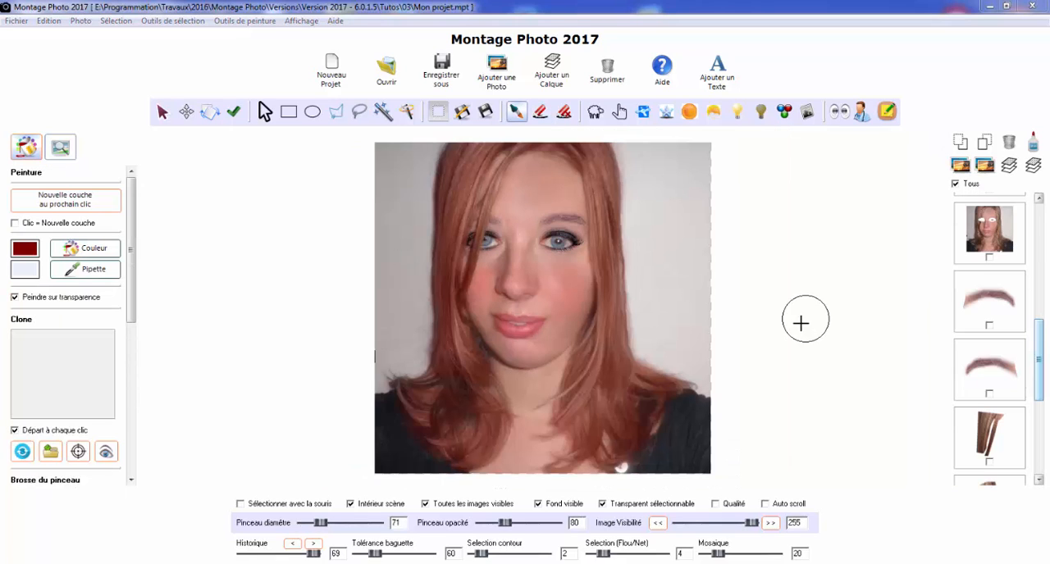
pyautogui.moveTo(1044, 397); pyautogui.dragTo(1047, 264)
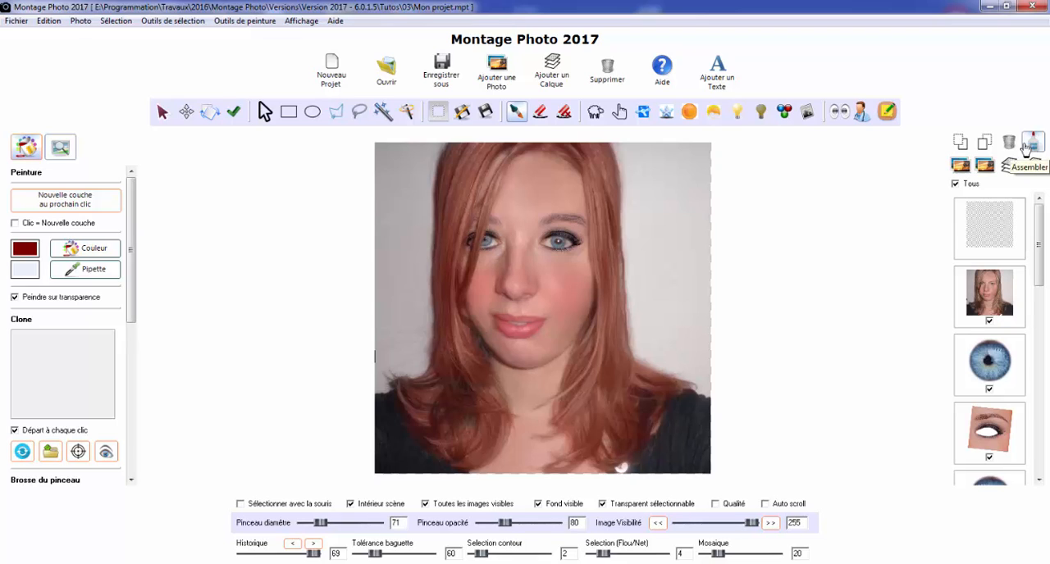
pyautogui.click(79, 22)
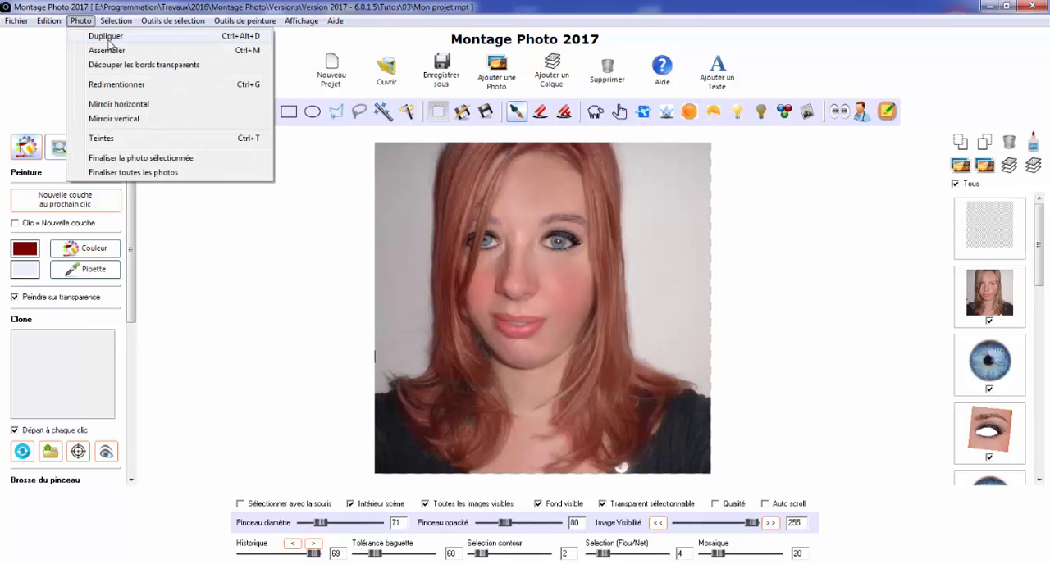
pyautogui.click(107, 50)
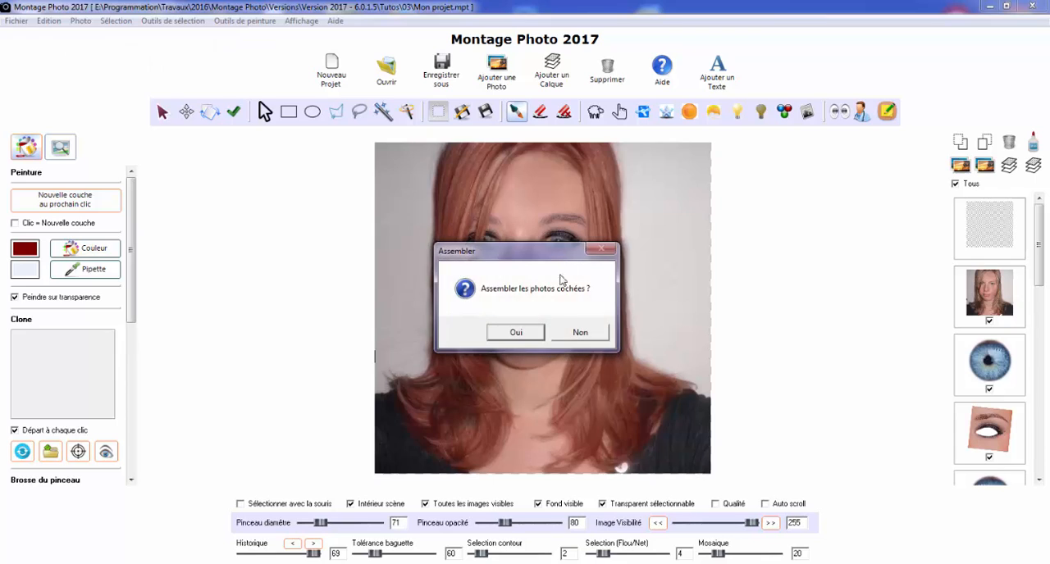
pyautogui.click(517, 333)
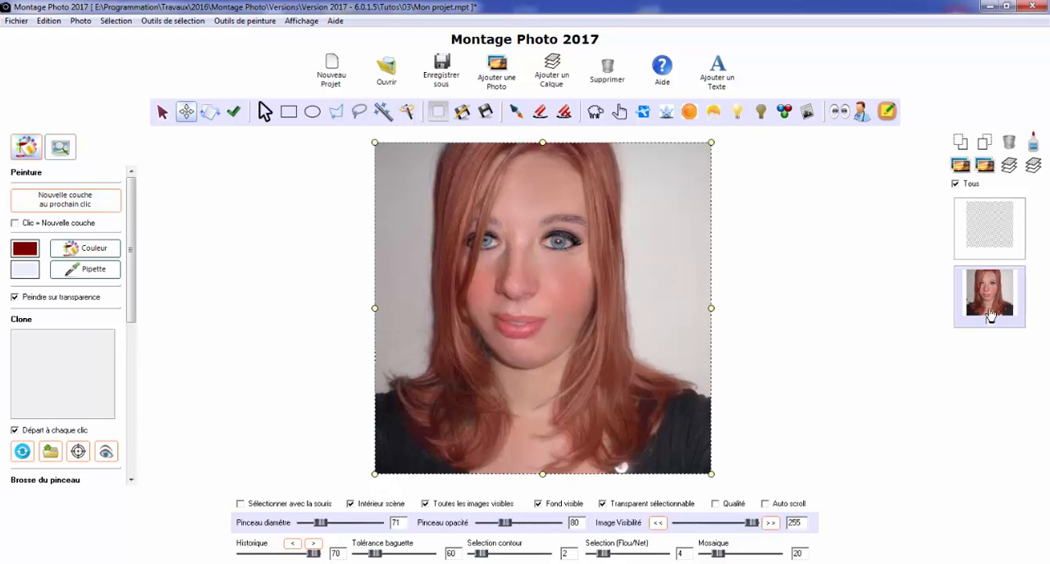
pyautogui.moveTo(636, 260); pyautogui.dragTo(627, 241)
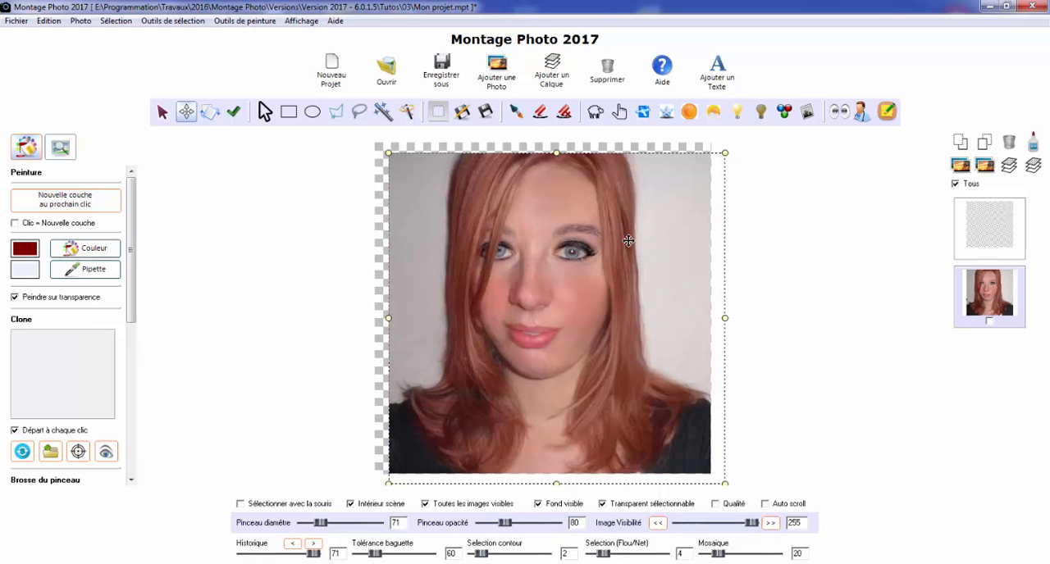